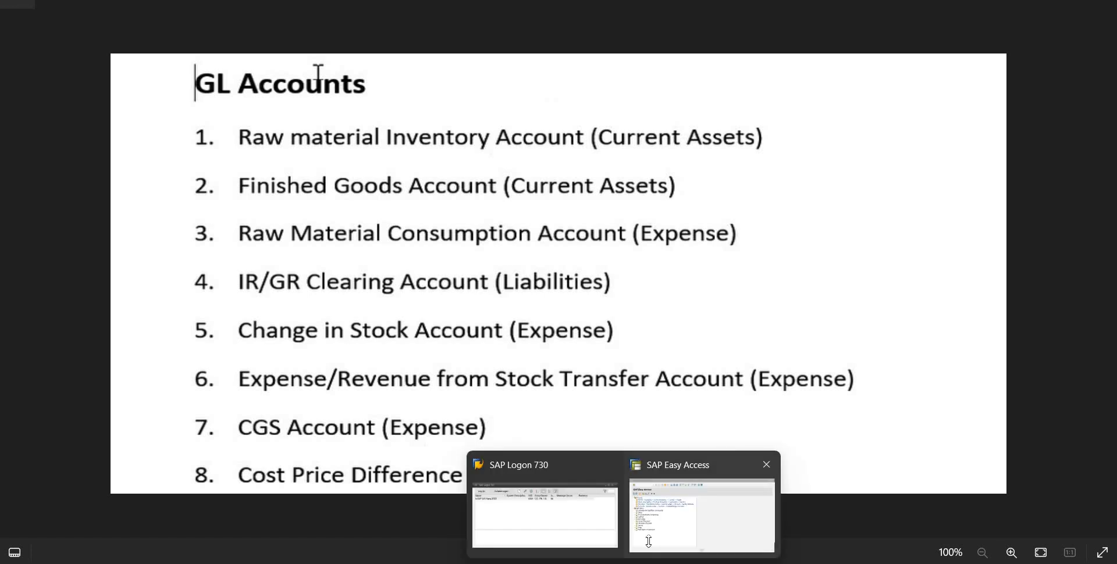
Switch to the SAP Easy Access window and open transaction FS00 for central G/L account editing
click(650, 542)
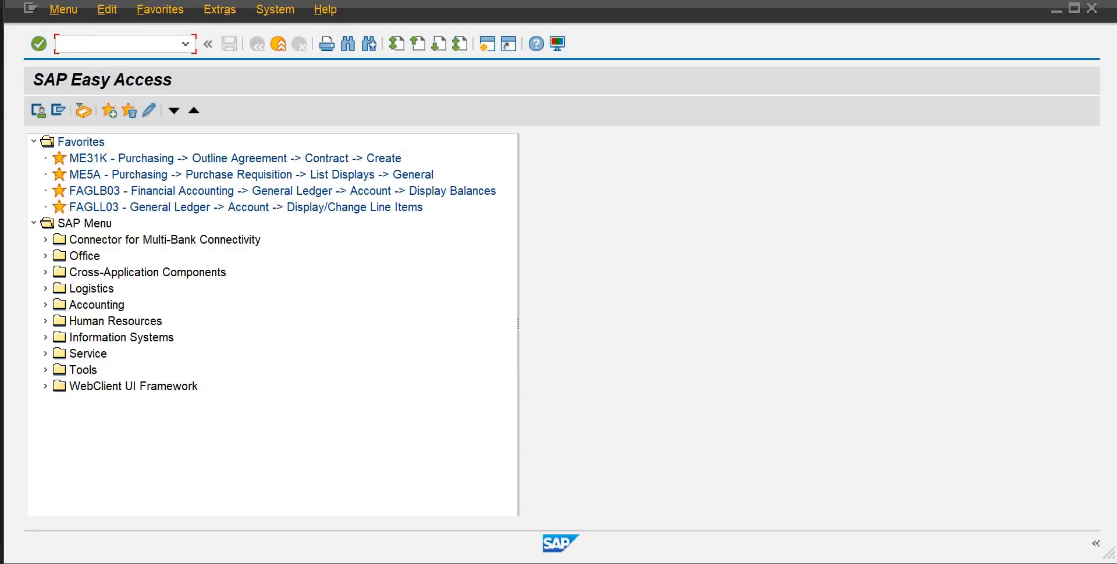
text(fss)
key(BackSpace)
text(00)
key(Return)
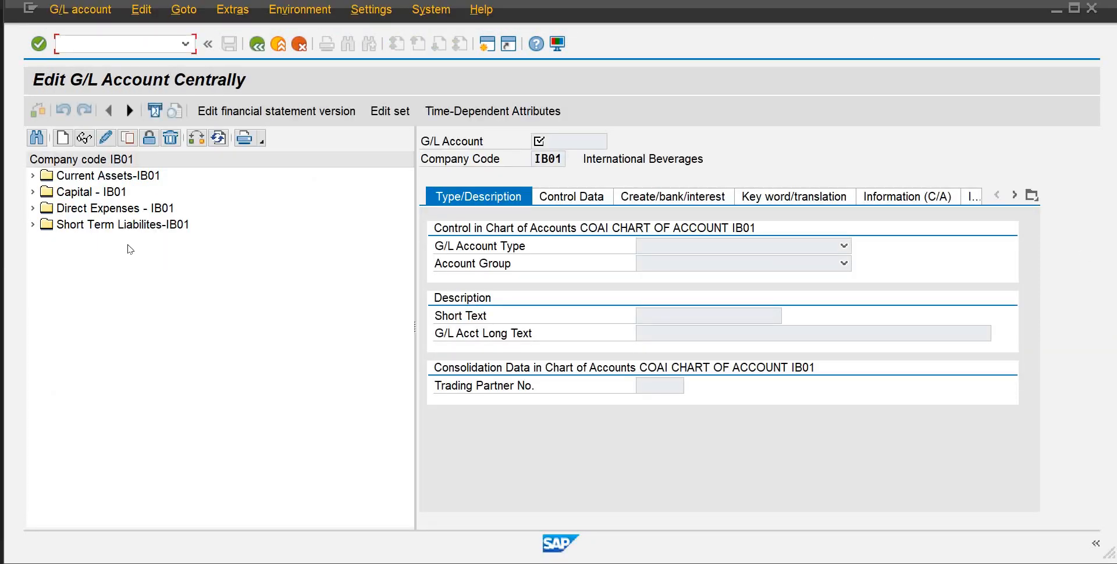
Copy the Prepaid Stationary account 104 under Current Assets-IB01 as new G/L account 105 in company code IB01
click(31, 176)
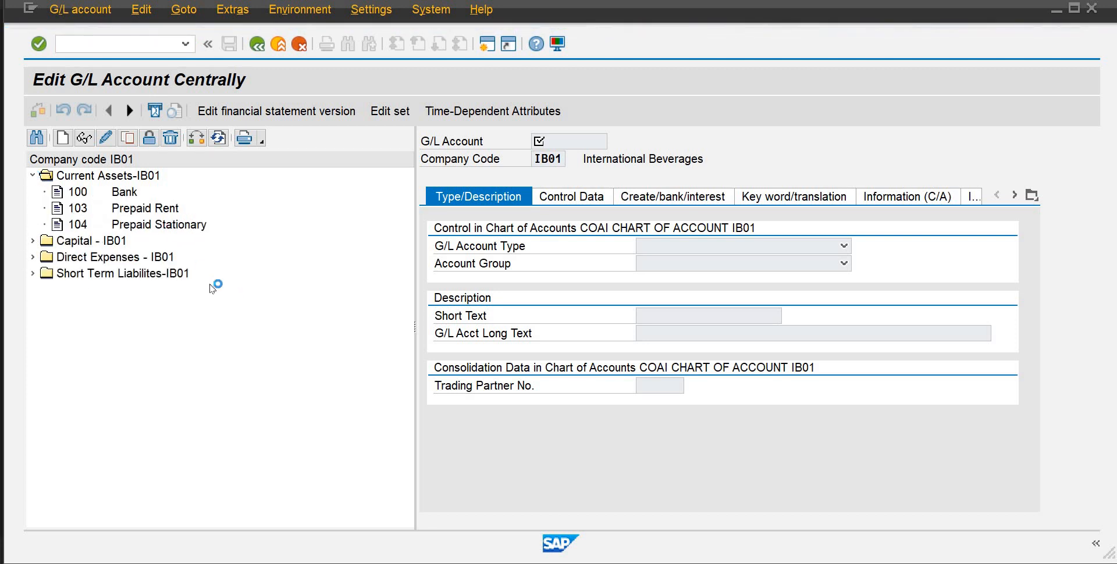
click(128, 228)
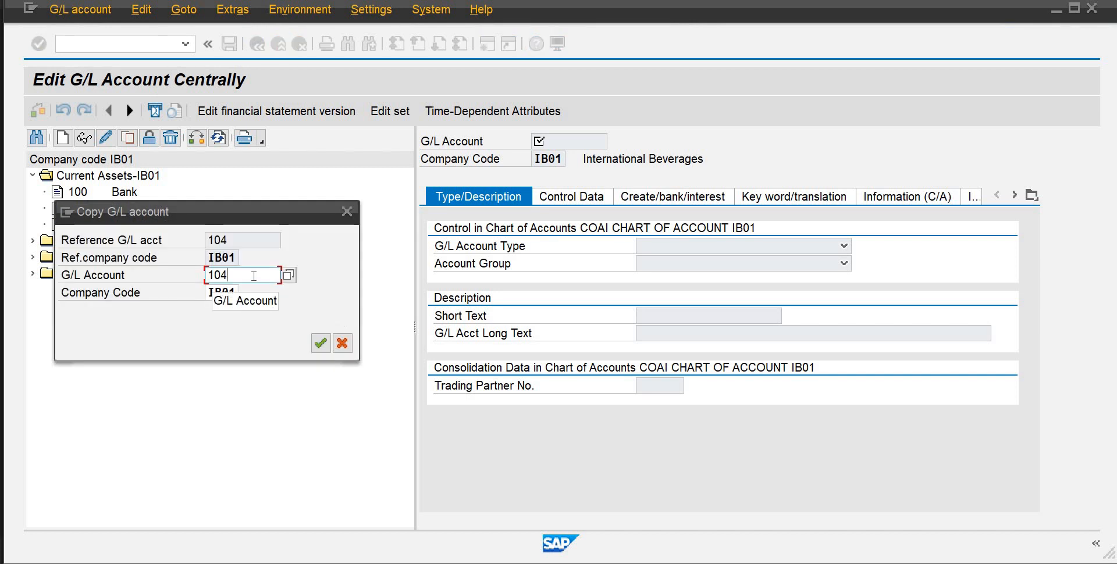
click(254, 275)
key(BackSpace)
text(5)
key(Return)
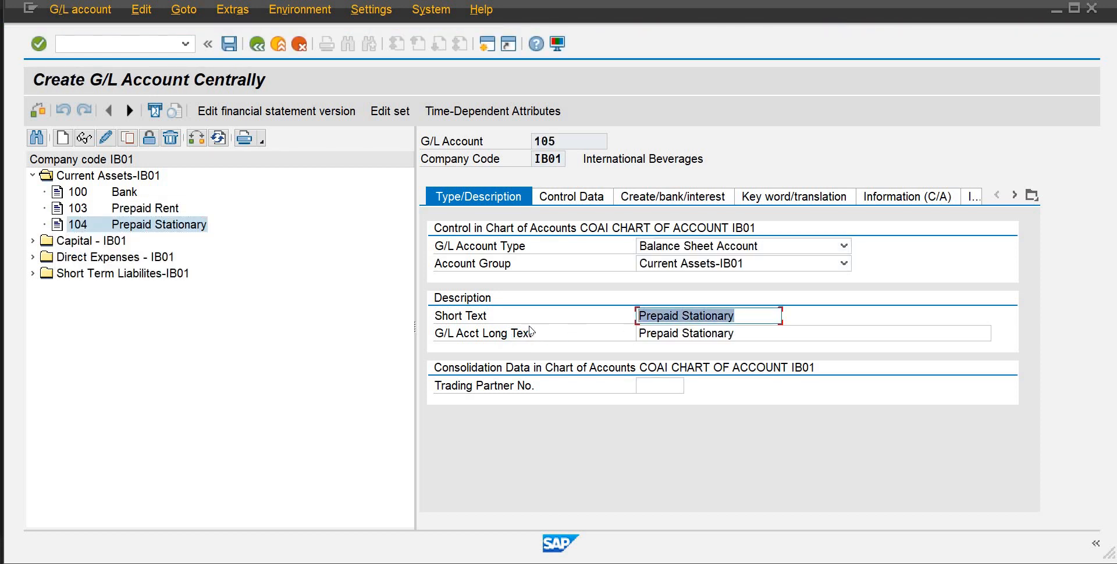
Set the short text of the new account 105 to "Raw Mat Inventory"
text(Raw at)
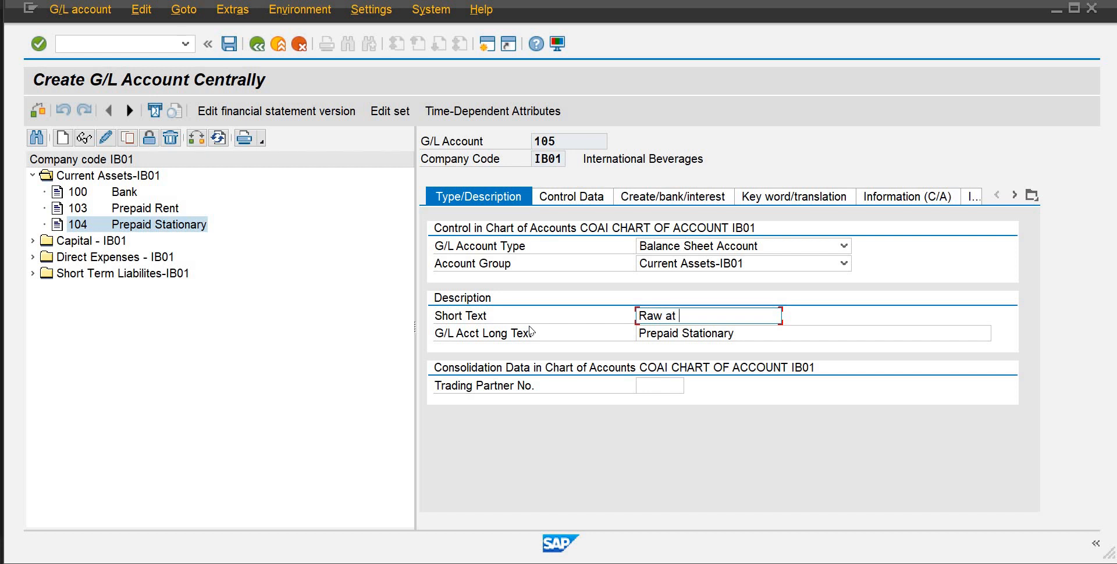
key(BackSpace)
key(BackSpace)
key(BackSpace)
text(Mat Ivent)
key(Tab)
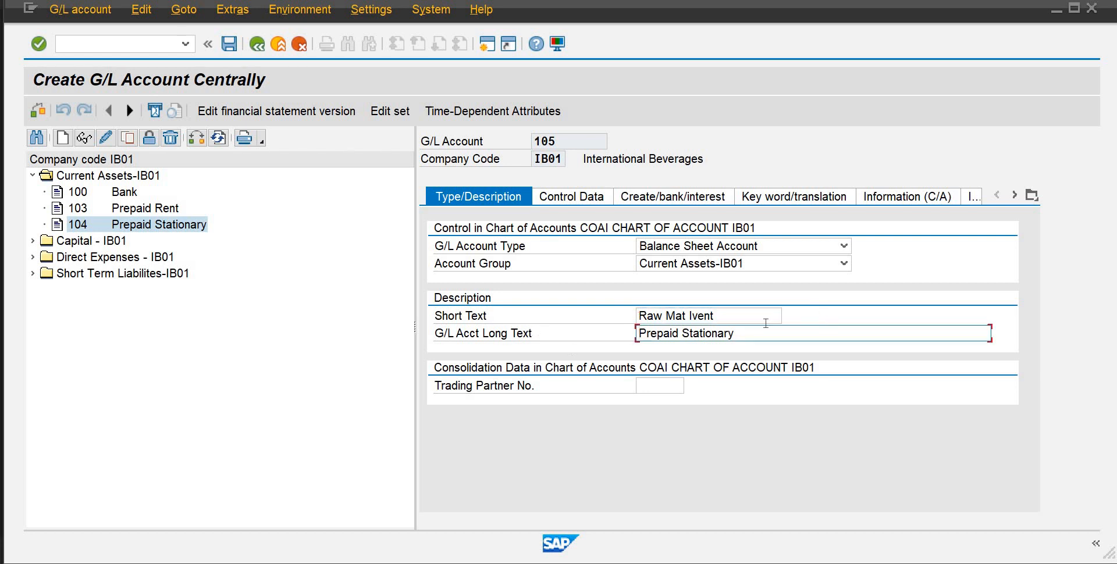
click(732, 316)
text(ory)
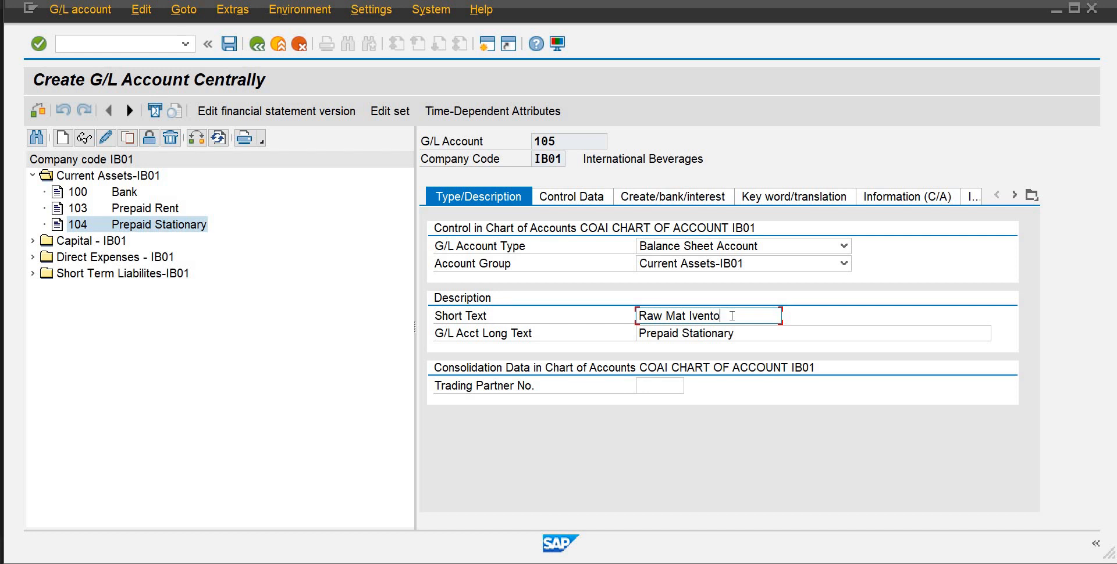
click(694, 316)
text(nventory)
Replace account 105's long text with a copy of its short text, "Raw Mat Inventory", and show its control data
drag(740, 317, 611, 321)
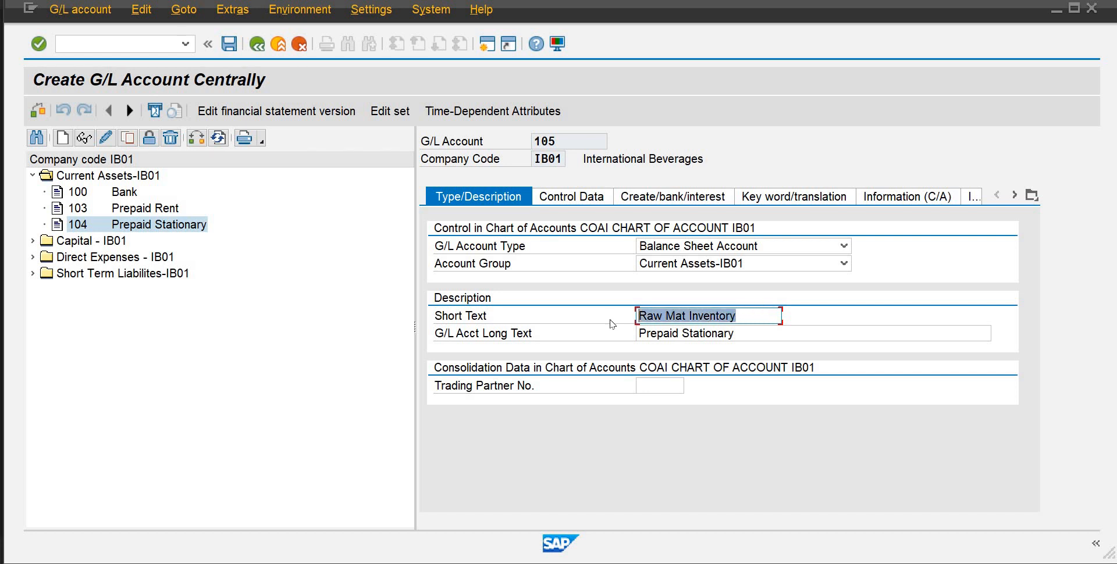
drag(744, 333, 575, 337)
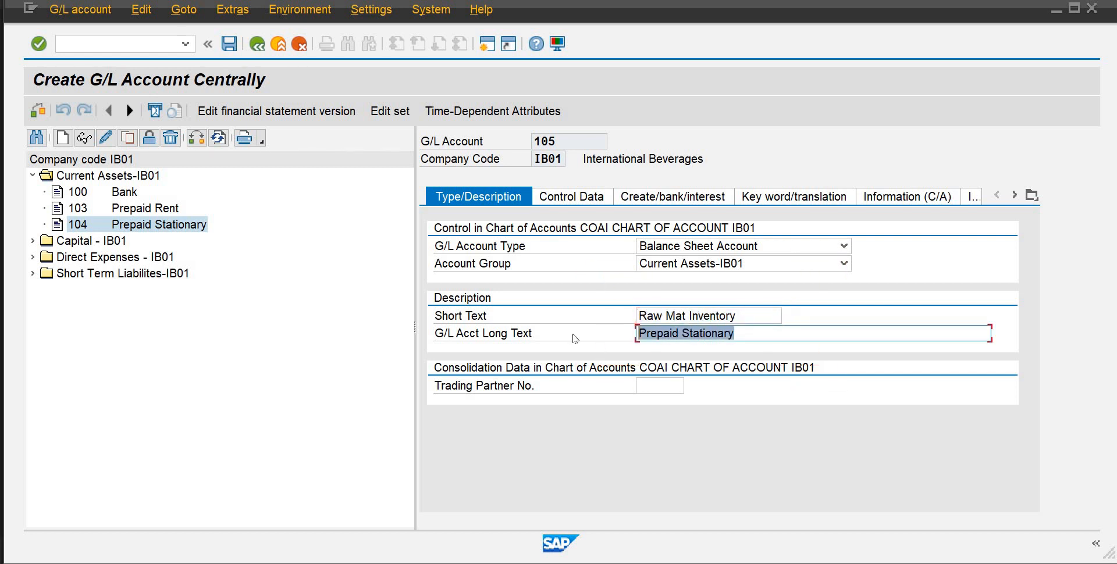
key(Delete)
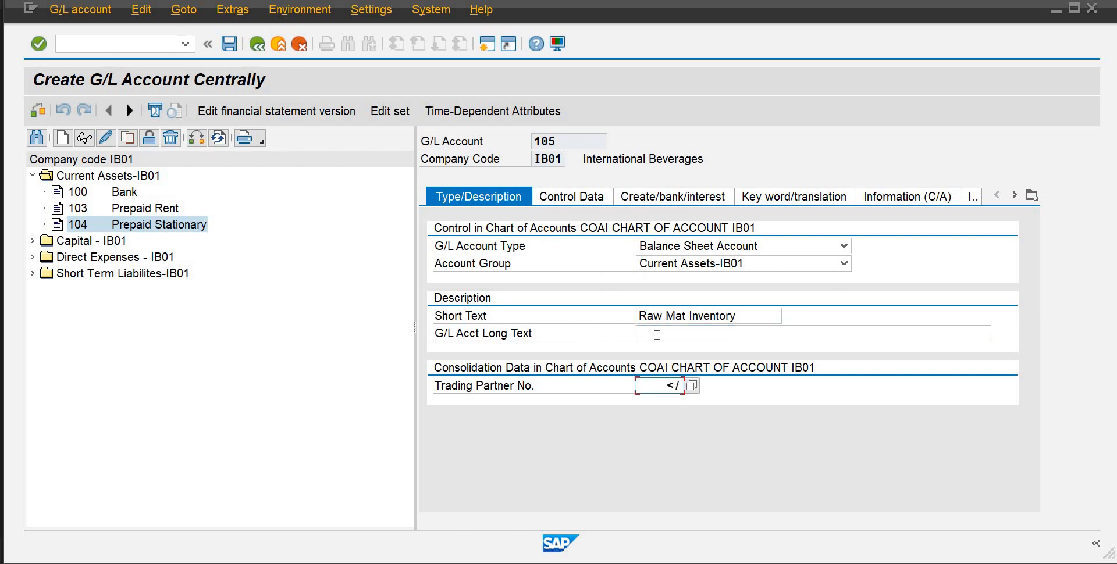
key(Tab)
drag(763, 317, 596, 334)
key(ctrl+c)
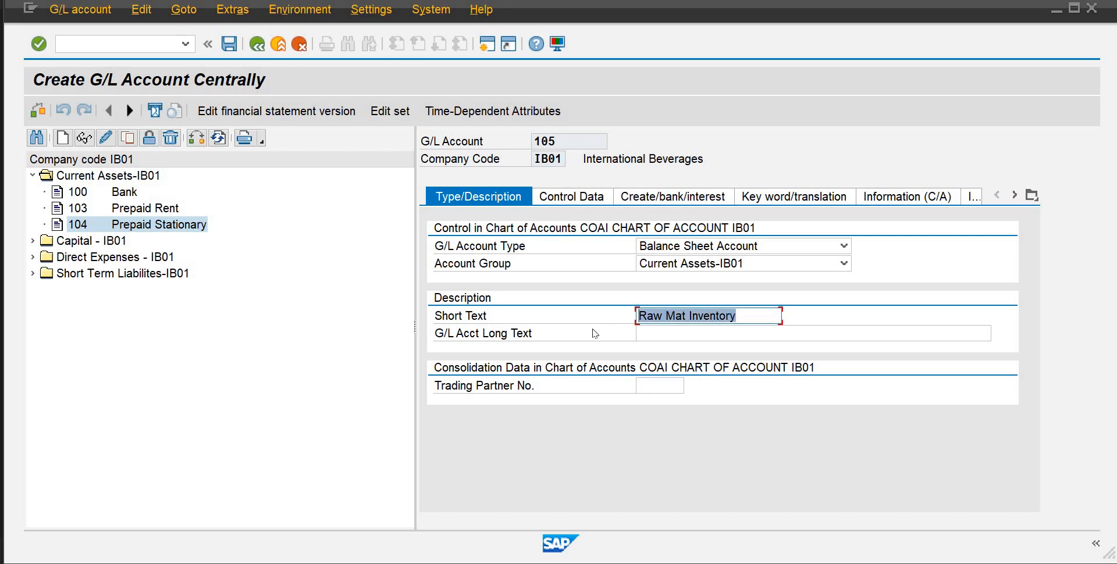
click(653, 334)
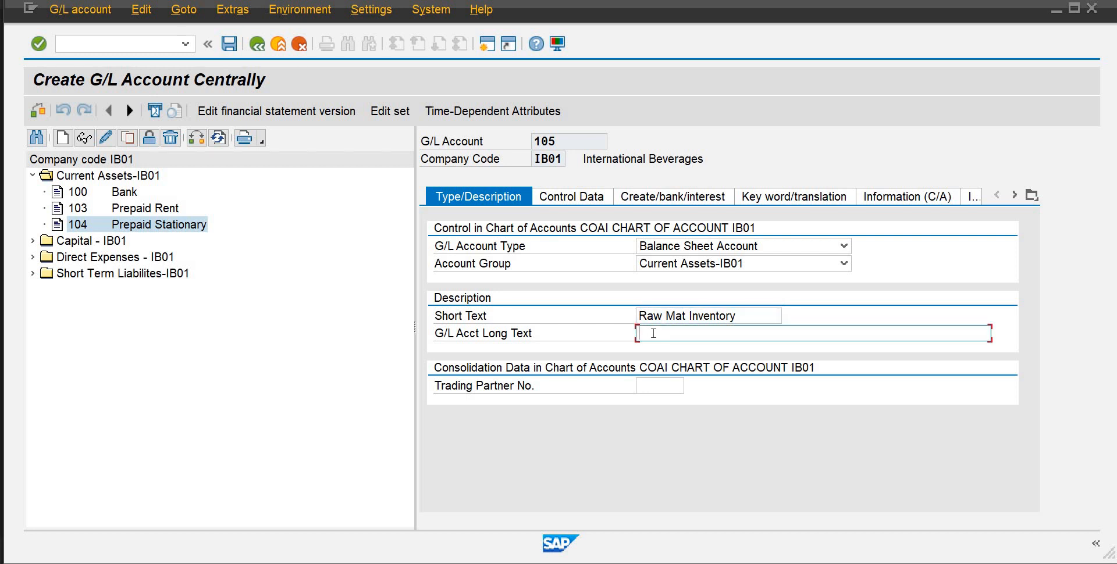
key(ctrl+v)
click(570, 197)
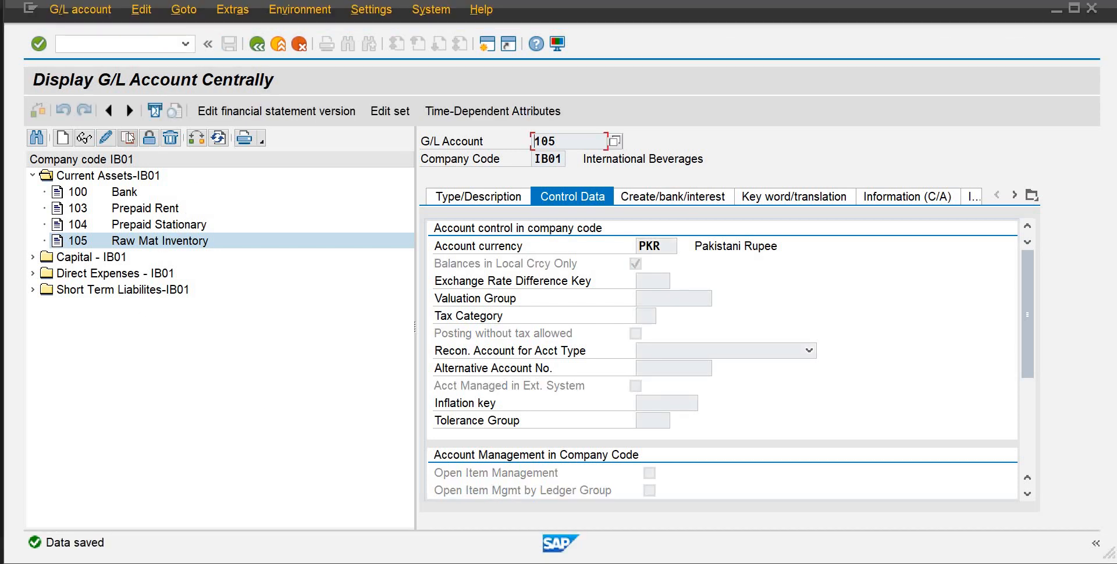
Copy the Raw Mat Inventory account 105 as new G/L account 106 in company code IB01
click(129, 135)
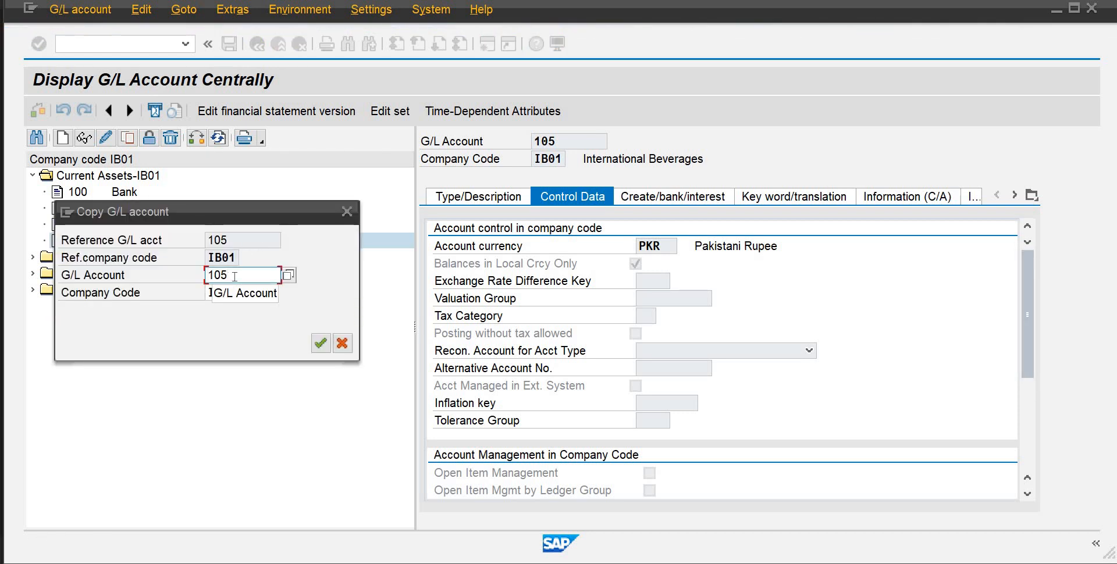
key(BackSpace)
text(6)
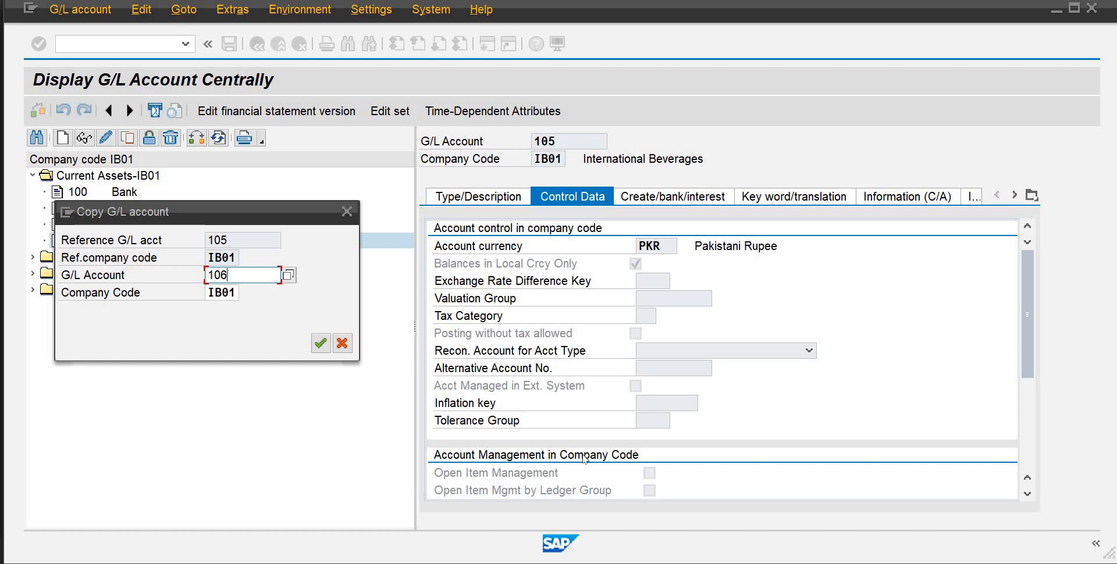
click(319, 343)
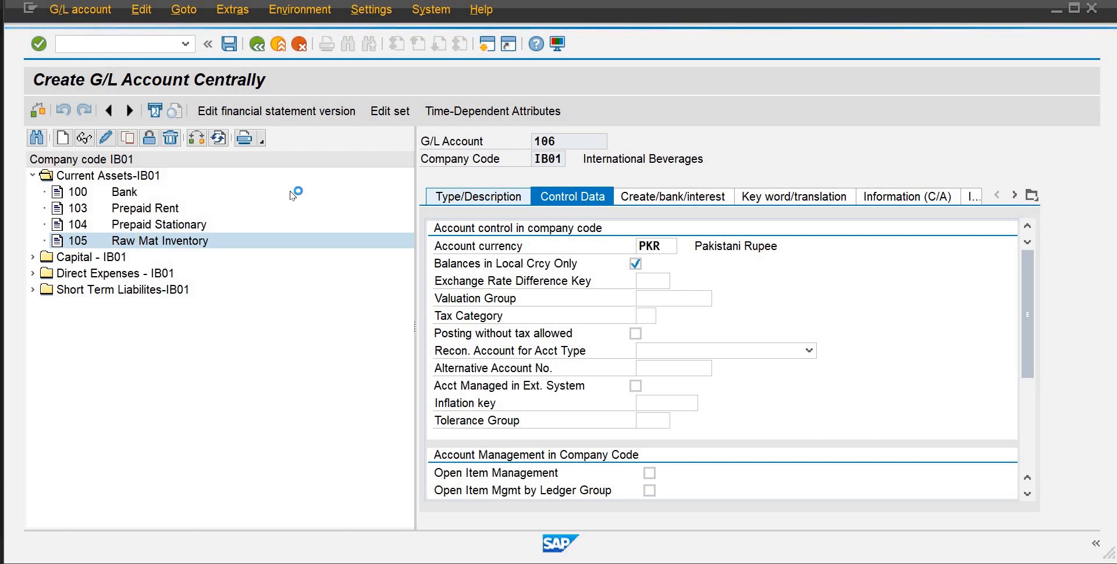
Change the short text in the description of account 106 to "Fininshed Goods invn"
click(437, 198)
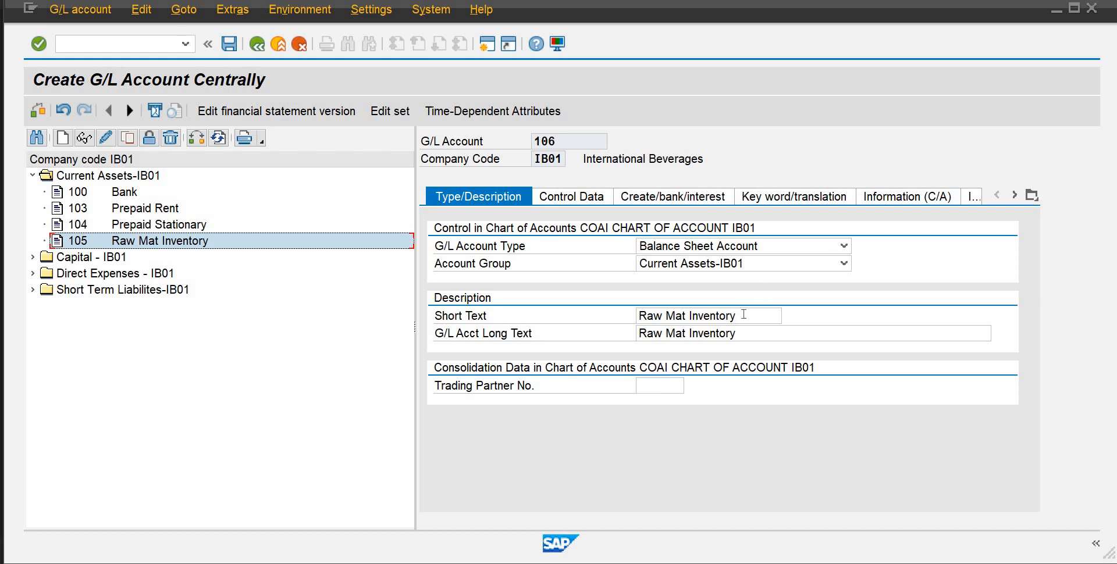
drag(743, 316, 626, 316)
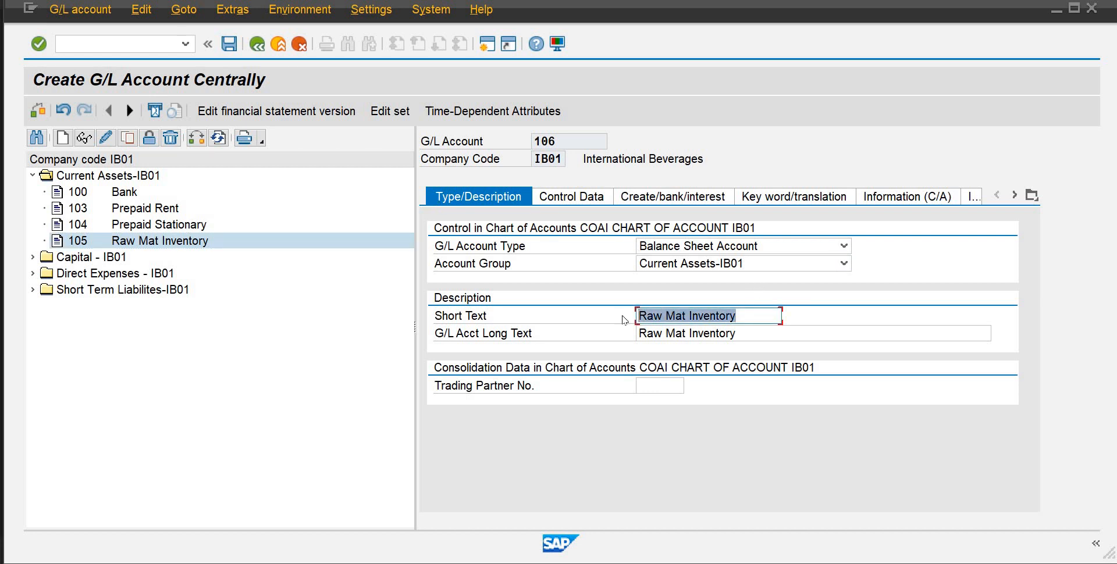
text(Fina)
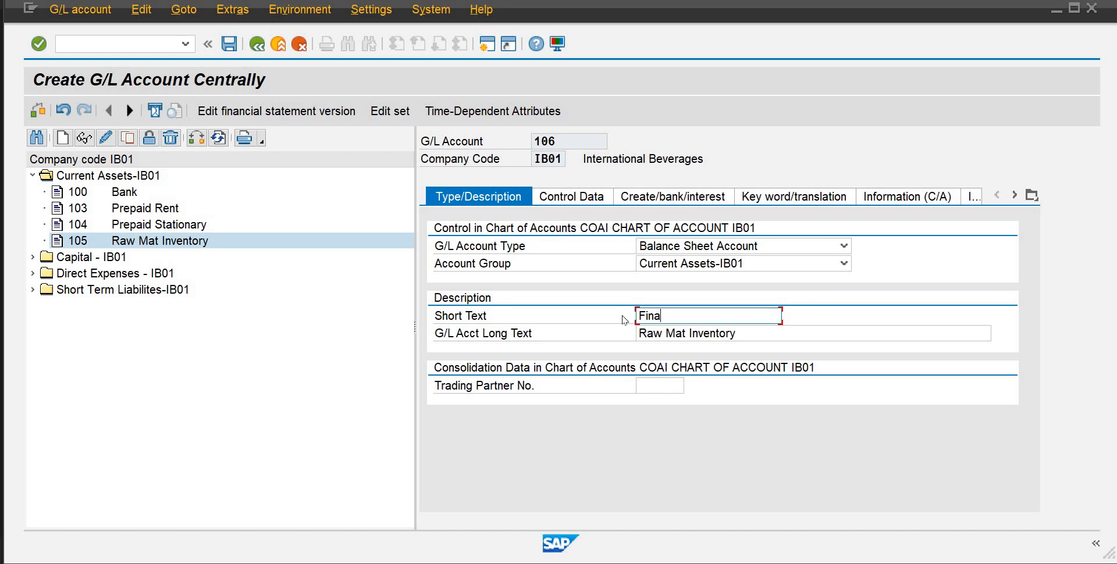
key(BackSpace)
text(inshed Goods inve)
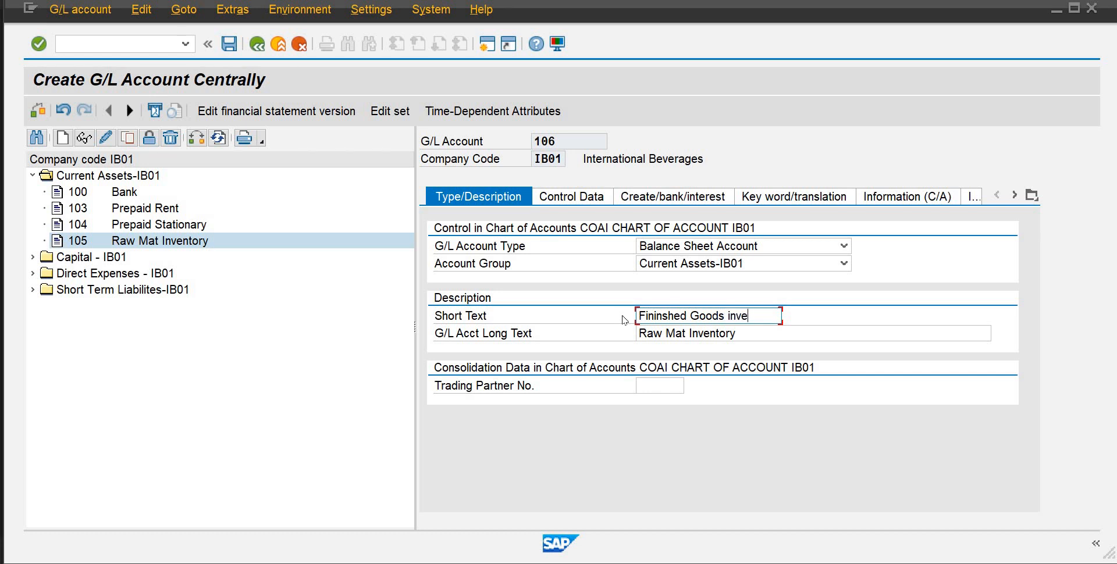
key(BackSpace)
text(n)
key(Tab)
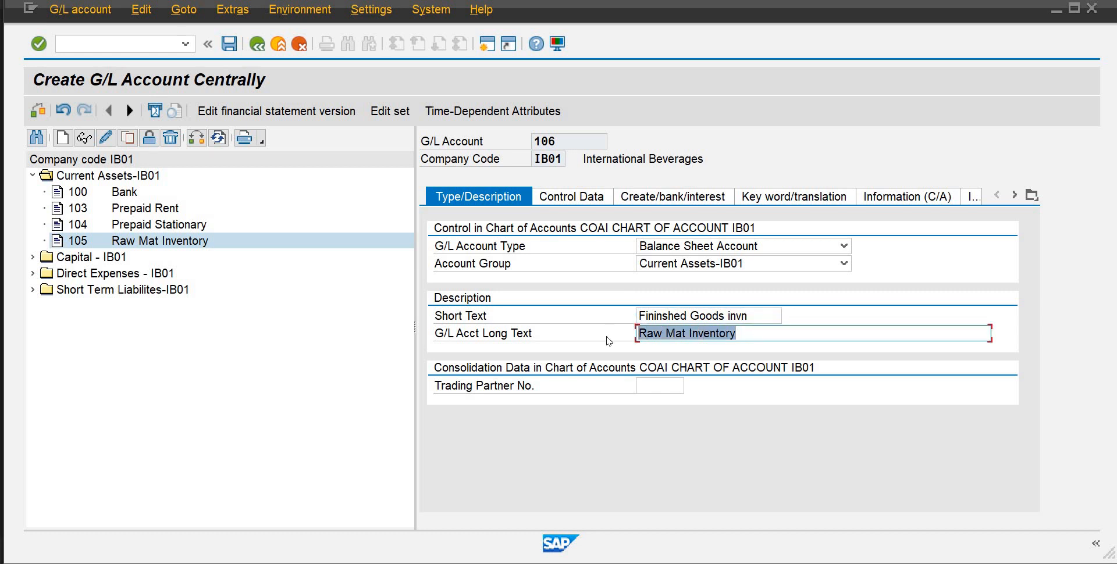
Set the long text of account 106 to "Finished Goods Inventory" and save the account
text(ini)
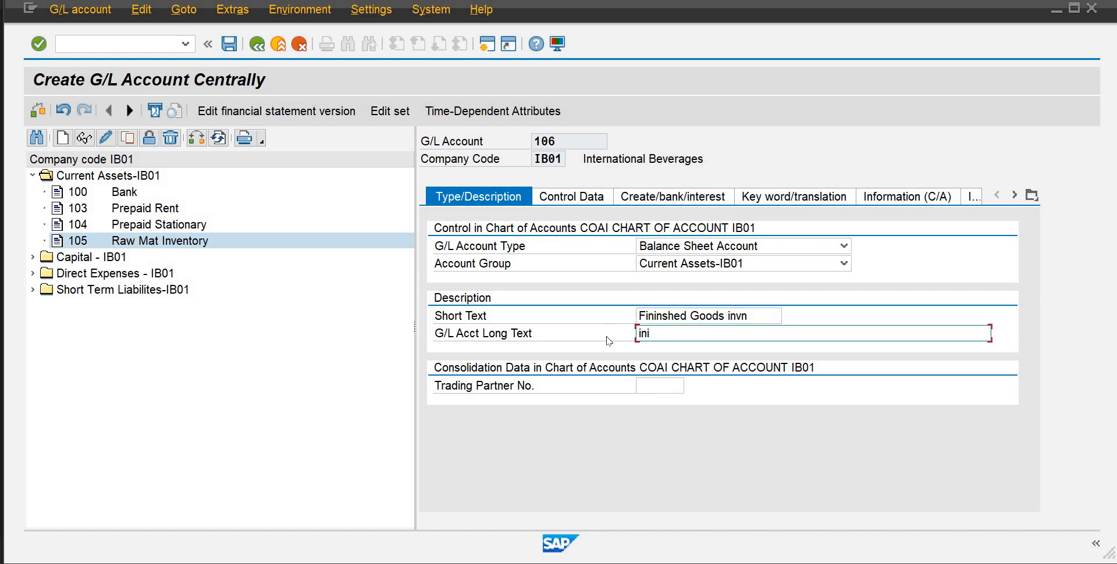
key(BackSpace)
key(BackSpace)
key(BackSpace)
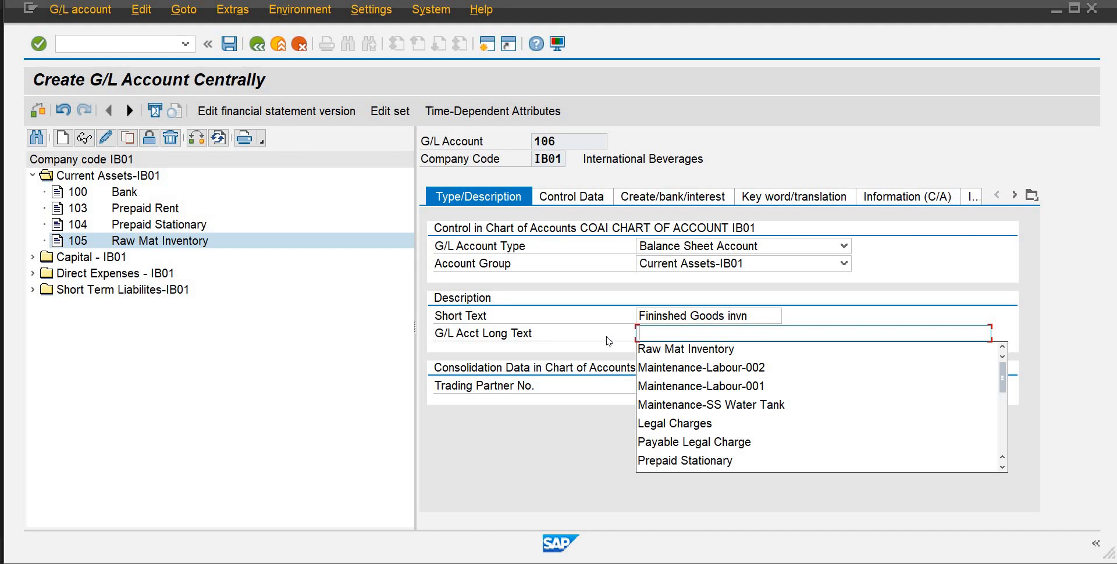
text(i)
key(BackSpace)
text(Finishe)
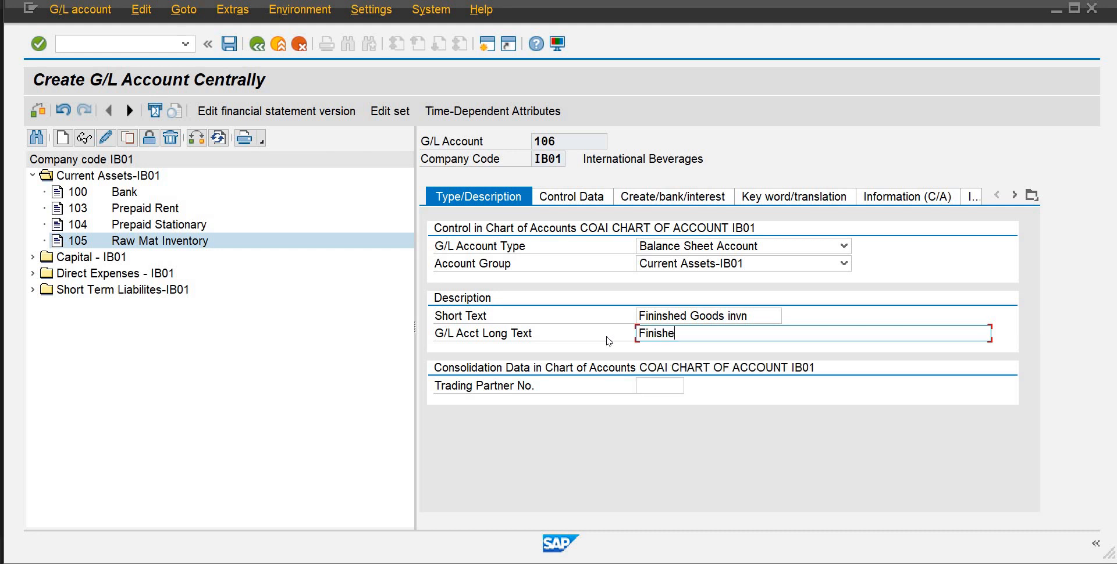
text(d Goods Inventory)
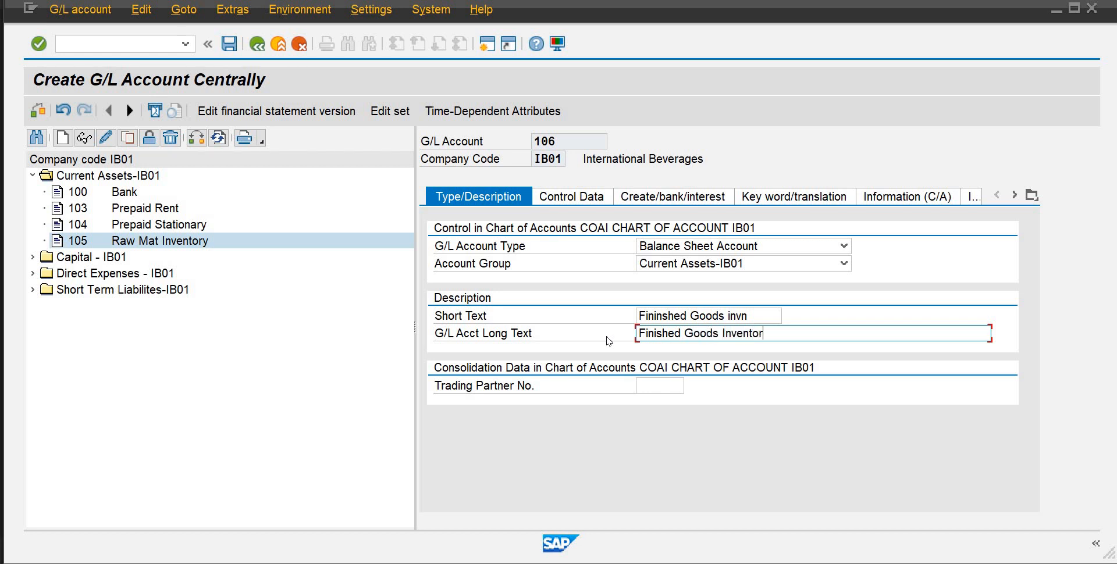
click(229, 44)
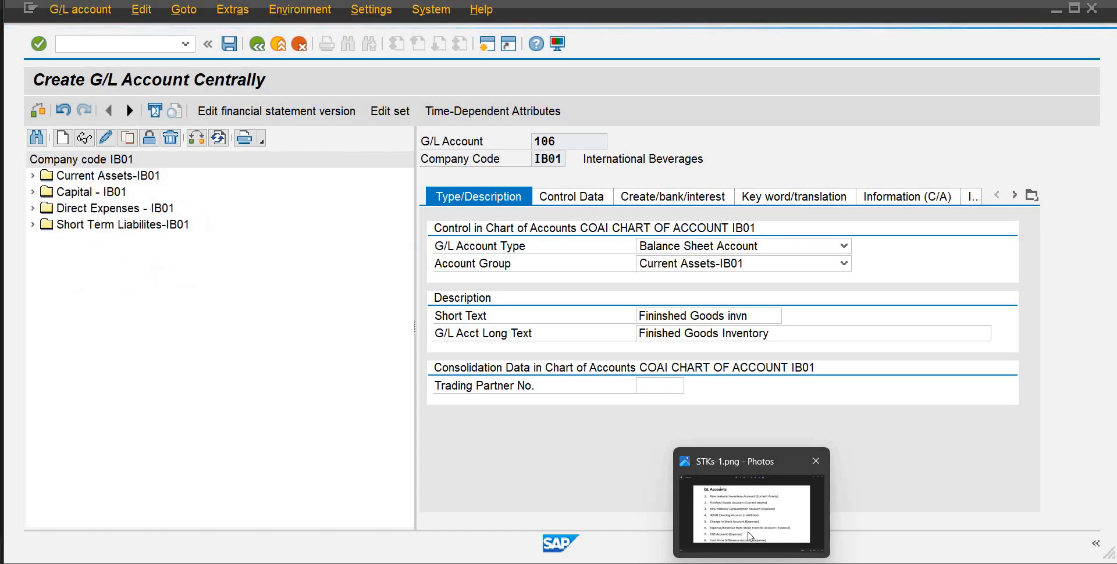
Consult the GL accounts list image and copy the Direct Expenses account 504, Maintenance-Lbr-002, as new G/L account 505
click(749, 533)
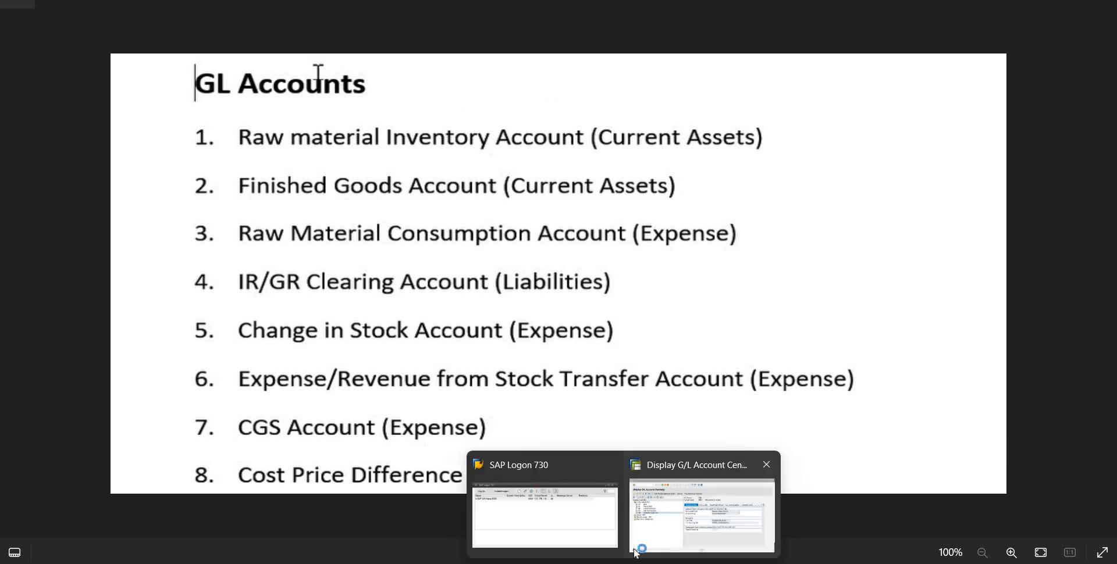
click(703, 503)
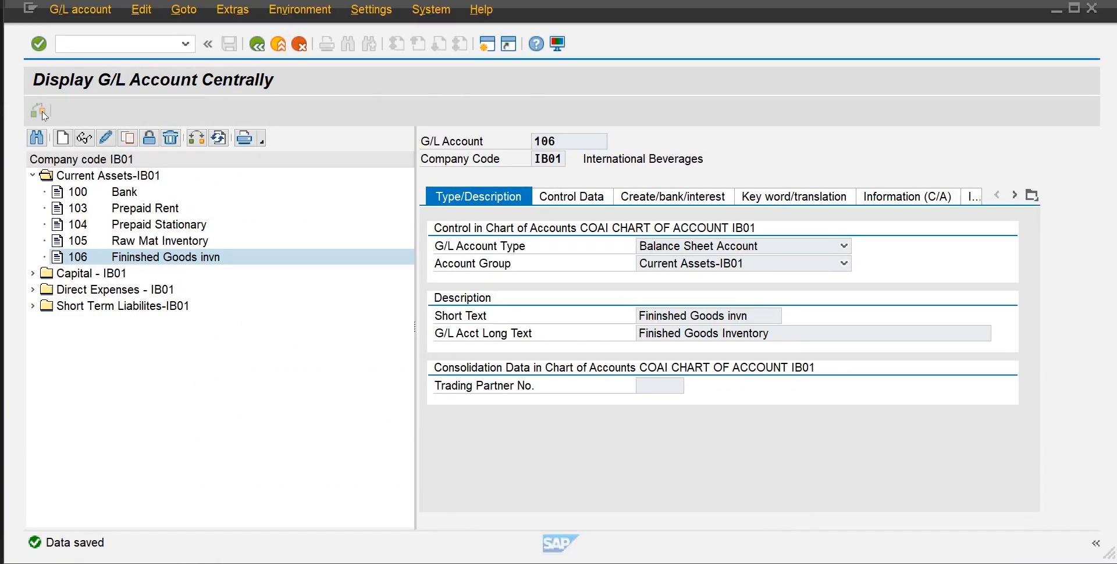
click(33, 289)
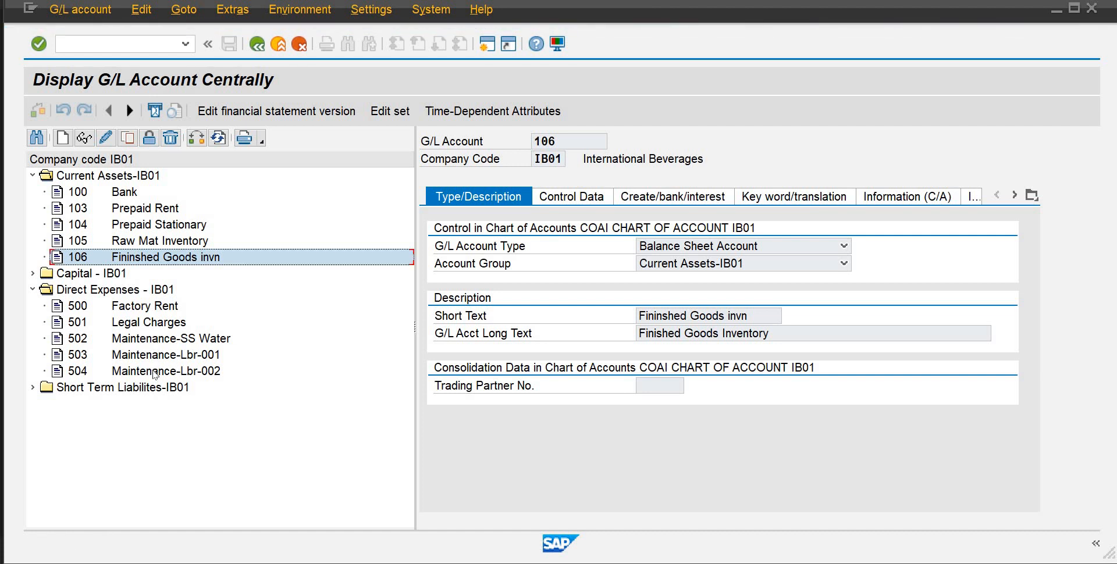
double_click(154, 373)
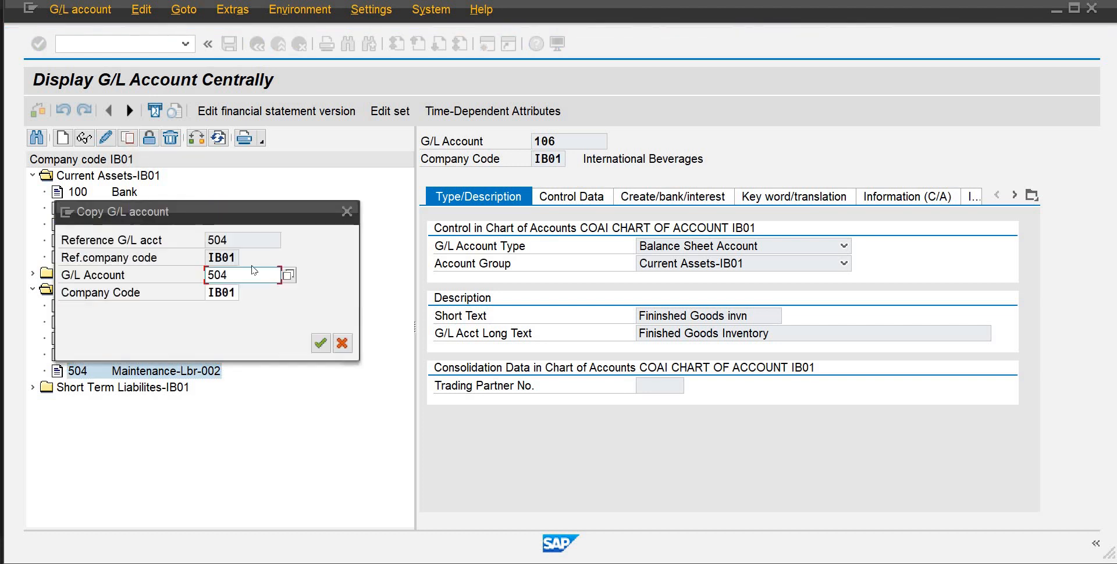
click(244, 273)
key(BackSpace)
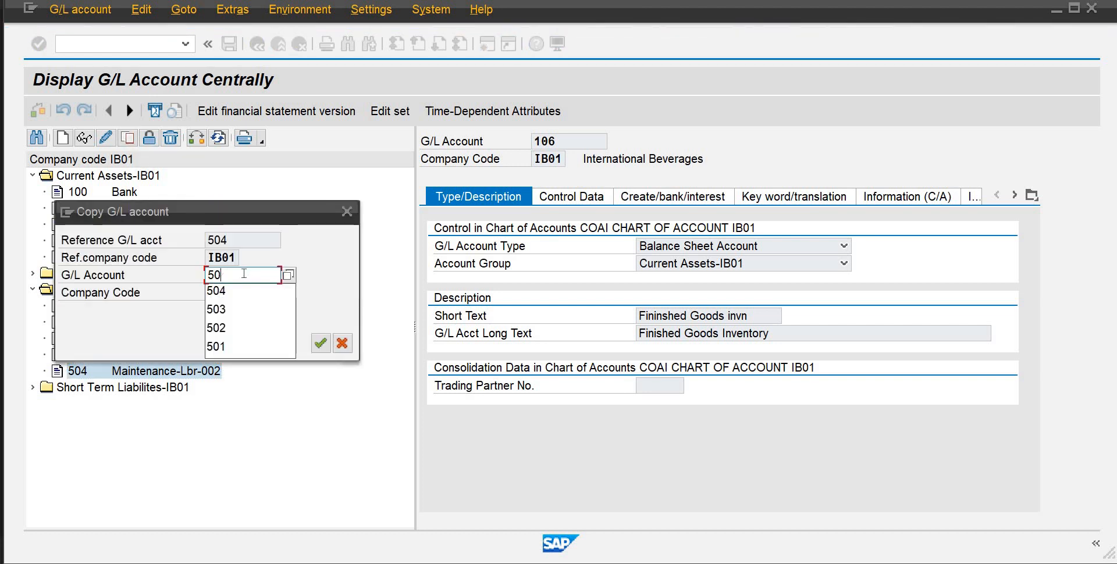
text(5)
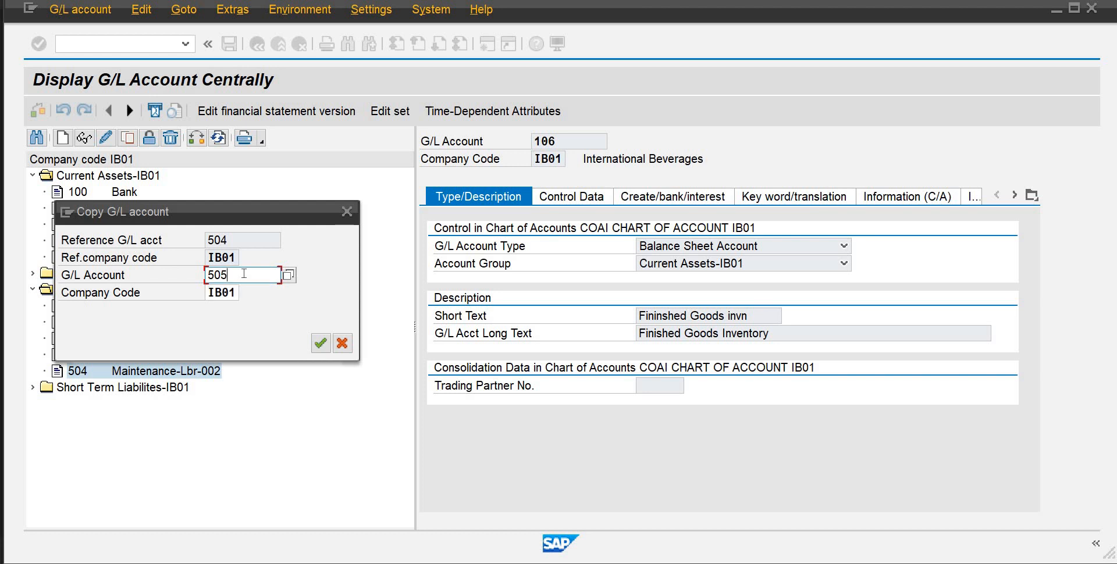
click(319, 340)
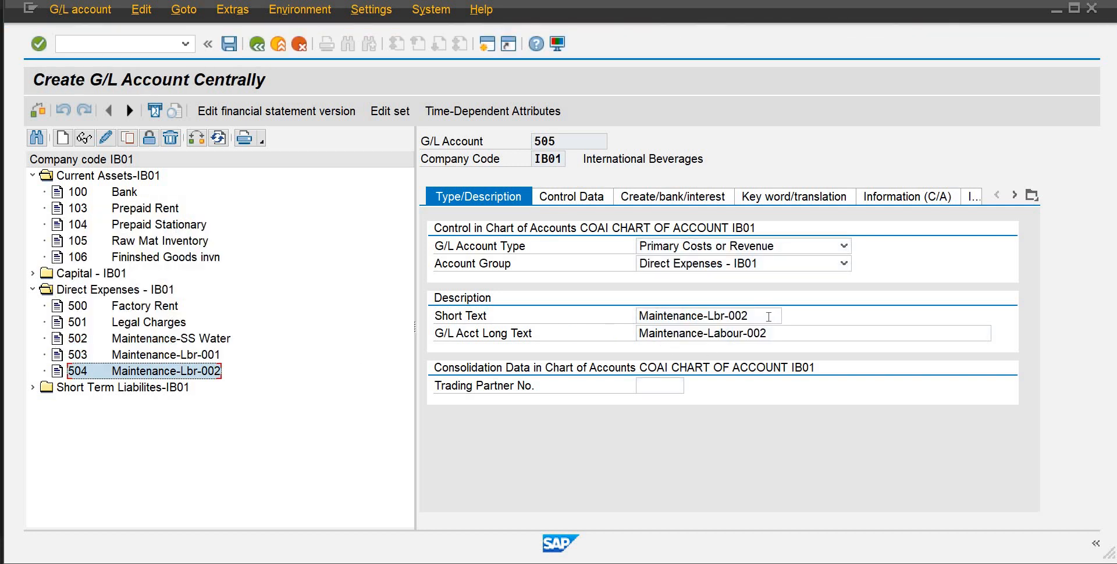
Set the short text of account 505 to "Raw Material Consump"
drag(749, 317, 707, 317)
drag(576, 324, 576, 324)
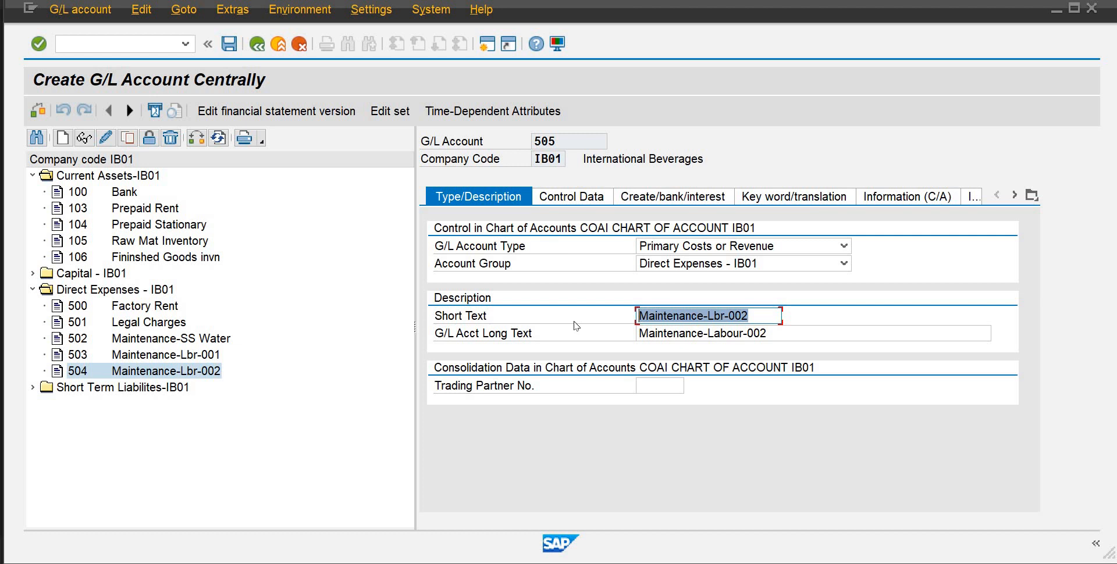
text(Raw )
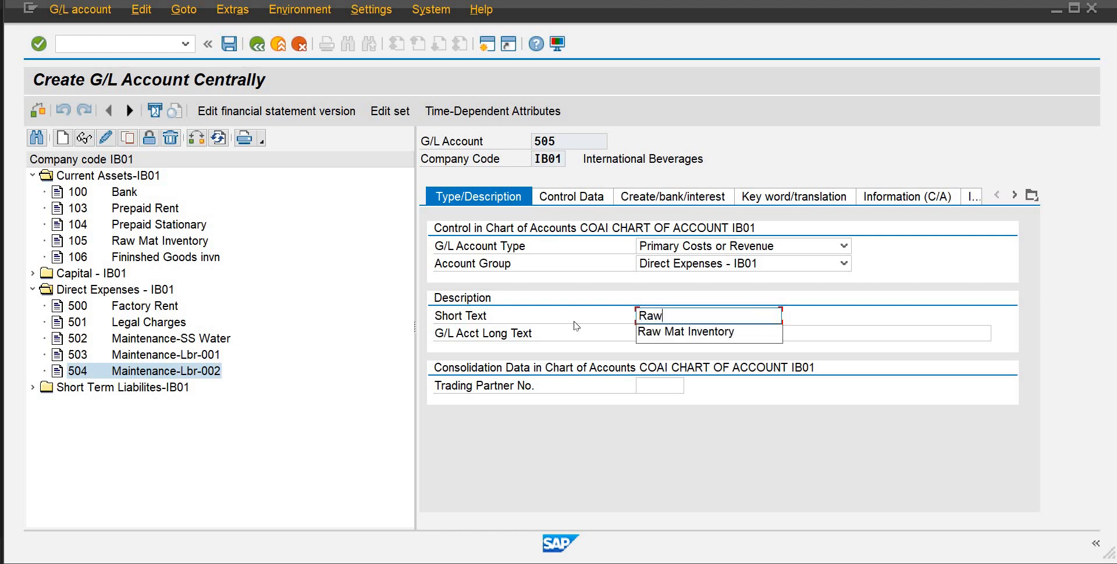
text(Materi)
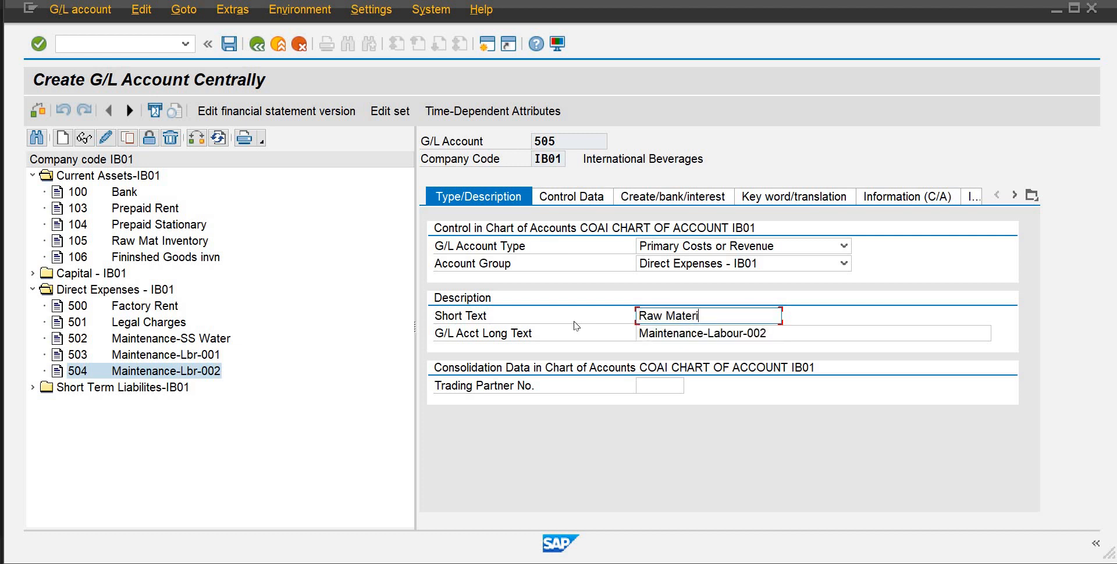
text(al Consump)
Reuse the short text "Raw Material Consump" as the long text of account 505 and save the account
drag(759, 316, 628, 328)
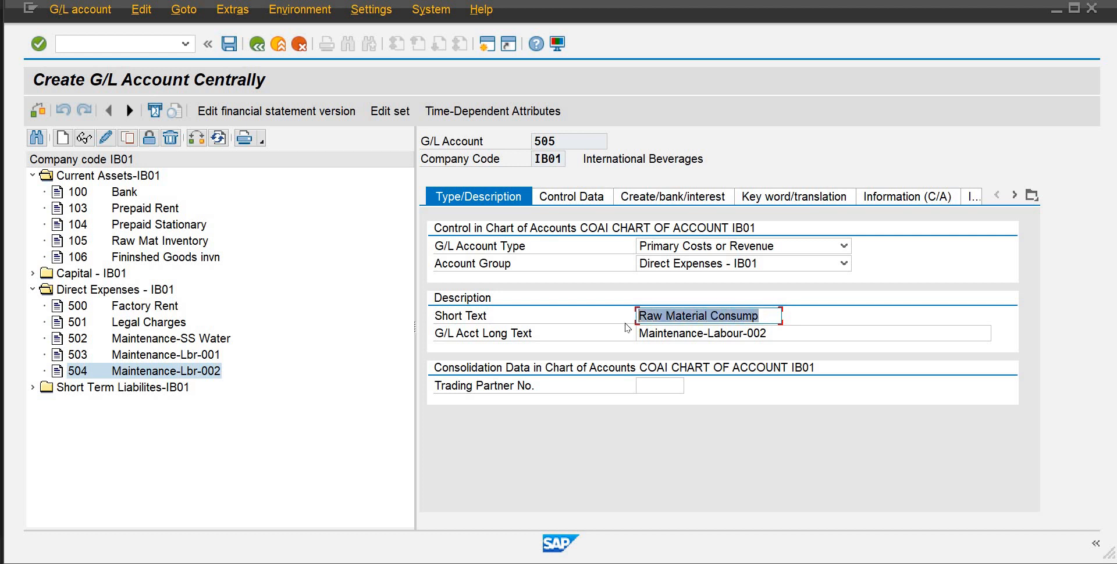
key(ctrl+c)
key(Tab)
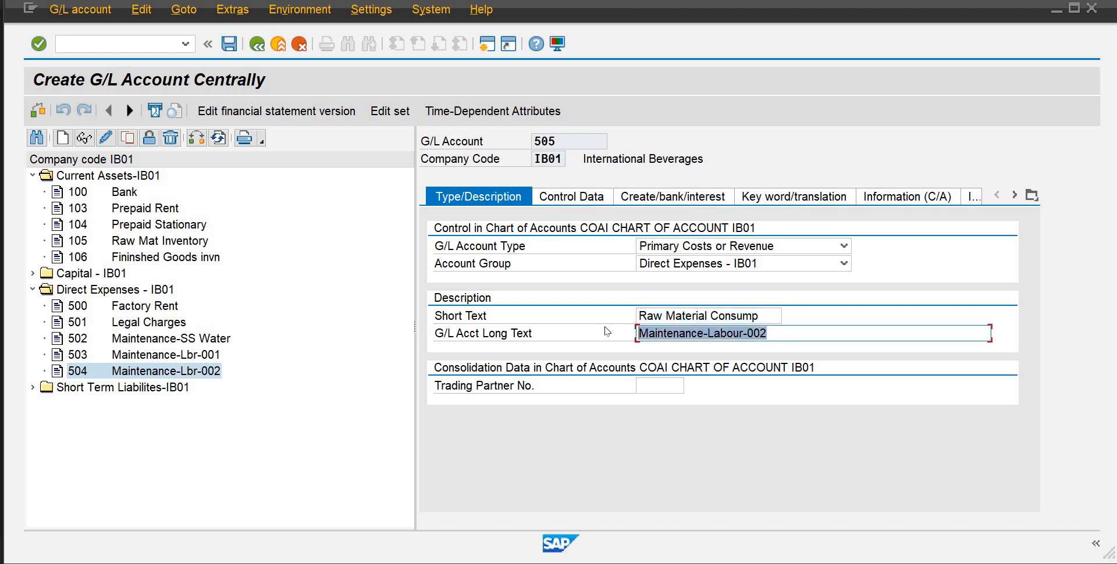
key(ctrl+v)
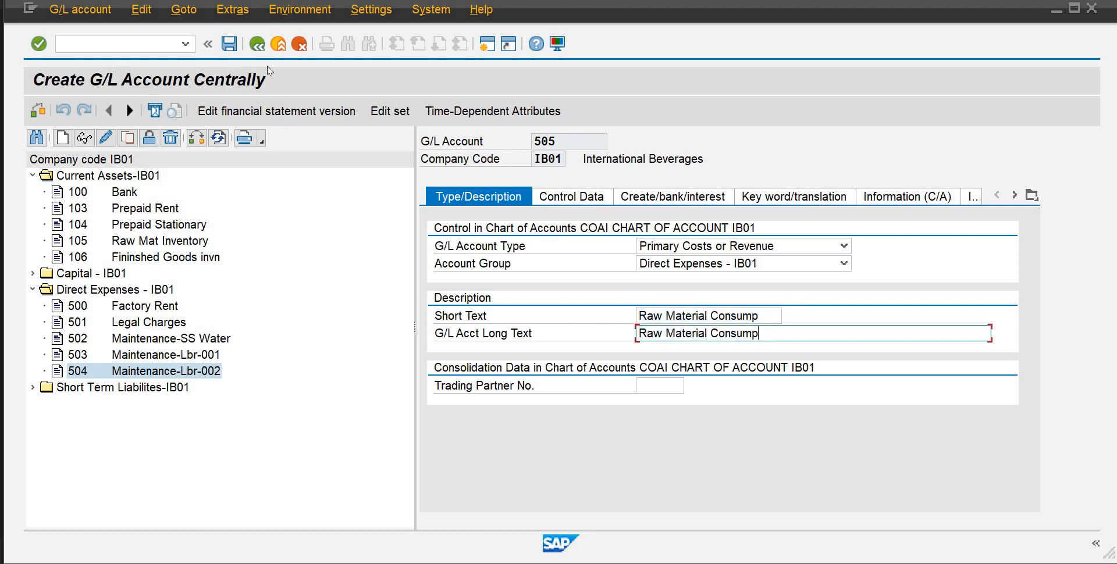
click(230, 44)
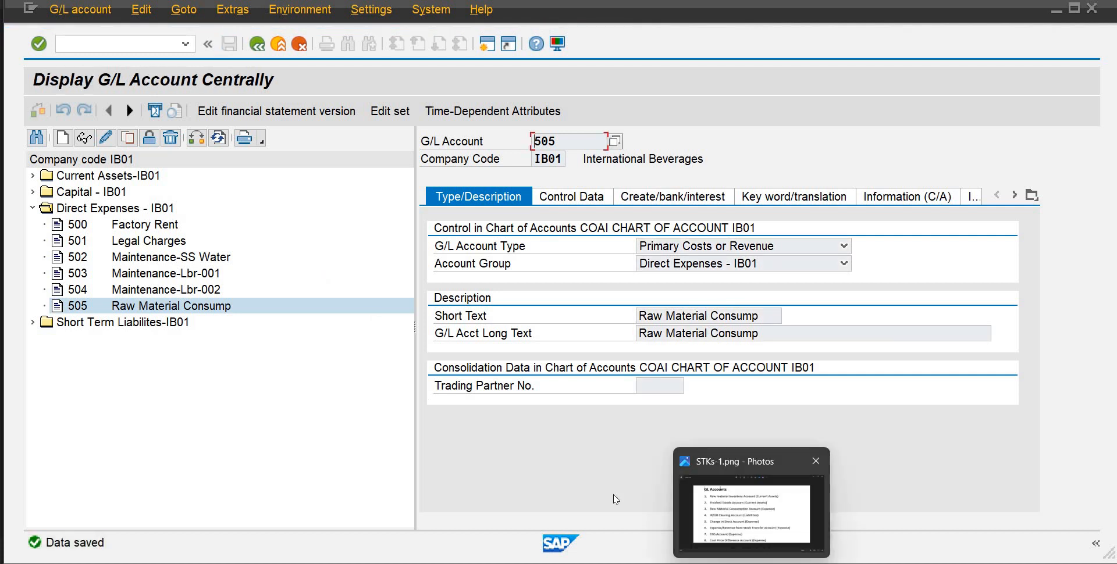
Consult the GL accounts list image and copy account 505 as new G/L account 506 in company code IB01
click(752, 554)
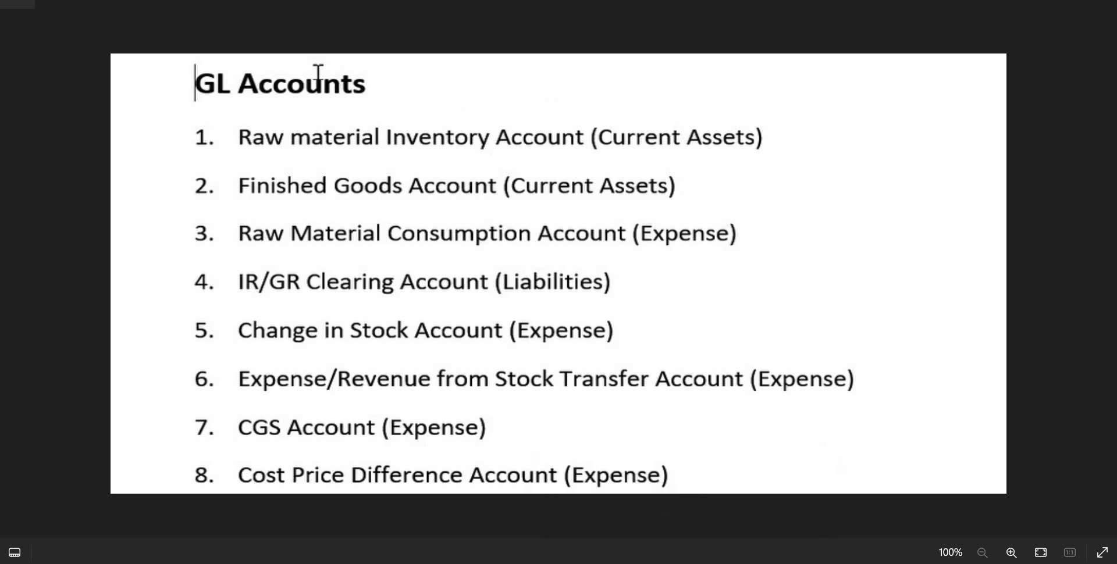
mouse_move(623, 562)
click(642, 533)
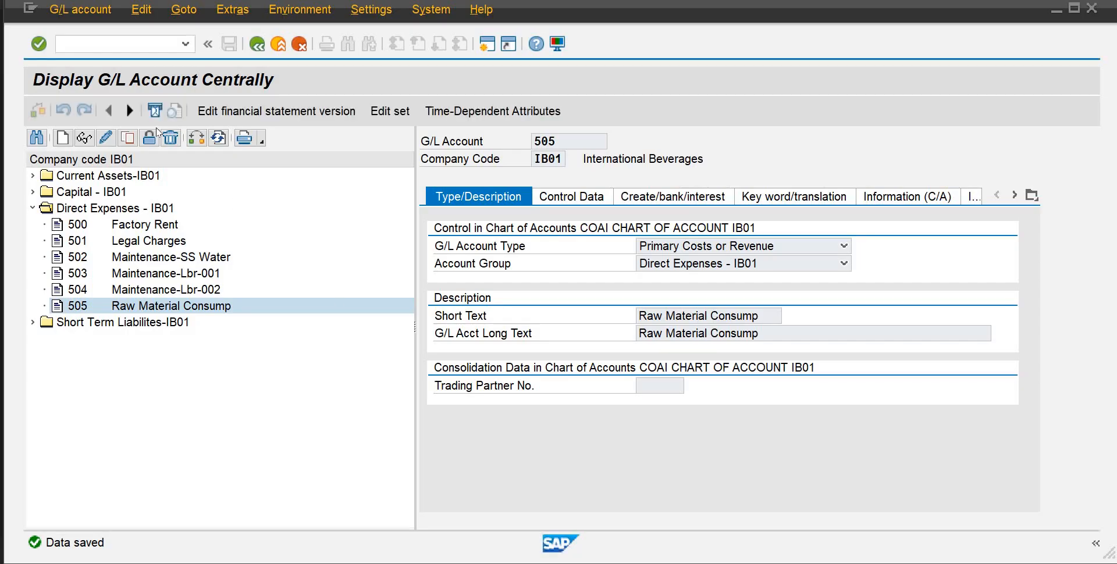
click(127, 138)
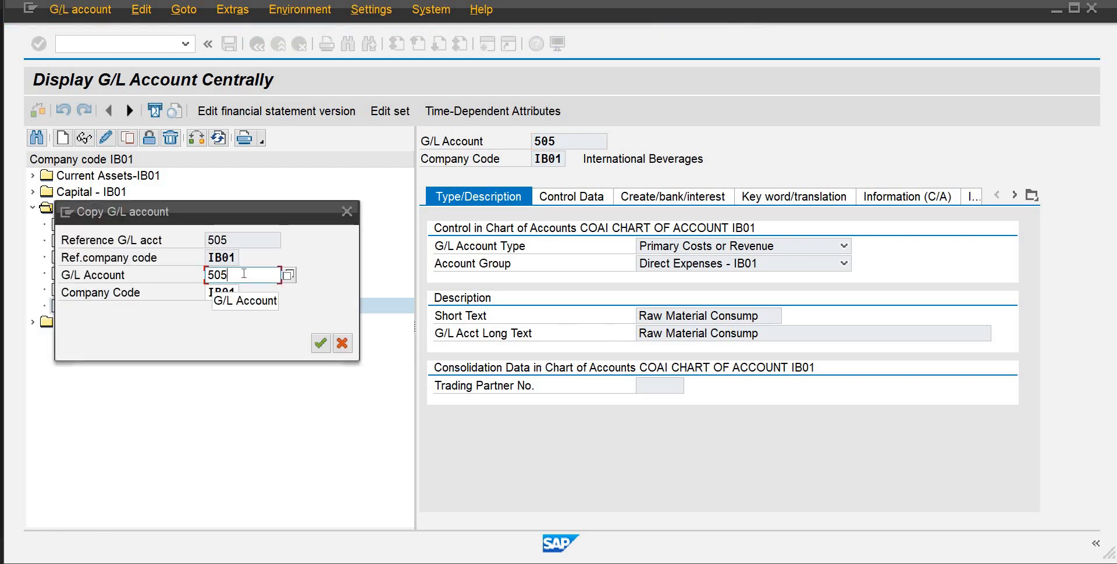
click(244, 273)
key(BackSpace)
text(6)
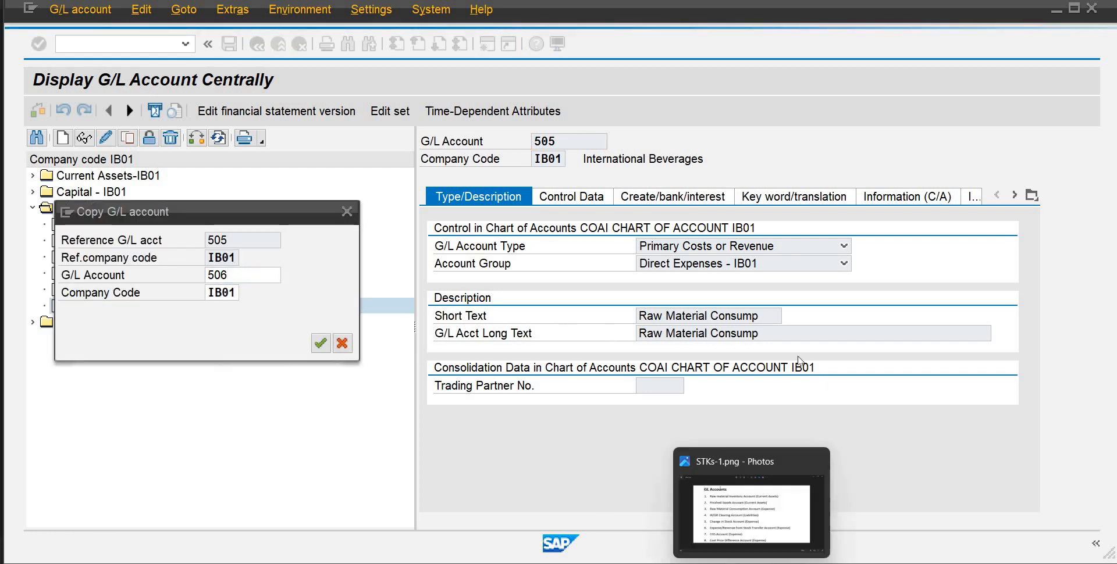
key(Return)
Replace the short text of account 506 with "Change in Stock"
drag(761, 316, 536, 321)
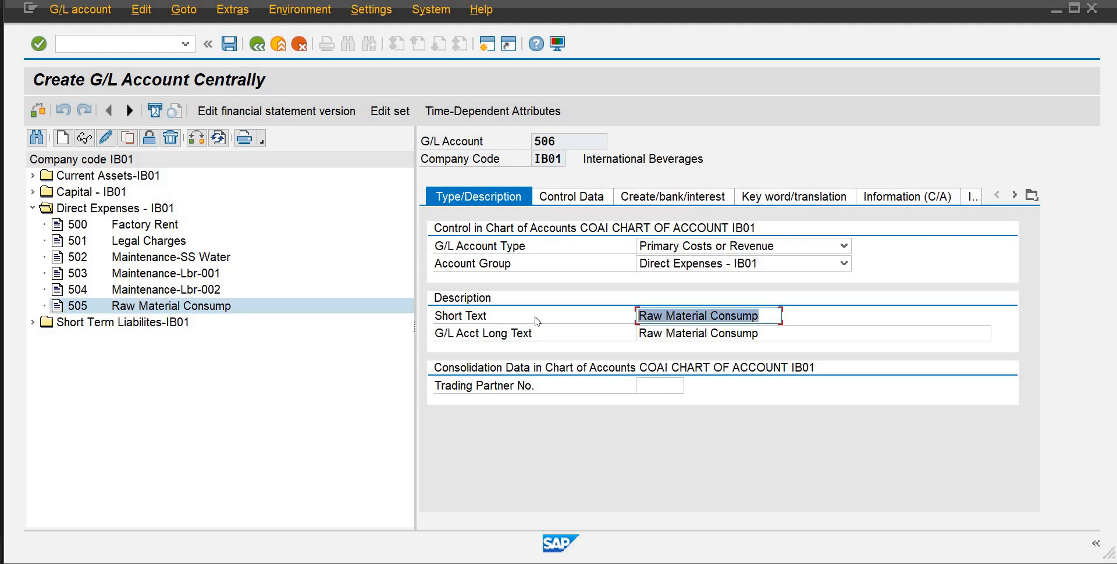
text(Ch)
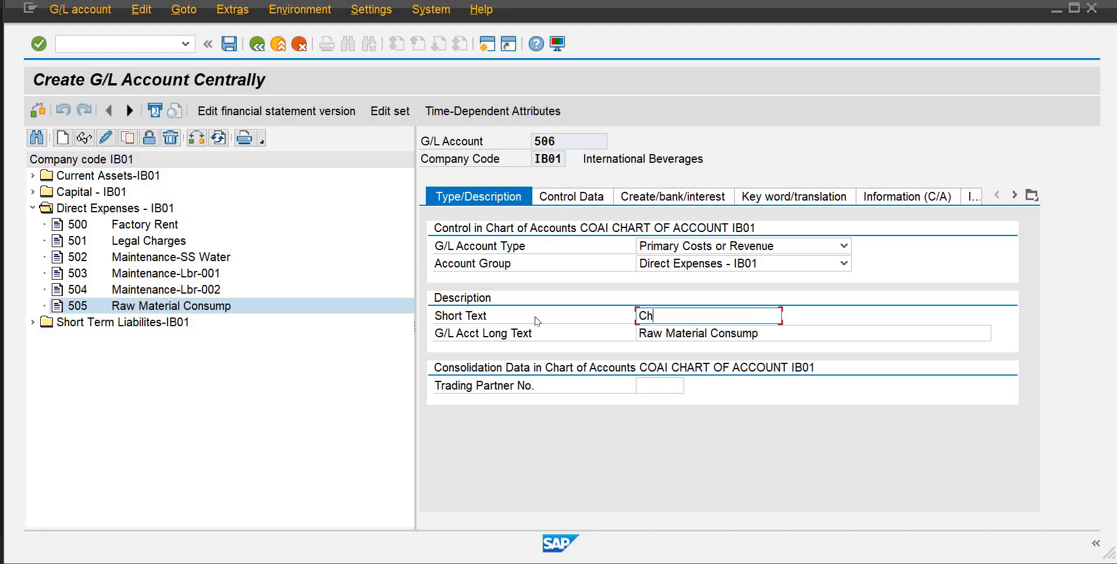
text(ange in Stovk)
key(BackSpace)
key(BackSpace)
text(ck)
Set the long text of account 506 to "Change in Stock Account" and save the account
drag(723, 316, 602, 317)
drag(766, 334, 544, 322)
key(ctrl+v)
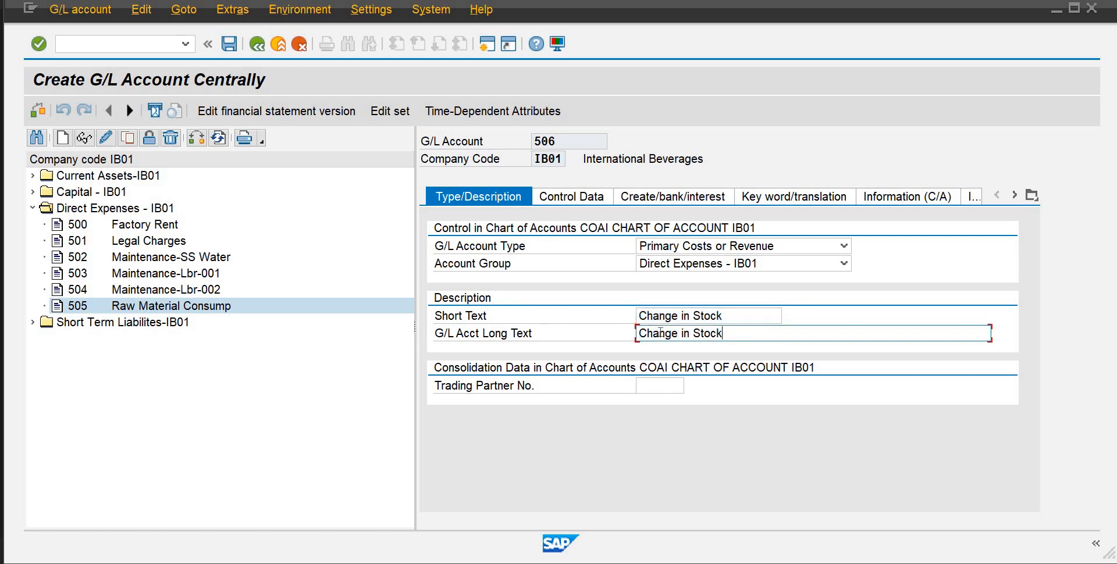
text(Account)
click(228, 49)
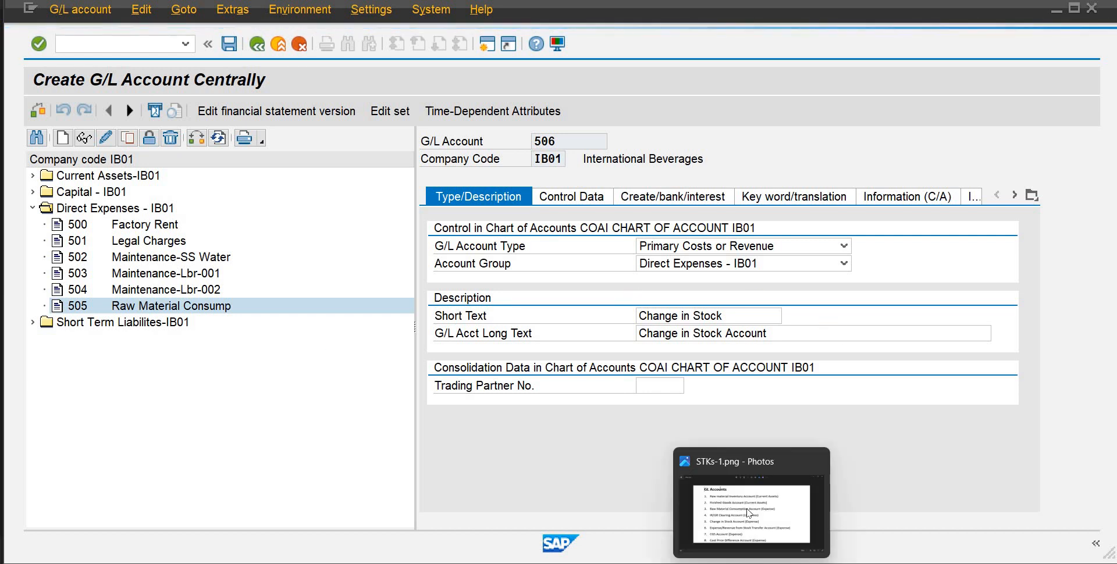
Switch to the GL accounts list image STKs-1.png in Photos to look up the next account
click(749, 513)
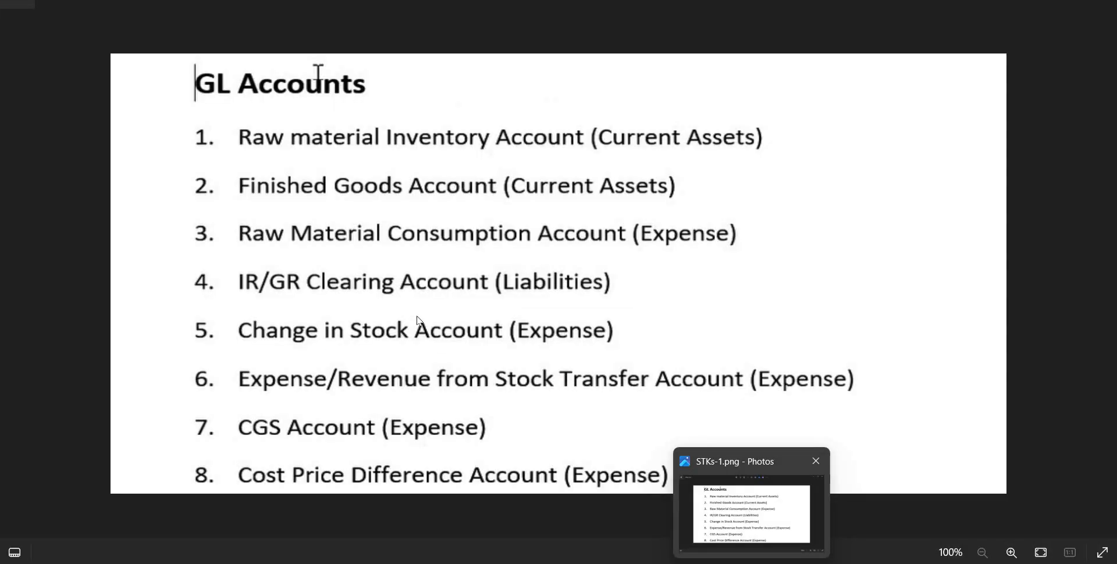
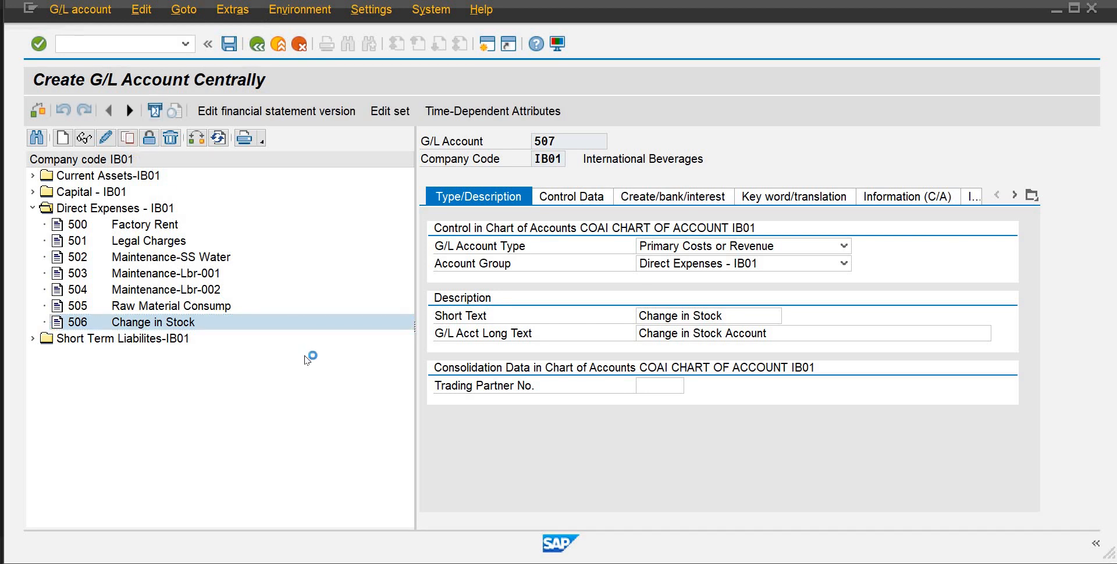
Save the copied G/L account 507 in company code IB01 and dismiss the dialog for another copy of account 506
key(shift+F3)
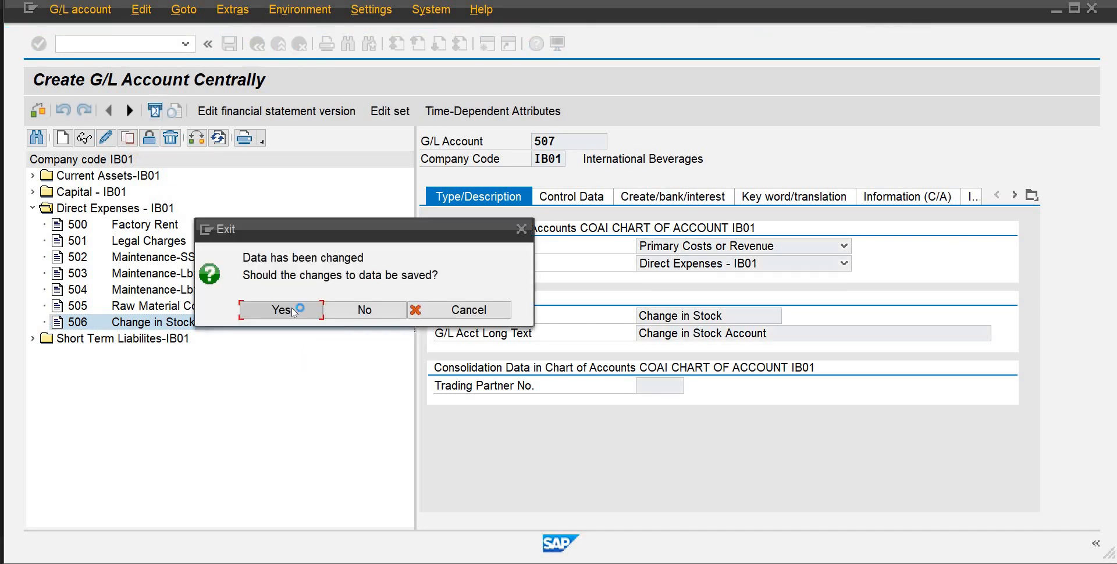
click(293, 310)
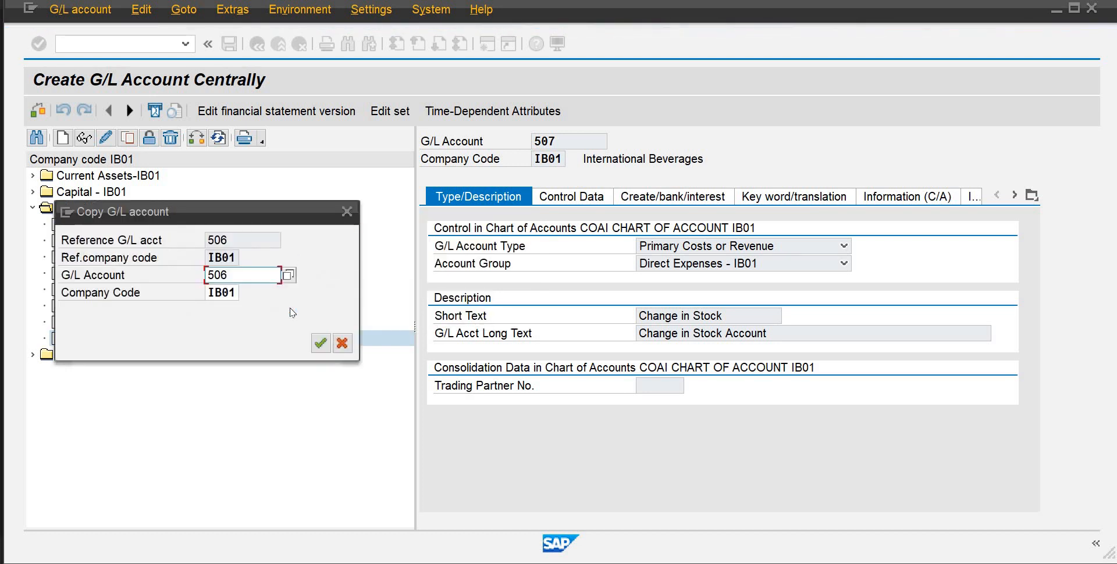
drag(275, 210, 524, 200)
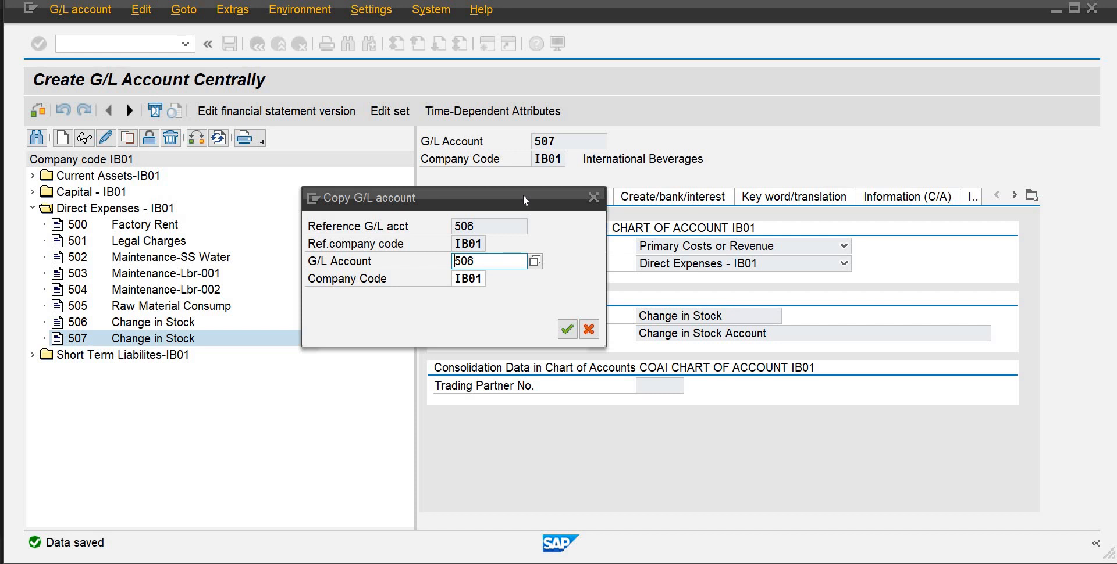
click(590, 202)
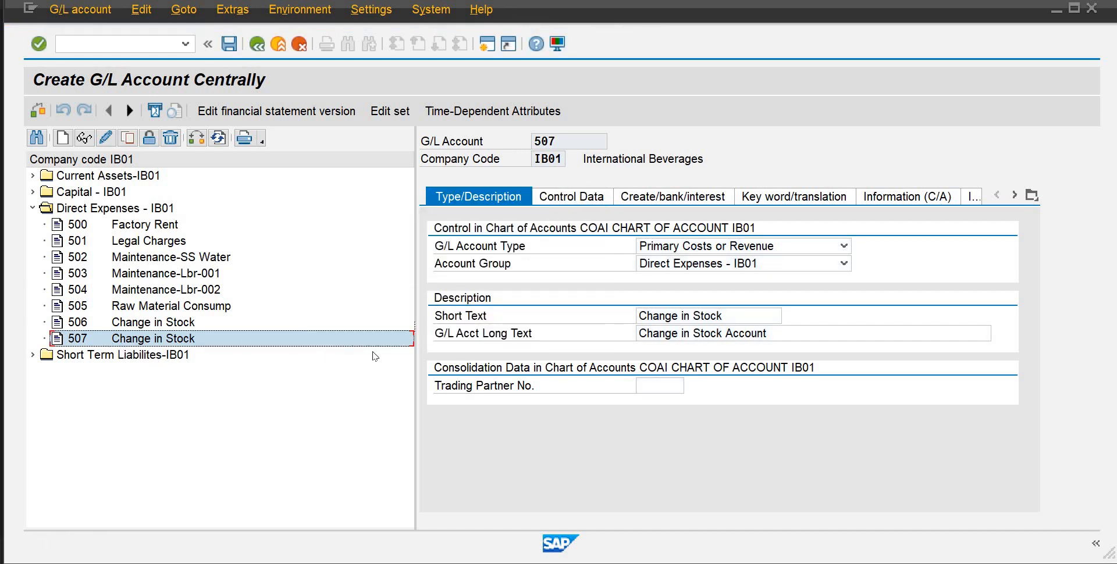
Try to replace the short text of the new account 507 with "Exp/Rev on Stock Tra"
drag(726, 317, 592, 325)
key(BackSpace)
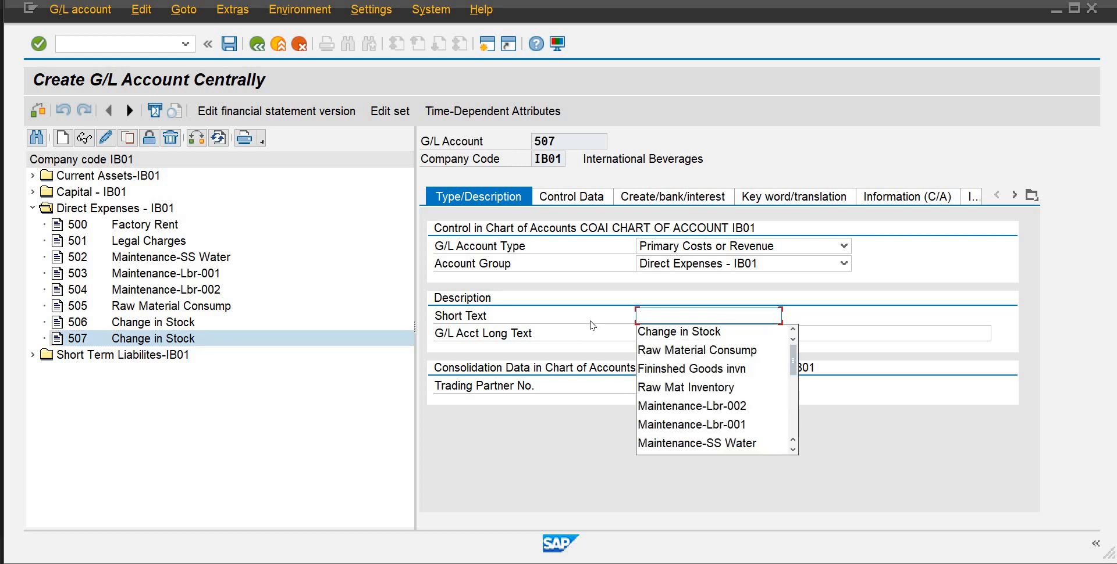
text(Exp)
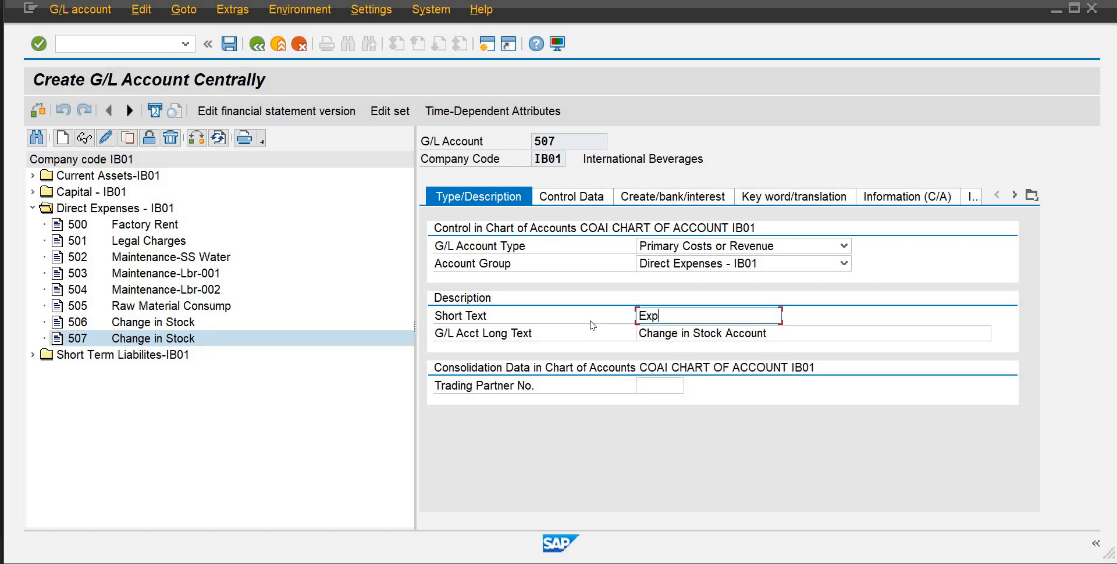
text(/Rev)
text( on Stcok)
key(BackSpace)
key(BackSpace)
key(BackSpace)
text(ock Tra)
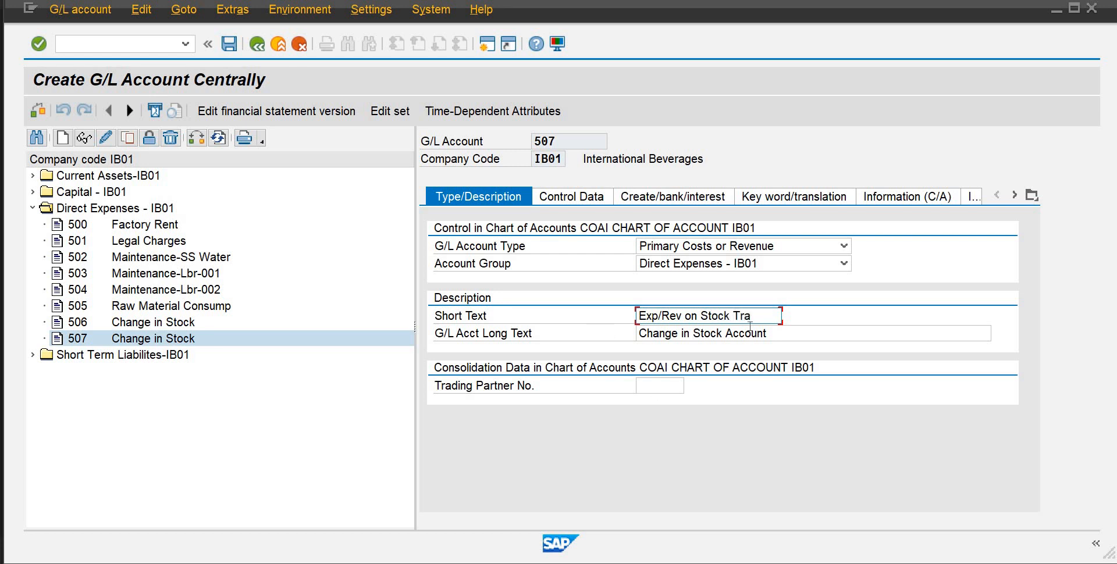
Try to replace the long text of account 507 with "Expense/Revenue on Stock Transfer Account"
key(ctrl+a)
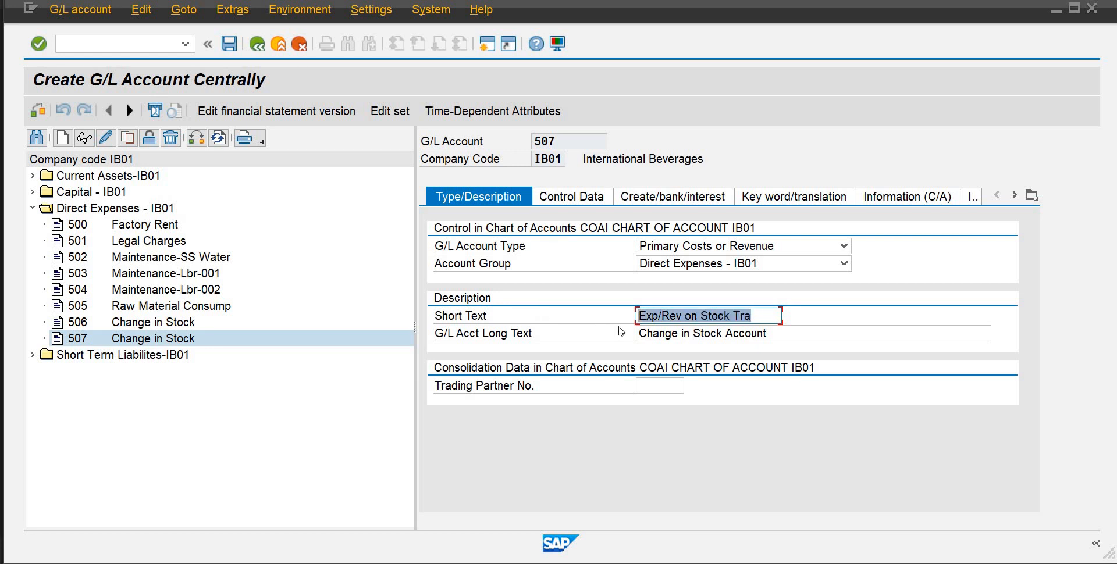
key(Tab)
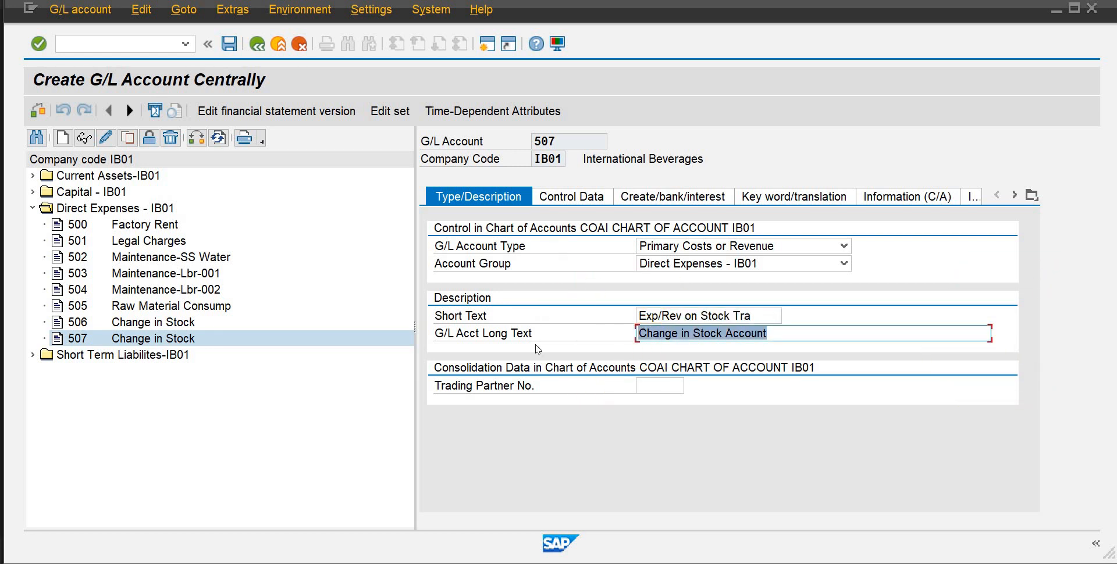
text(Expe)
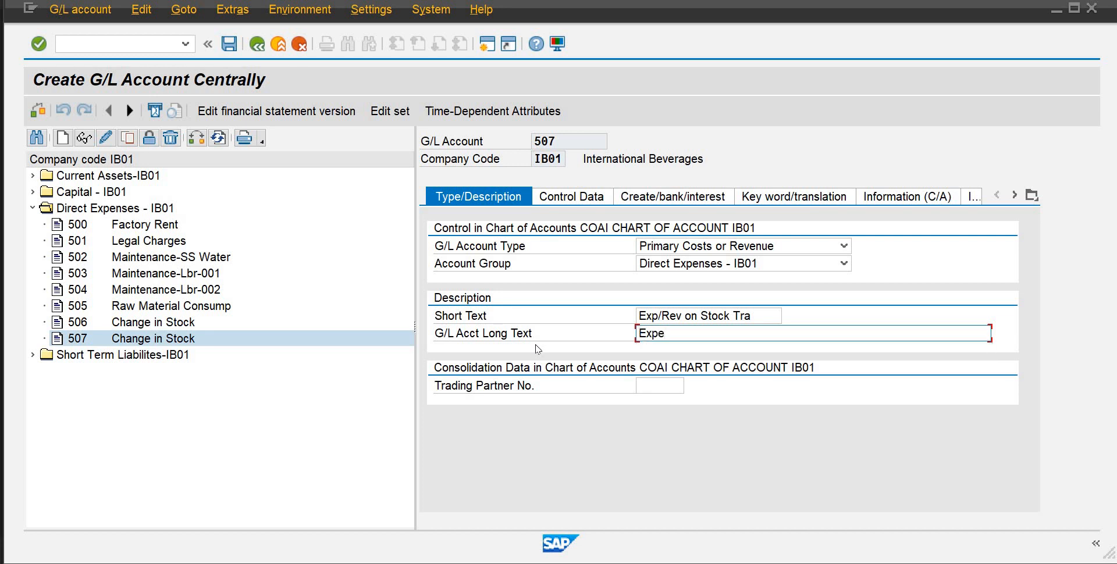
text(nse/Revenue on St)
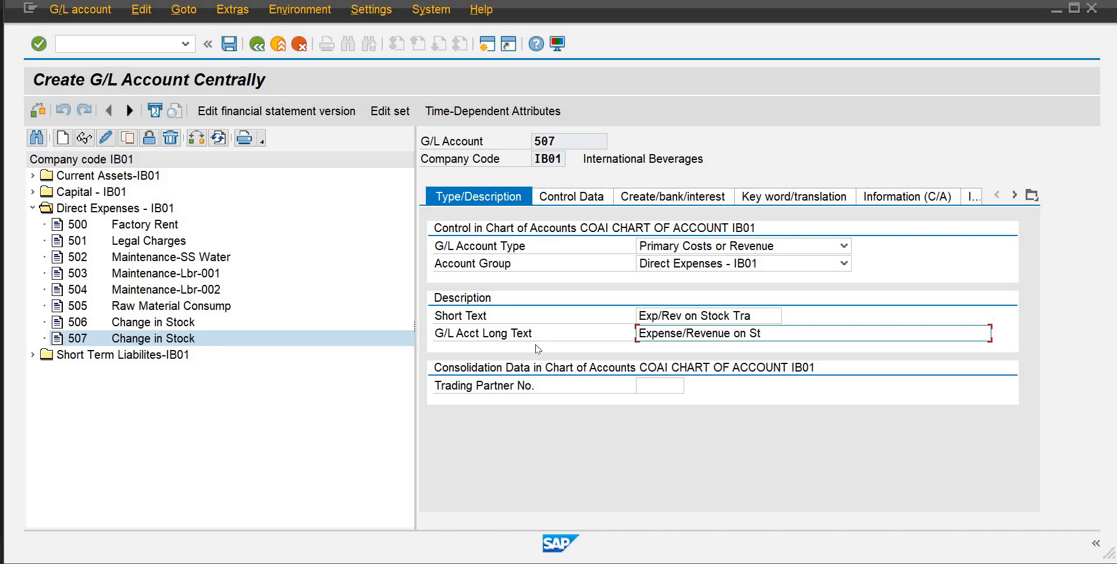
text(cok)
key(BackSpace)
text(ock Transfer Accoun)
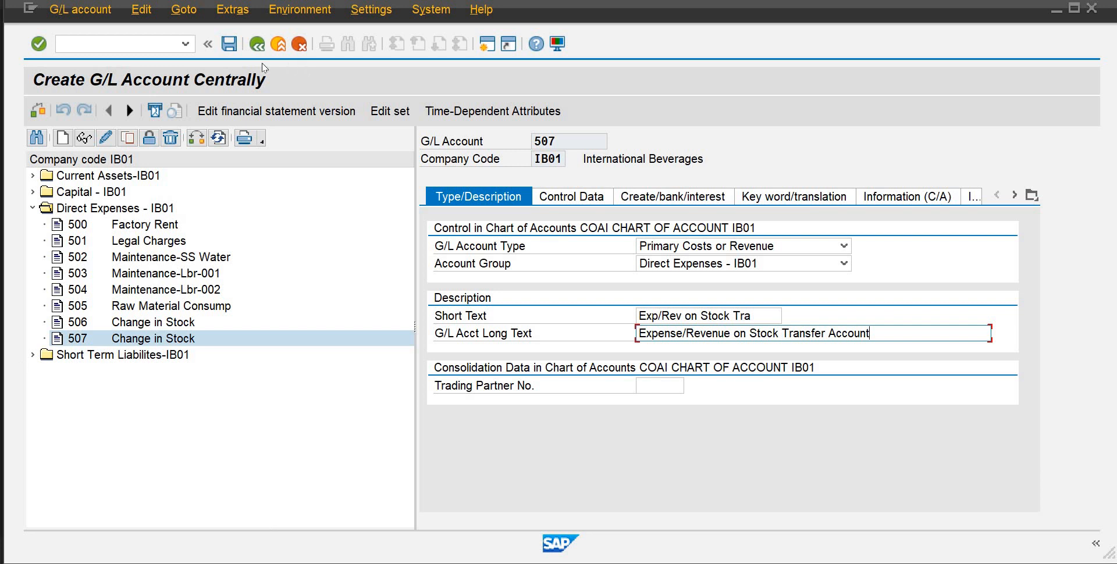
Try to save the texts of account 507 in create mode, and switch to change mode discarding the unsaved entries
click(230, 44)
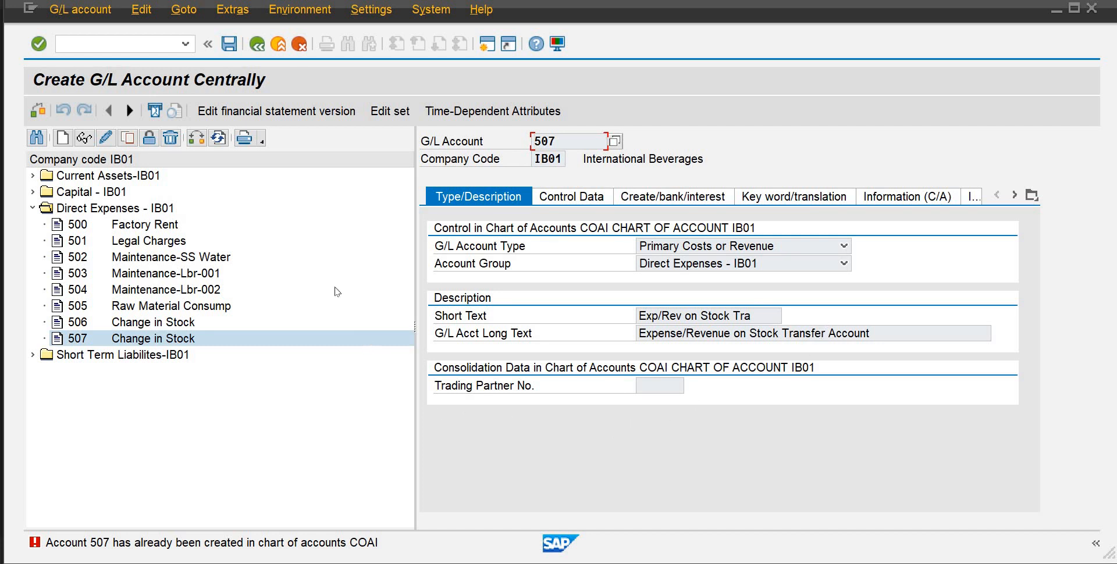
click(229, 45)
key(F3)
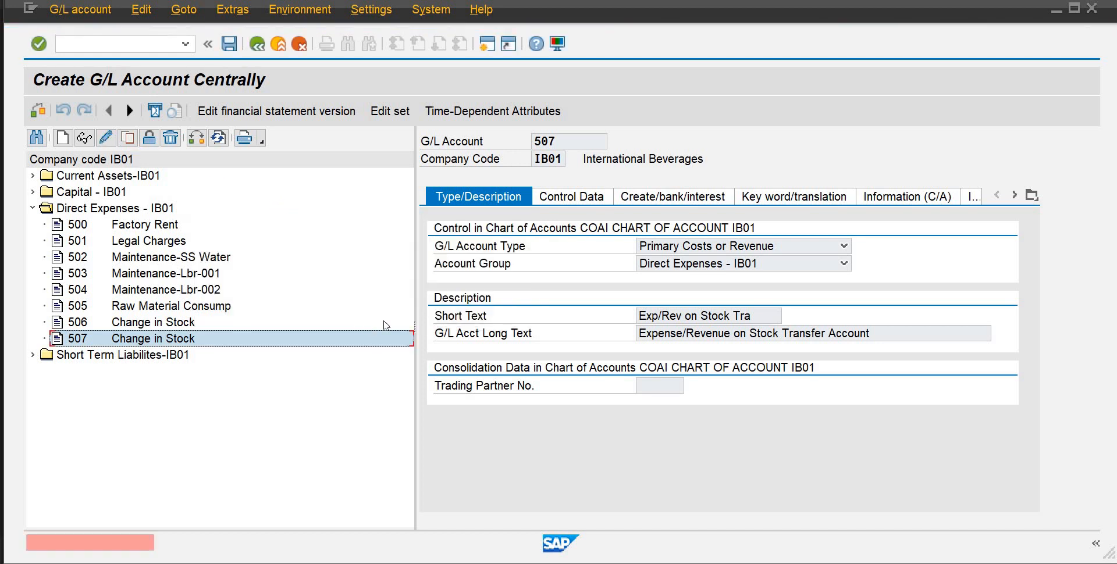
click(109, 142)
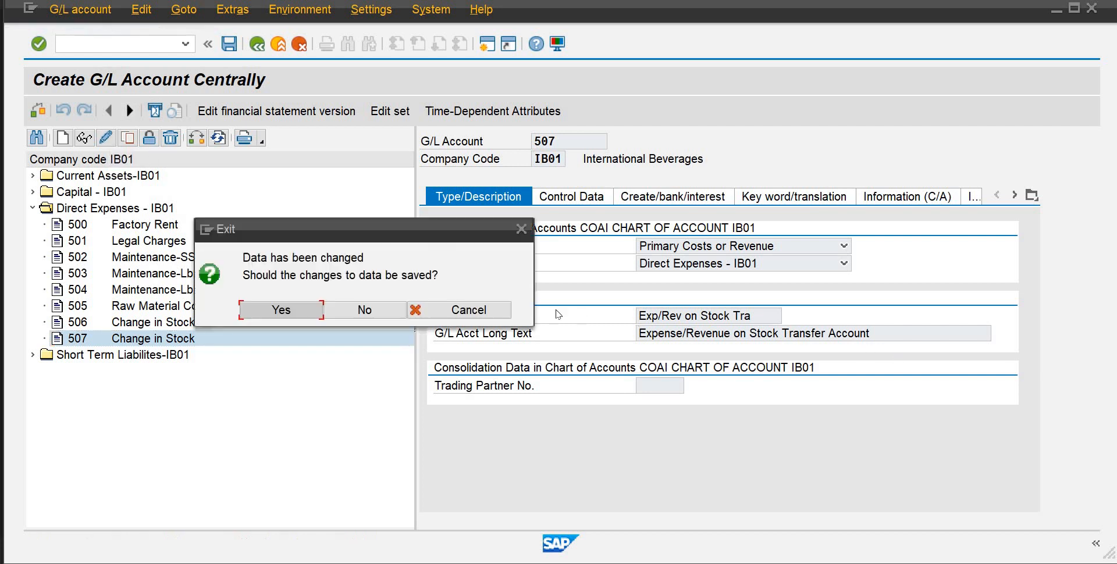
click(350, 311)
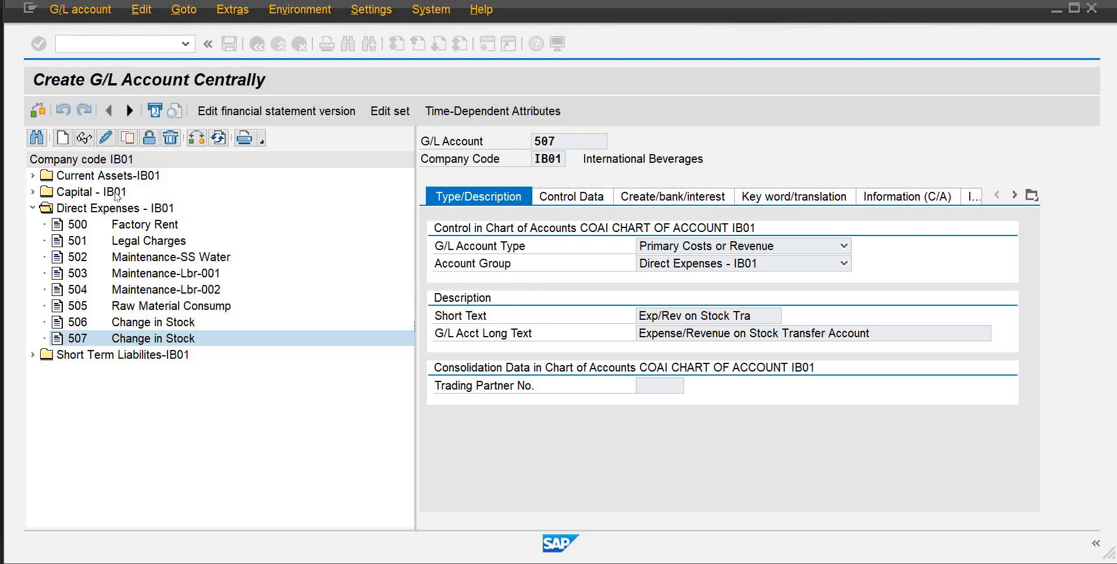
Restart the FS00 transaction and open account 507 under Direct Expenses - IB01 for changing
click(135, 44)
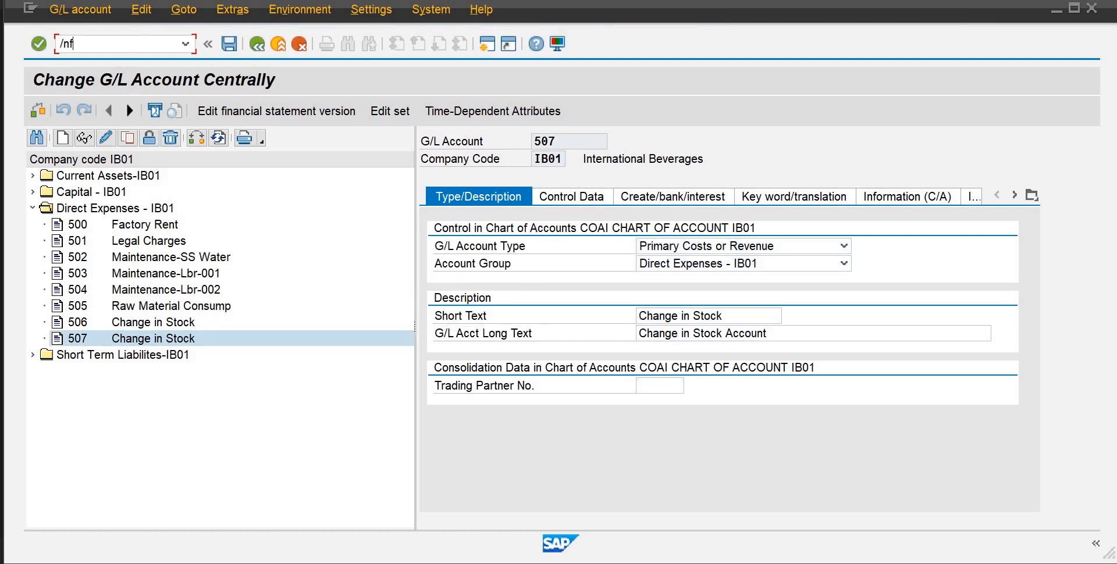
text(/nfs00)
key(Return)
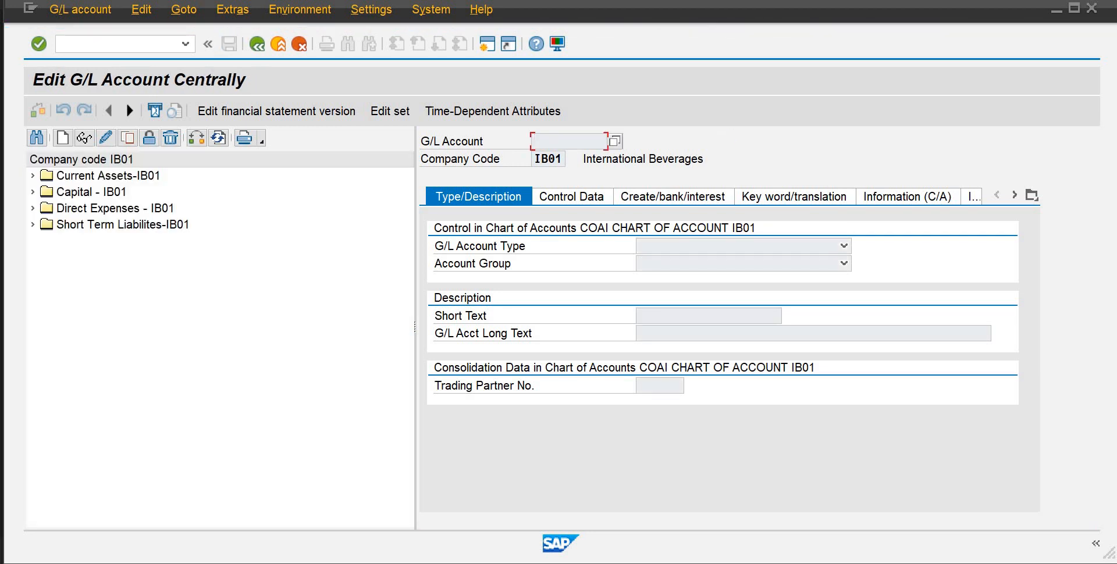
click(32, 208)
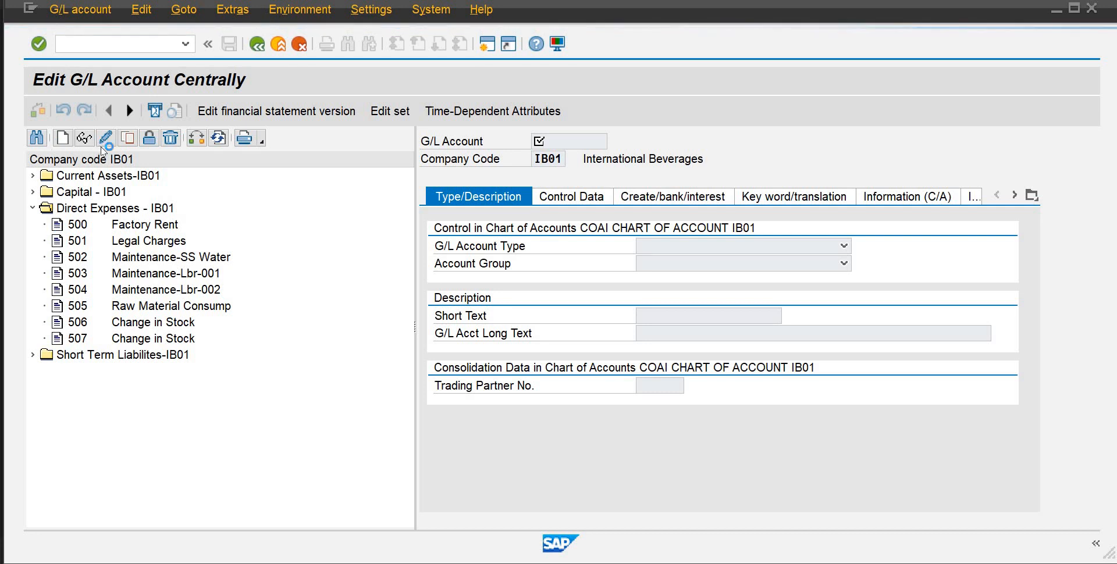
click(130, 339)
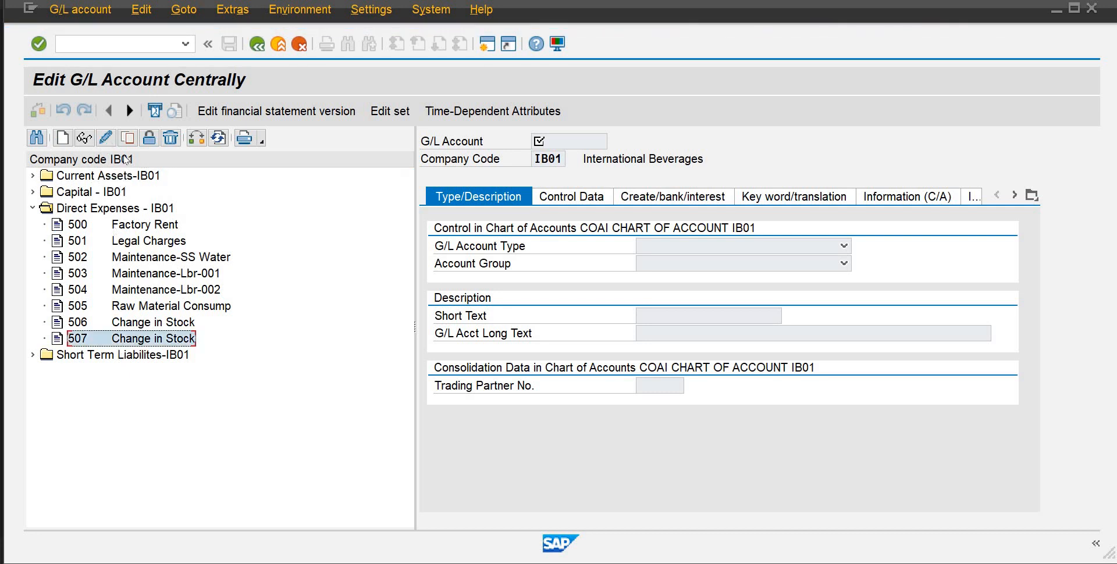
click(107, 139)
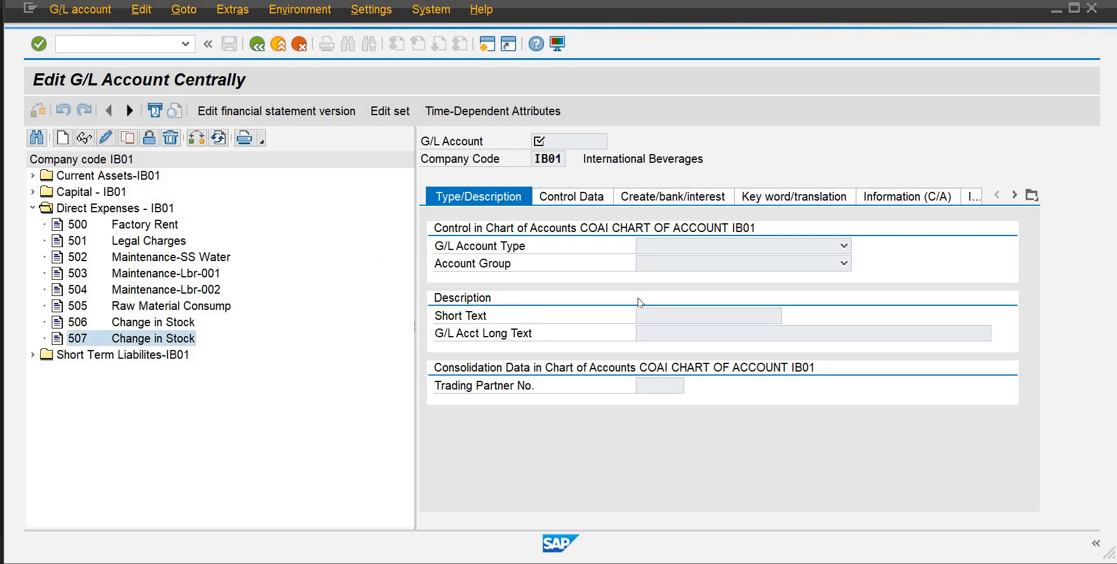
Replace the short text of account 507 with "Exp/Rev on Stock Tra"
triple_click(675, 317)
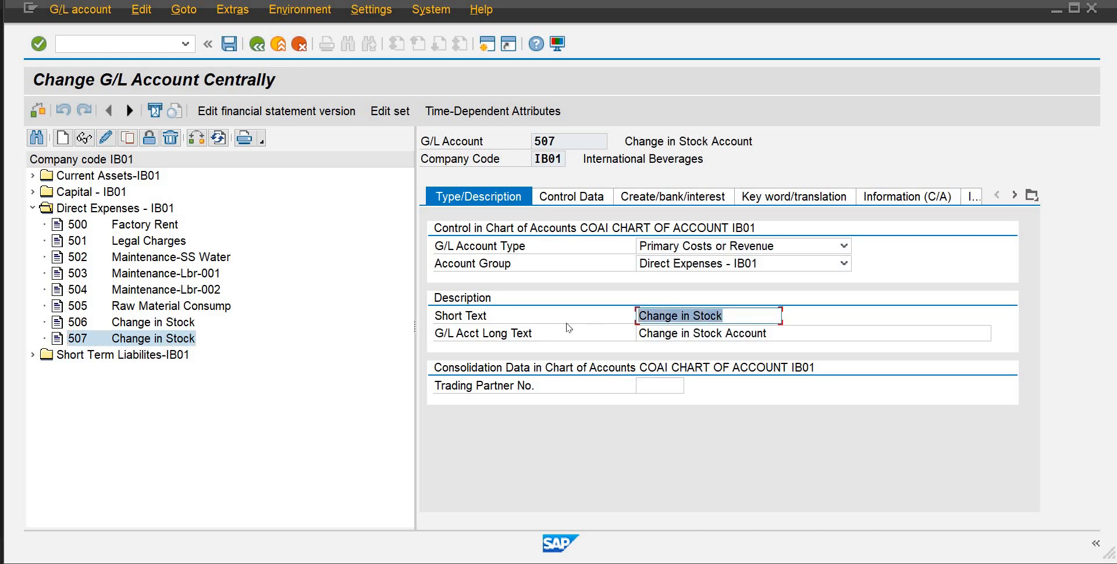
text(E)
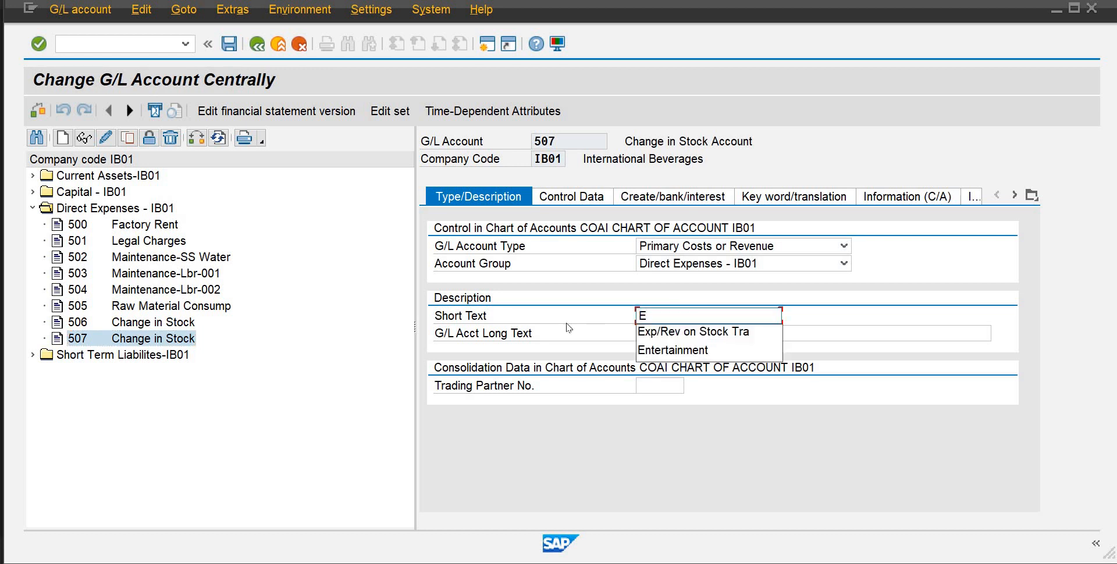
text(xp)
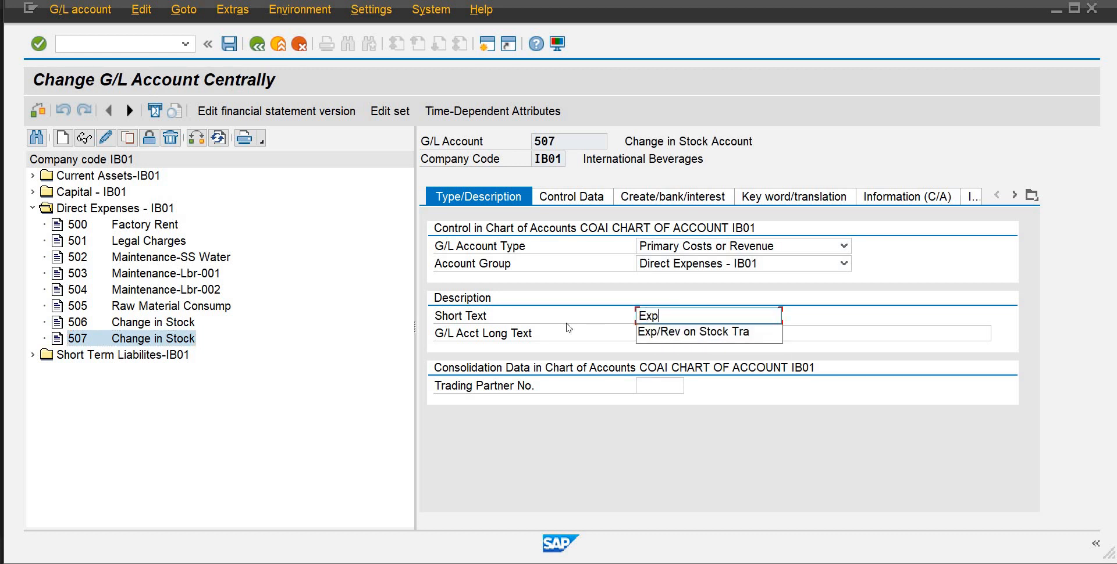
key(Down)
key(Return)
Set the long text of account 507 to "Expense/Revenue on Stock Transfer Account" and save the account
drag(777, 341, 627, 352)
text(xpense)
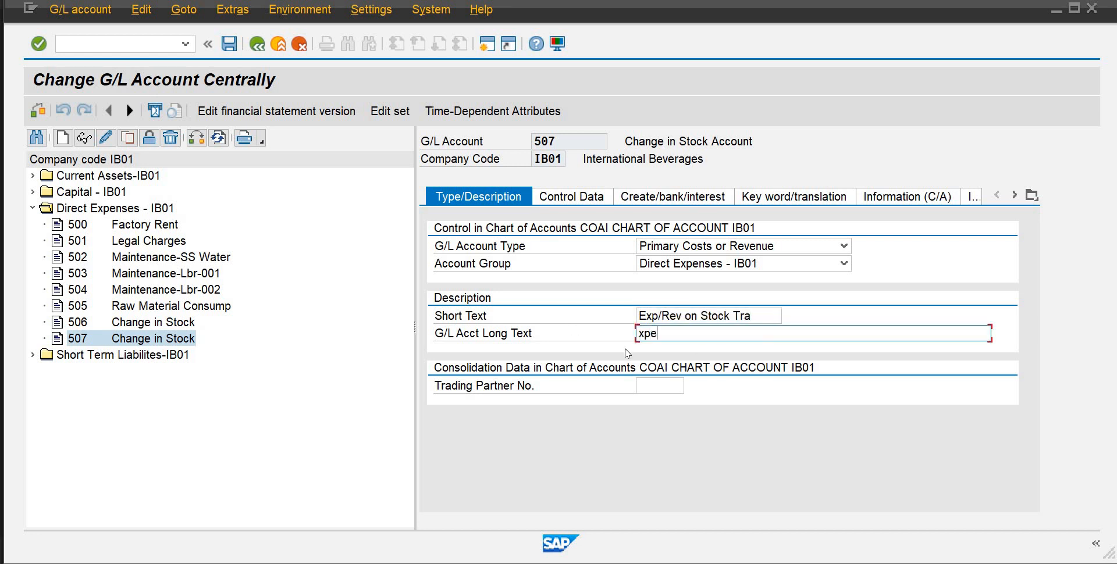
key(BackSpace)
key(BackSpace)
key(BackSpace)
key(BackSpace)
key(BackSpace)
key(BackSpace)
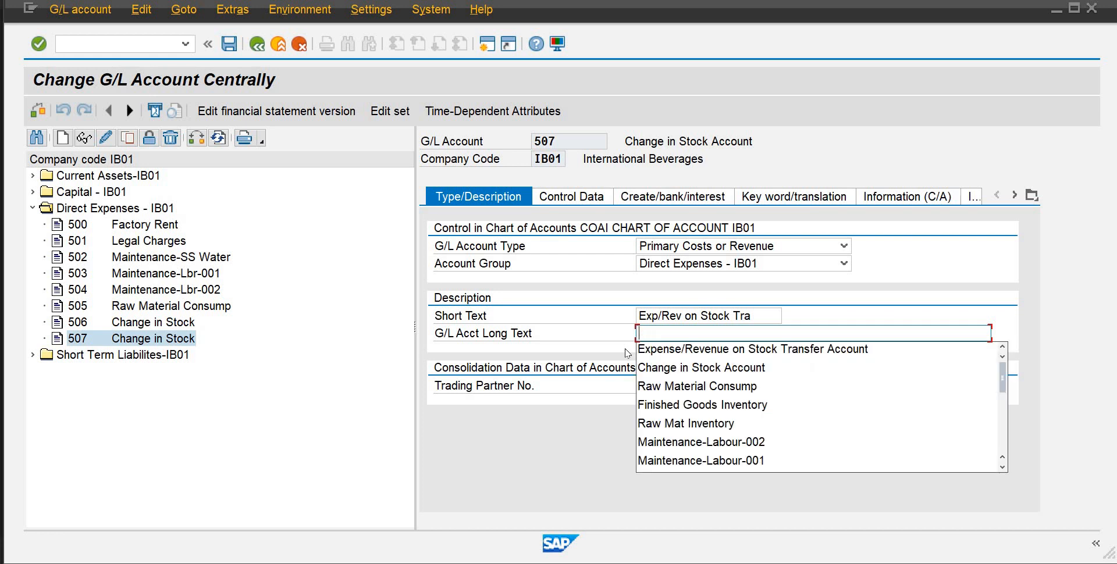
text(Expe)
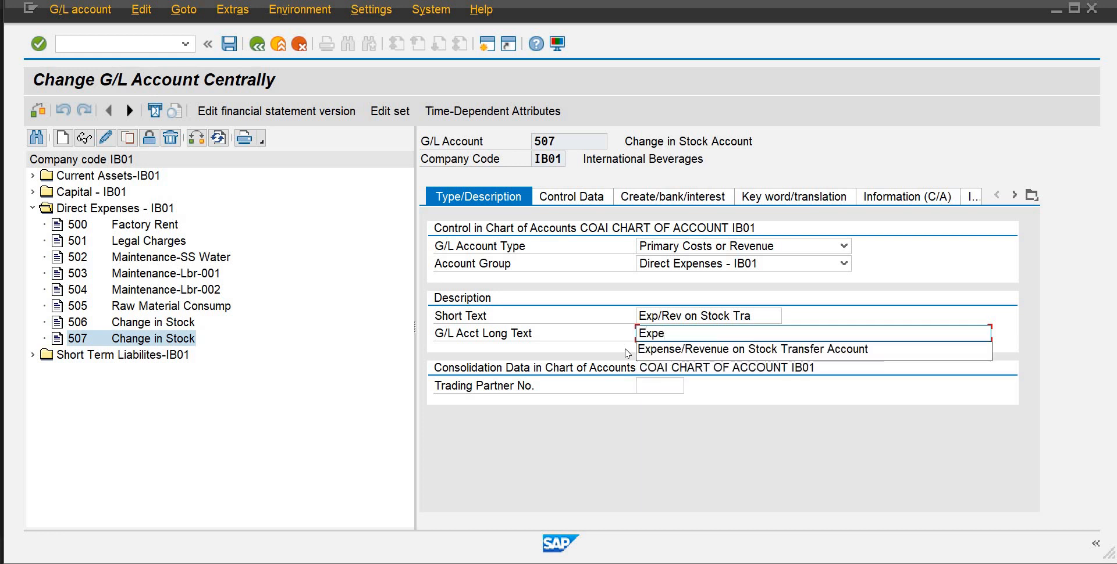
key(Down)
key(Return)
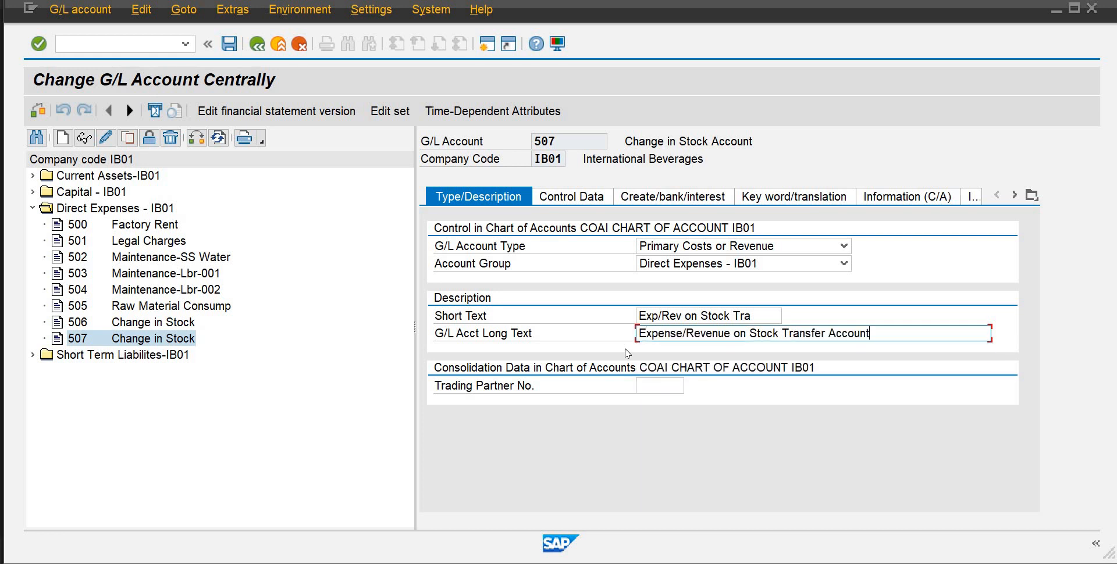
key(Return)
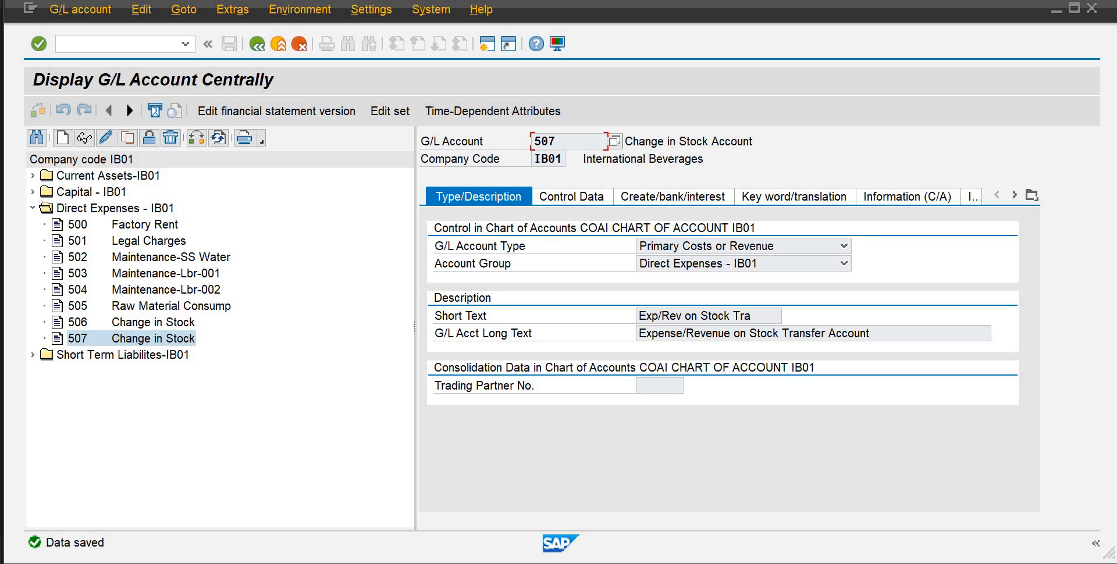
Switch to the Teams meeting, admit the participant waiting in the lobby, and return to SAP
mouse_move(692, 561)
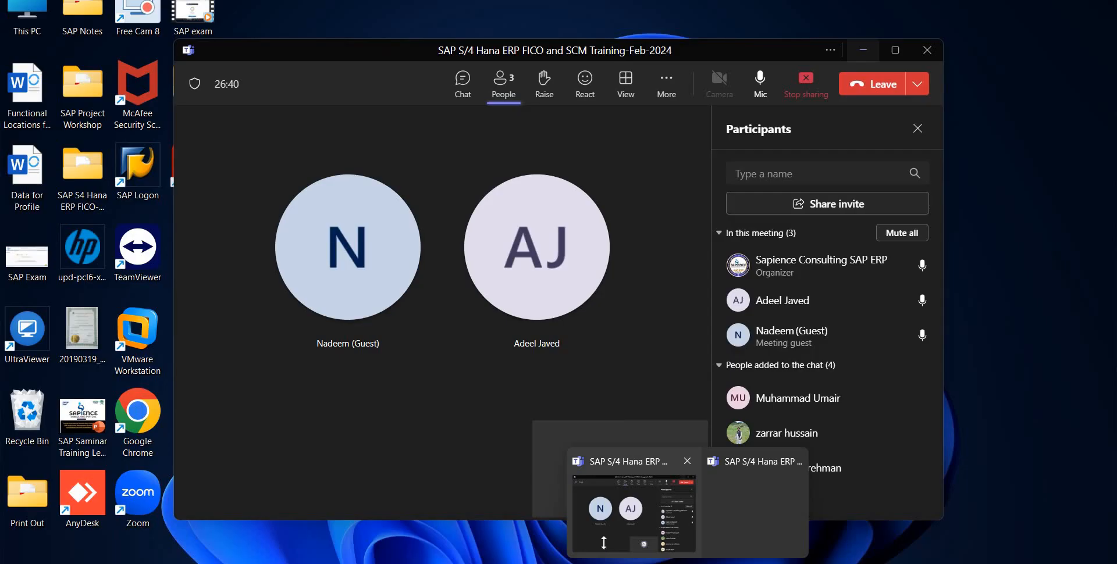
click(605, 541)
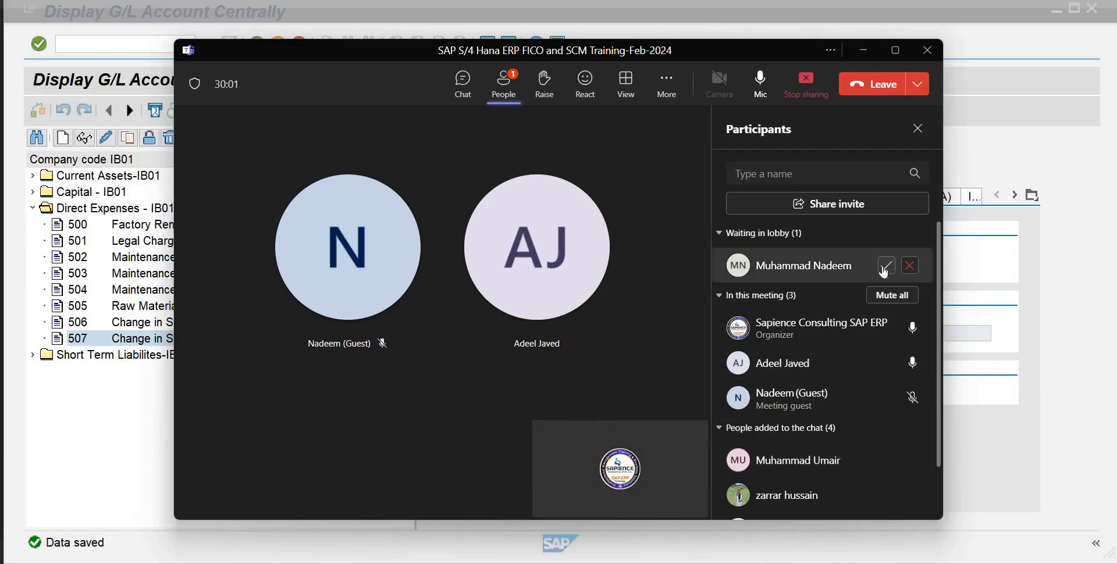
click(885, 267)
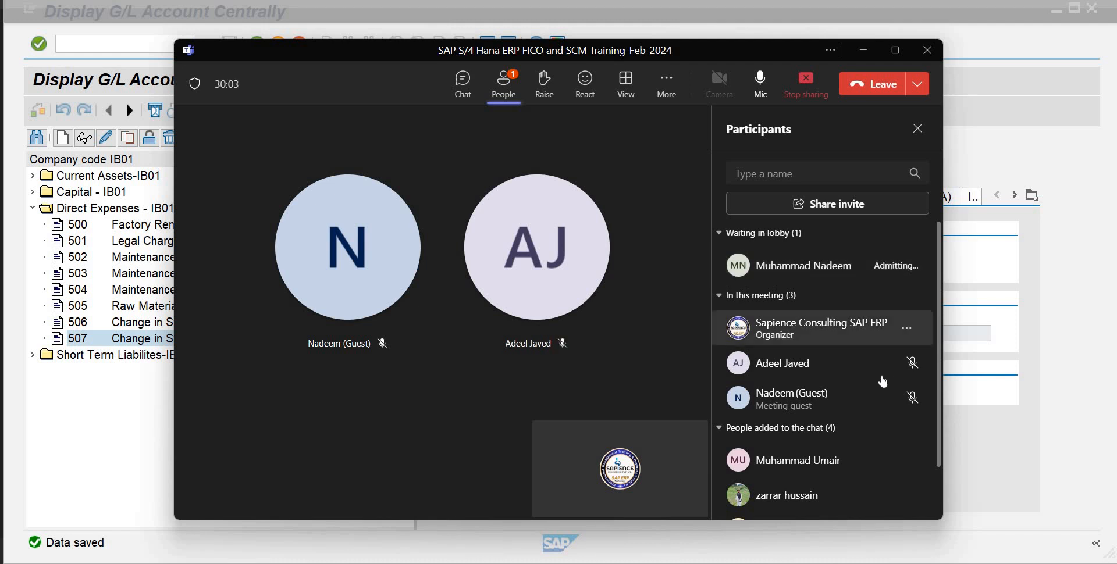
click(861, 56)
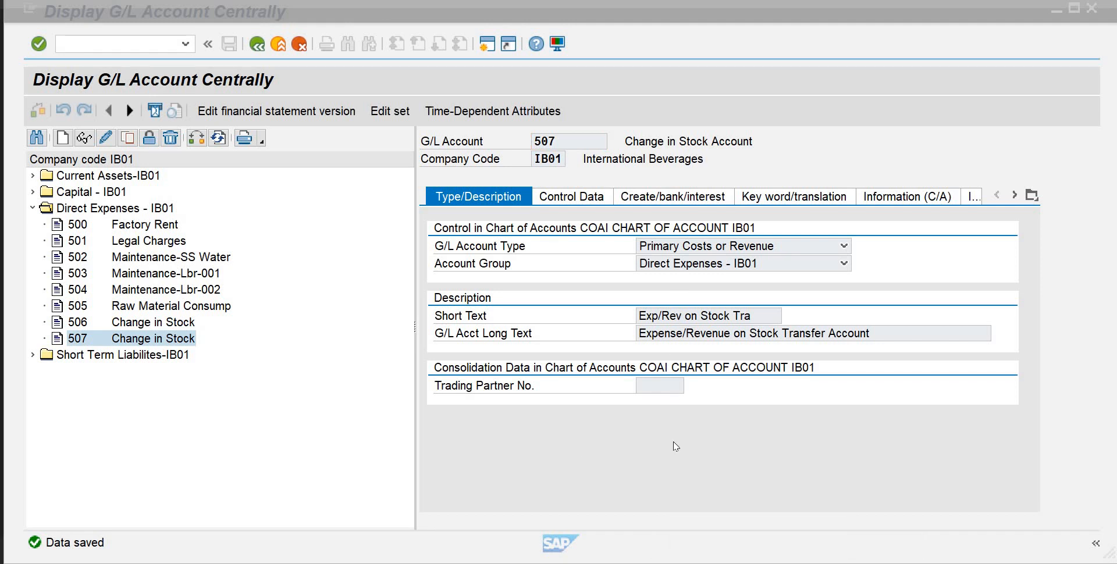
Restart the FS00 transaction and expand the Direct Expenses - IB01 account group
click(375, 7)
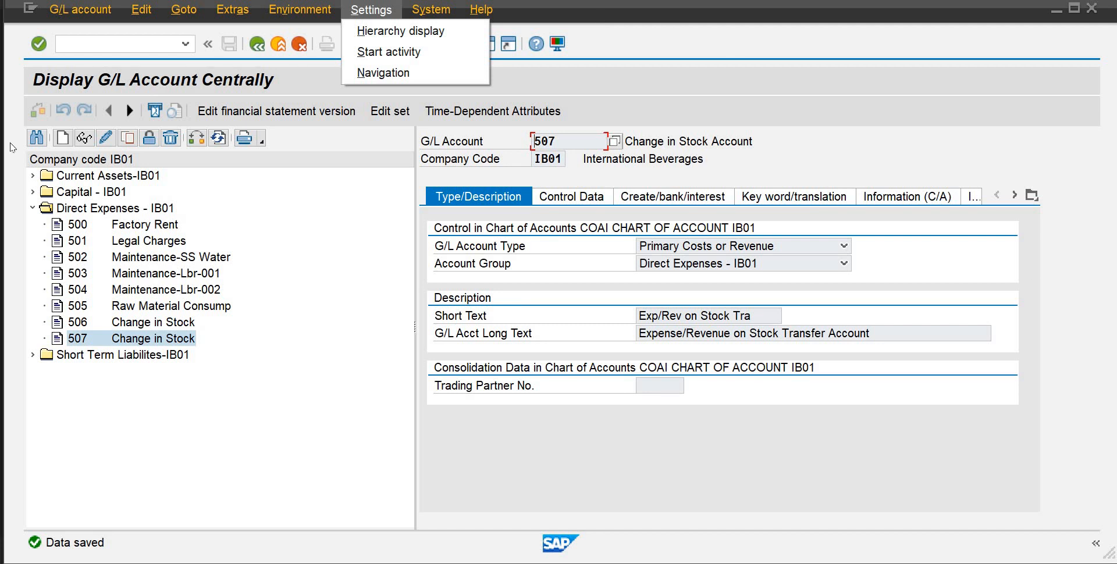
click(91, 42)
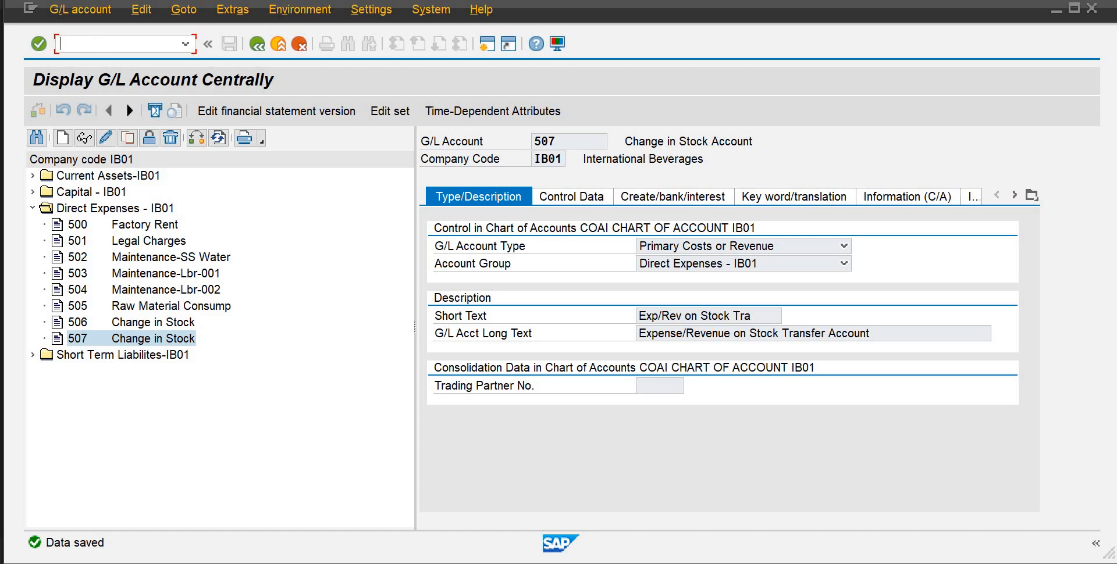
text(/nfs00)
key(Return)
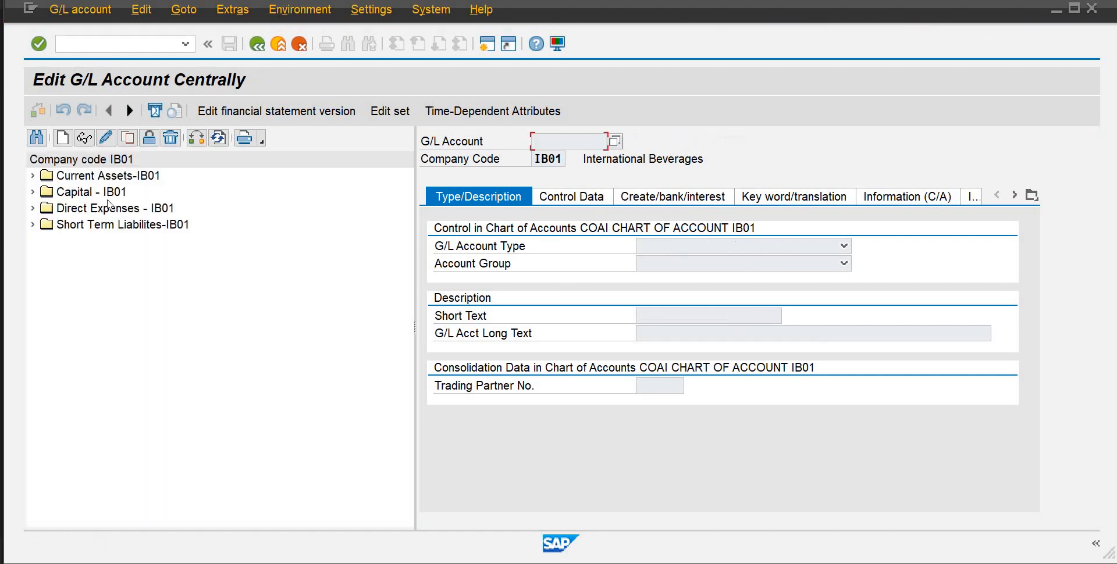
click(33, 208)
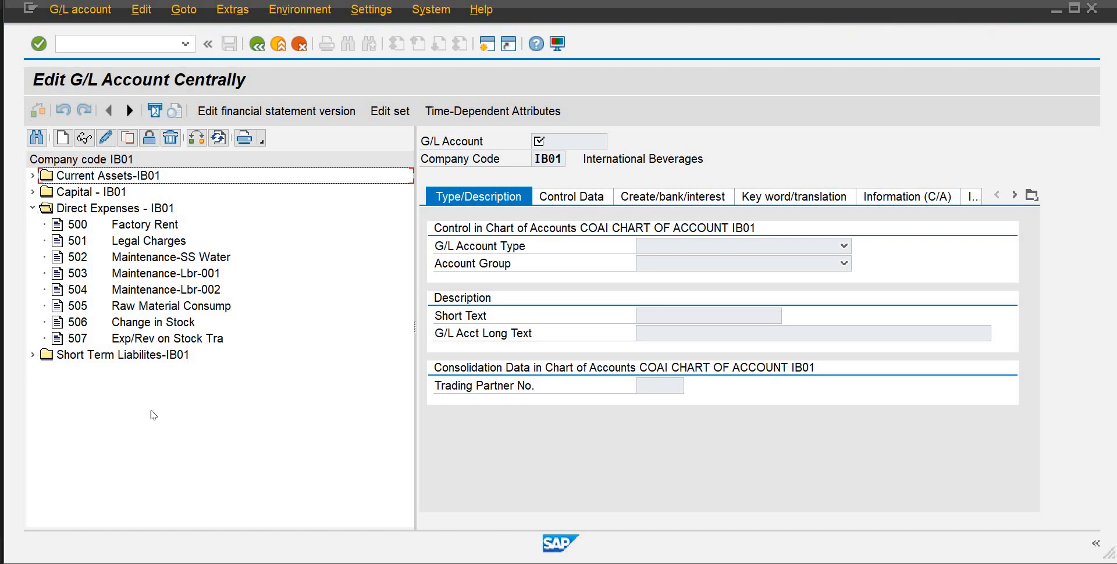
Copy account 507 to new G/L account 508 in company code IB01, checking the GL Accounts list image on the way
click(175, 344)
click(128, 141)
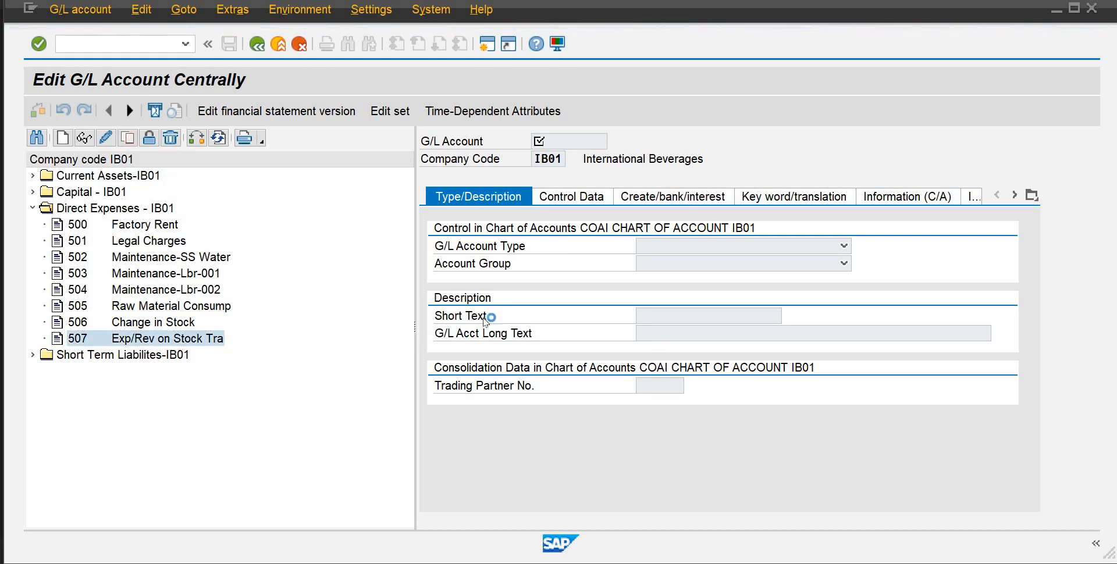
mouse_move(749, 562)
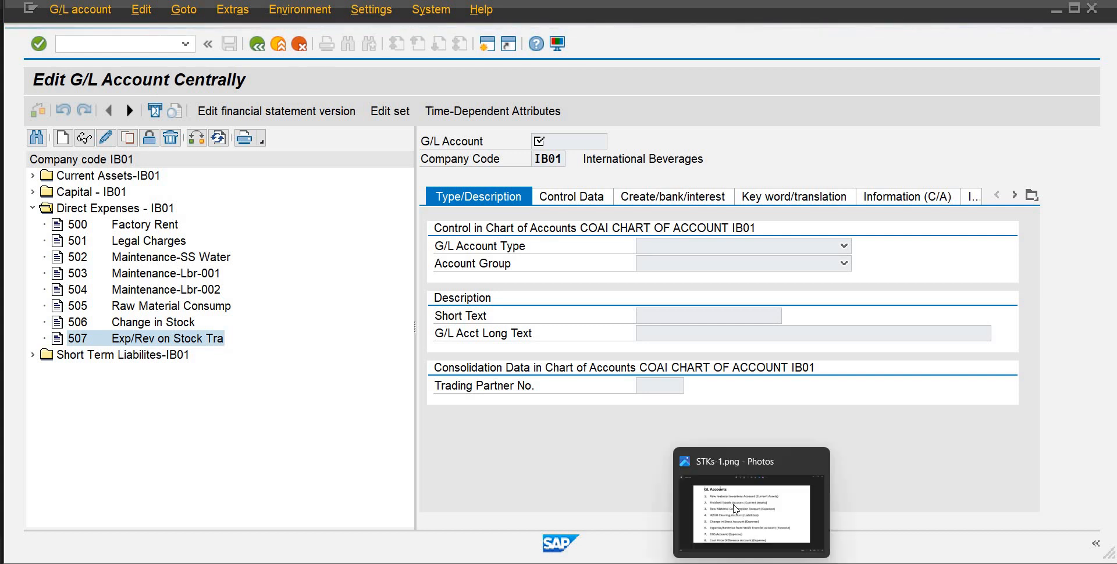
mouse_move(733, 506)
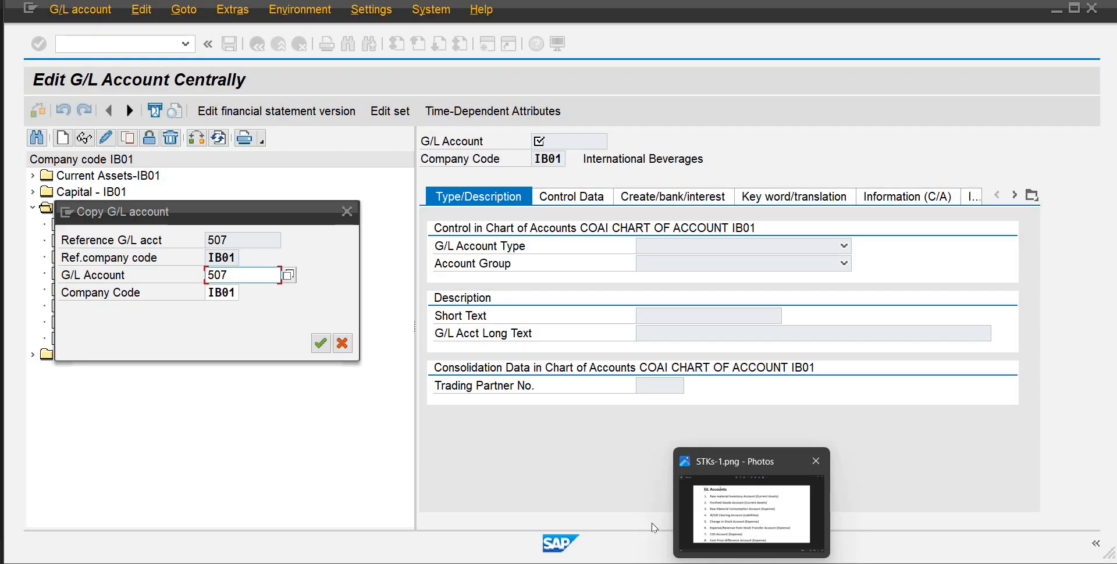
mouse_move(624, 562)
click(630, 516)
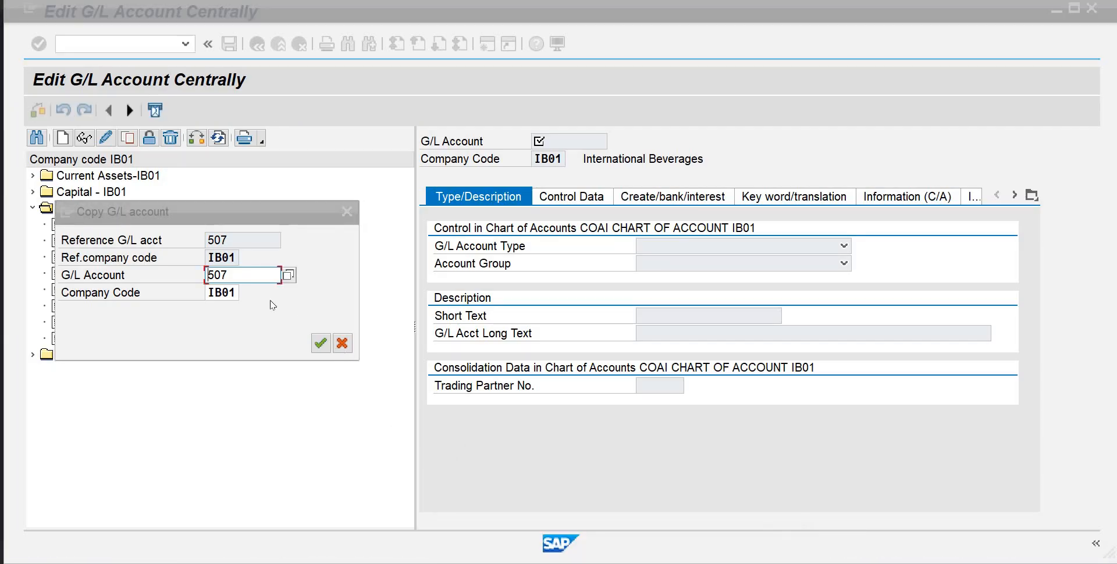
click(248, 272)
key(BackSpace)
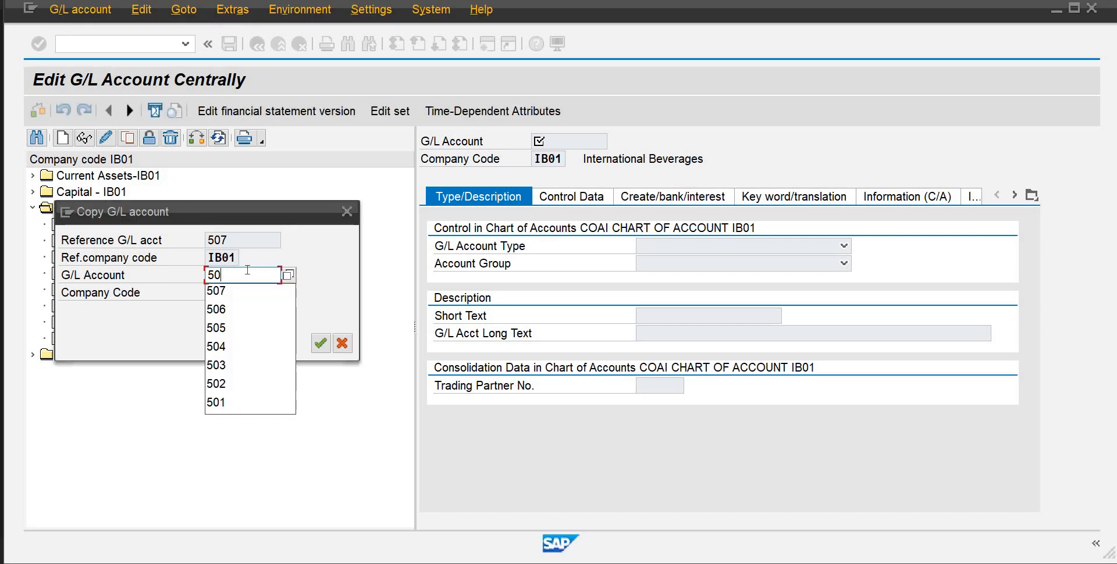
text(8)
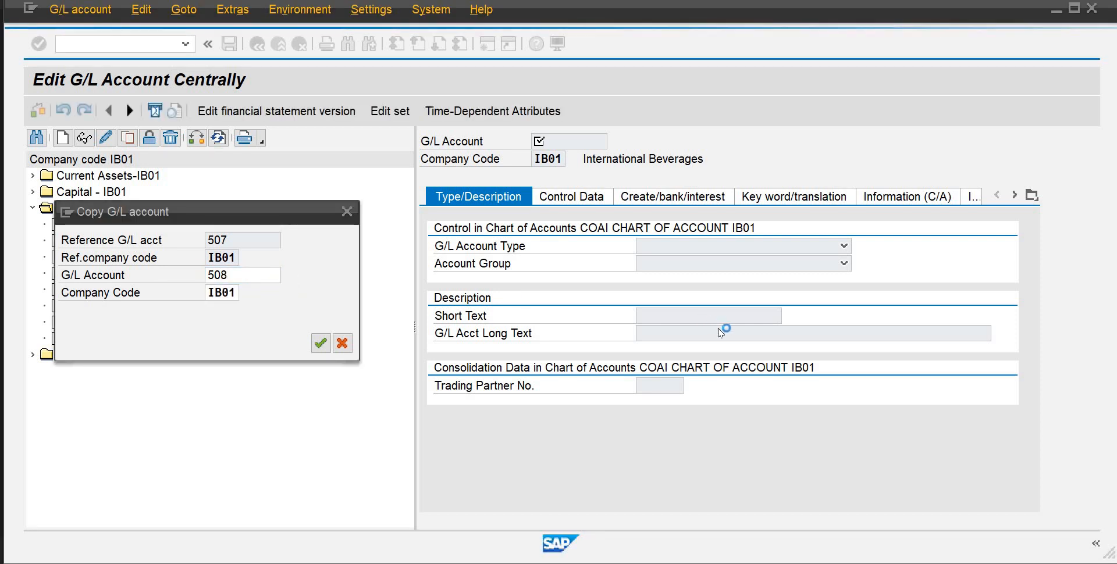
key(Return)
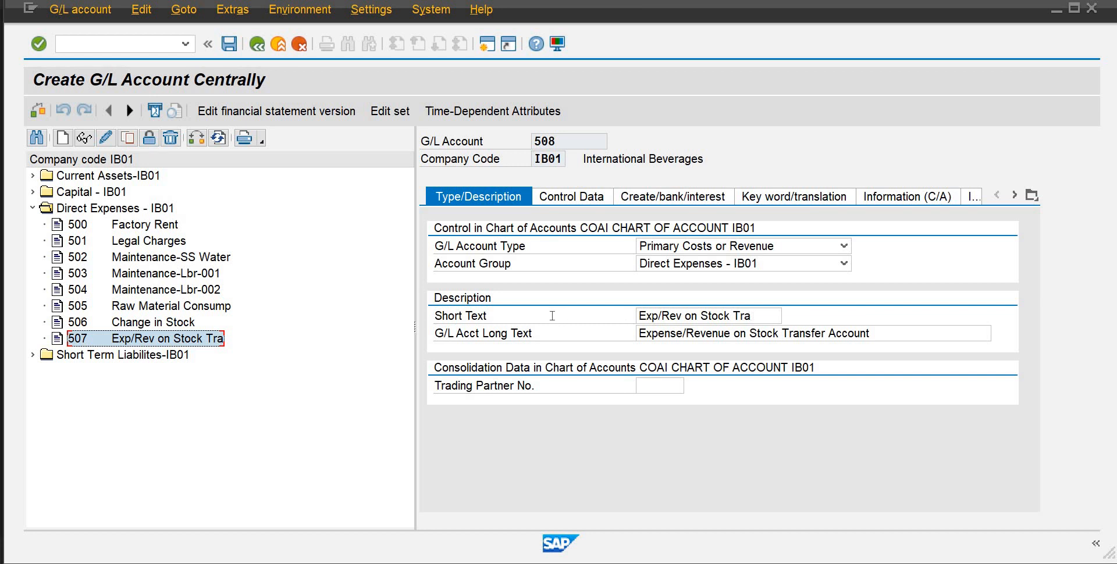
Replace the short text of account 508 with "Cost Price Dif A/c"
drag(760, 317, 610, 279)
text(Cost )
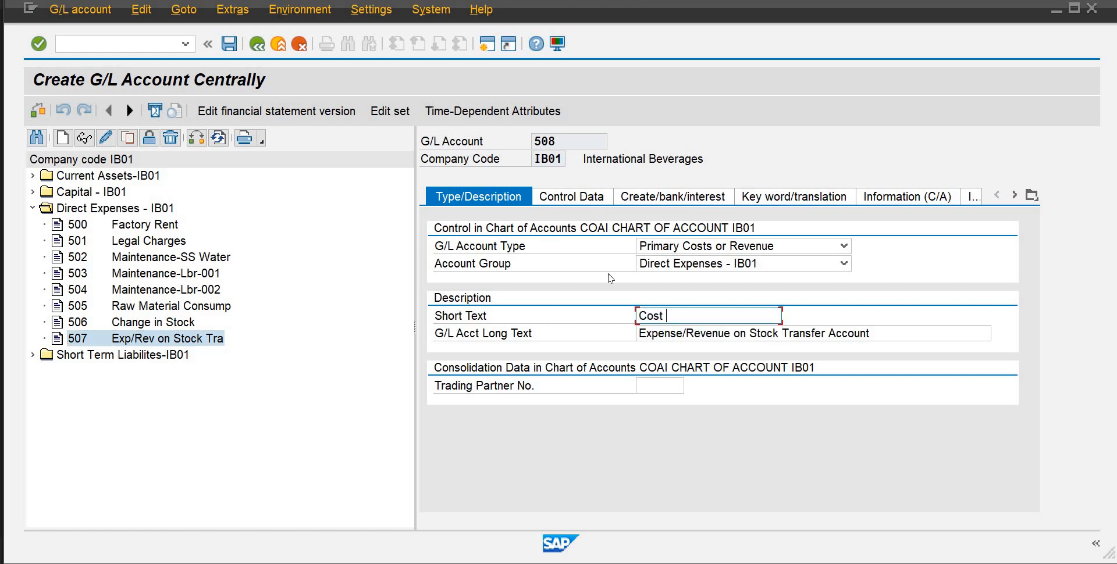
text(Pric)
text(e Dif Ac)
text(/c)
key(Tab)
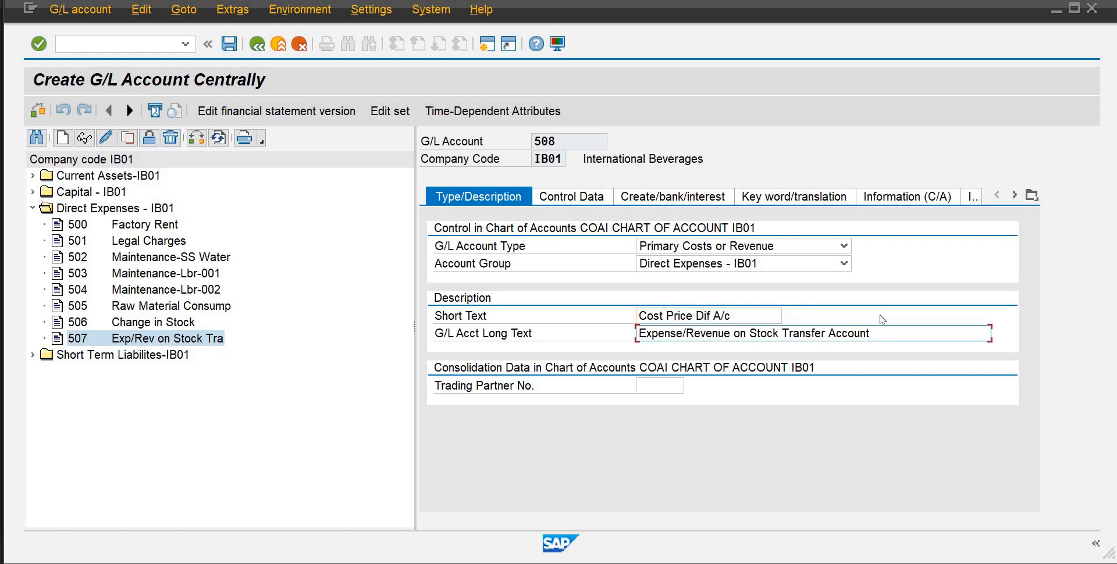
Set the long text of account 508 to "Cost Price Difference Account" and save the account
drag(873, 333, 630, 328)
text(C)
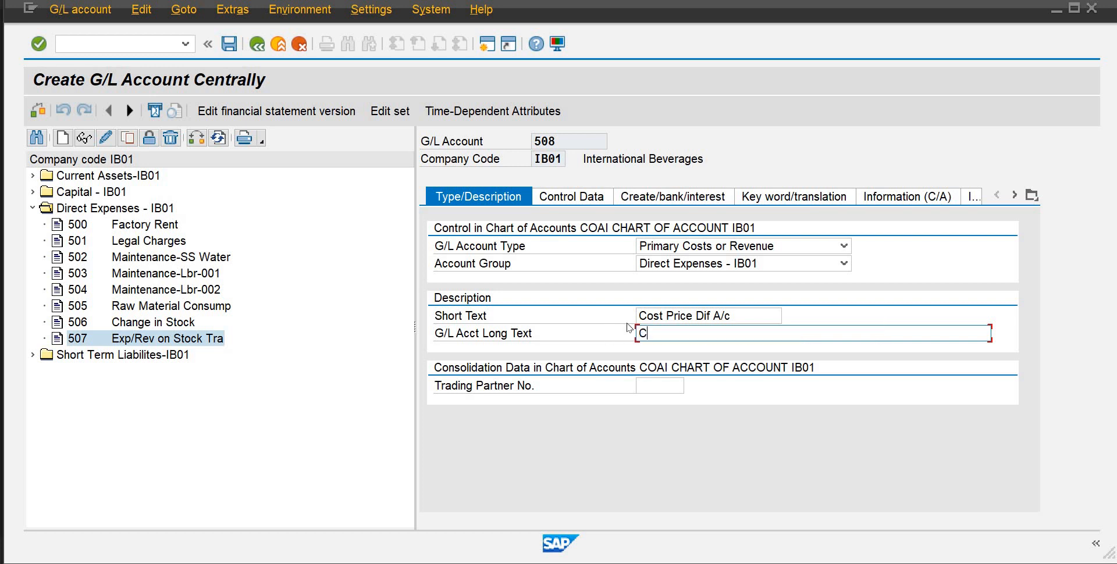
text(ost Price Differe)
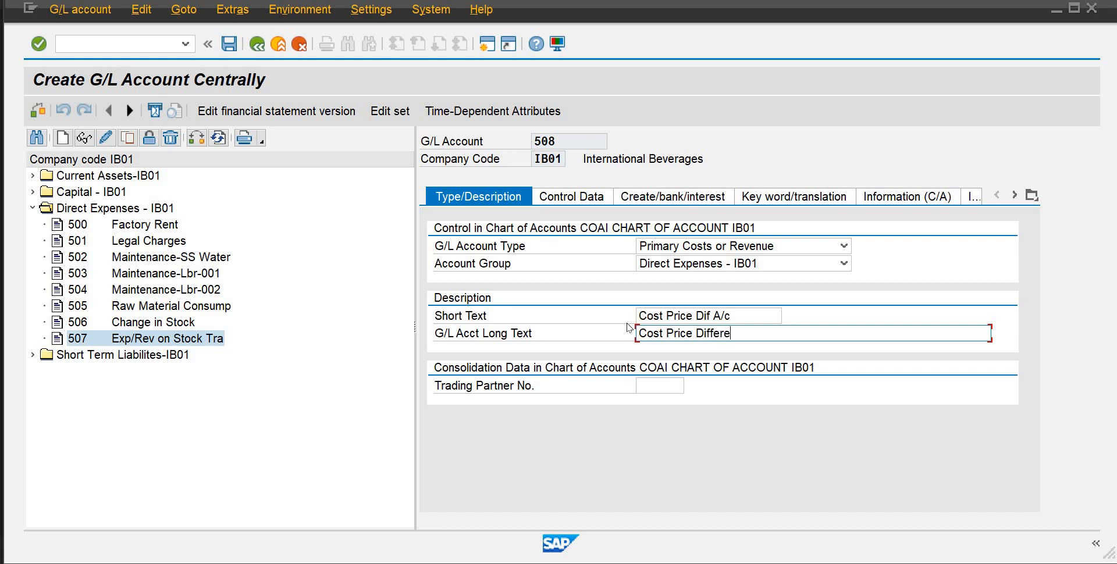
text(nce Account)
key(ctrl+s)
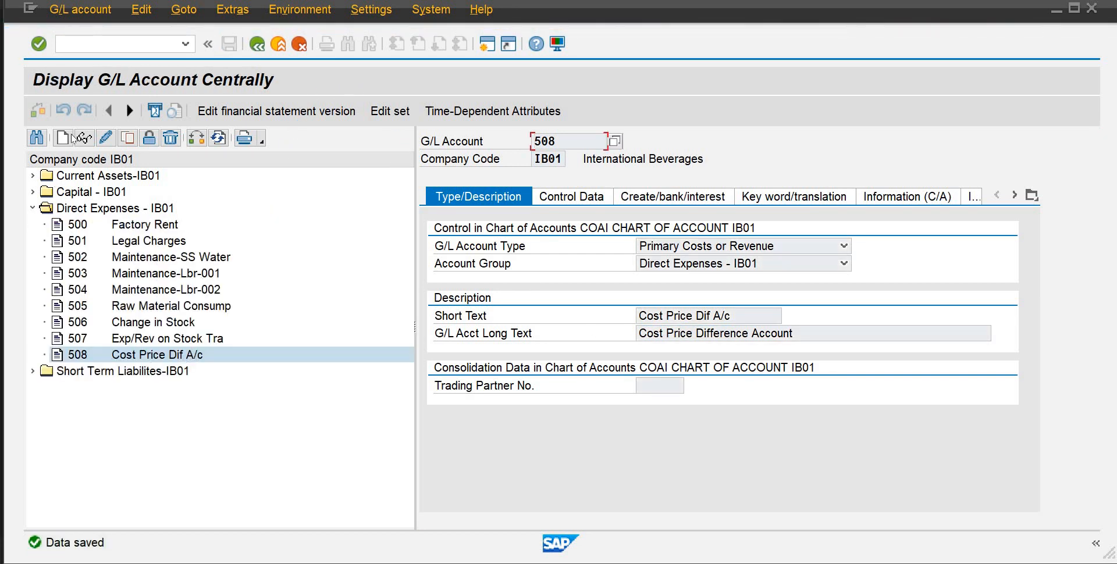
Copy account 508 to new G/L account 509 in company code IB01
click(123, 138)
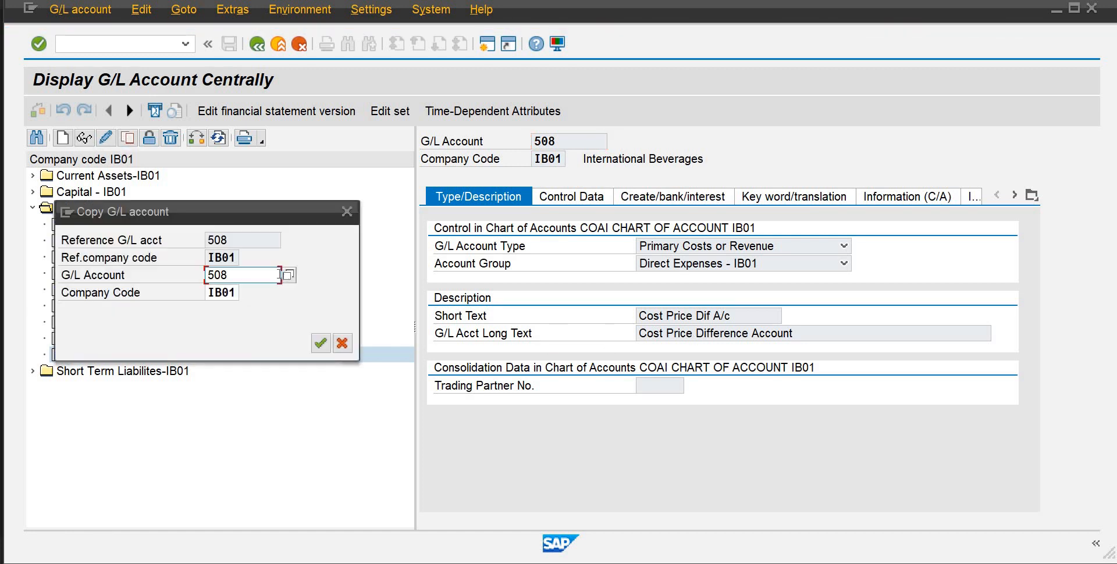
double_click(256, 273)
text(509)
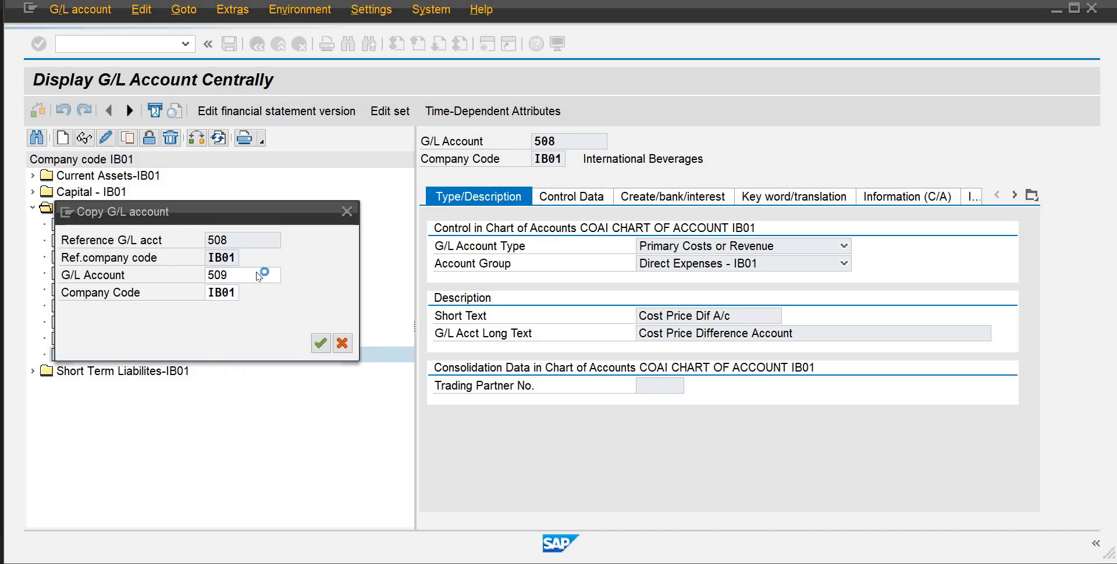
click(320, 343)
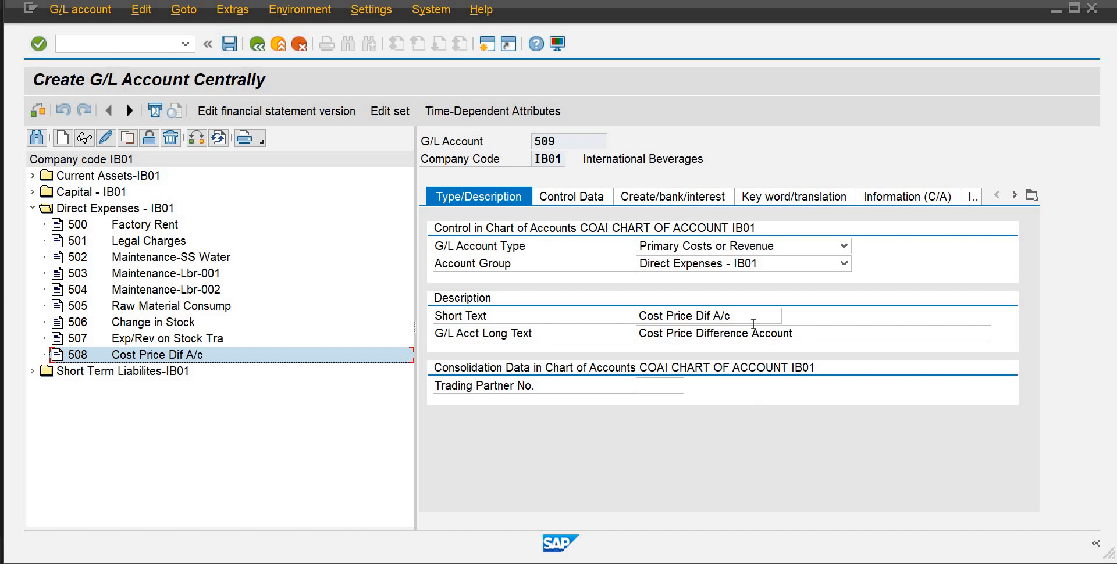
Set account 509's short text to "CGS" and its long text to "Cost of Goods Sold", and save it
click(530, 314)
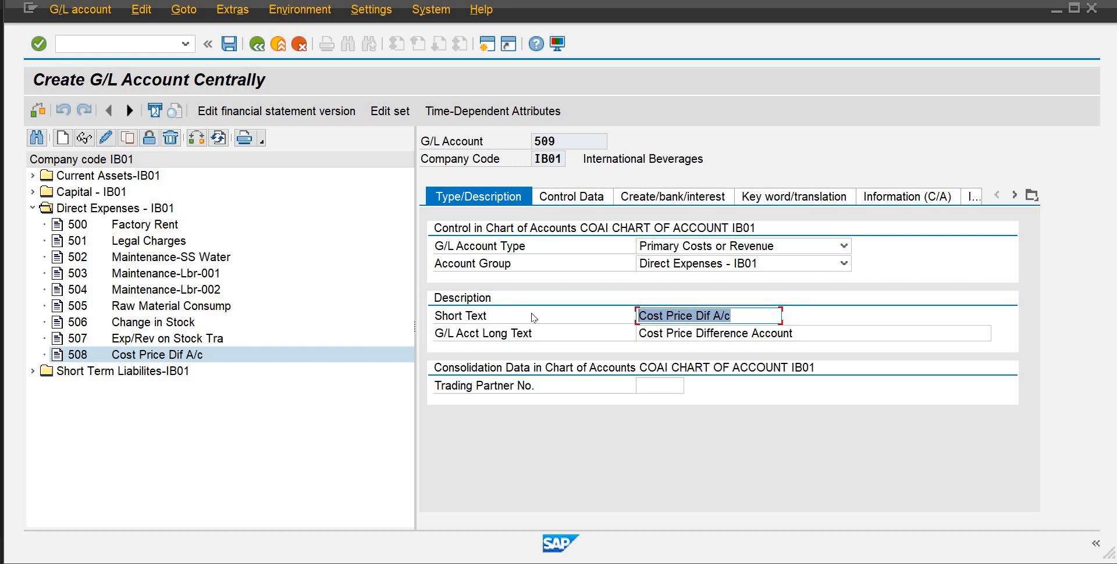
text(CGS)
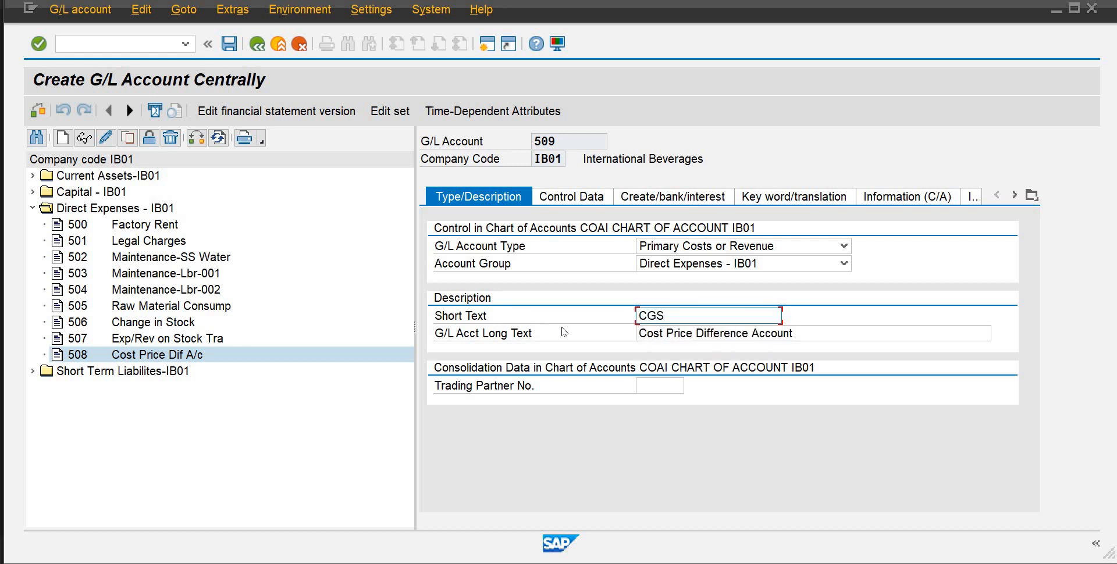
key(Tab)
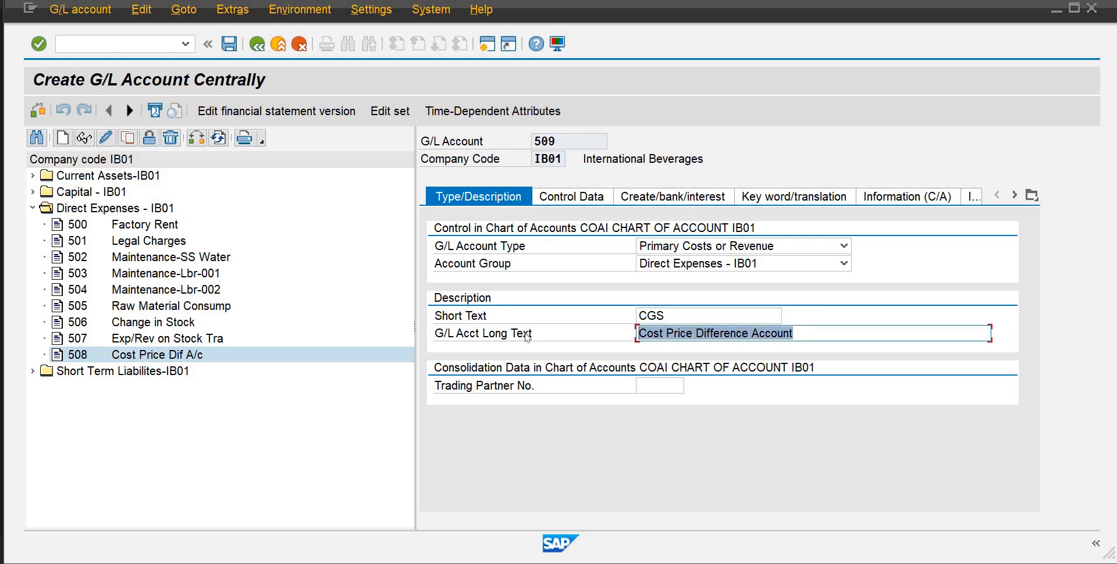
text(Cost)
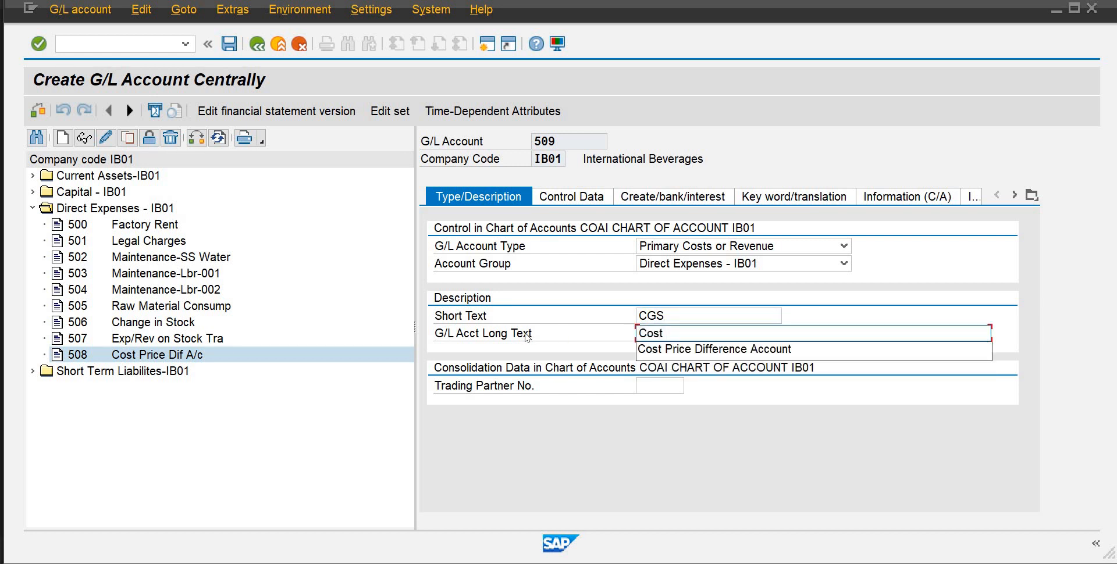
text( of Go)
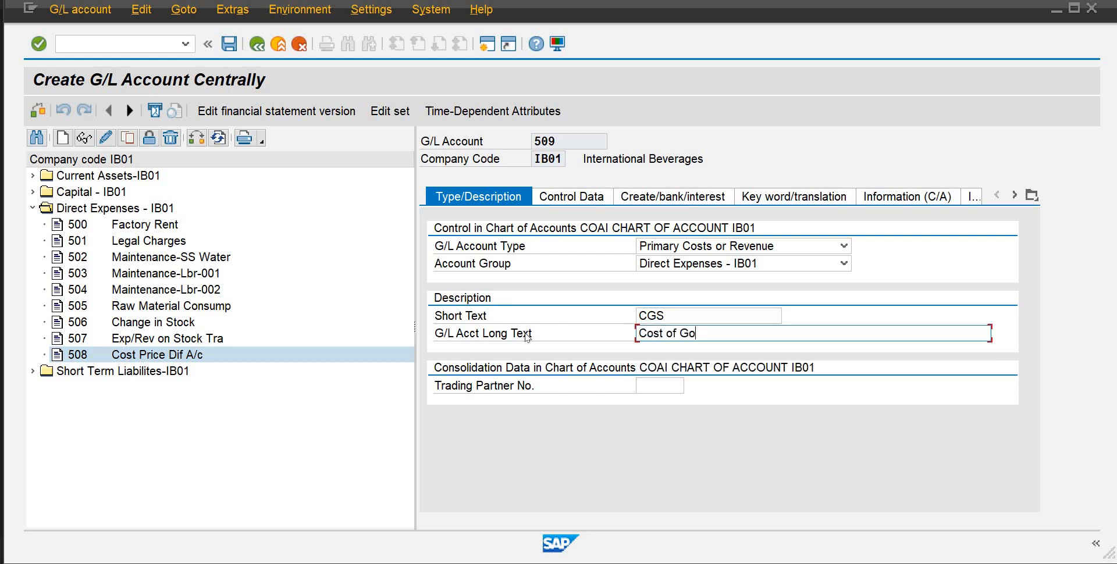
text(ods Solf)
key(BackSpace)
text(d)
key(Return)
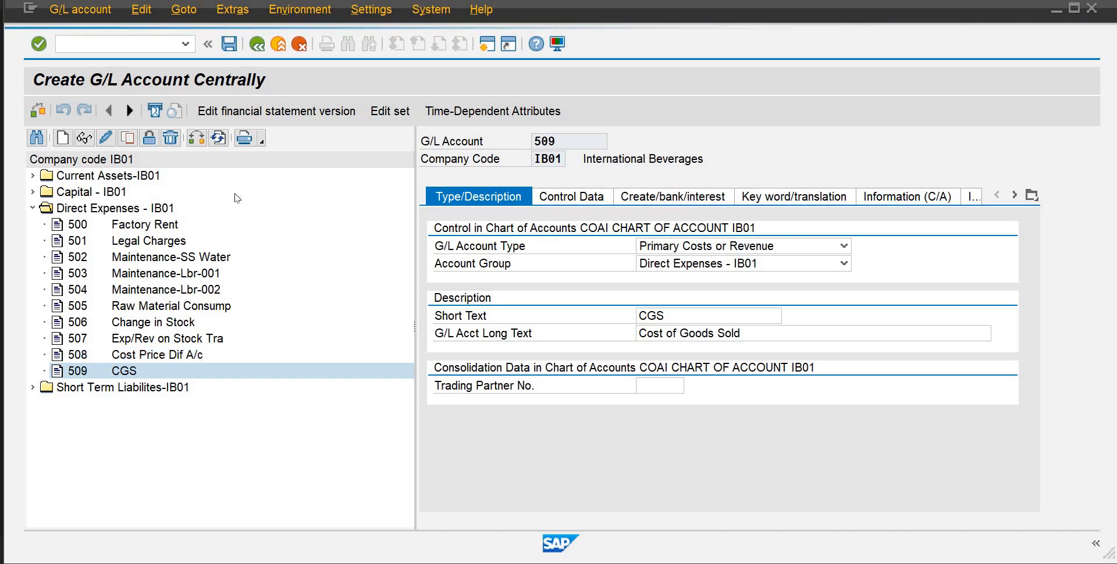
Copy account 400 under Short Term Liabilites-IB01 to new G/L account 401 in company code IB01
click(32, 388)
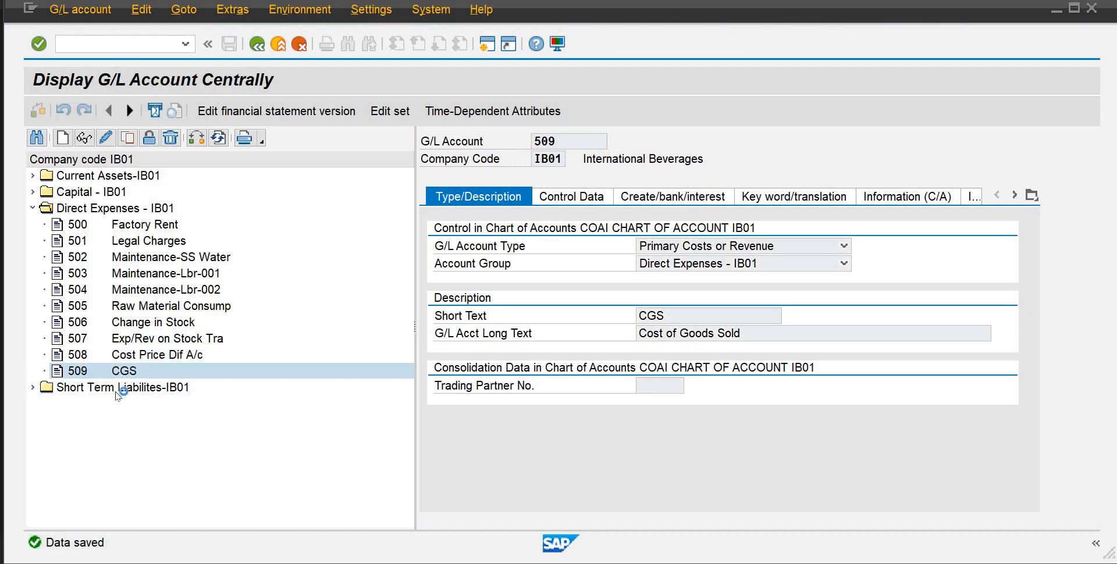
click(127, 138)
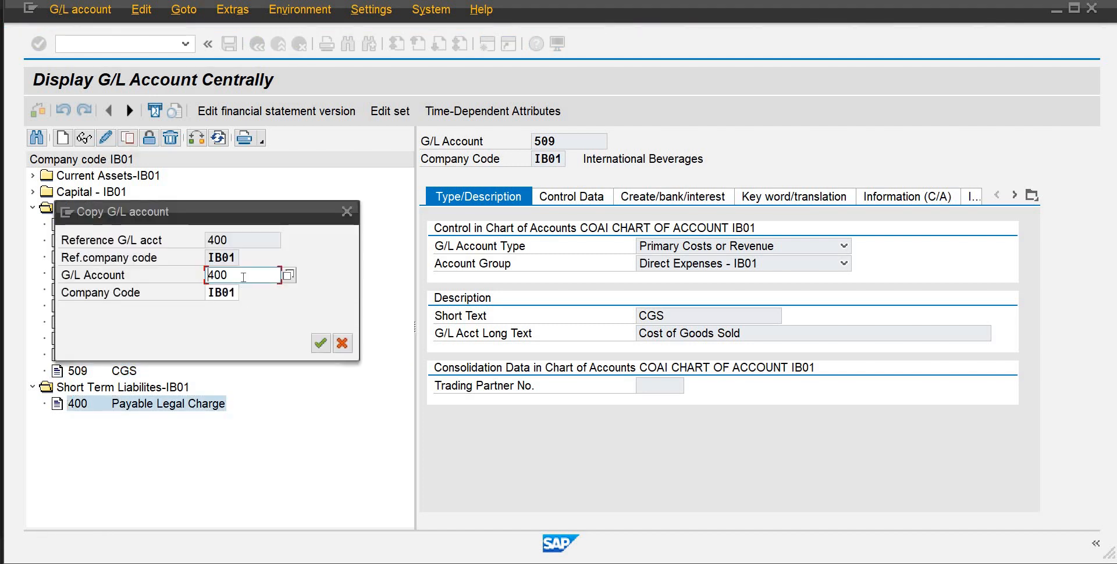
key(BackSpace)
text(1)
key(Return)
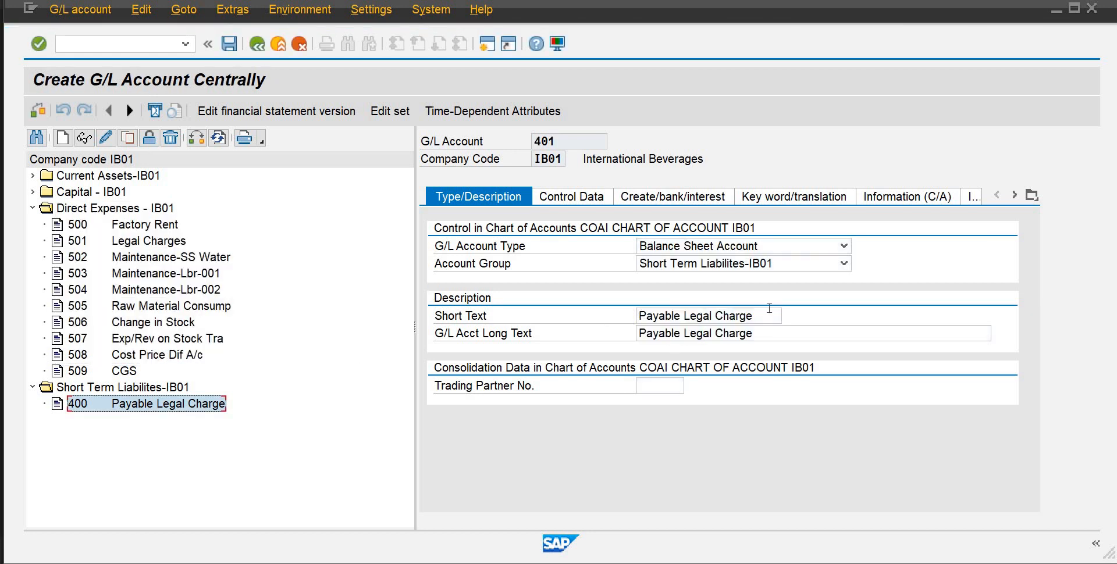
Set both the short and long text of account 401 to "IR/GR Clearing" and save the account
drag(765, 318, 517, 323)
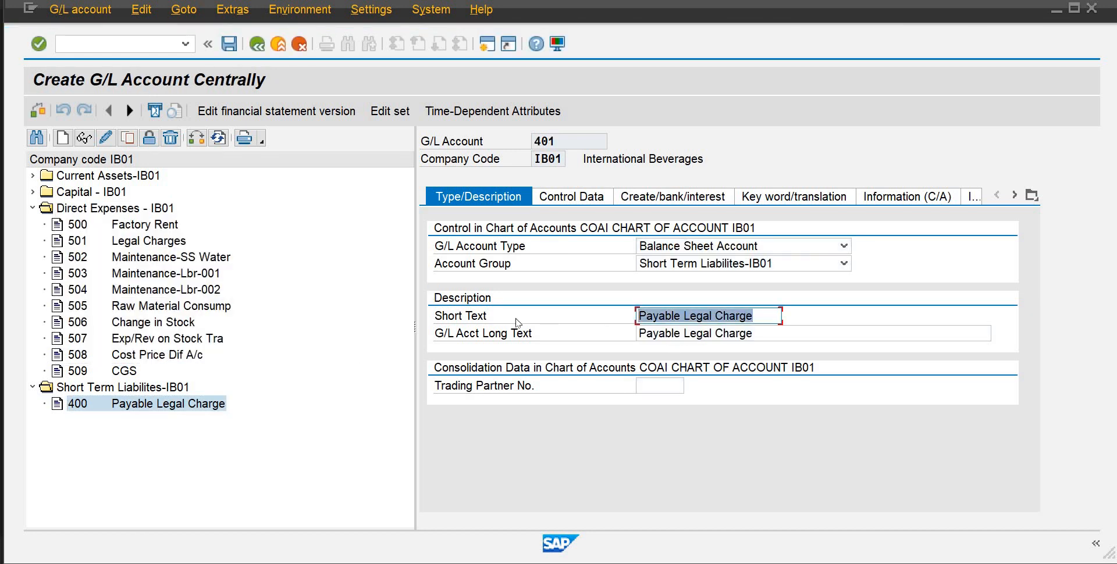
text(IR)
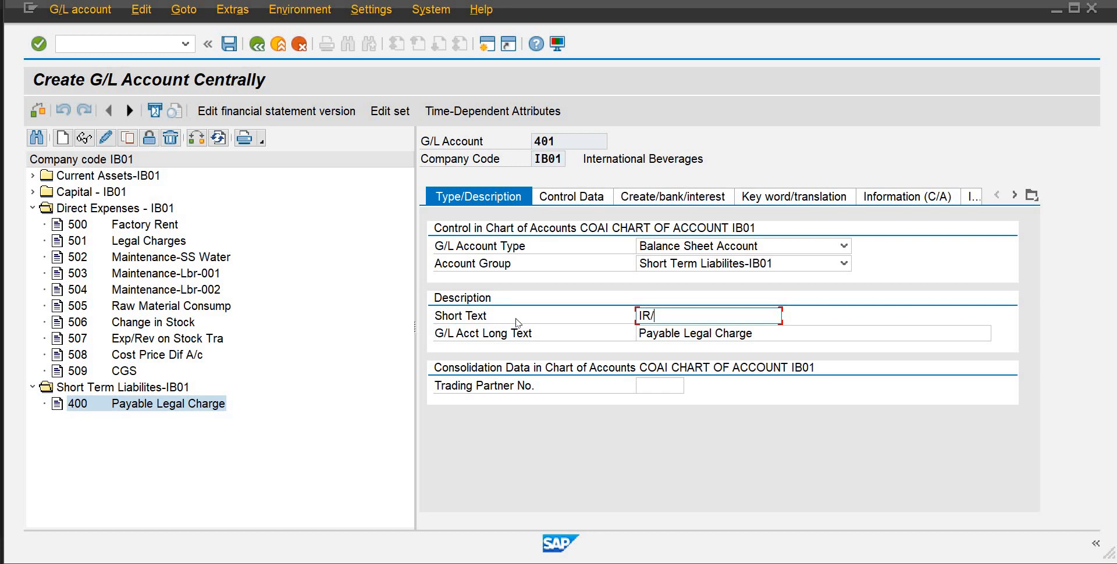
text(/GR Clearing)
drag(596, 322, 576, 327)
key(ctrl+c)
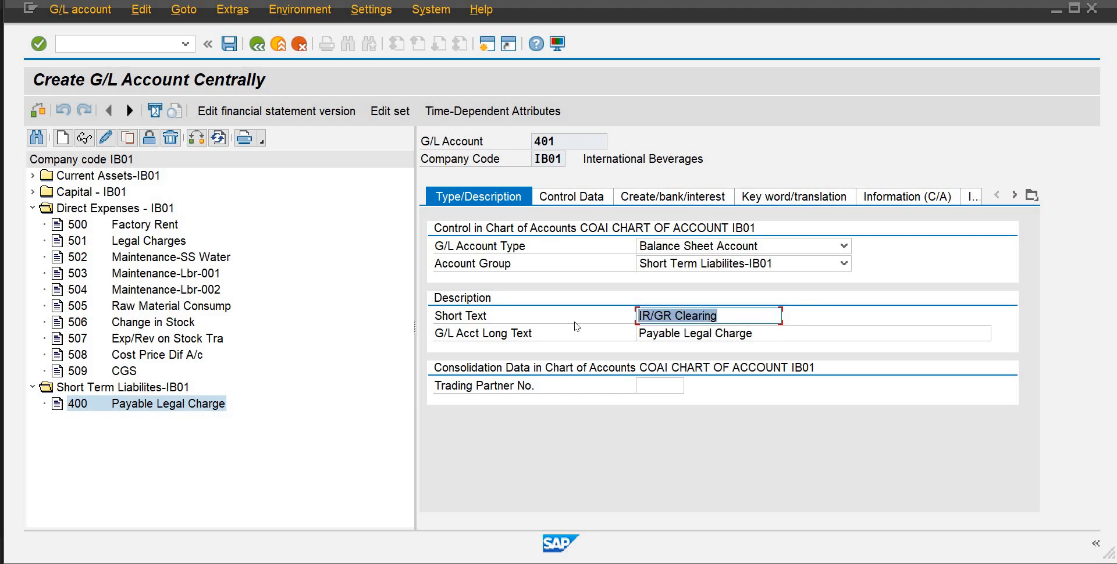
drag(766, 341, 513, 342)
key(ctrl+v)
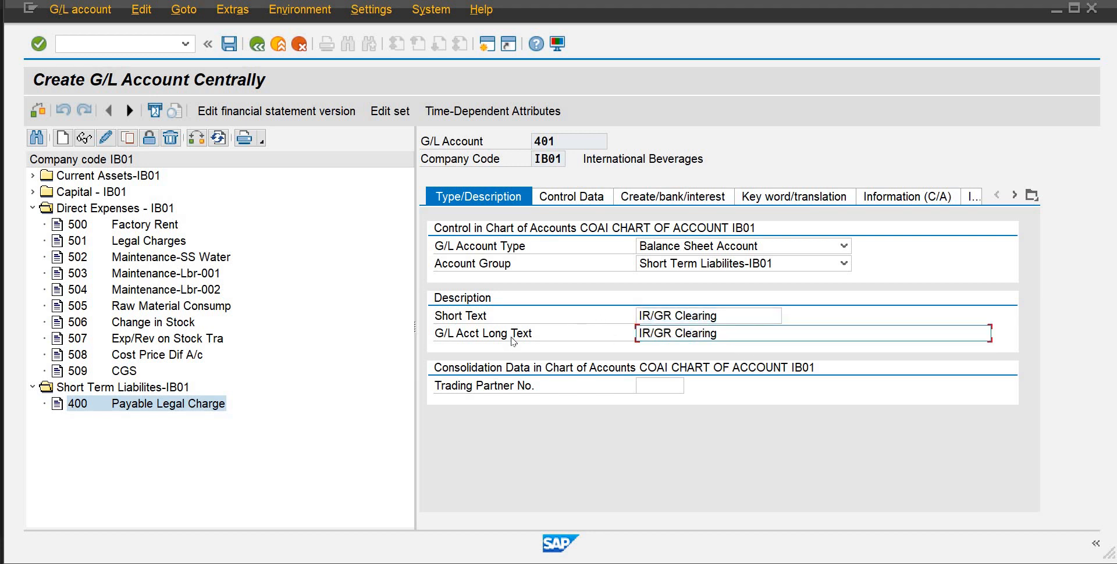
key(ctrl+s)
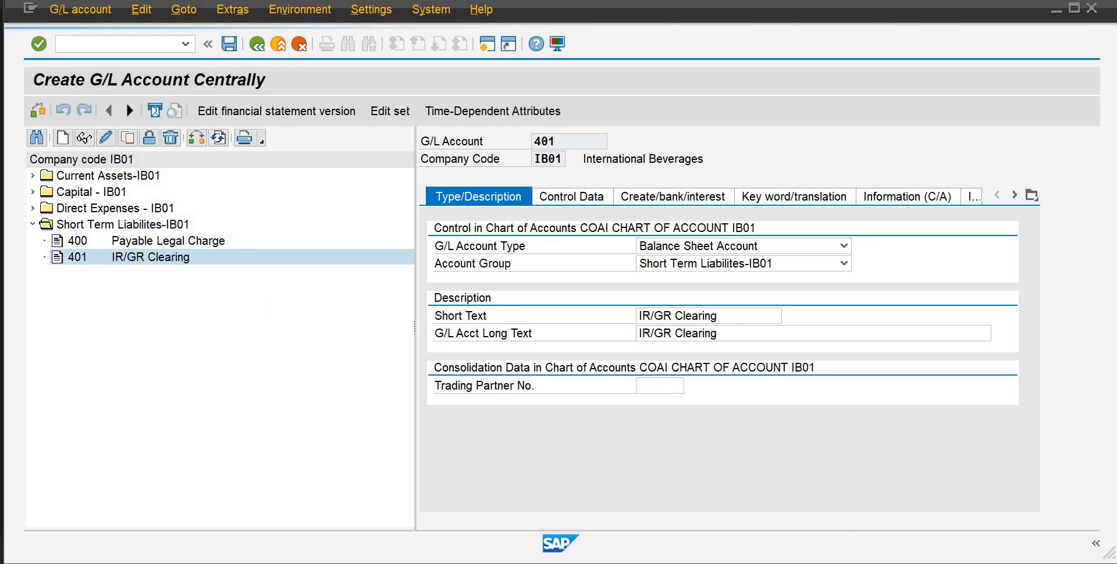
Search the computer for "stk" and open the STKs-2 notes image for reference
key(super)
text(sy)
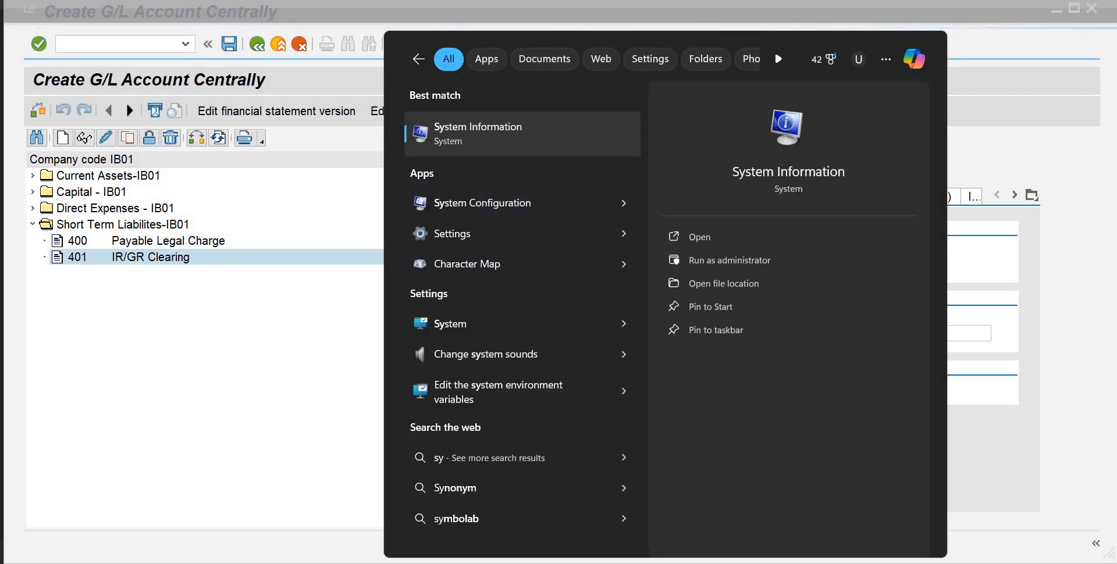
key(BackSpace)
text(tk)
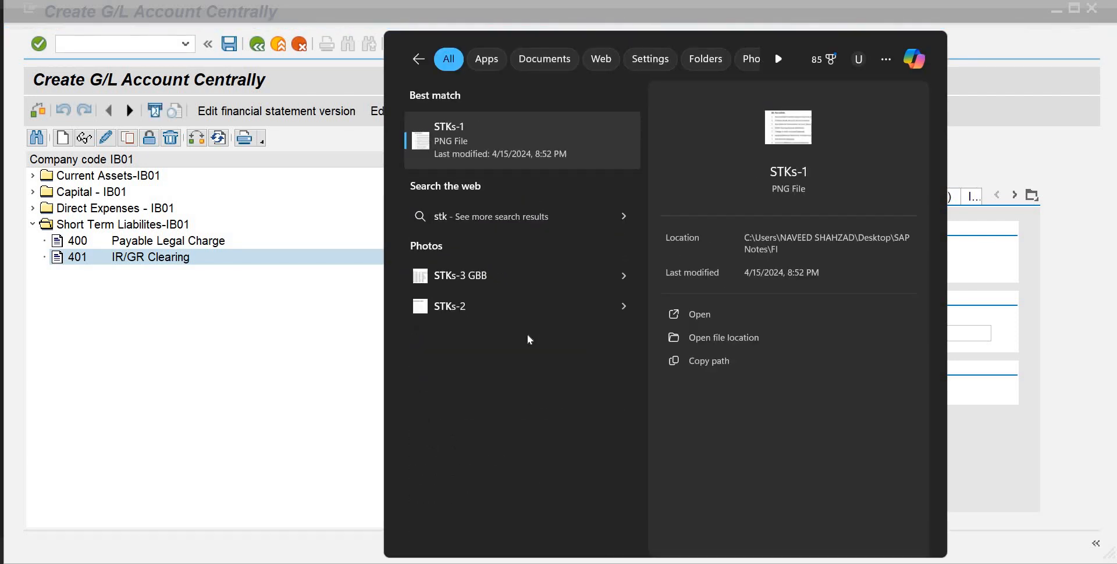
click(506, 307)
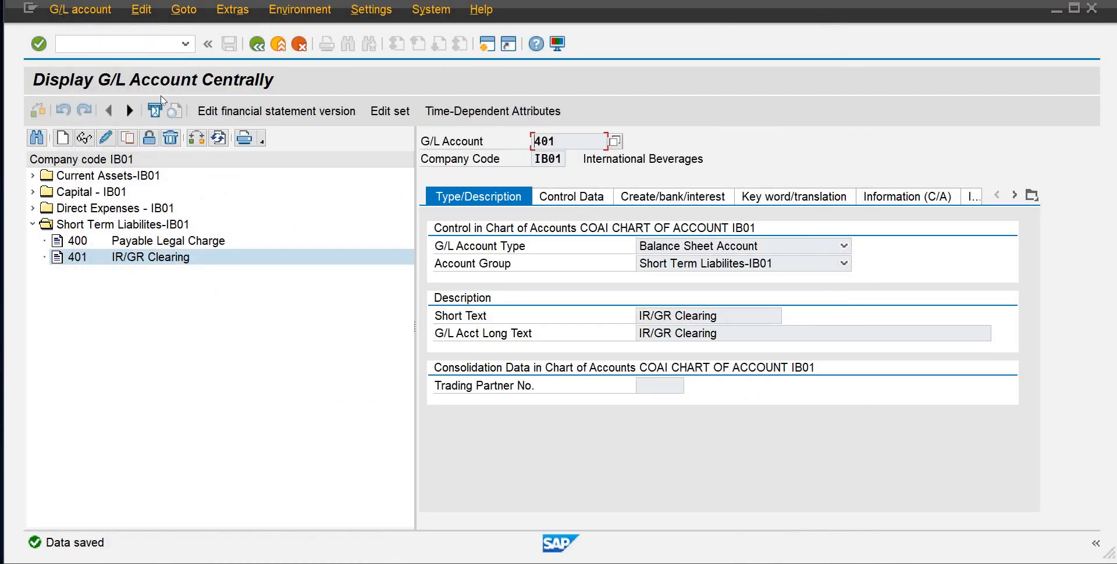
Leave the G/L account display with /nspro and open the SAP Reference IMG
click(96, 44)
key(alt)
text(ro)
key(Return)
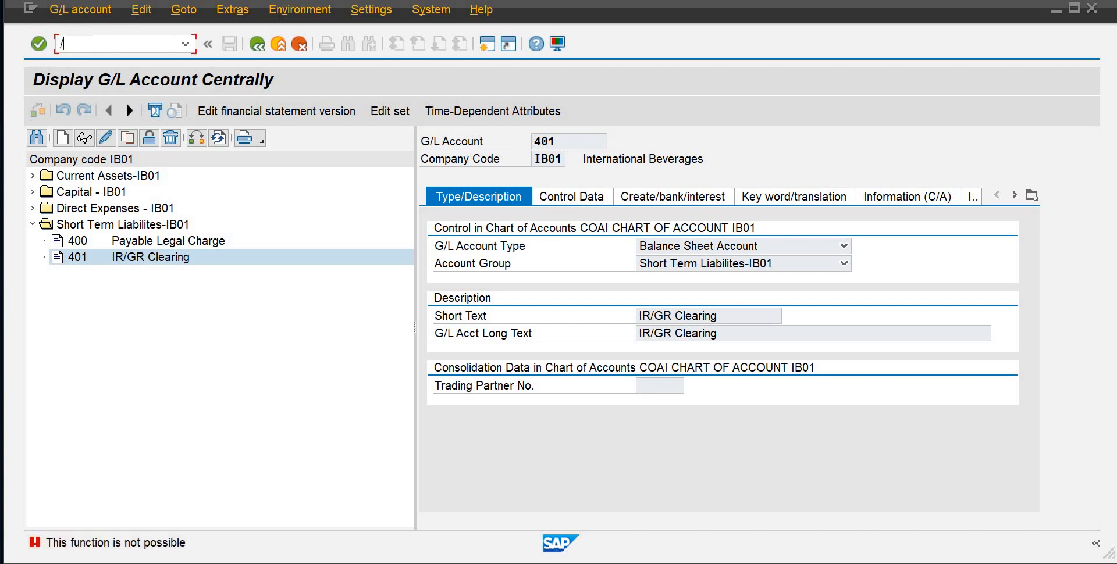
text(/nspro)
key(Return)
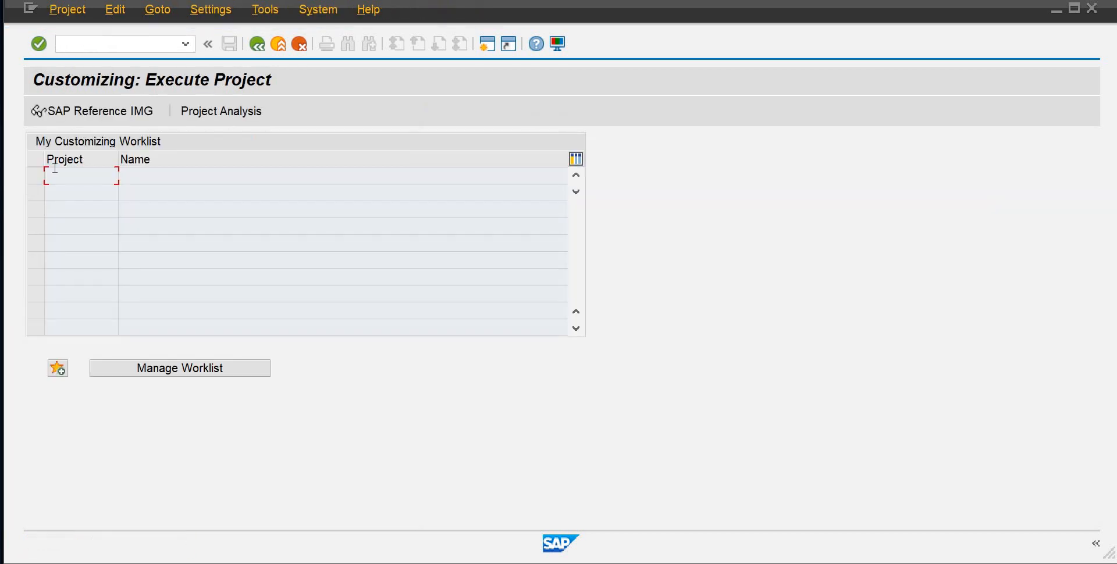
click(115, 120)
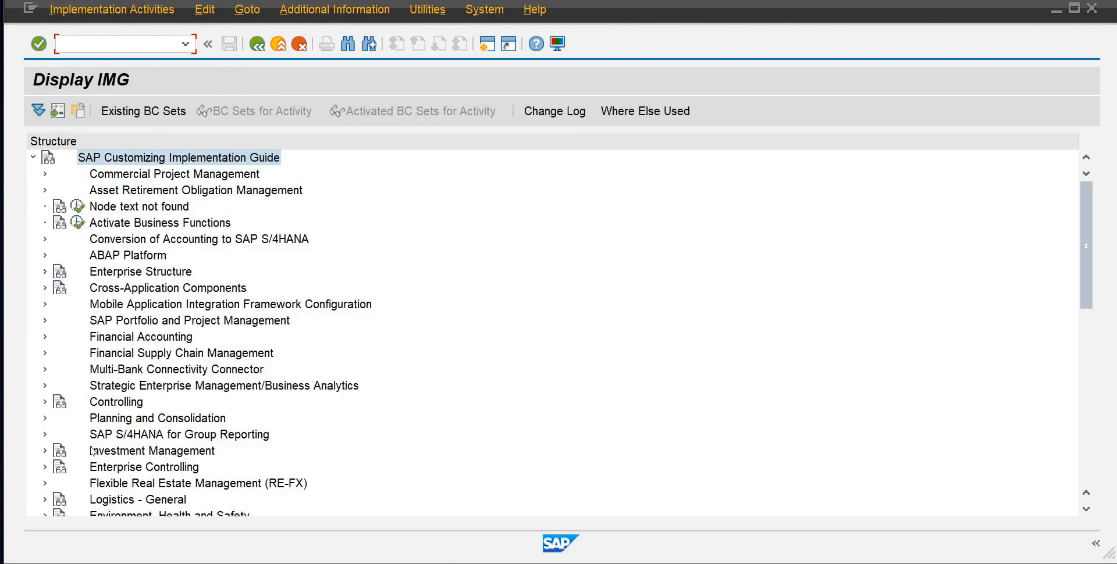
Open Configure Automatic Postings under Materials Management > Valuation and Account Assignment > Account Determination Without Wizard, cancel the valuation area check, and open Account Assignment
drag(1085, 262, 1090, 332)
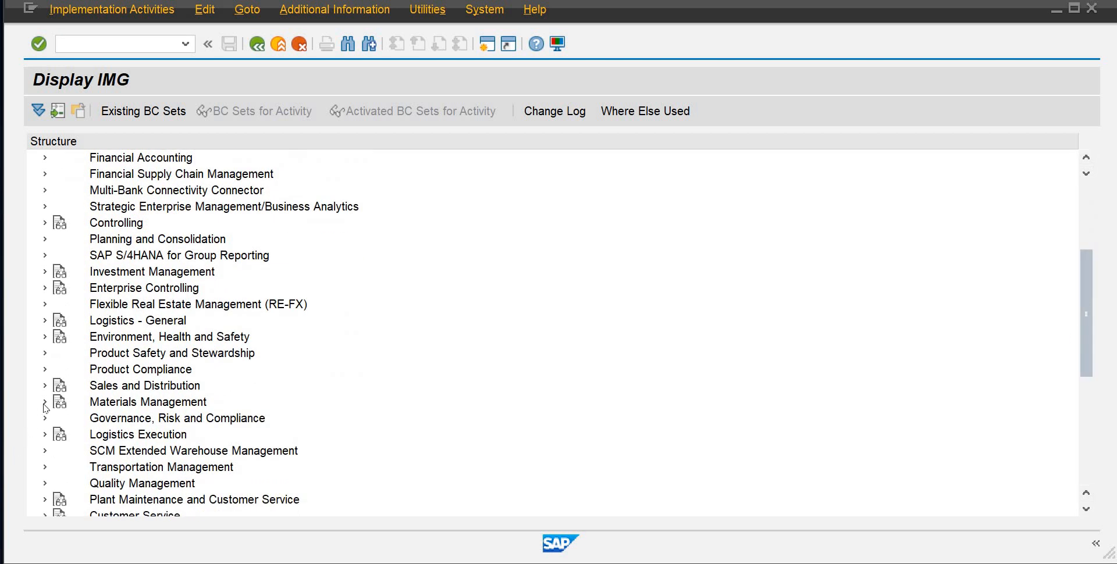
click(45, 402)
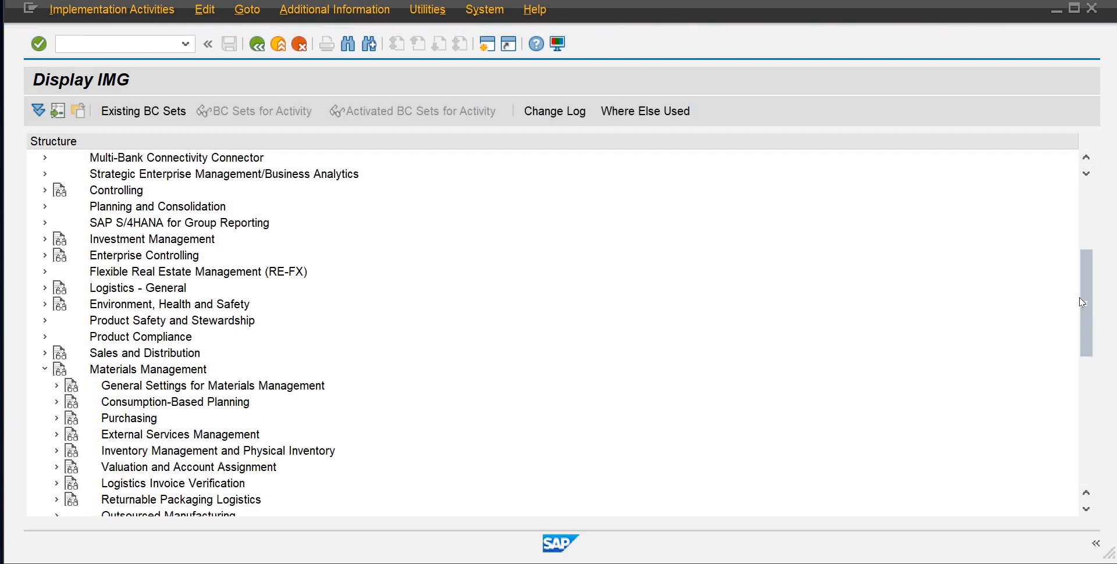
drag(1091, 331, 1091, 361)
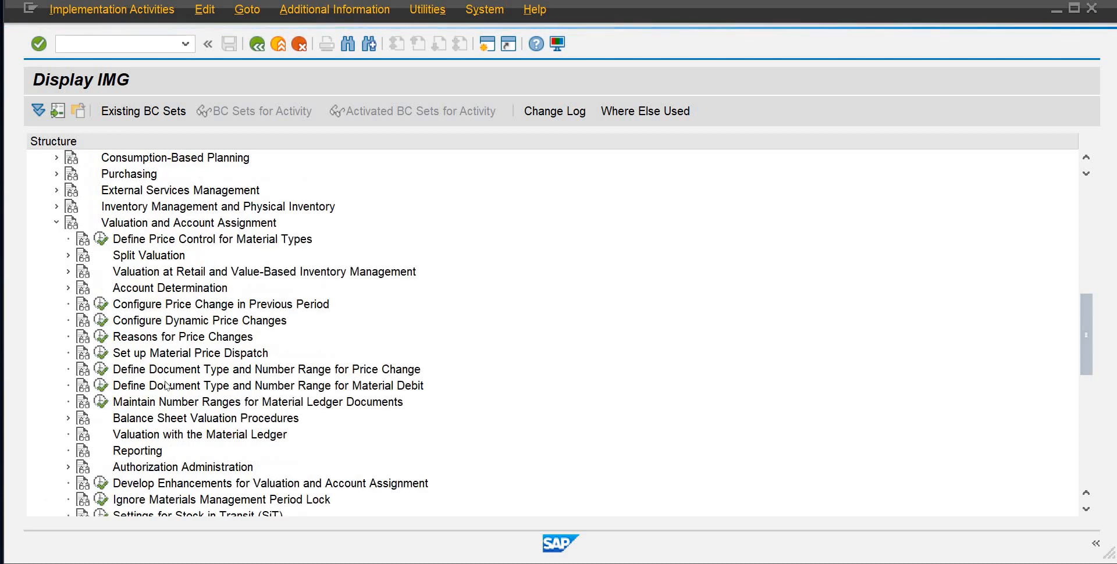
click(68, 287)
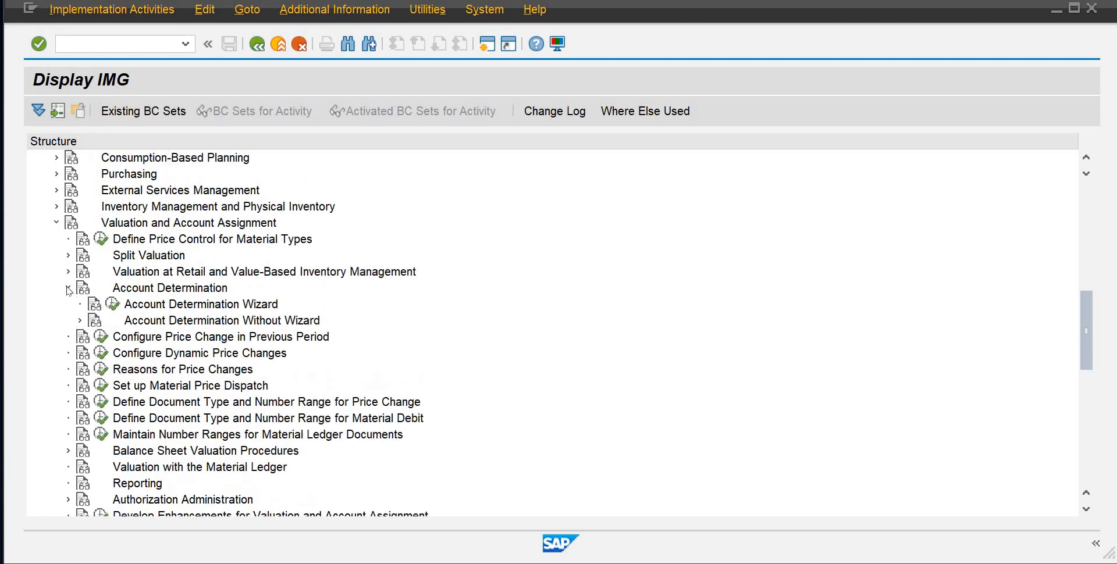
click(80, 320)
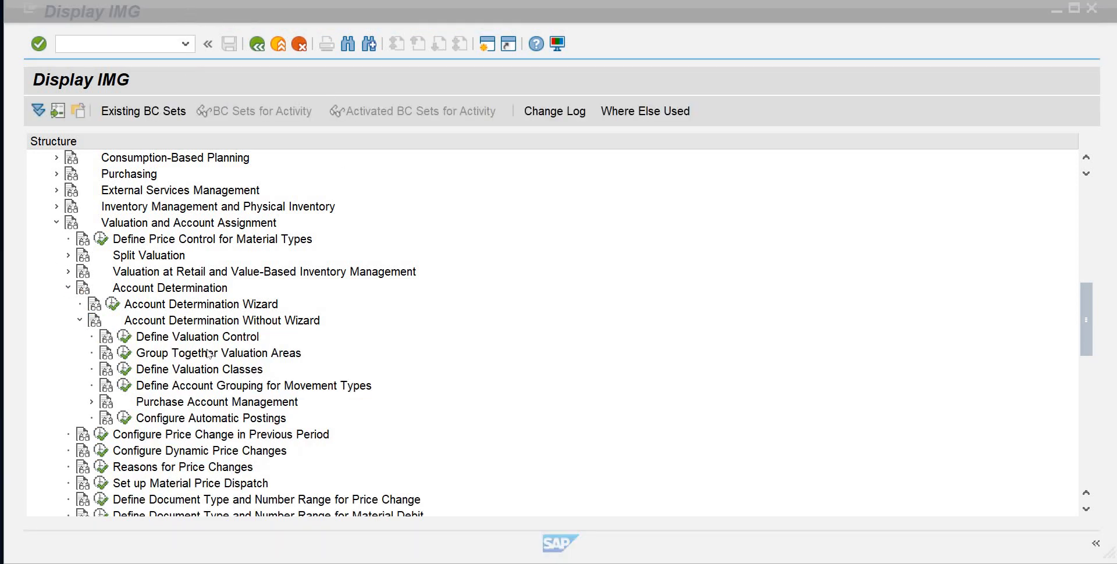
click(125, 419)
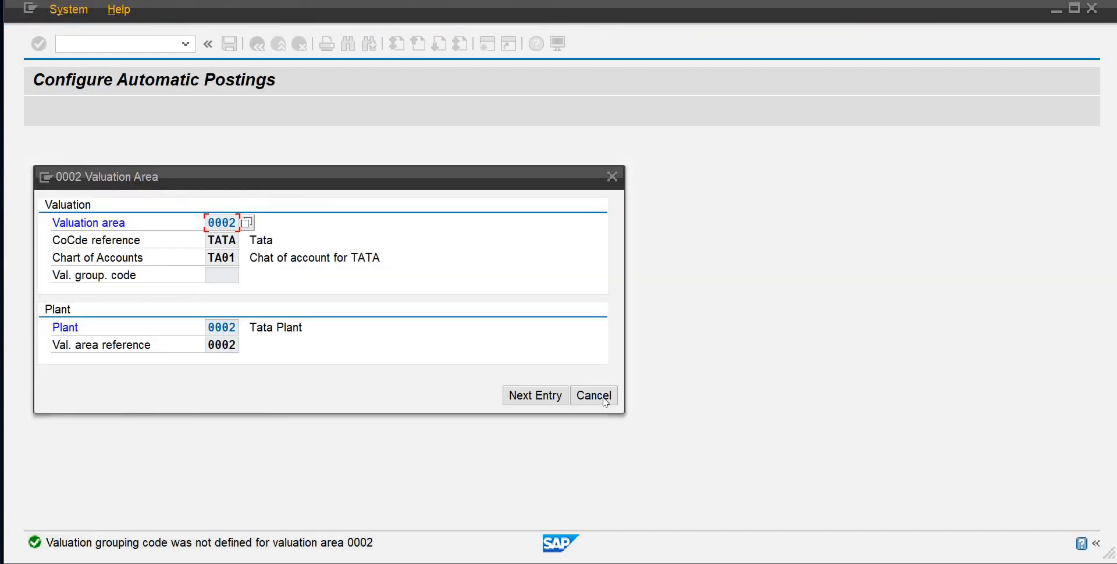
click(604, 396)
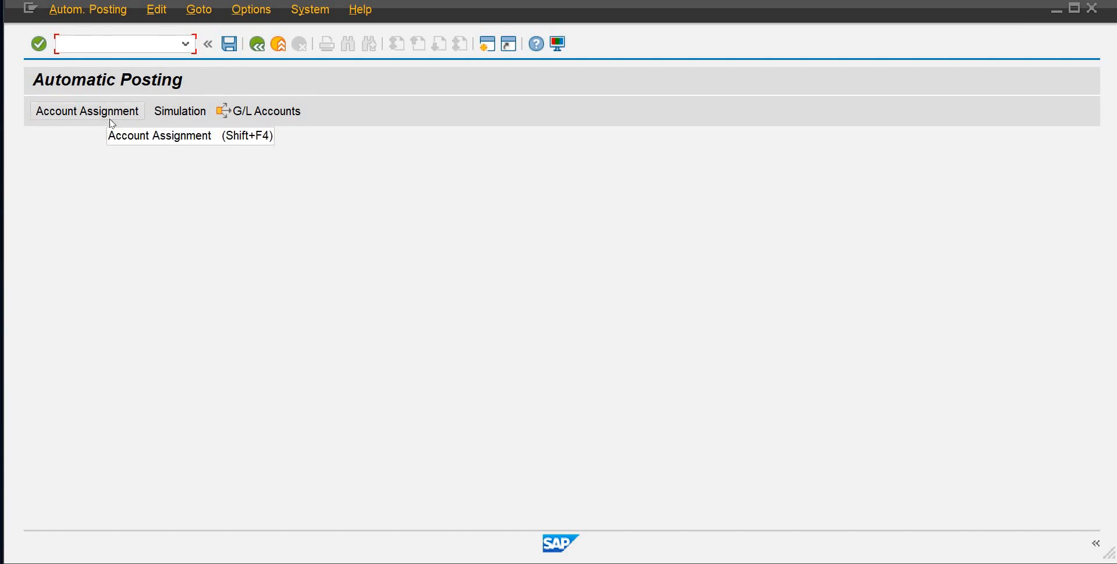
click(111, 118)
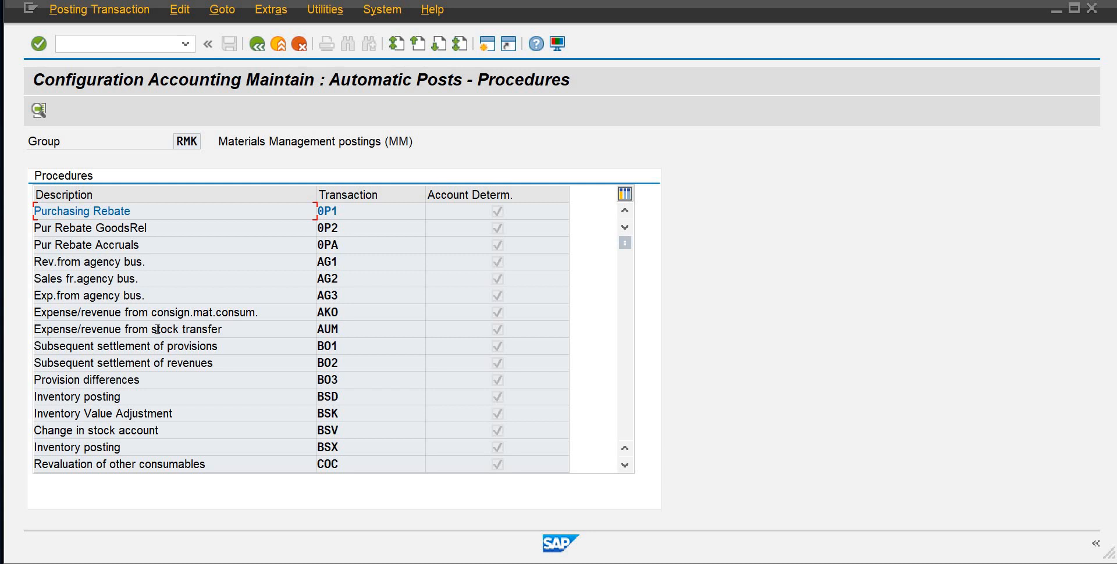
For transaction AUM in chart of accounts COAI, base account determination on Debit/Credit, Valuation modif. and Valuation class, and save the rules
double_click(325, 332)
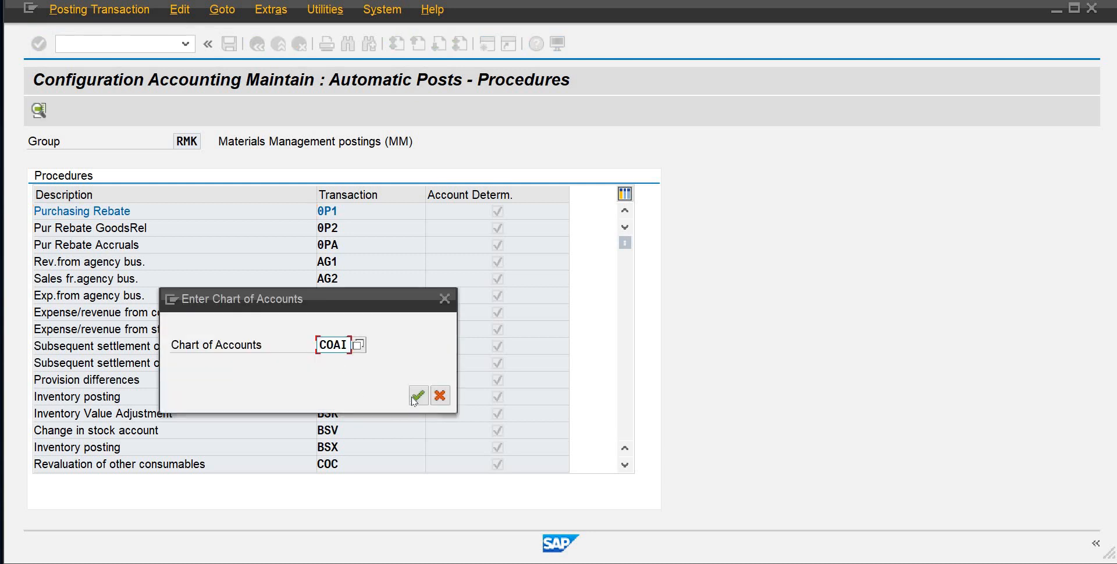
click(416, 397)
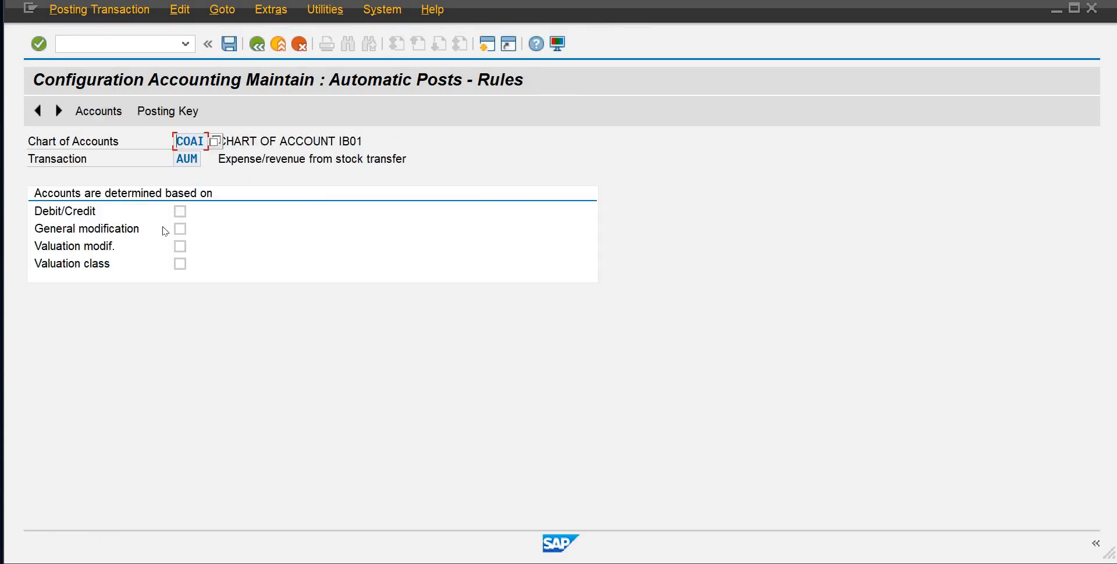
click(179, 211)
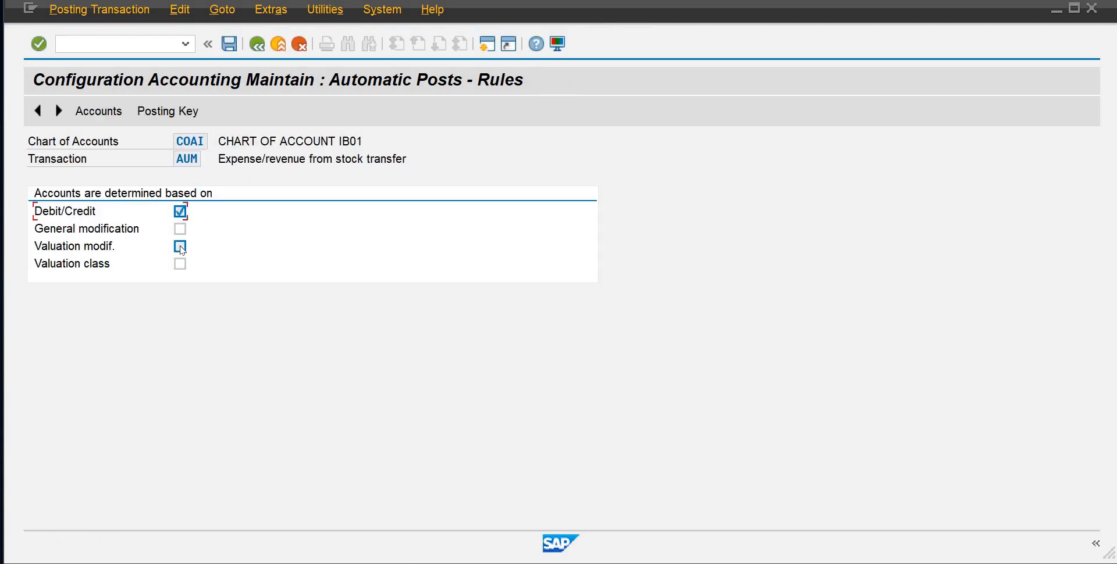
click(180, 247)
click(180, 265)
click(230, 44)
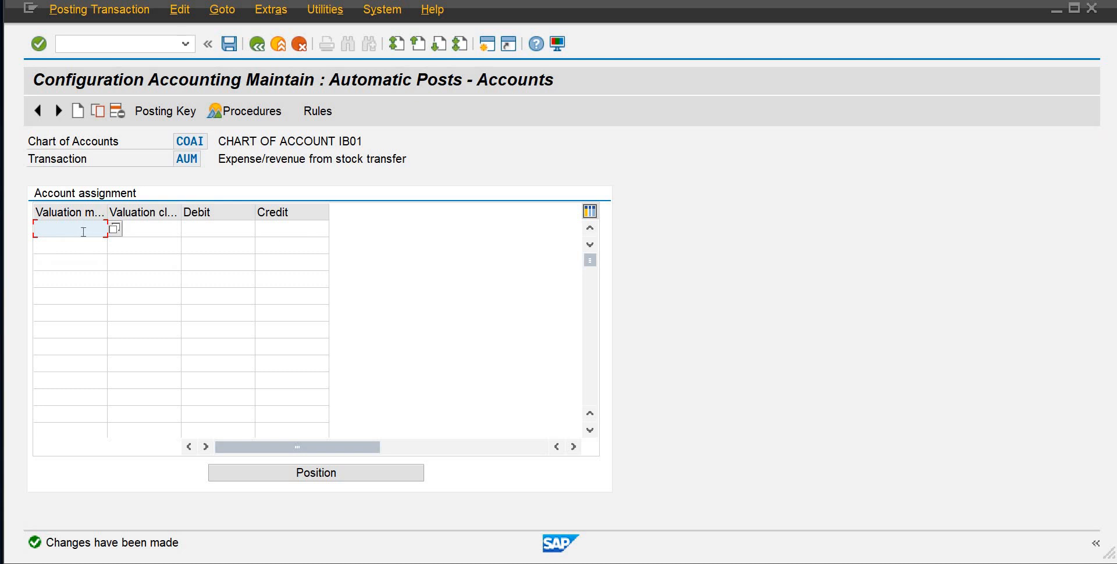
Assign account 507 to both debit and credit for AUM with valuation modifier 0001 and valuation class 3000
text(0001)
key(Tab)
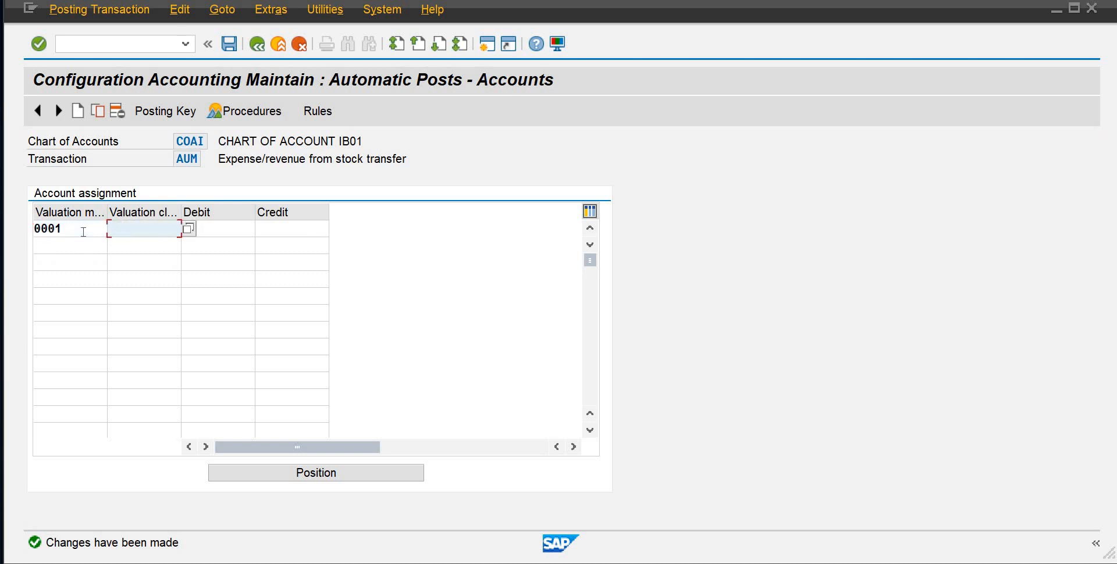
text(3000)
key(Tab)
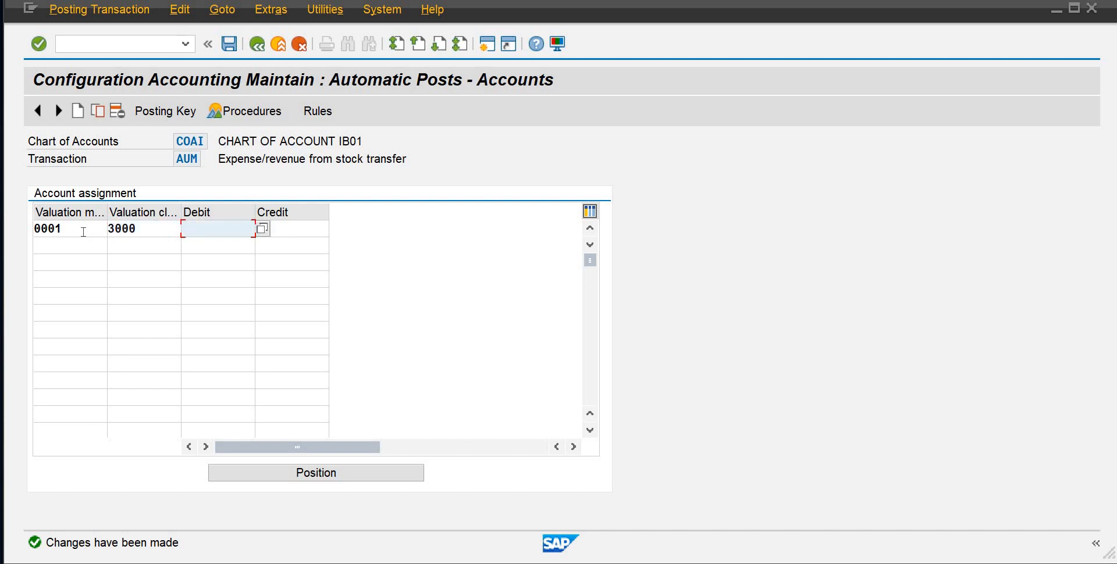
click(263, 229)
click(451, 412)
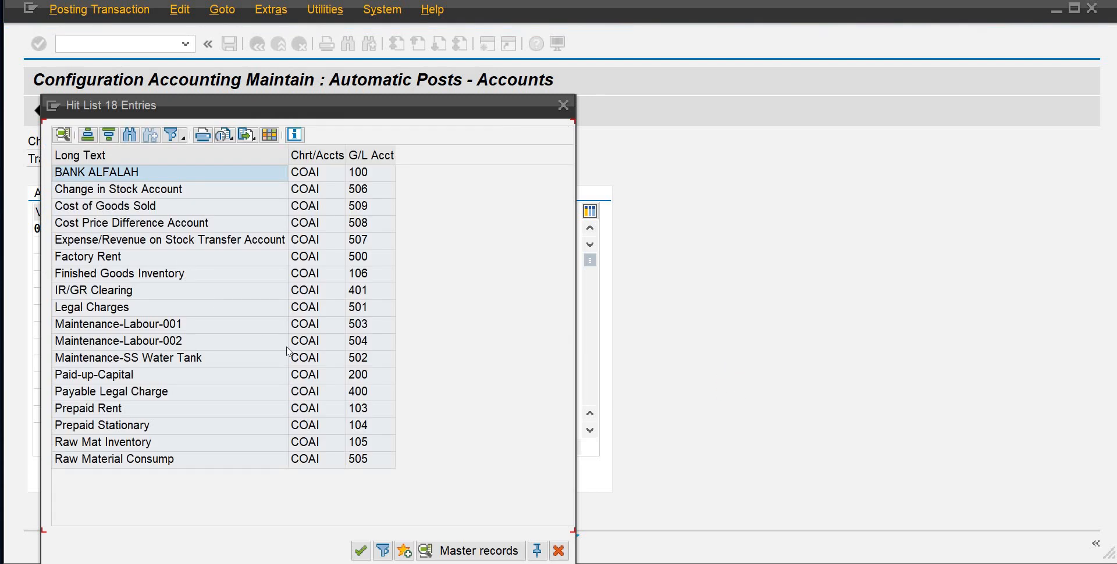
double_click(219, 240)
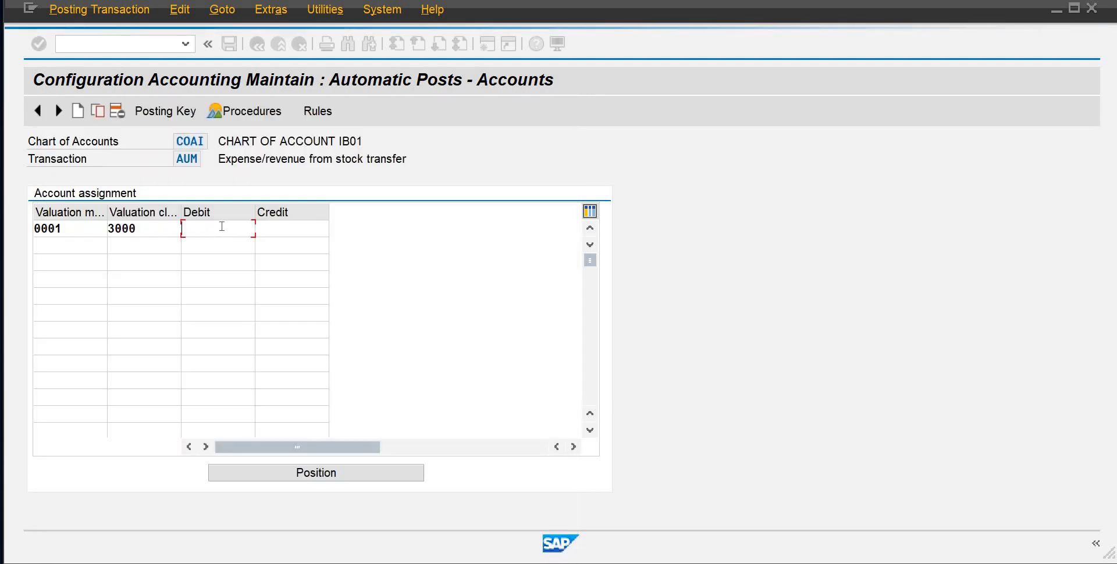
click(291, 228)
text(507)
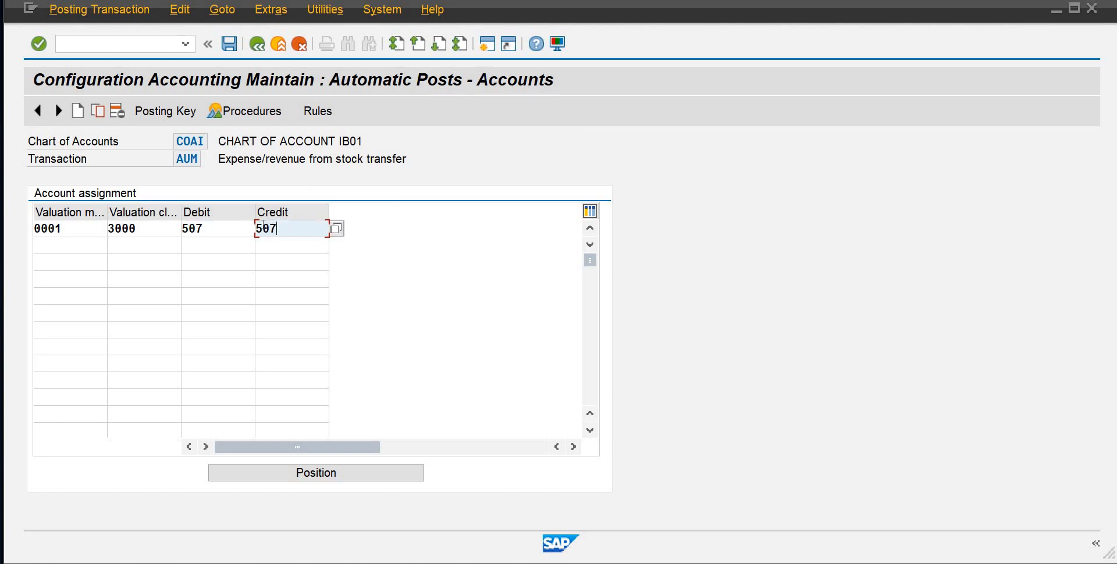
Add an AUM line for valuation modifier 0001, class 7920, with account 507 for debit and credit, and save under the proposed customizing request
click(75, 247)
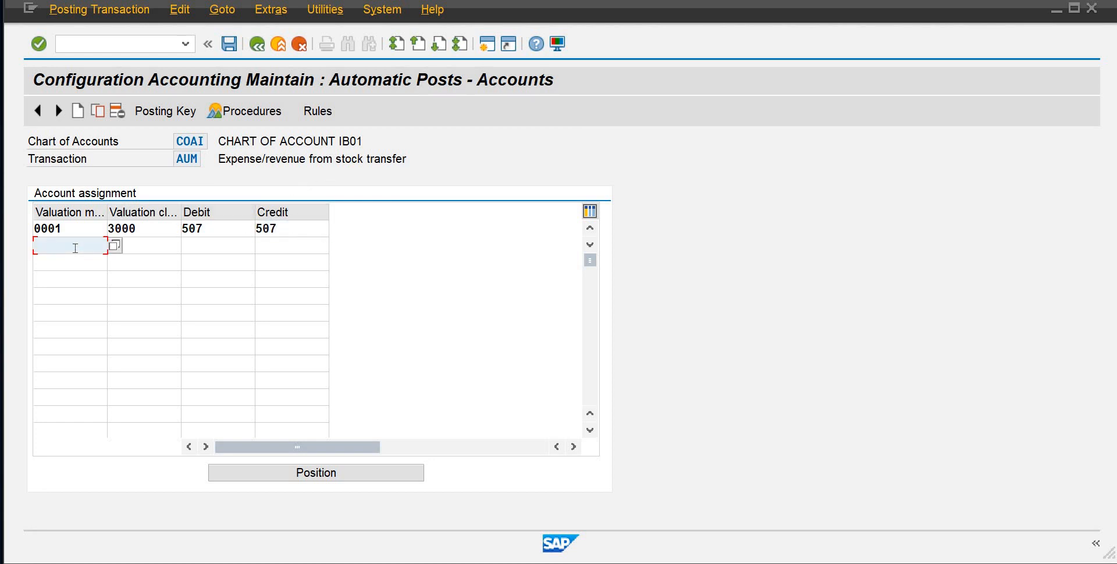
text(0001)
key(Tab)
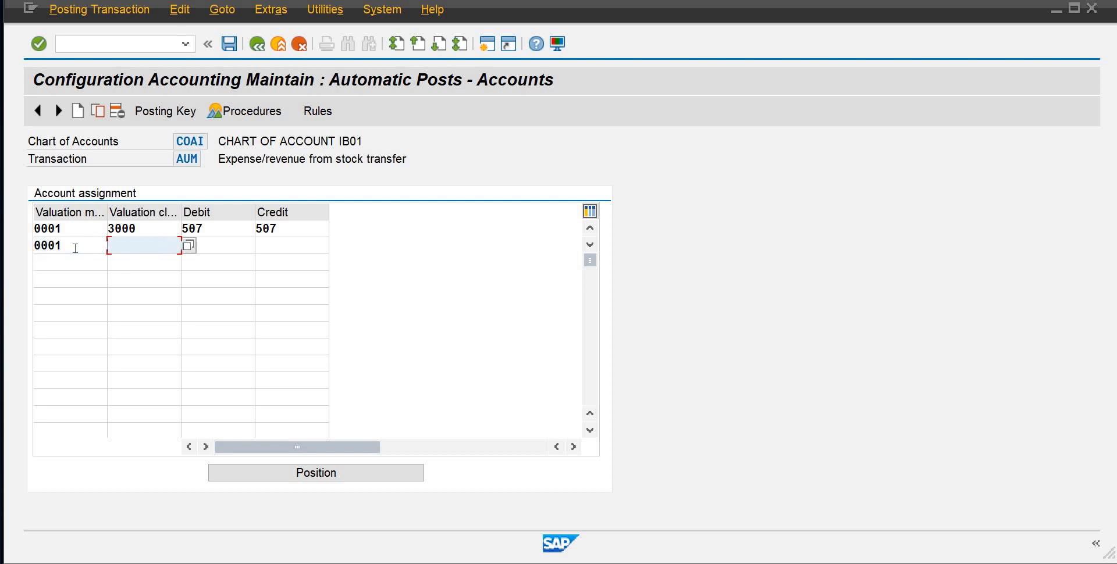
text(7920)
key(Tab)
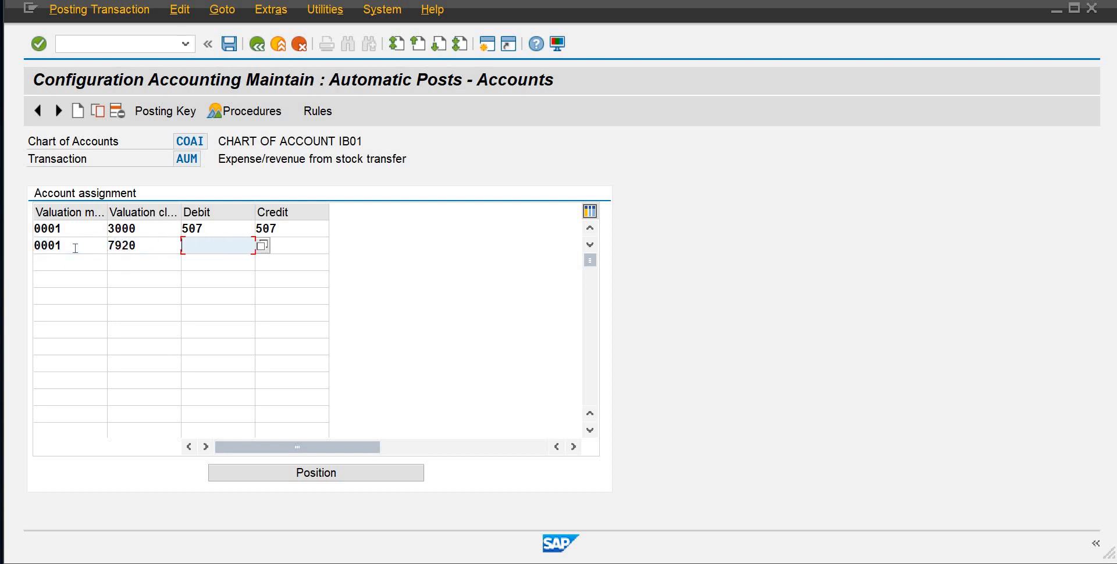
text(507)
key(Tab)
text(507)
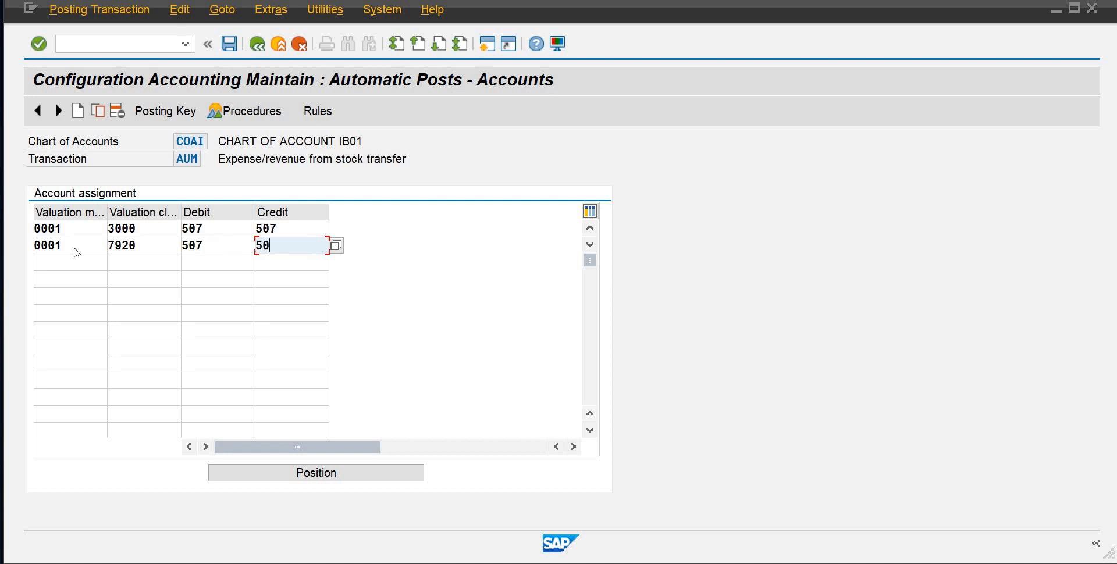
key(Return)
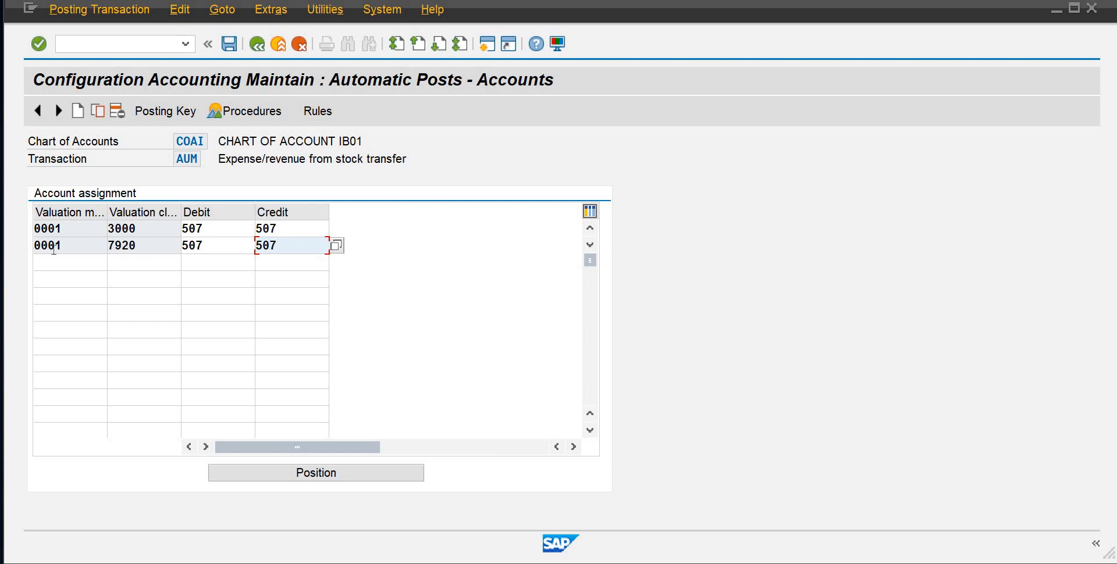
click(229, 44)
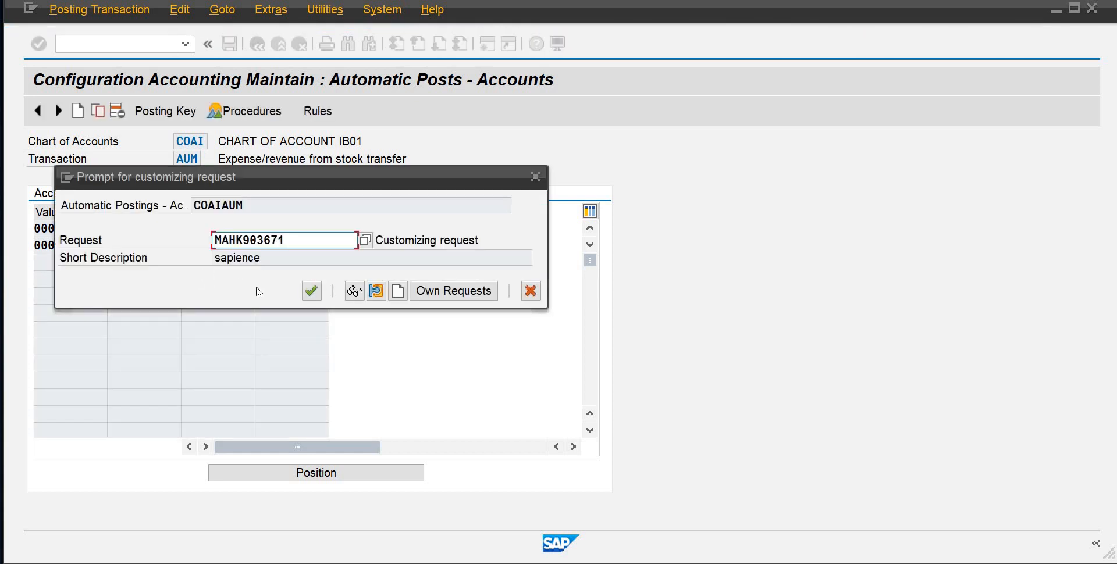
click(312, 291)
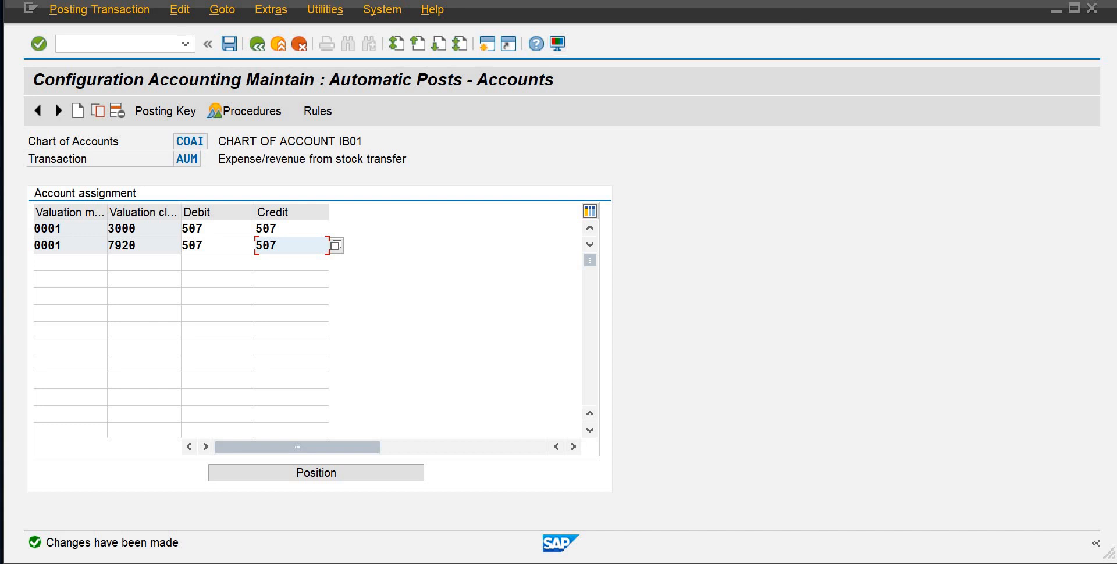
click(82, 228)
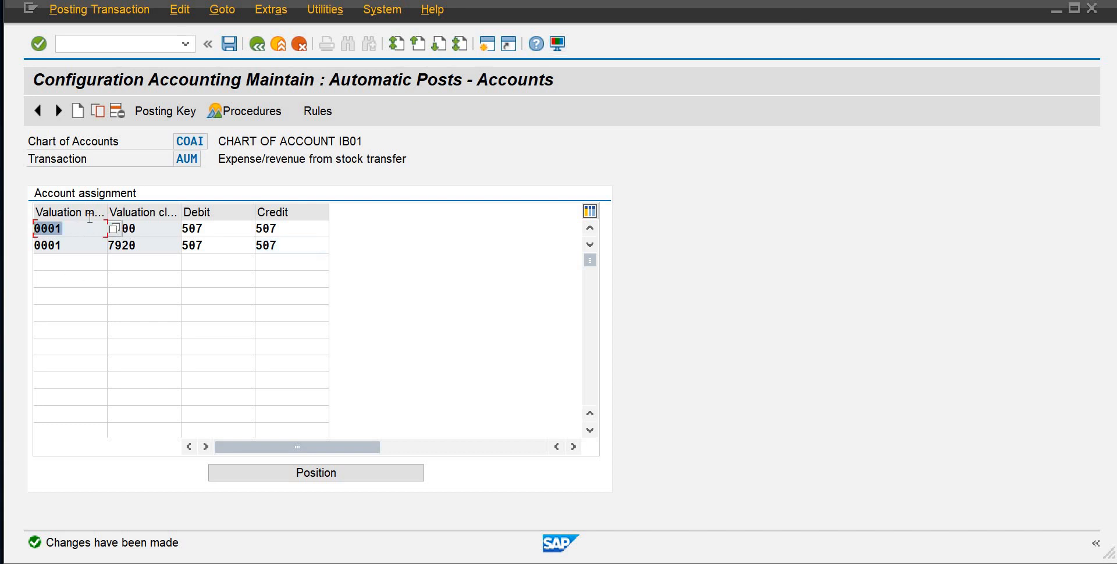
key(Tab)
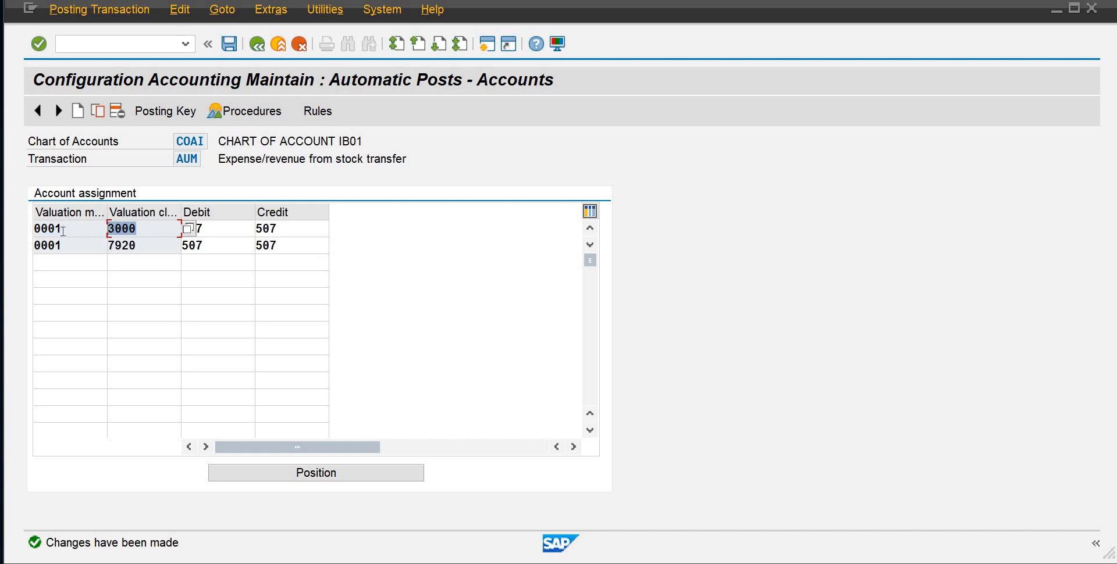
key(shift+Tab)
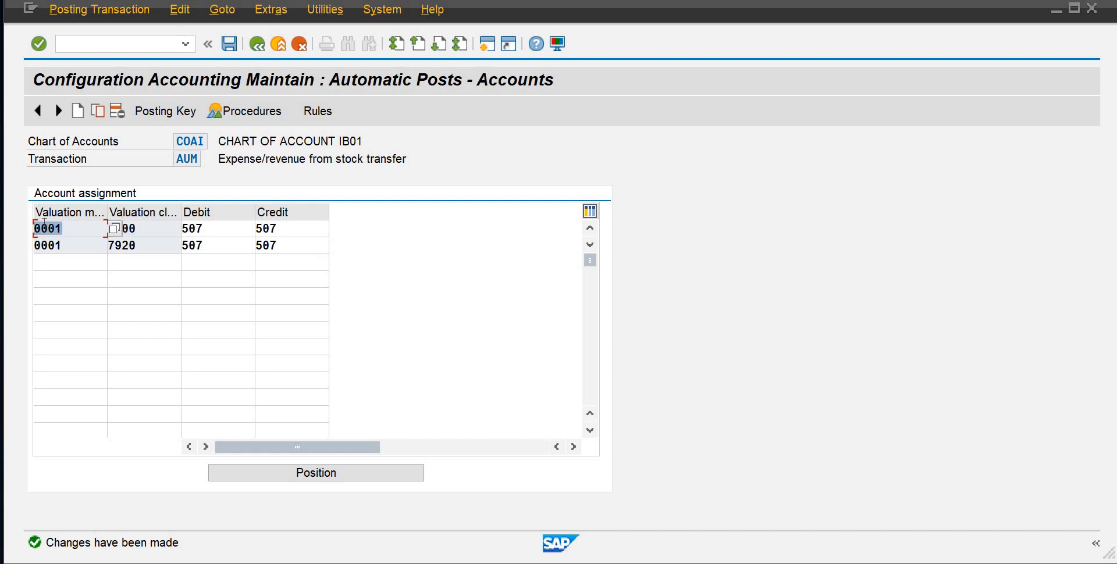
key(Tab)
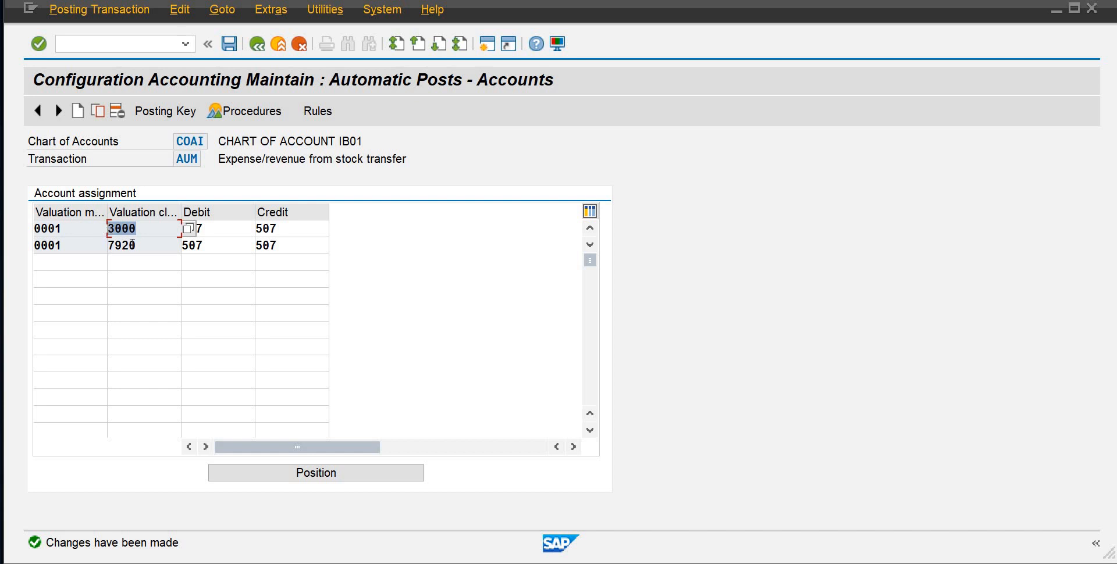
click(112, 246)
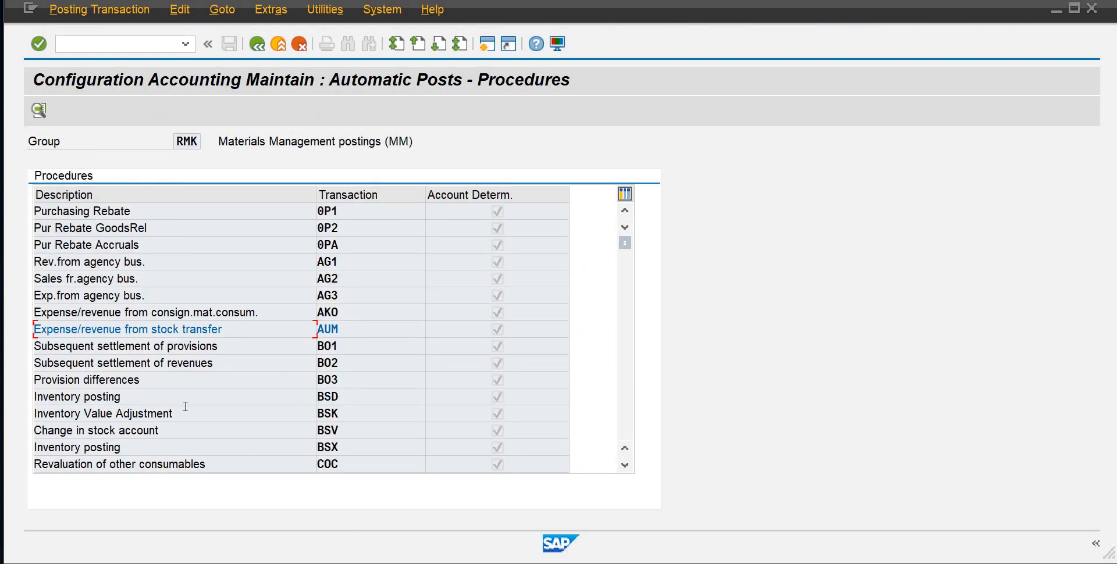
For transaction BSV in chart of accounts COAI, base account determination on Debit/Credit, Valuation modif. and Valuation class, and save the rules
double_click(330, 429)
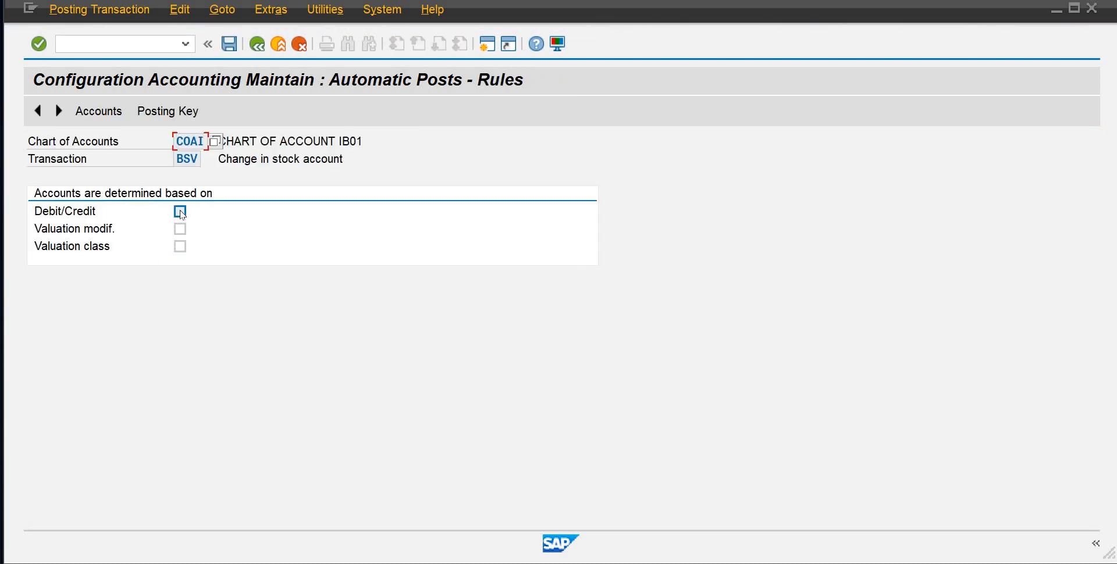
click(181, 212)
click(180, 228)
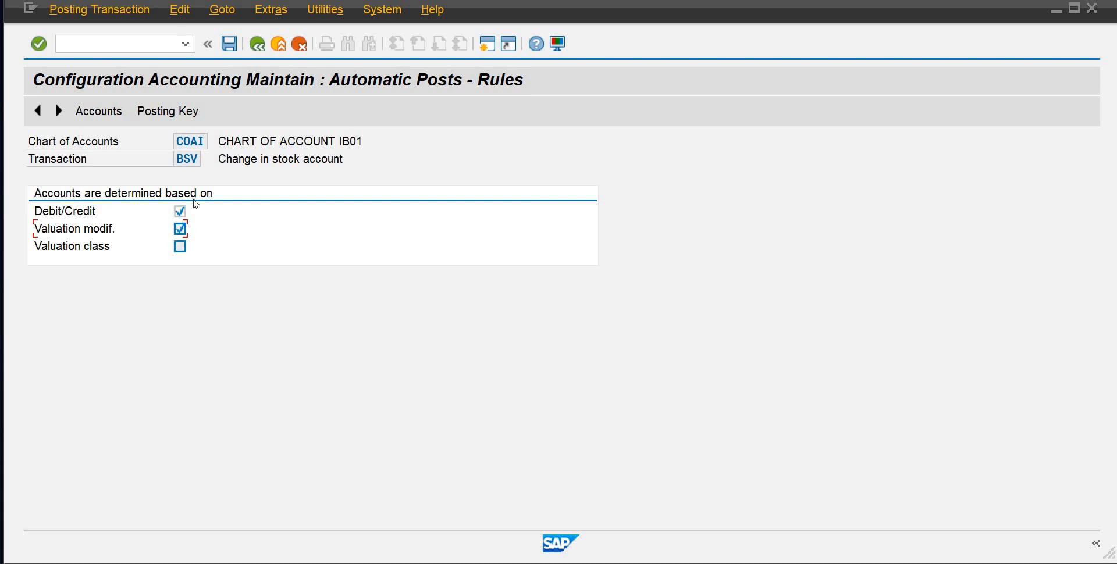
click(180, 246)
click(229, 44)
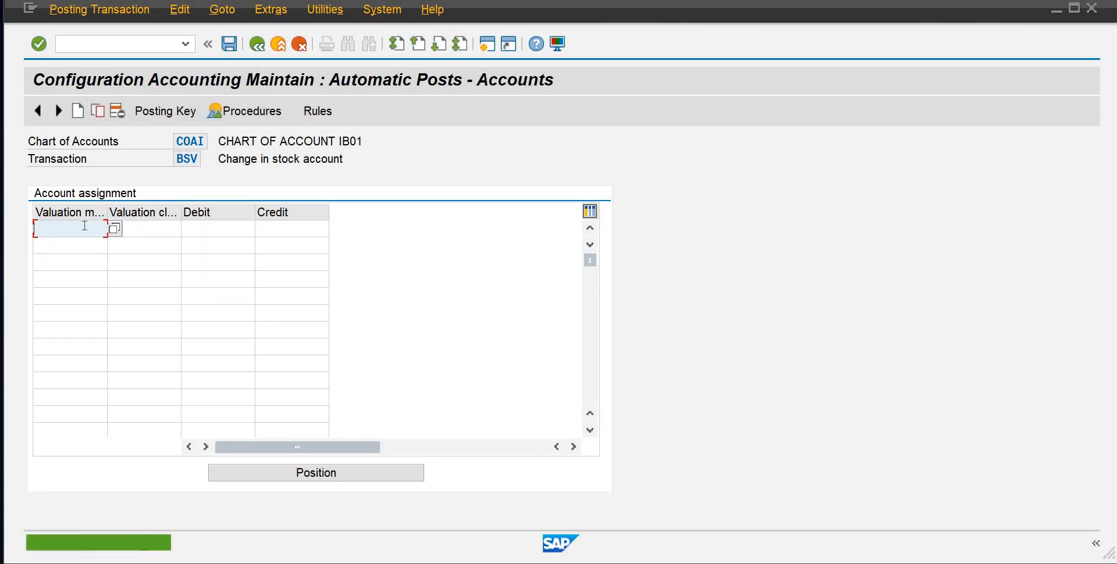
Assign the Change in Stock Account 506 to both debit and credit for BSV with valuation modifier 0001 and valuation class 3000
text(0001)
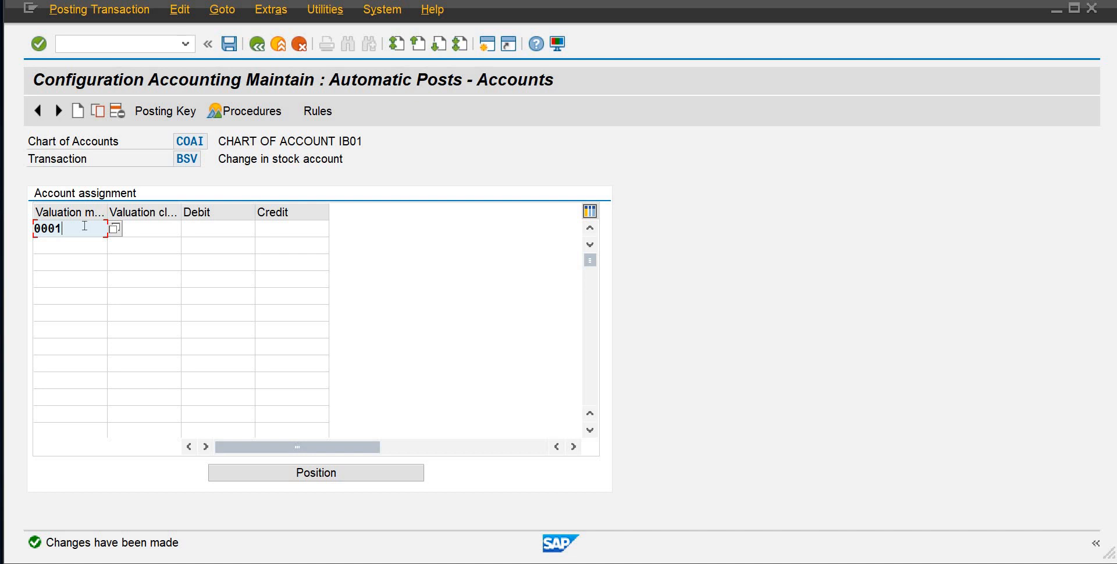
key(Tab)
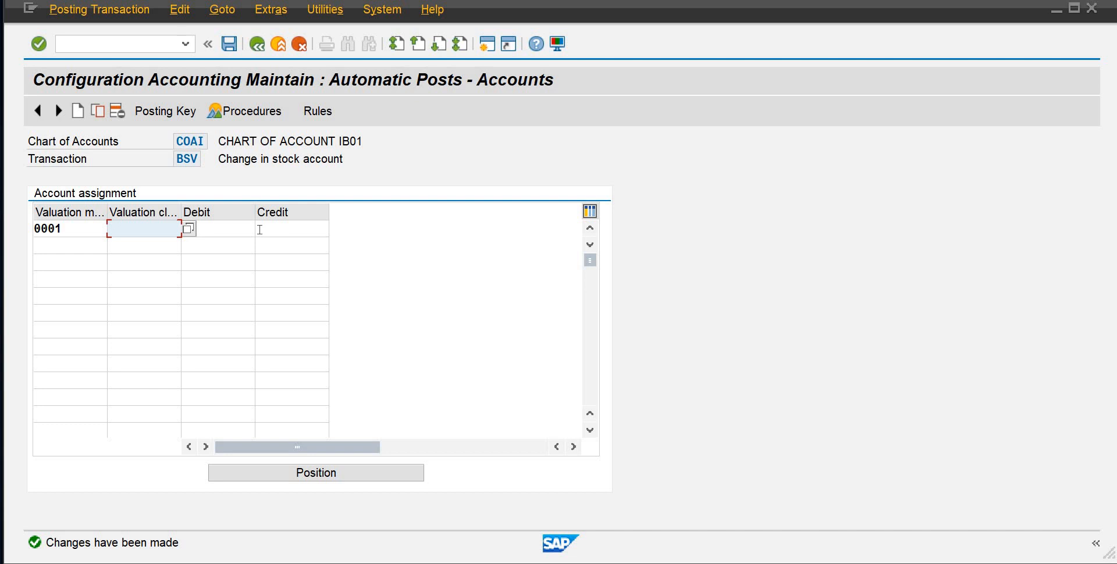
text(3000)
key(Tab)
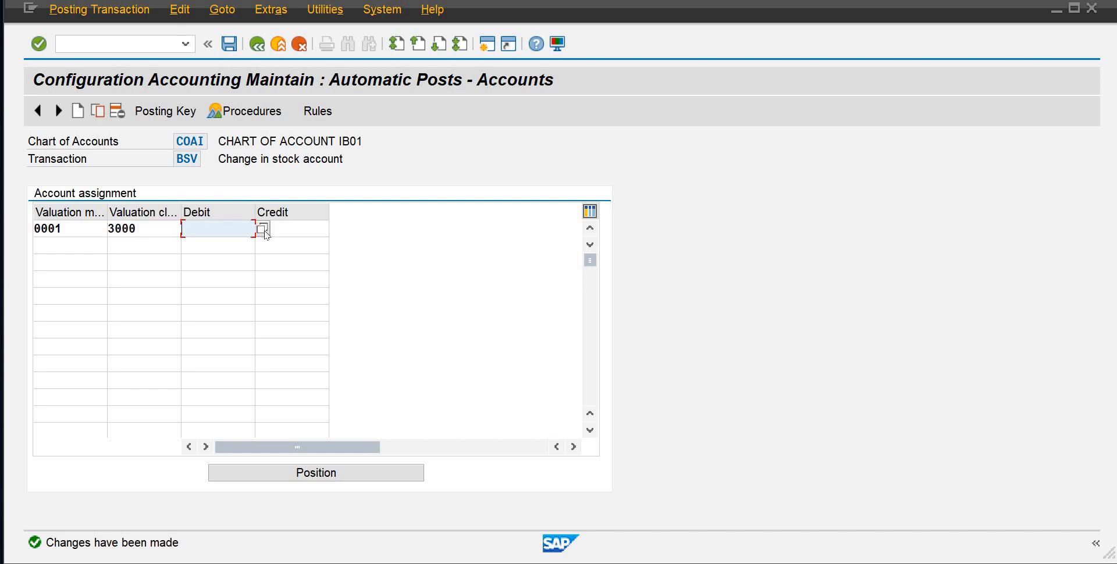
click(263, 229)
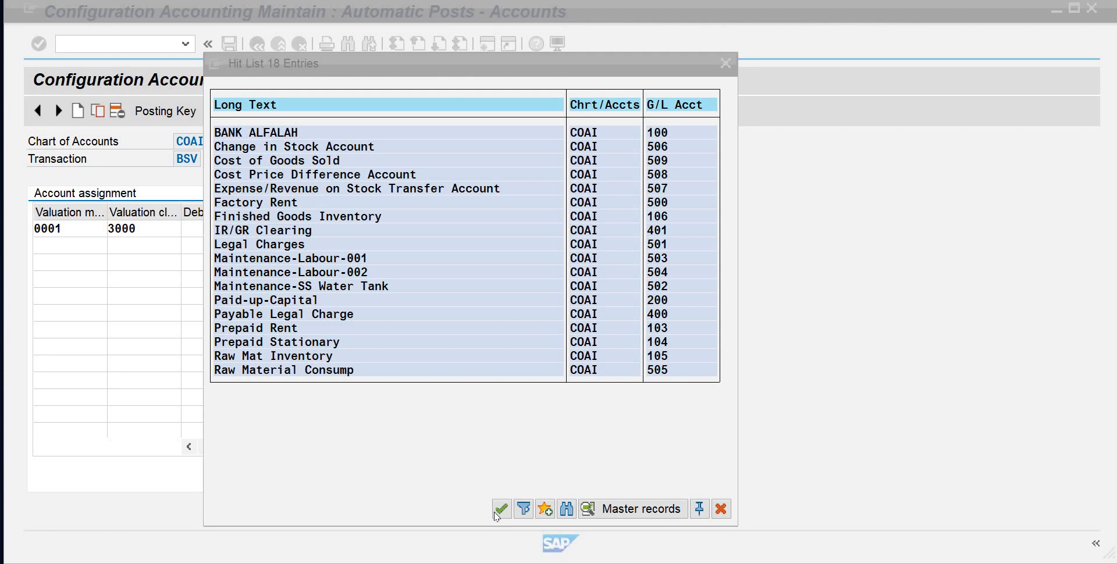
double_click(335, 150)
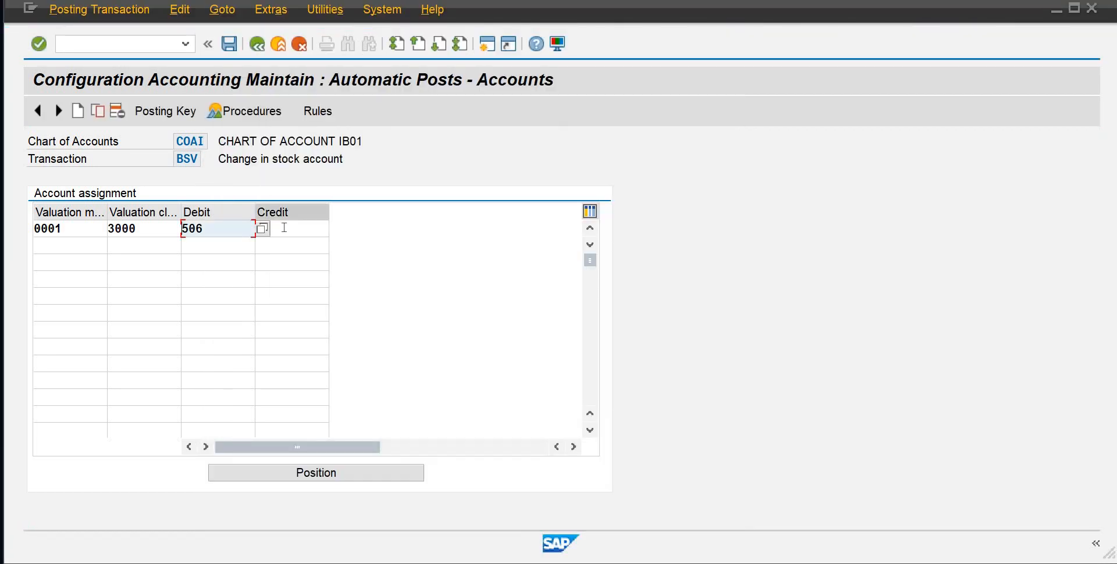
click(283, 228)
text(506)
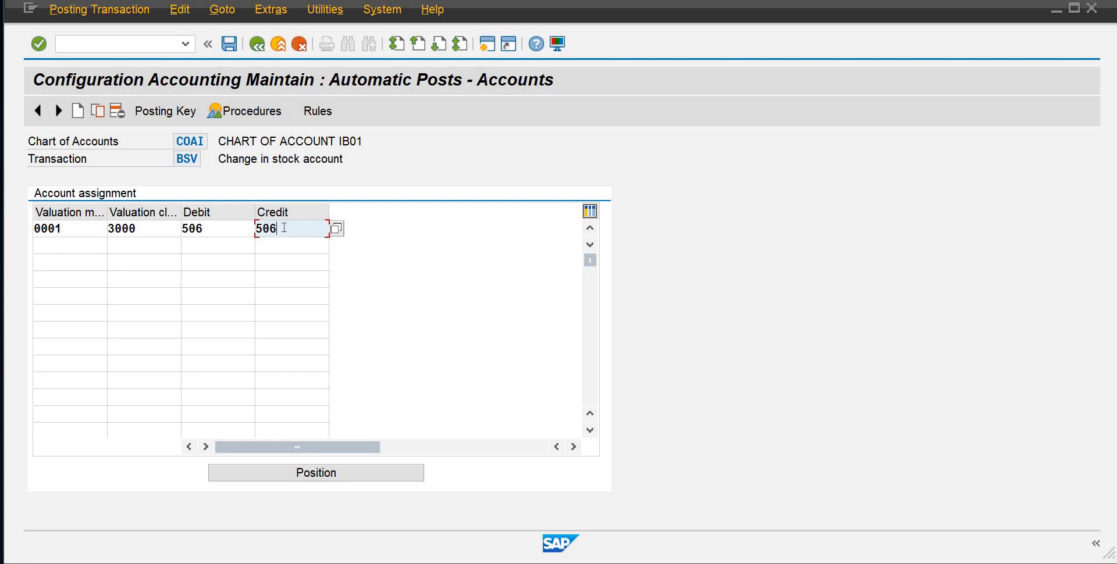
Add a BSV line for valuation modifier 0001, class 7920, with account 506 for debit and credit, and save under the proposed customizing request
click(62, 244)
text(0001)
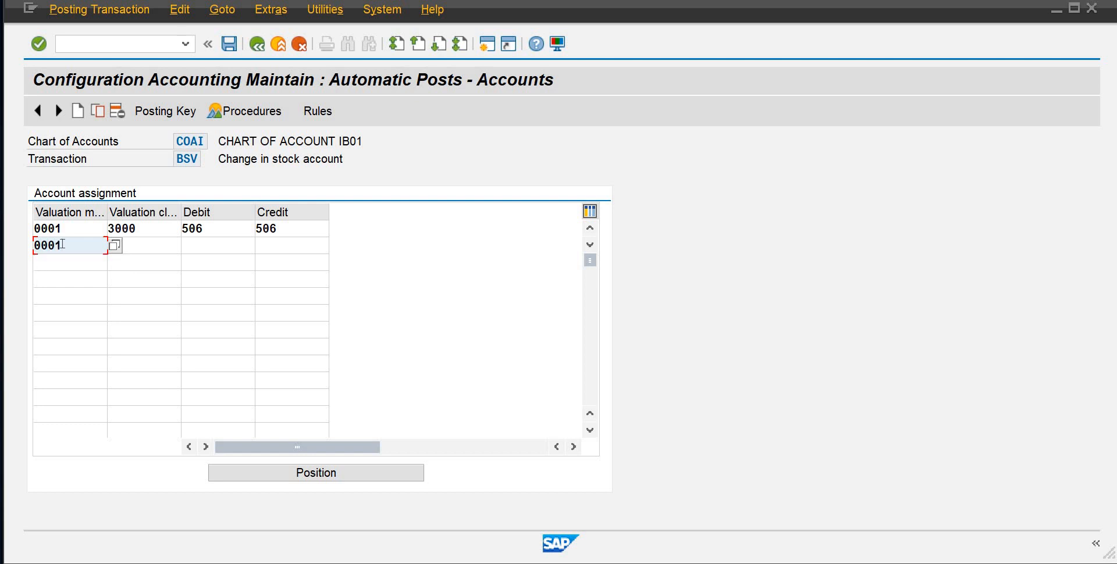
key(Tab)
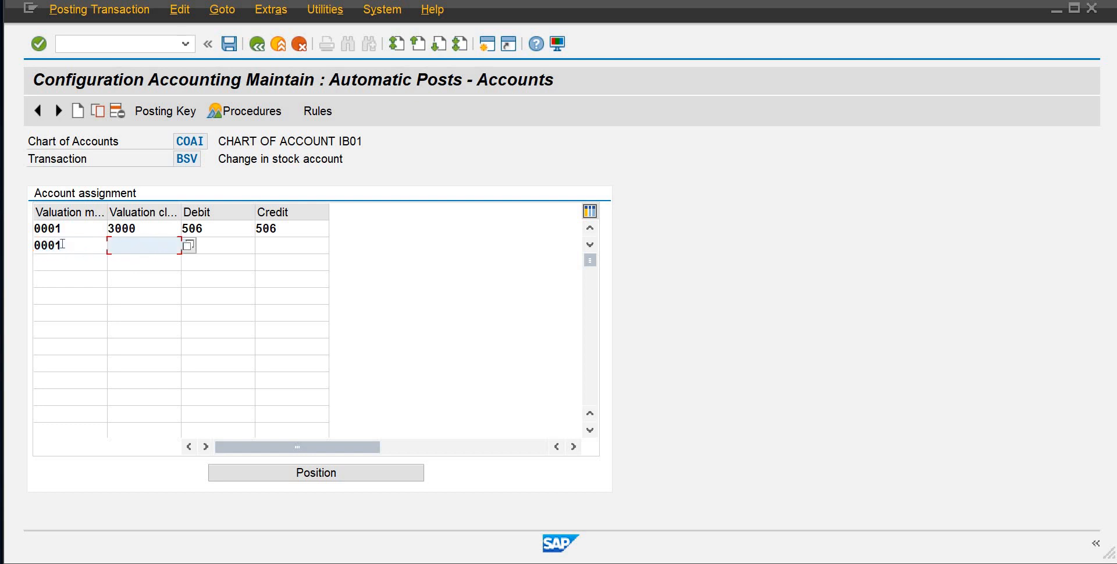
text(7920)
key(Tab)
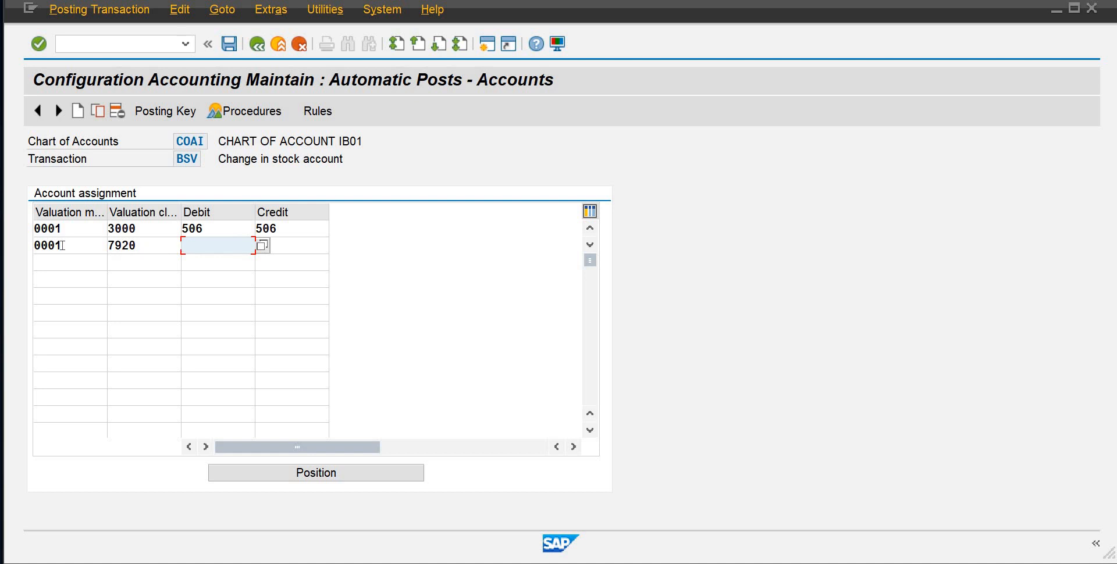
text(506)
key(Tab)
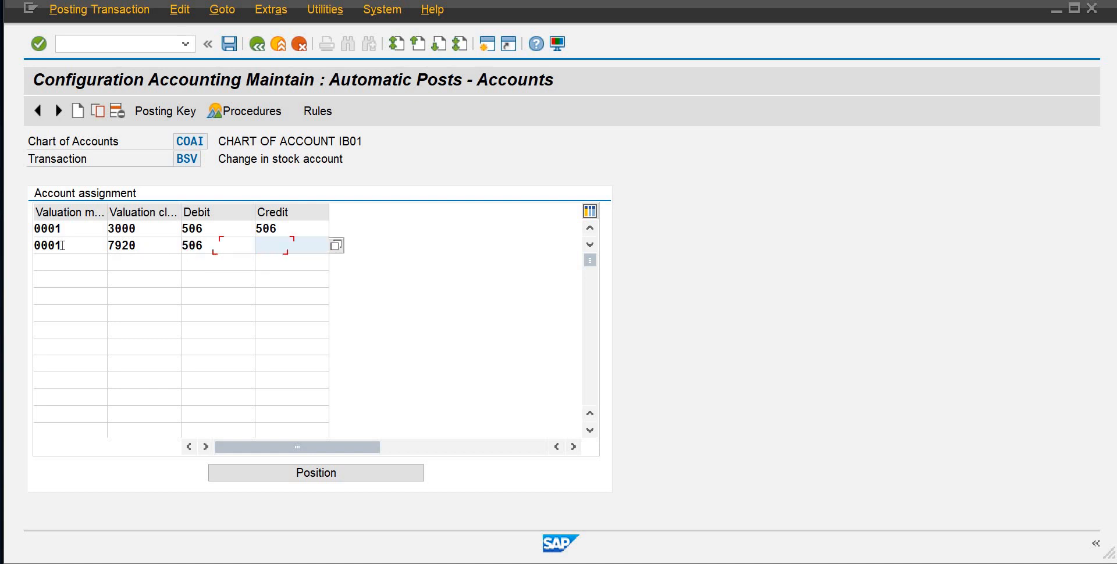
text(506)
key(Return)
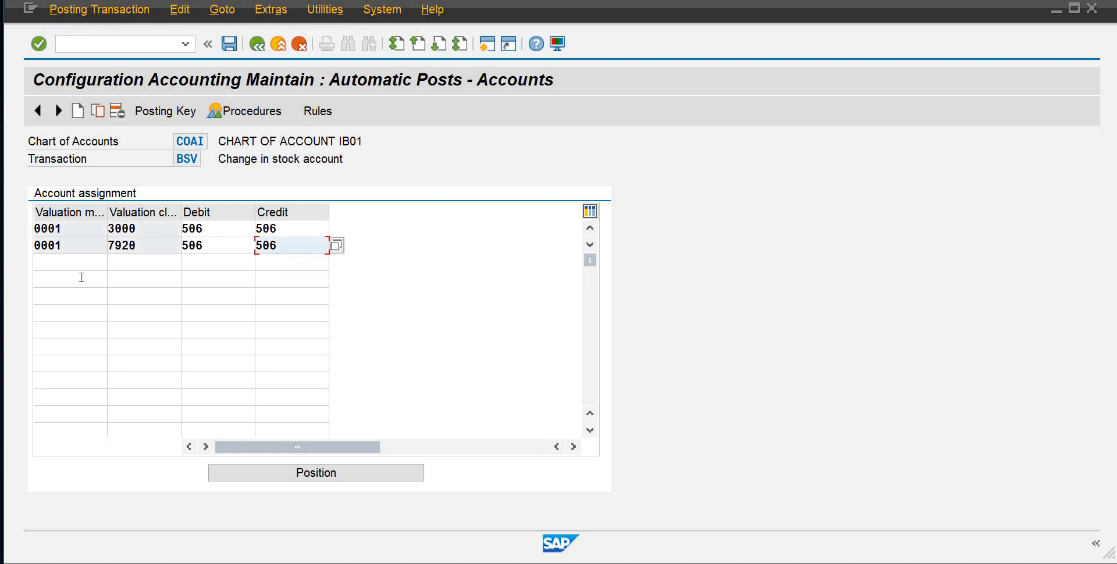
click(229, 44)
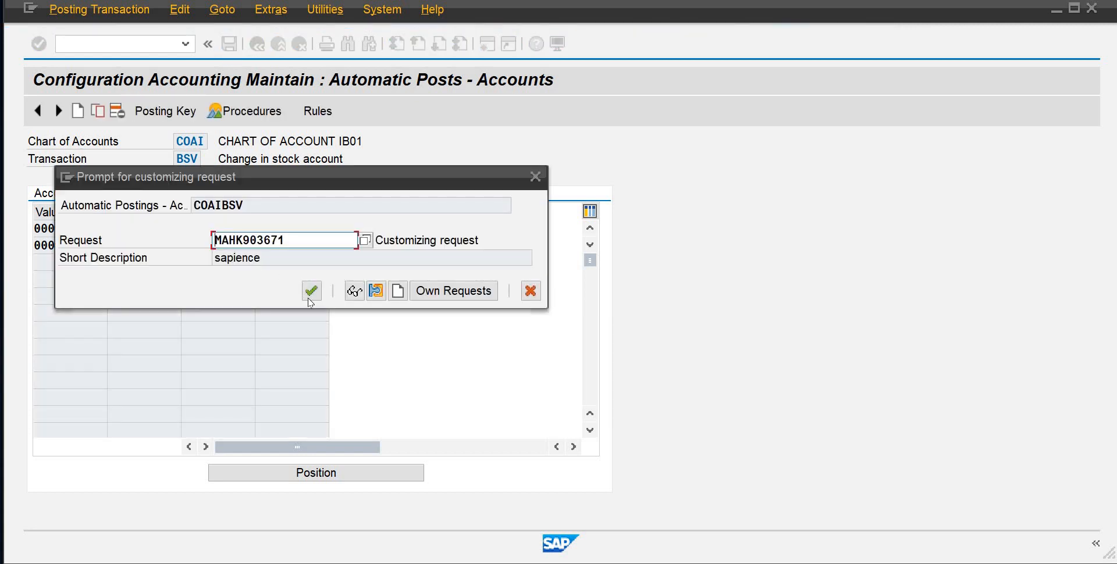
key(Return)
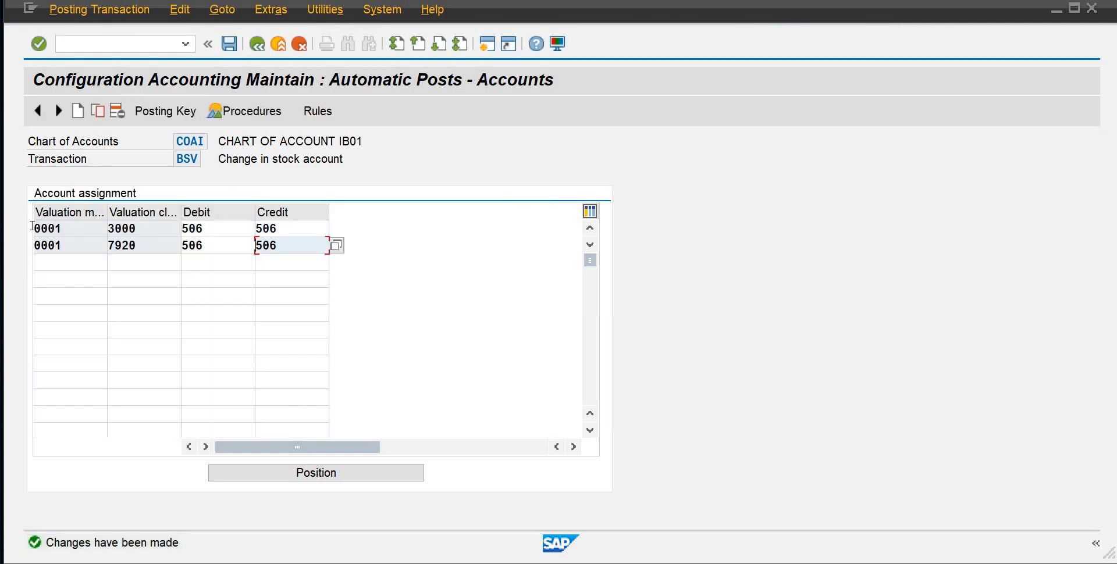
Review the valuation modifiers, valuation classes and debit accounts in the two saved BSV assignment lines
double_click(33, 228)
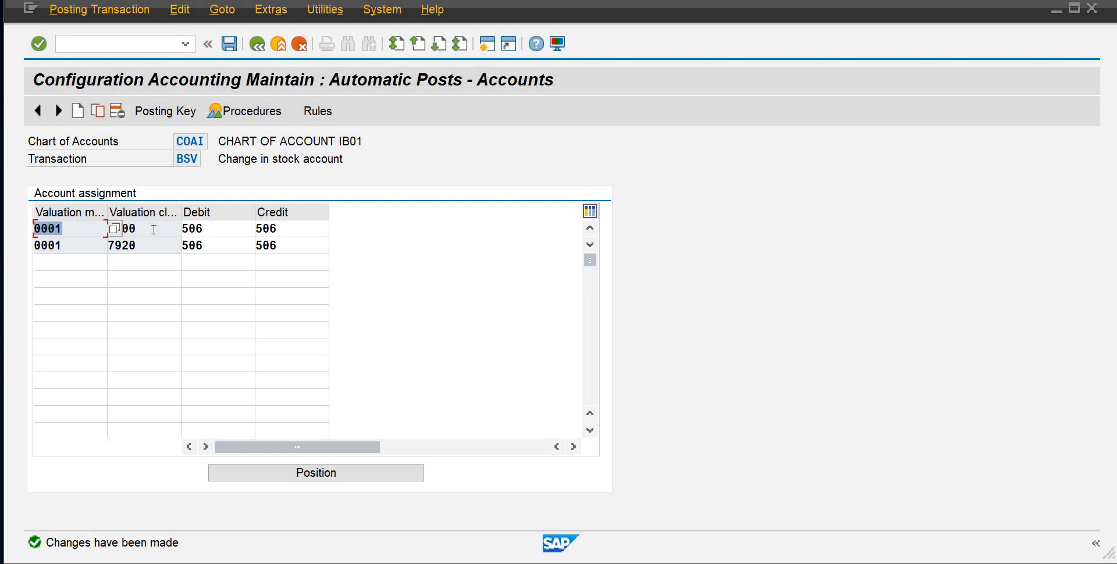
key(Tab)
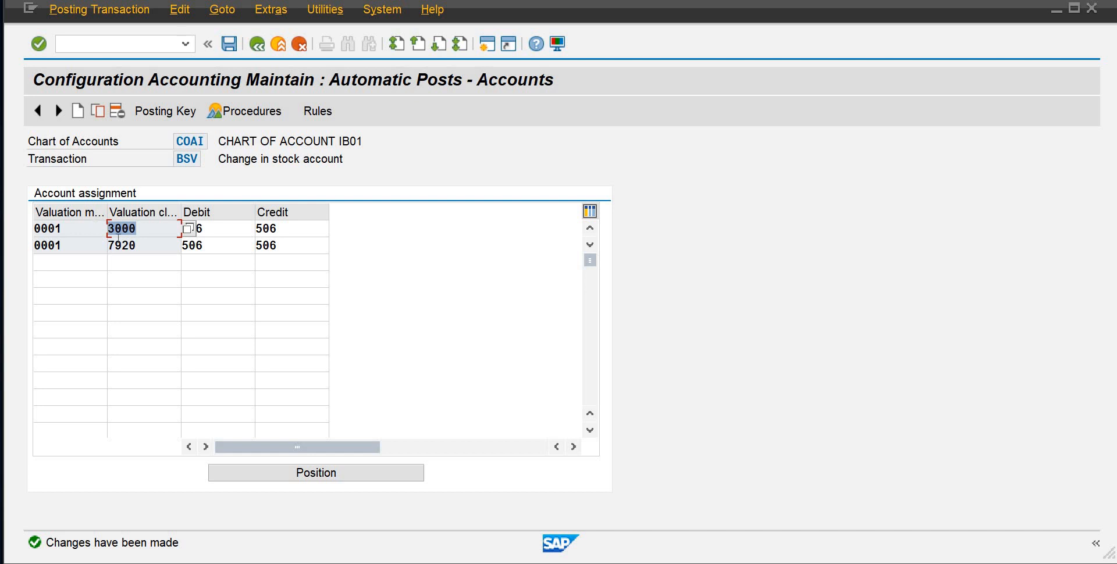
drag(142, 248, 100, 248)
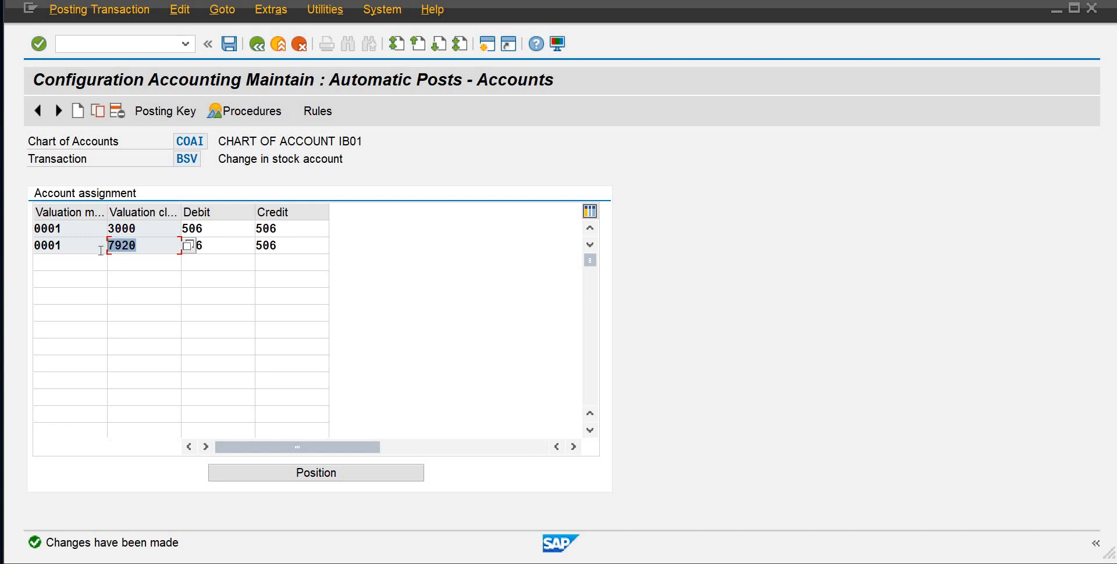
click(95, 261)
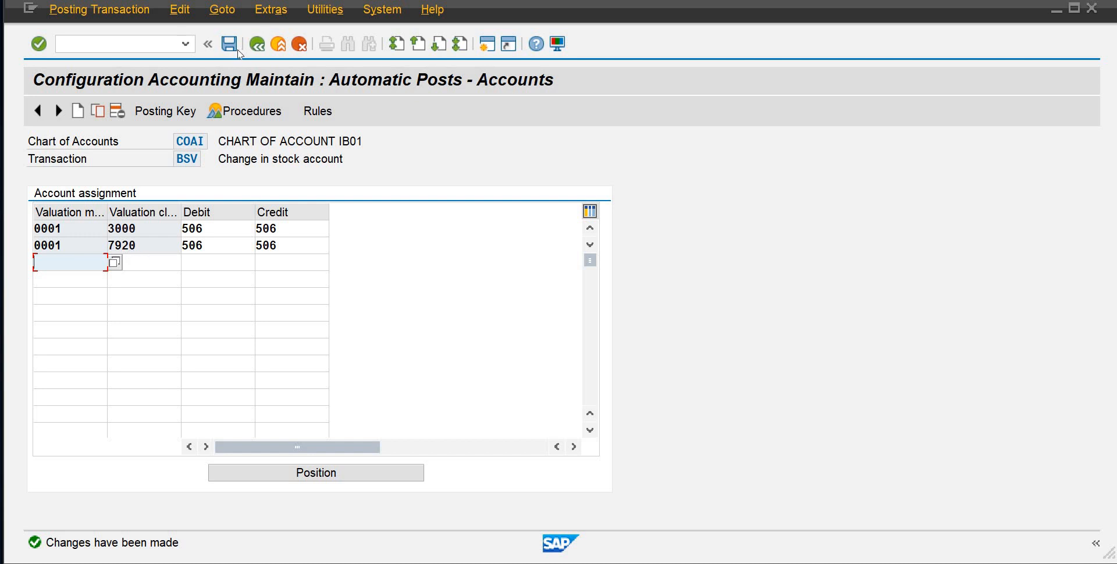
click(196, 231)
drag(203, 230, 167, 224)
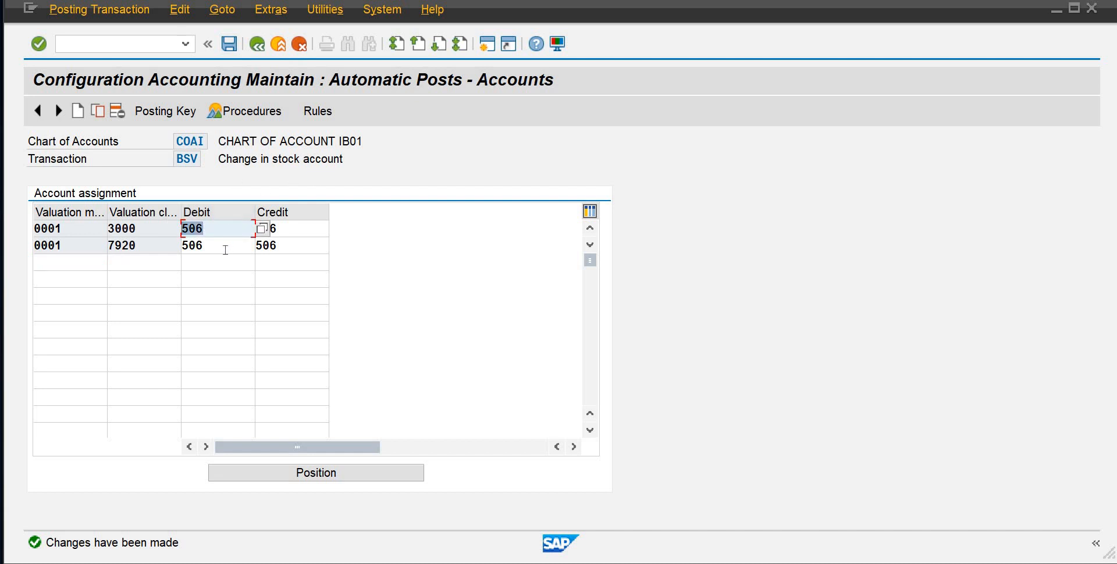
click(203, 248)
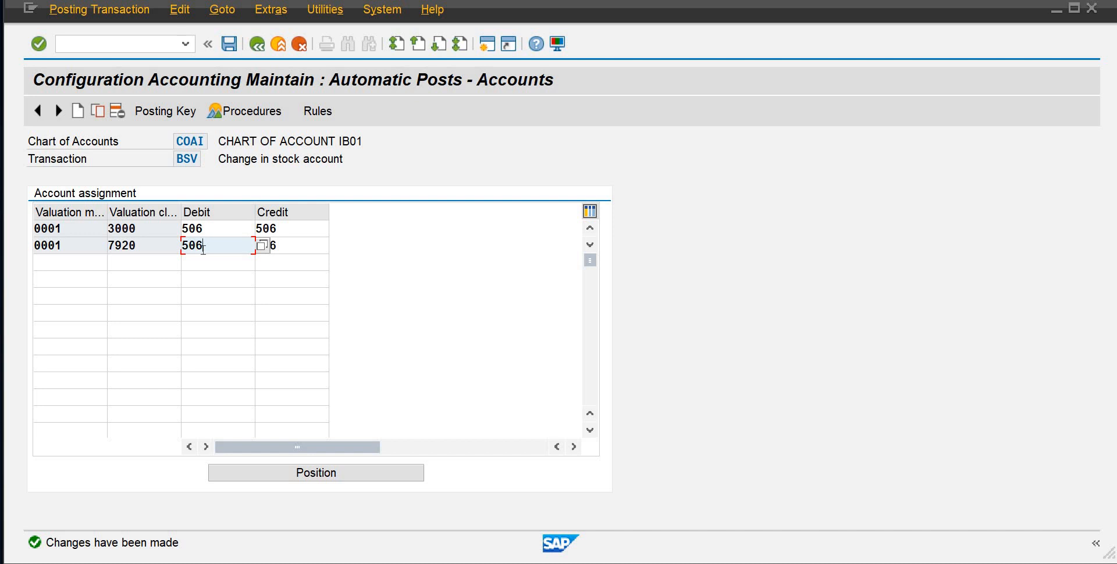
drag(150, 242, 80, 218)
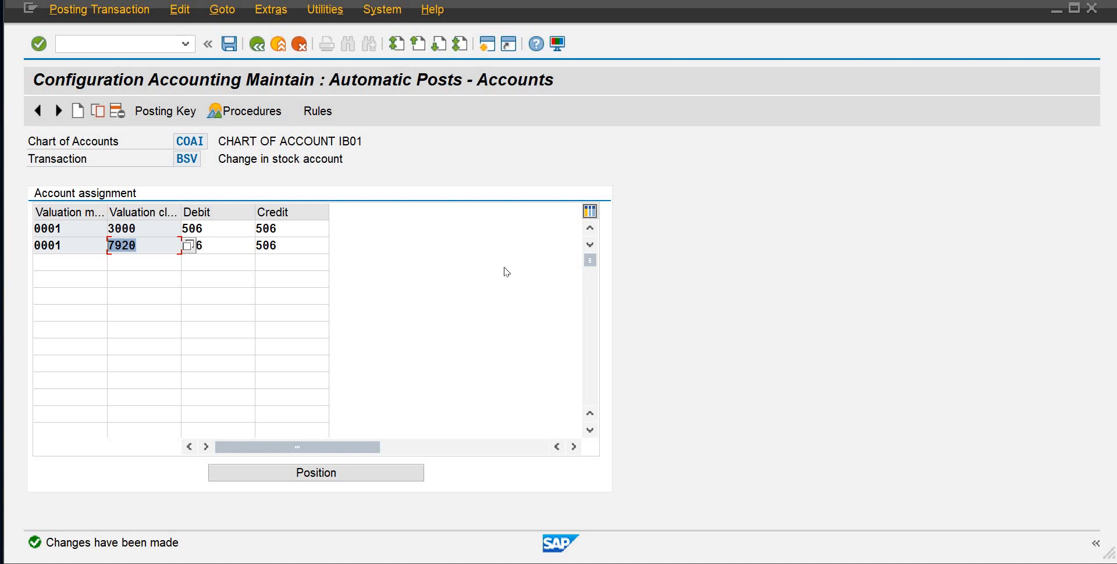
Return to the procedures, open Inventory posting BSX, base its account determination on Valuation modif. and Valuation class, and save the rules
click(257, 46)
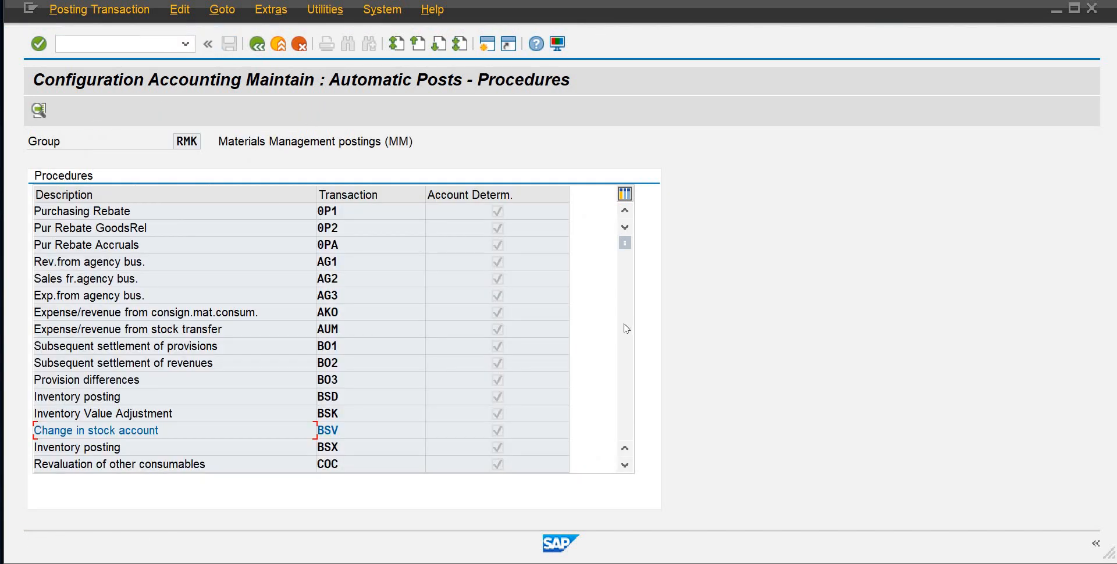
click(625, 465)
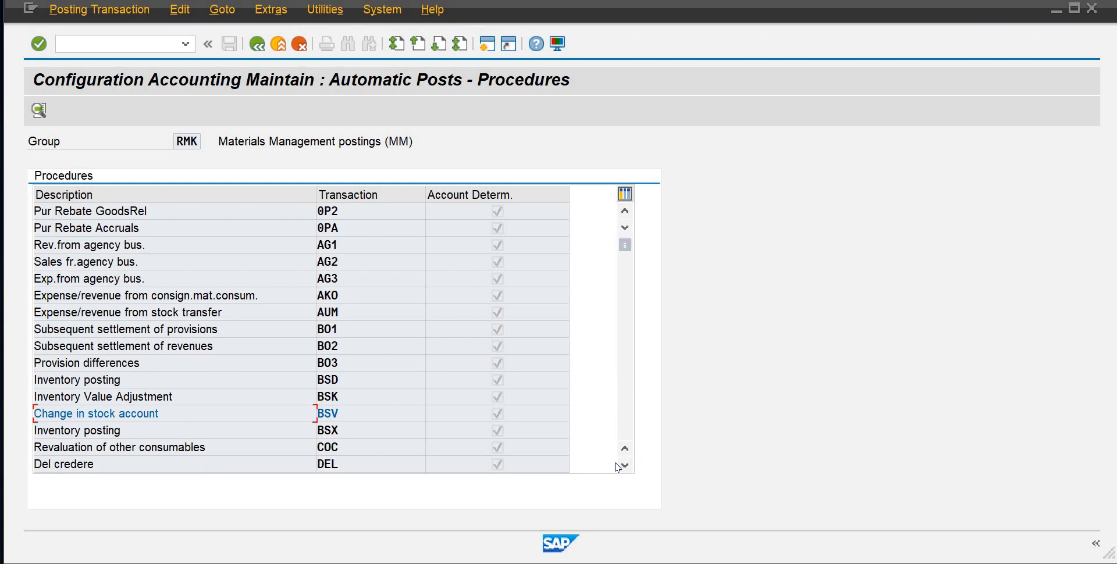
click(332, 430)
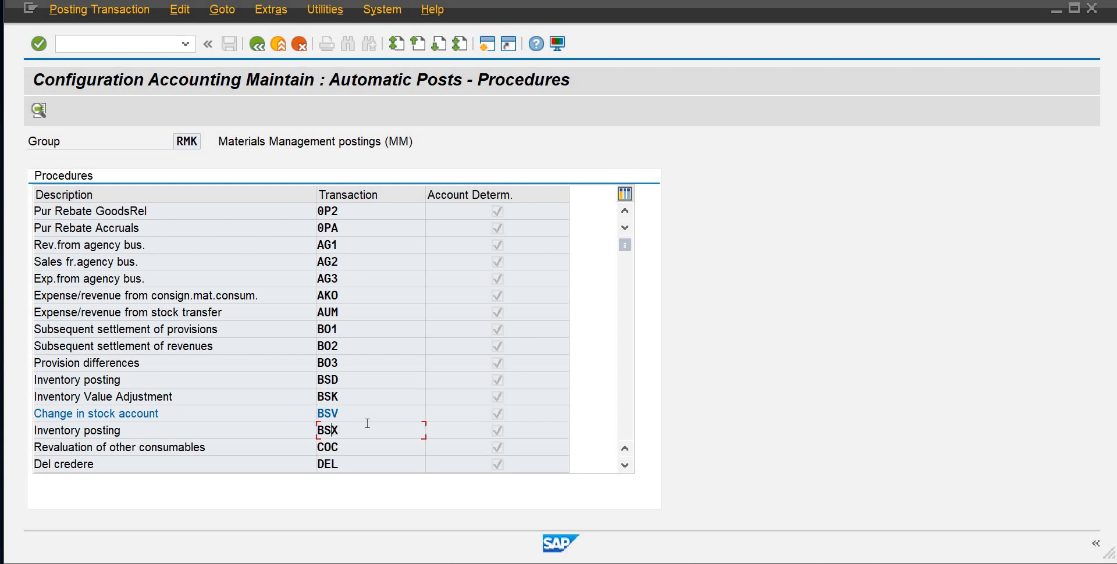
double_click(334, 432)
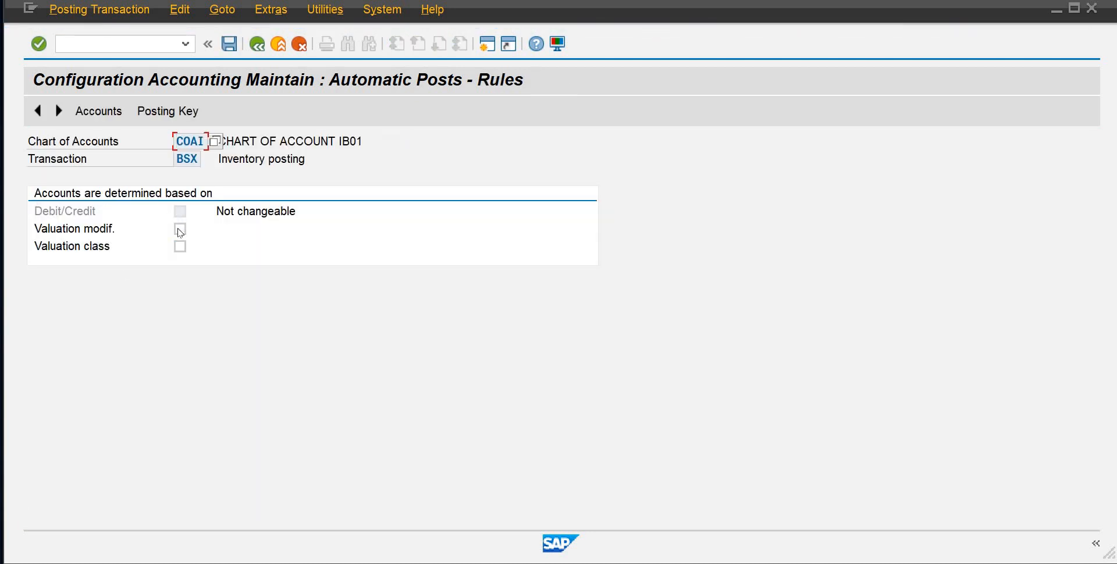
click(180, 231)
click(180, 247)
click(180, 247)
click(257, 44)
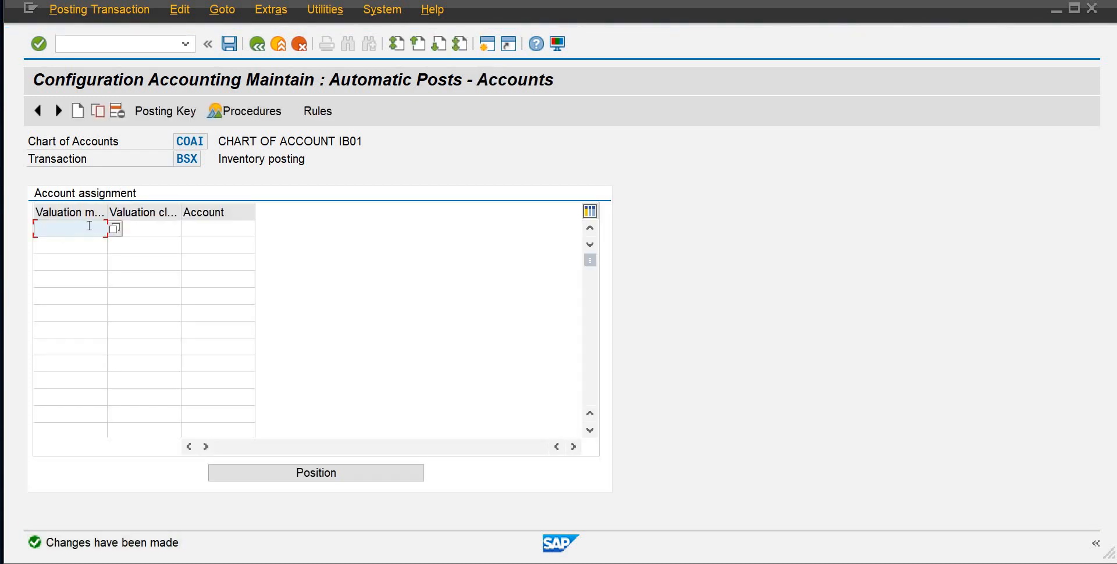
Assign the Raw Mat Inventory account 105 to BSX for valuation modifier 0001 and valuation class 3000
text(0001)
key(Tab)
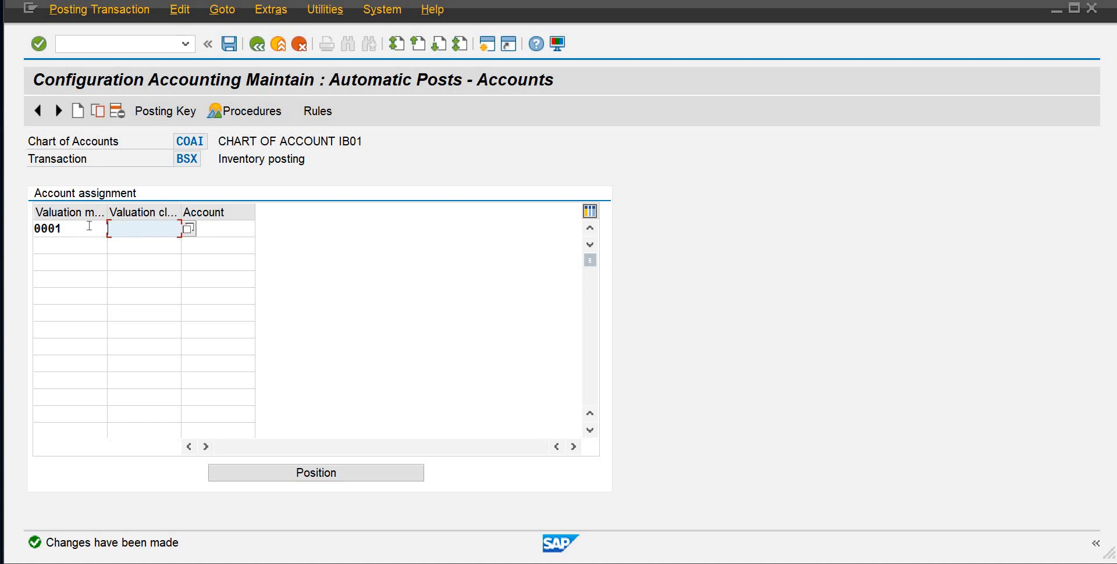
text(3000)
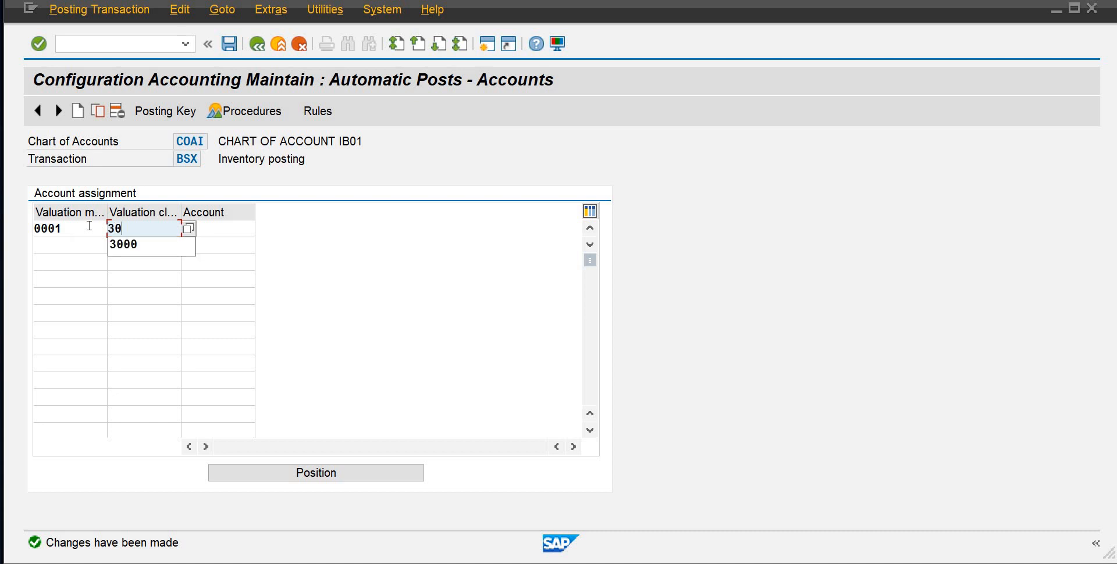
key(Tab)
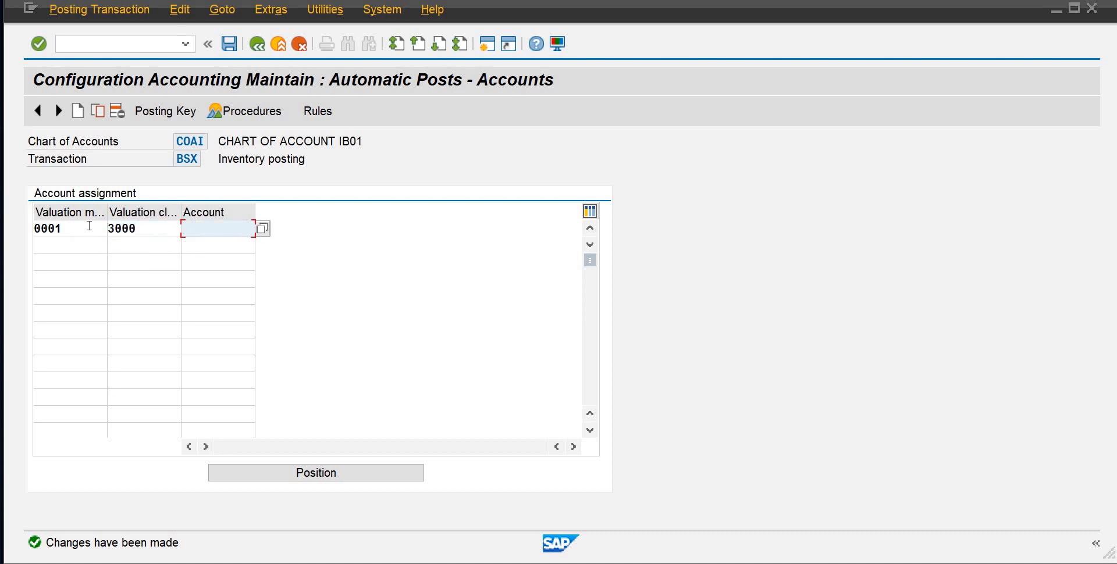
click(262, 230)
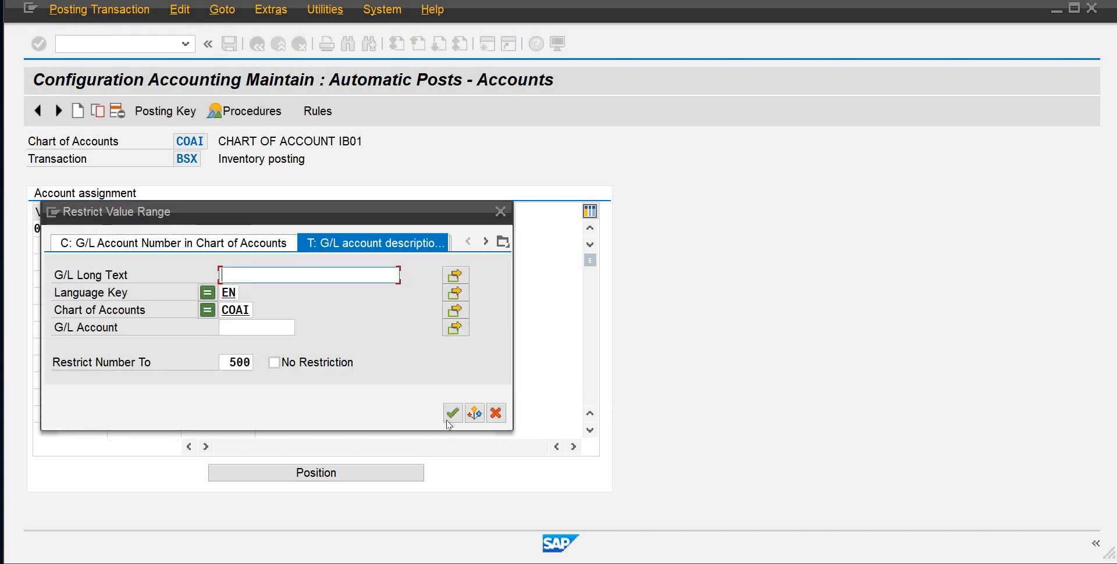
click(452, 414)
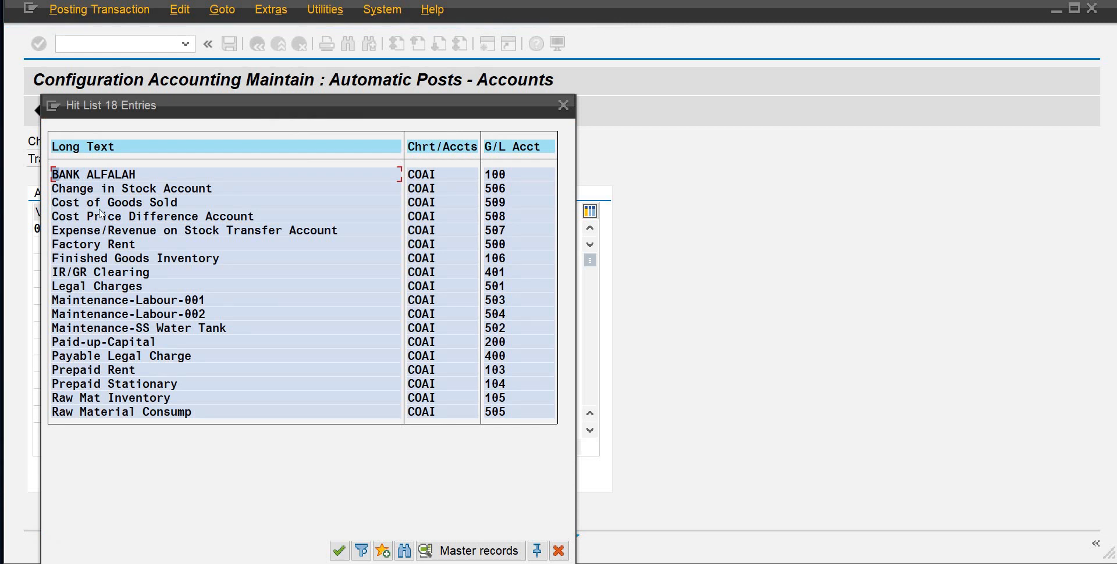
click(161, 259)
double_click(146, 399)
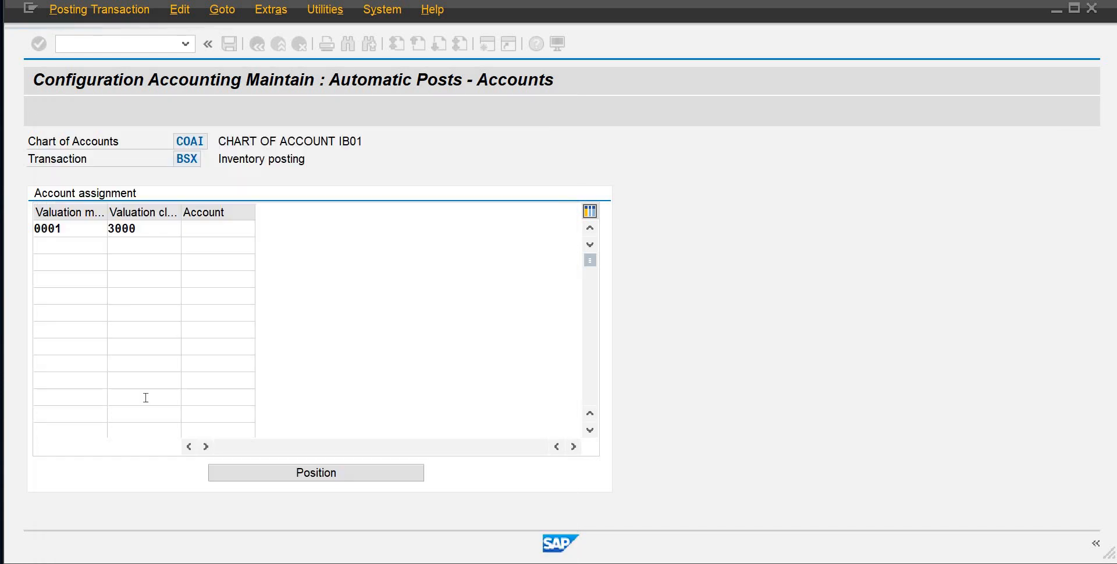
Assign the Finished Goods Inventory account 106 to BSX for valuation modifier 0001 and valuation class 7920, and save the assignments
click(57, 248)
text(0001)
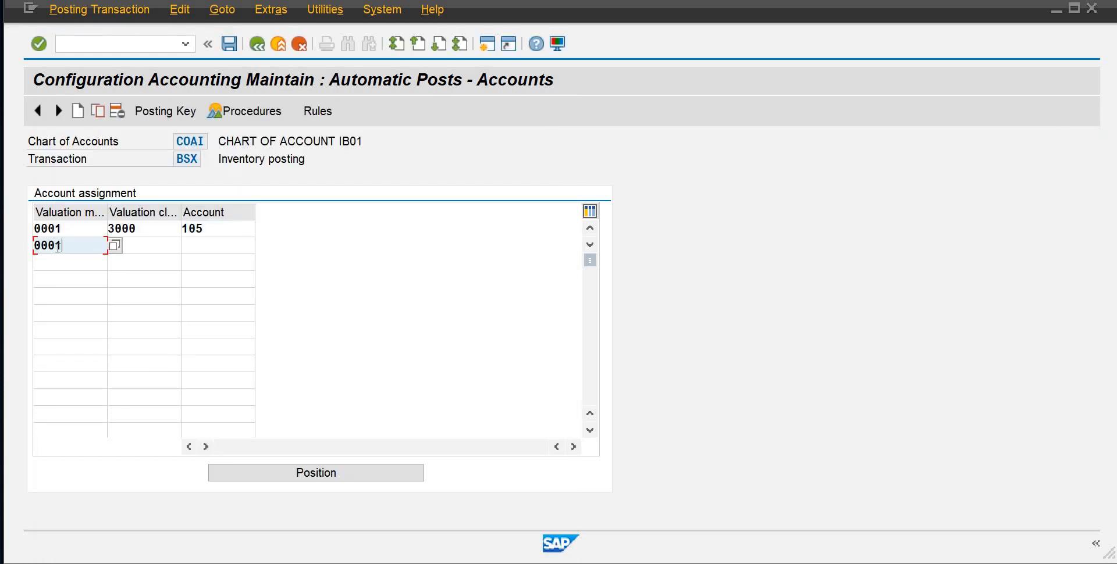
key(Tab)
text(7)
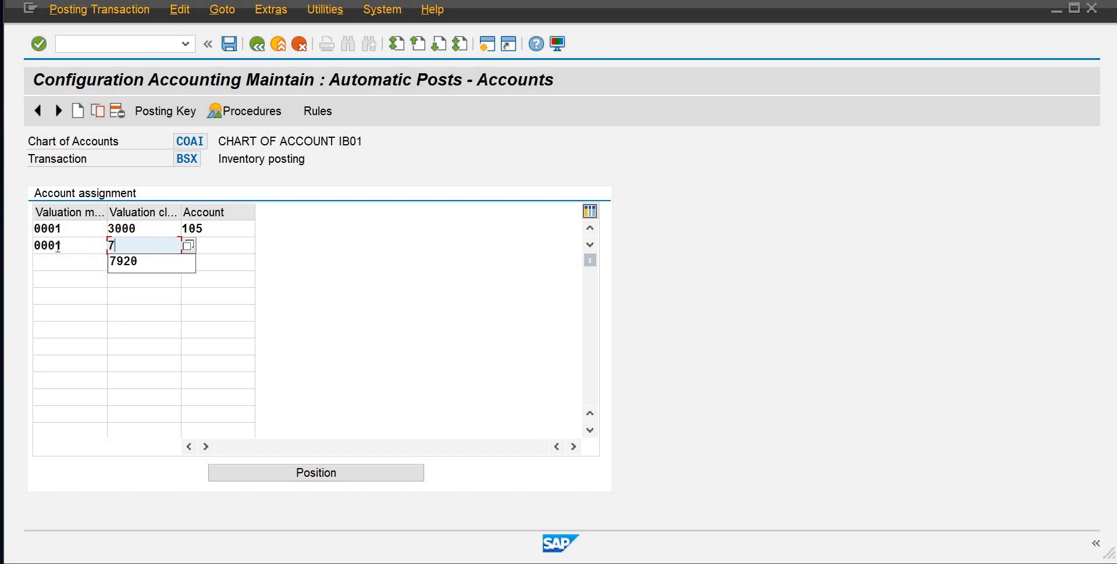
text(920)
key(Tab)
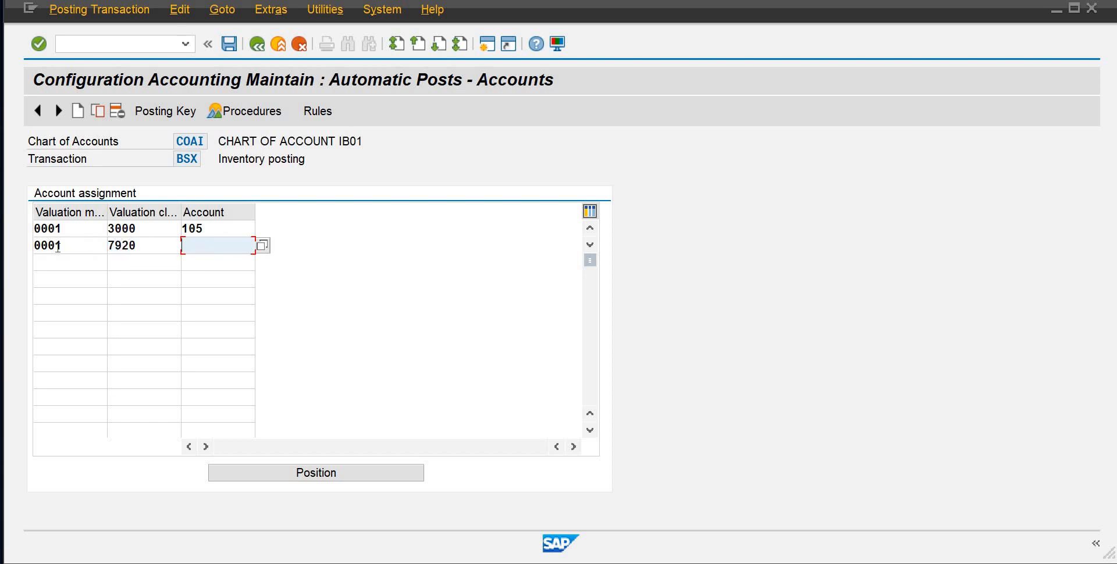
text(106)
key(Return)
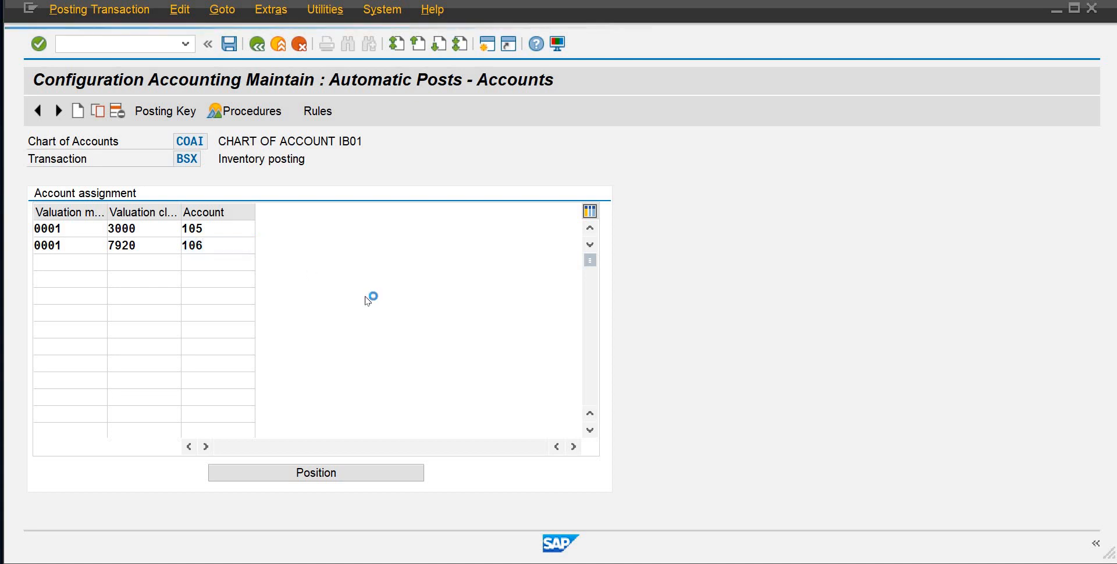
key(F4)
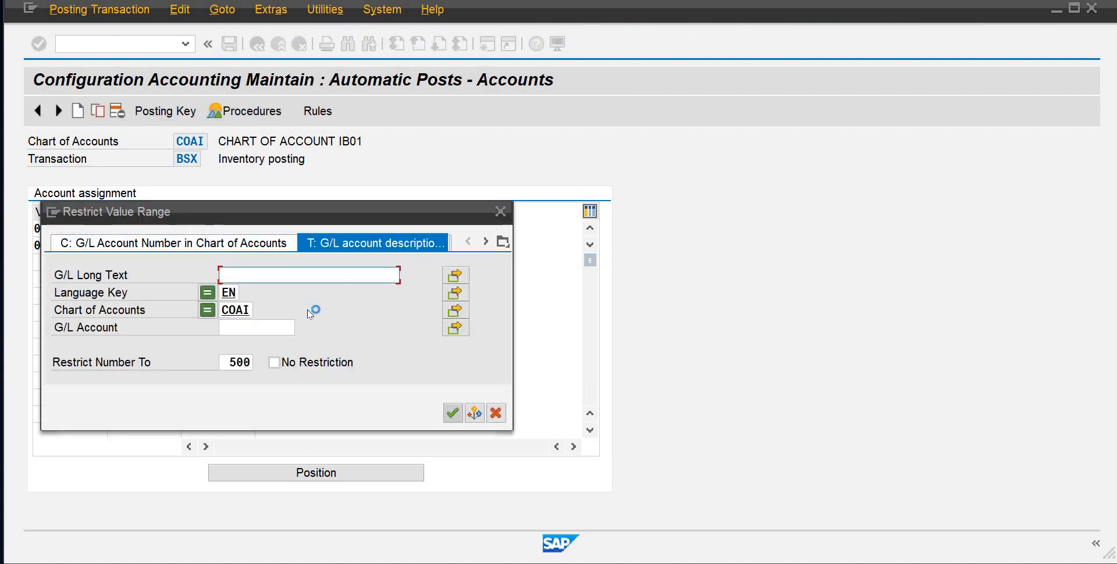
key(Return)
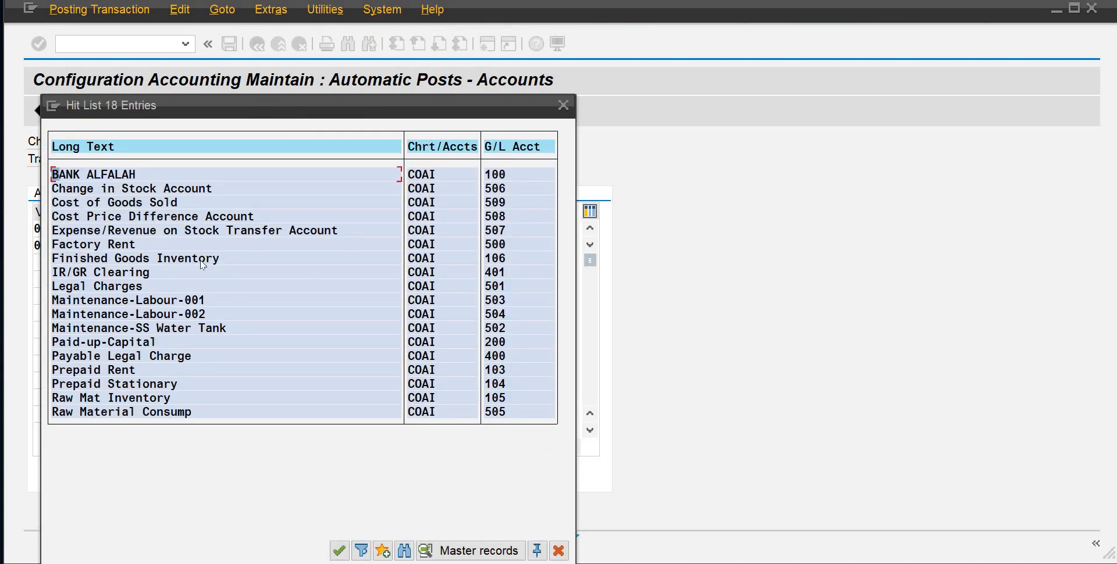
click(340, 550)
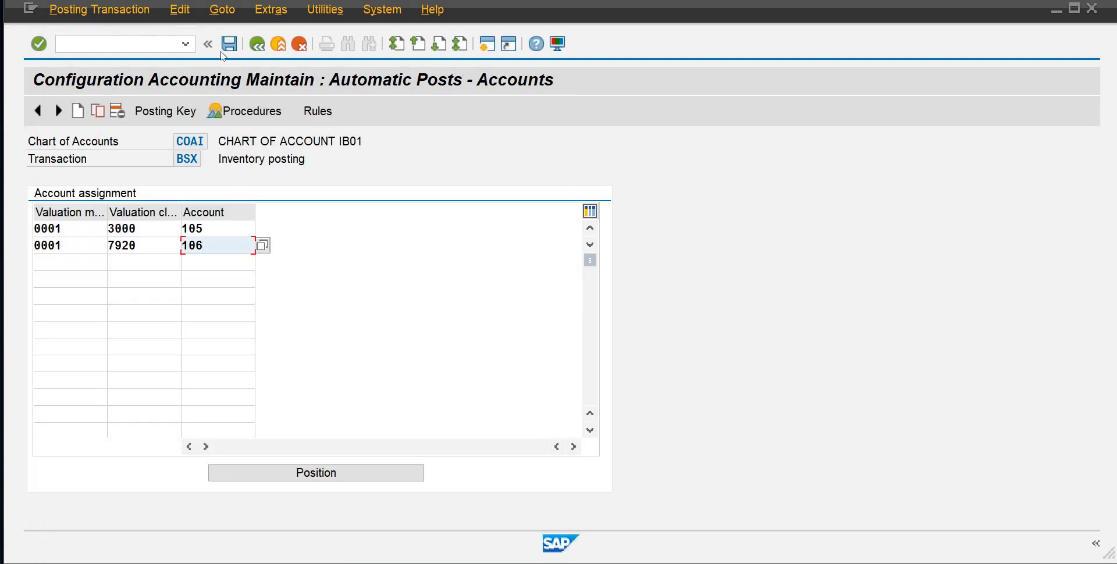
click(227, 51)
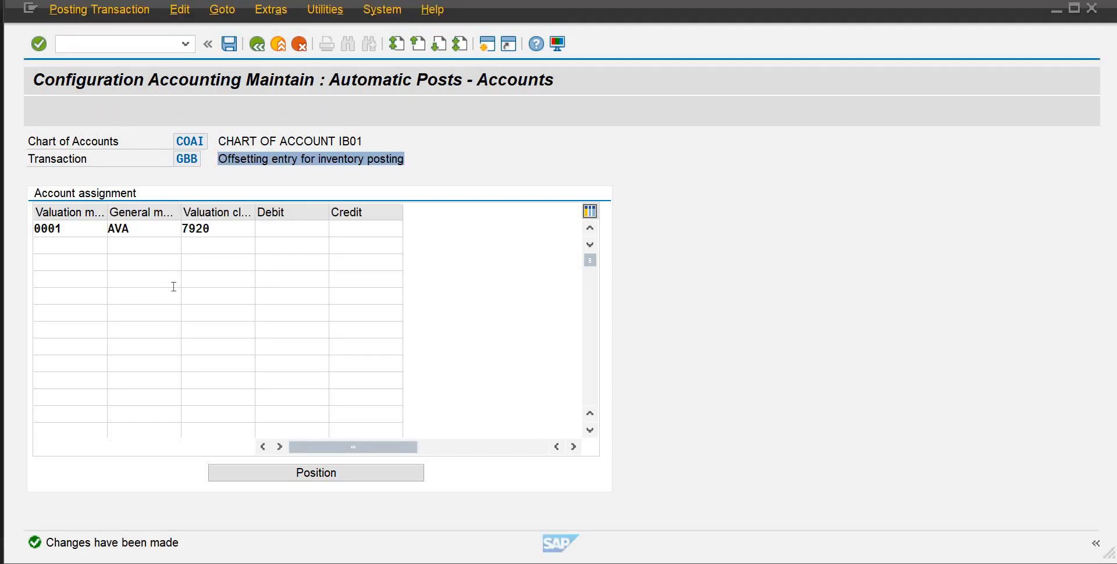
Widen the general modification column and review the GBB transaction description and the AVA line for valuation class 7920
click(153, 225)
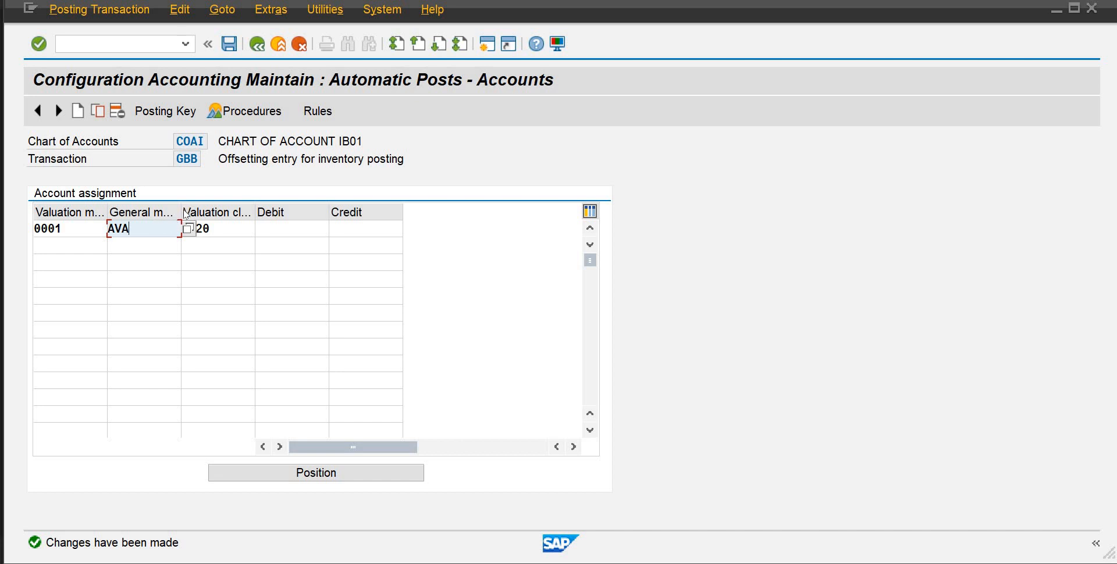
drag(181, 214, 195, 214)
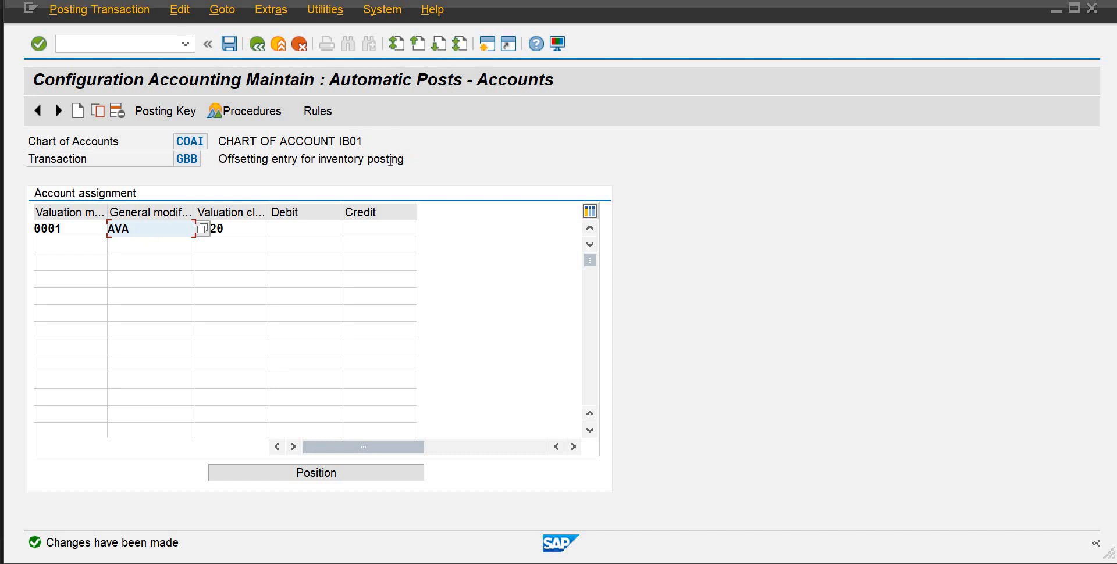
click(324, 165)
drag(324, 167, 223, 162)
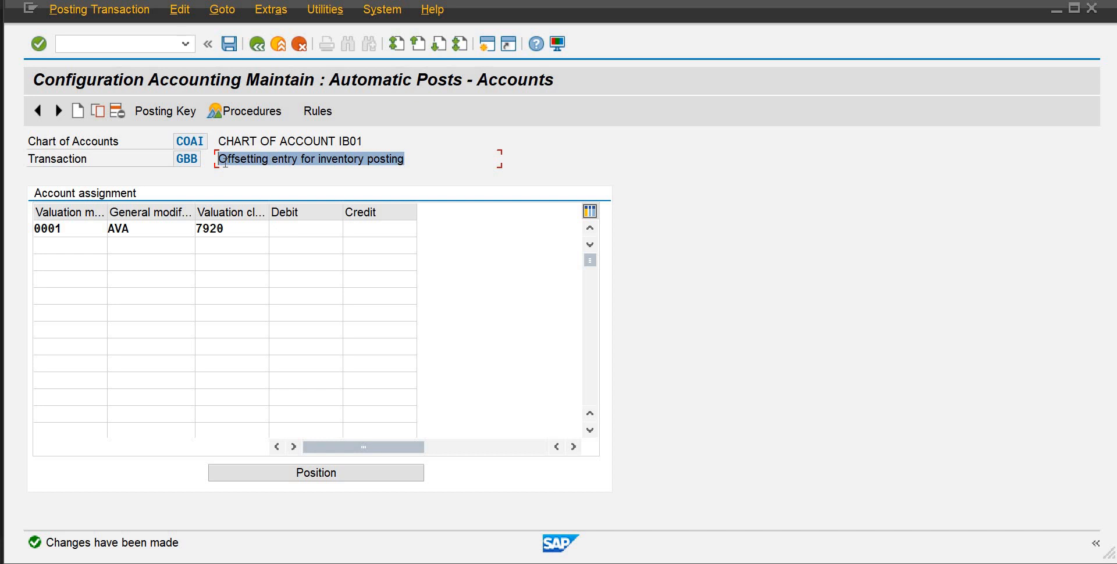
click(113, 250)
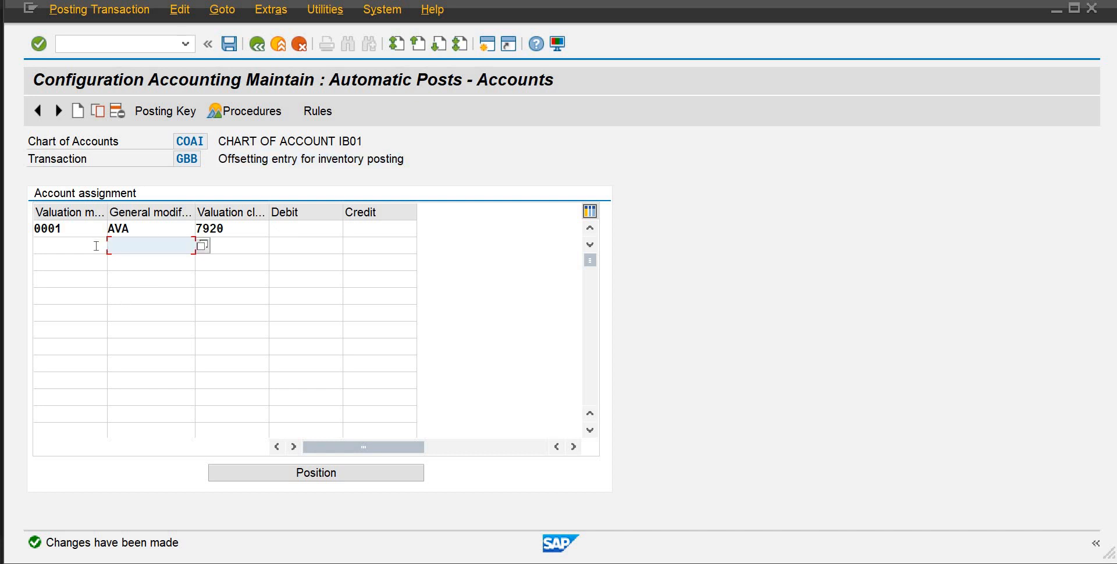
click(103, 240)
click(156, 234)
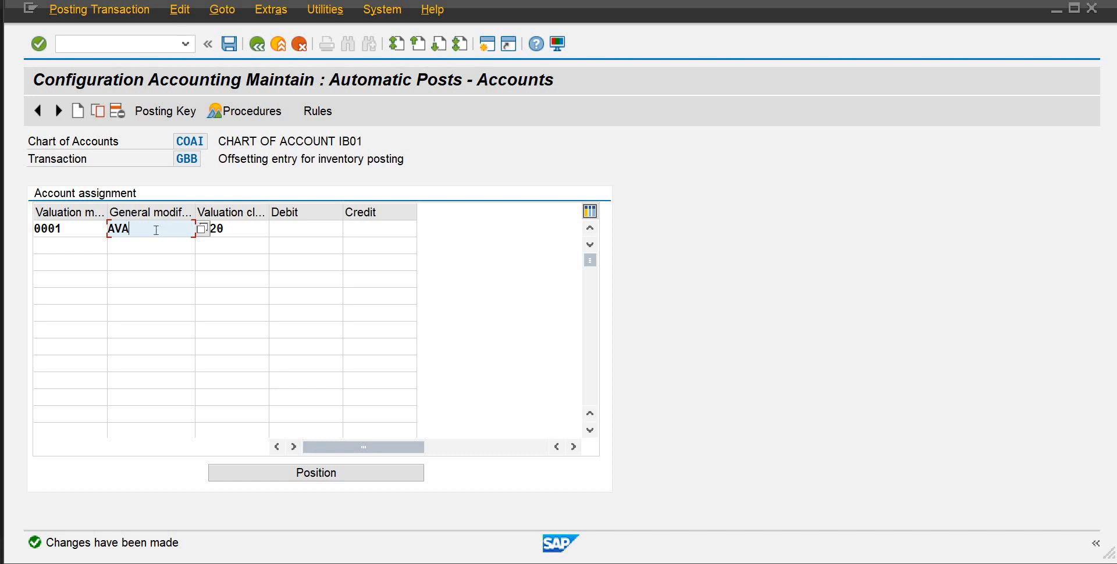
click(121, 245)
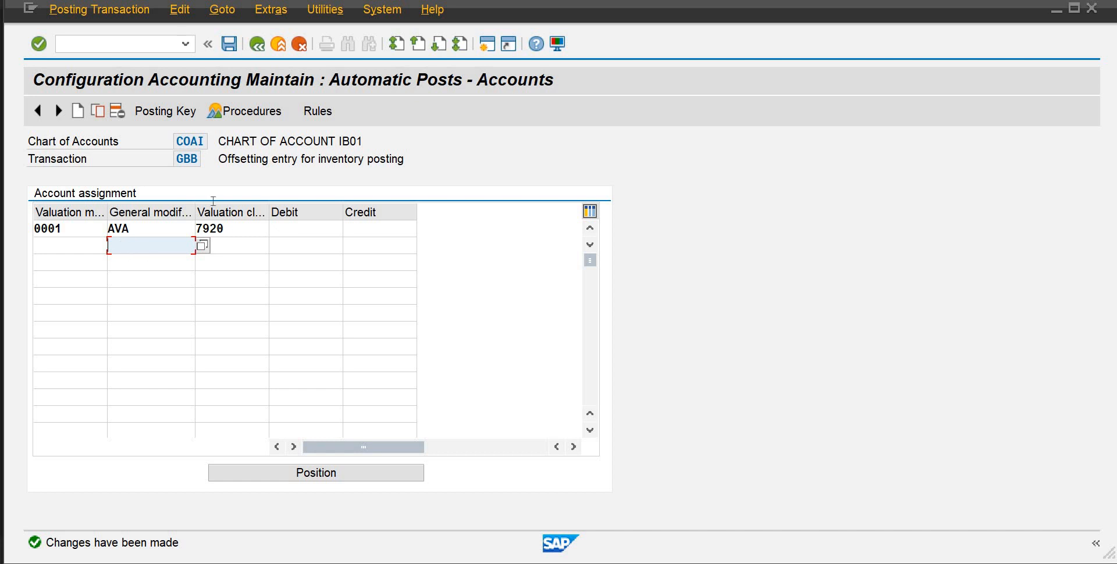
click(249, 247)
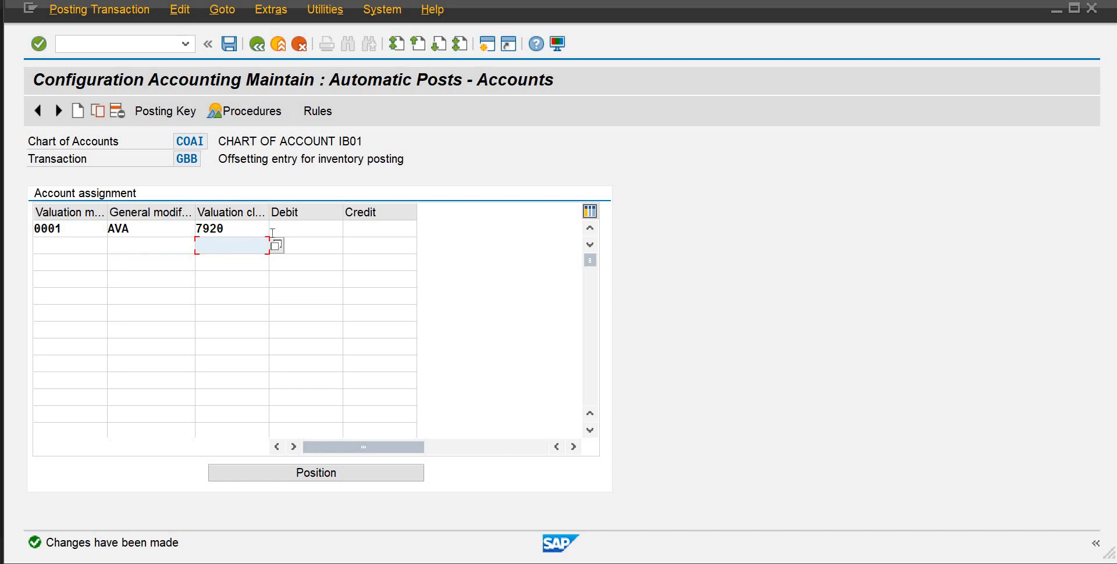
click(154, 229)
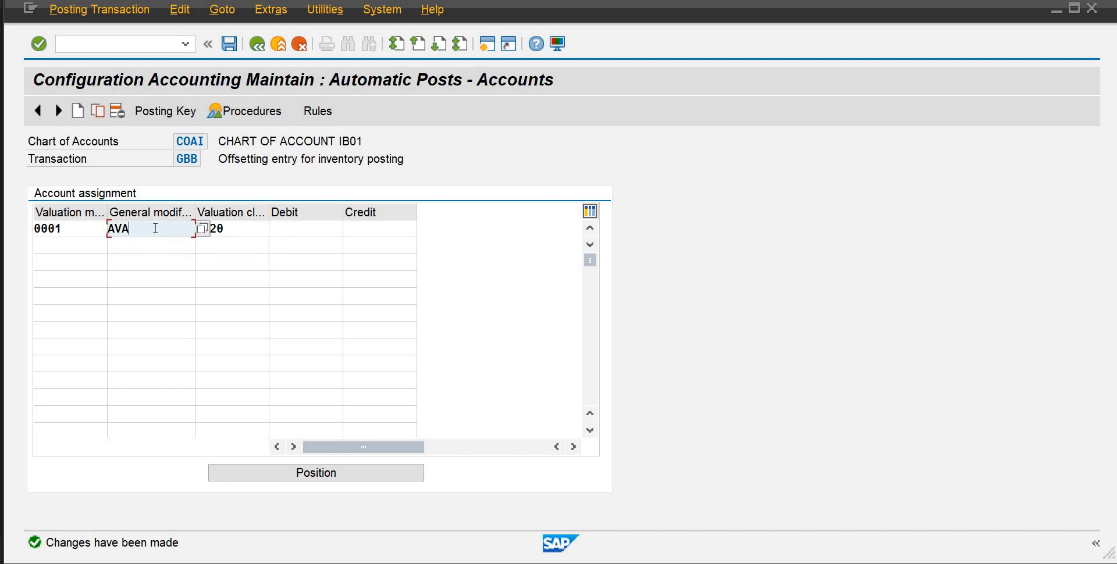
click(155, 245)
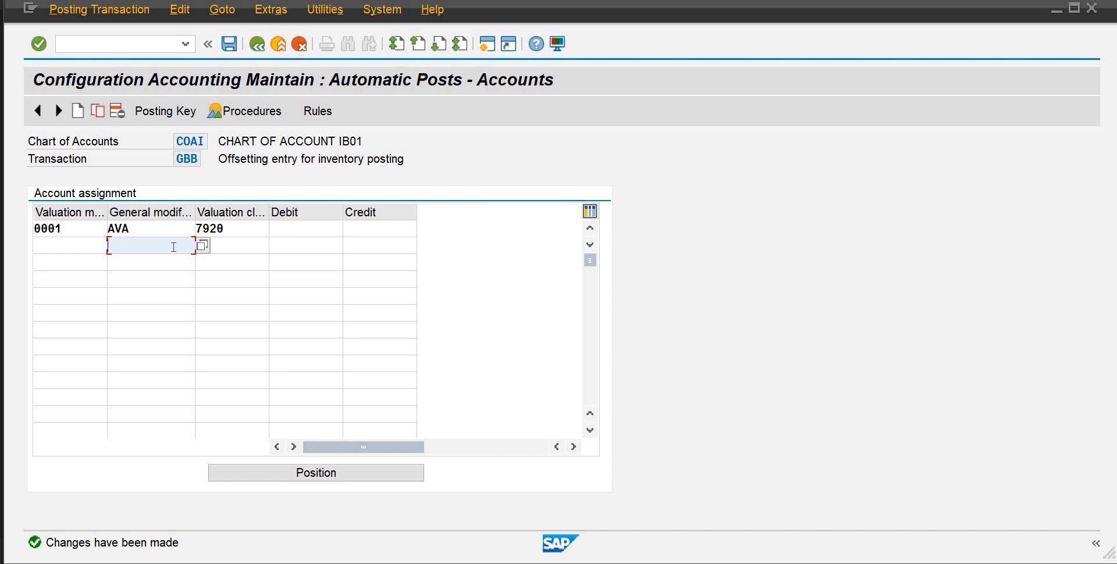
Assign the Change in Stock Account 506 as debit and credit on the AVA line, and add a line with 0001, AVI and 3000
click(322, 230)
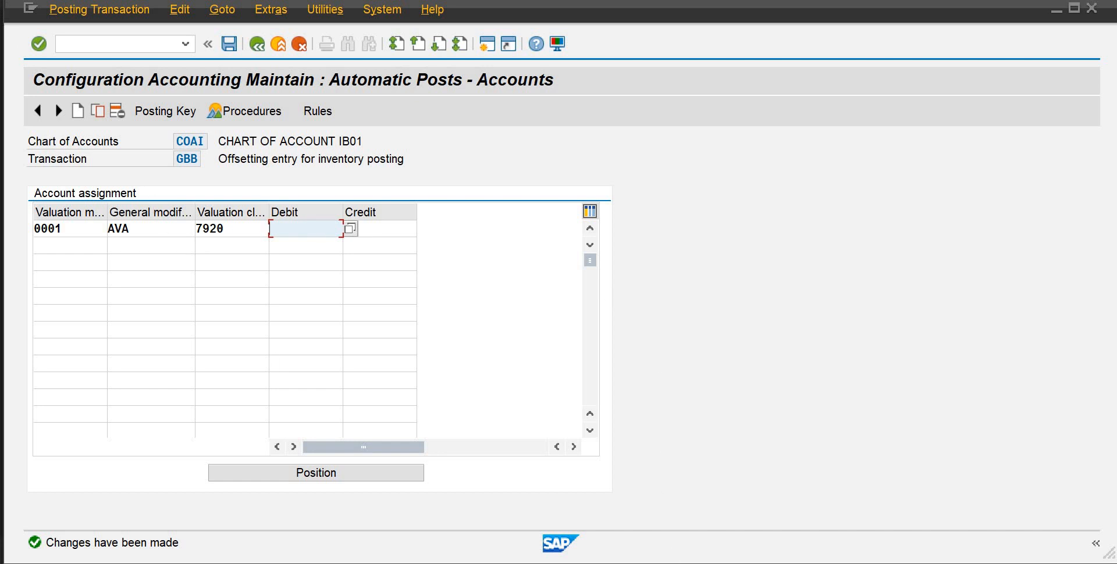
key(F4)
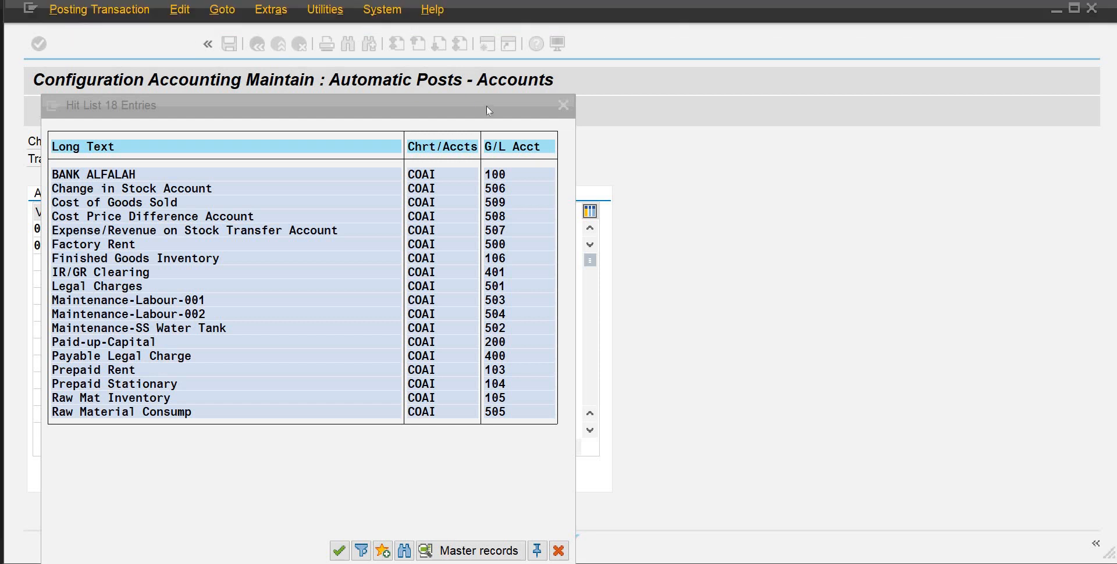
key(Escape)
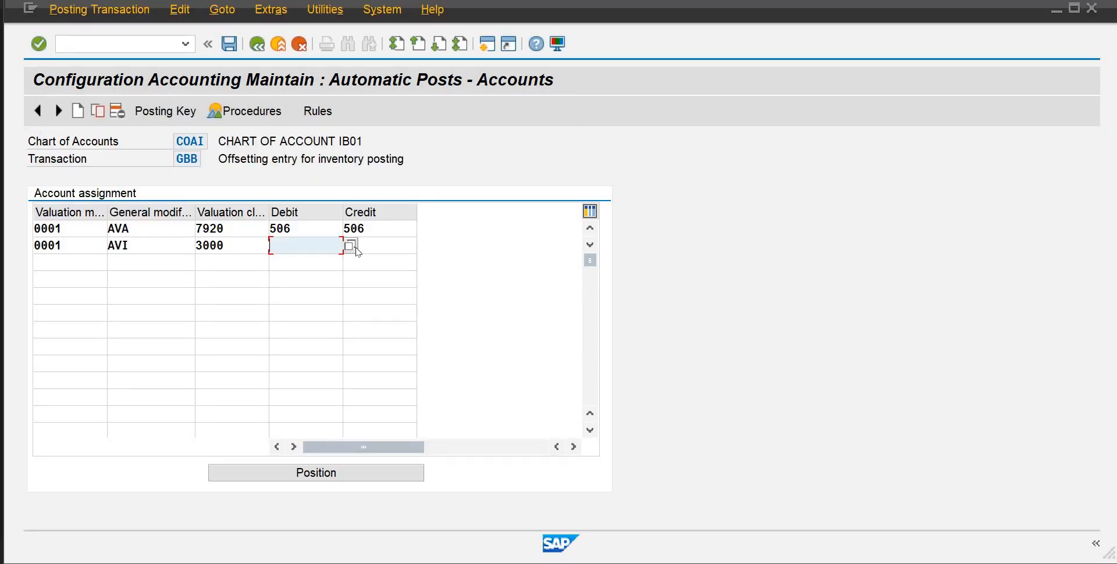
Check the STKs-3 GBB reference image in Photos and assign Raw Material Consump account 505 as debit and credit on the AVI line for class 3000
click(350, 247)
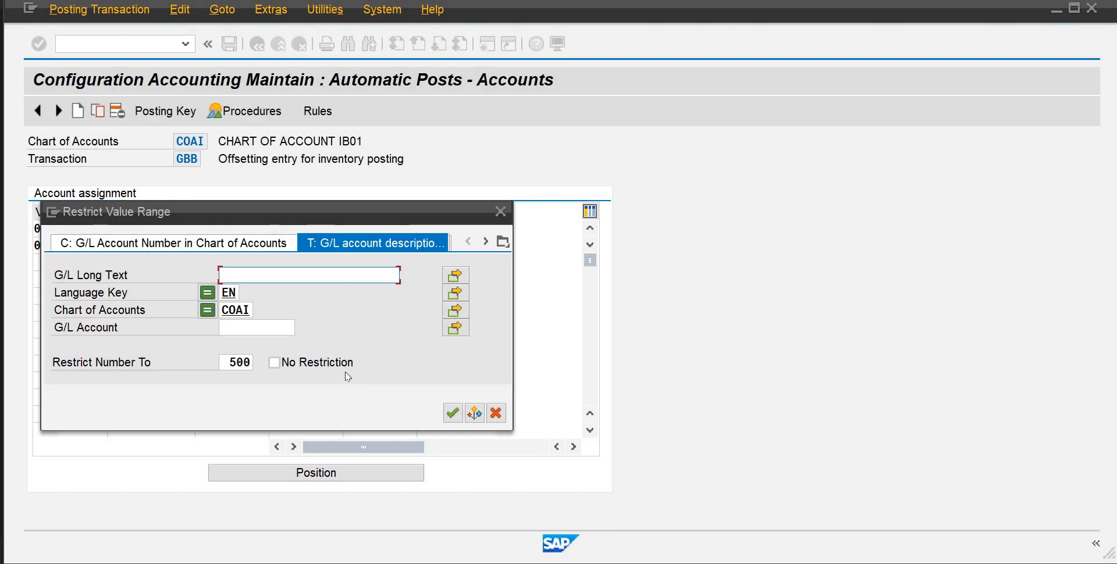
click(453, 413)
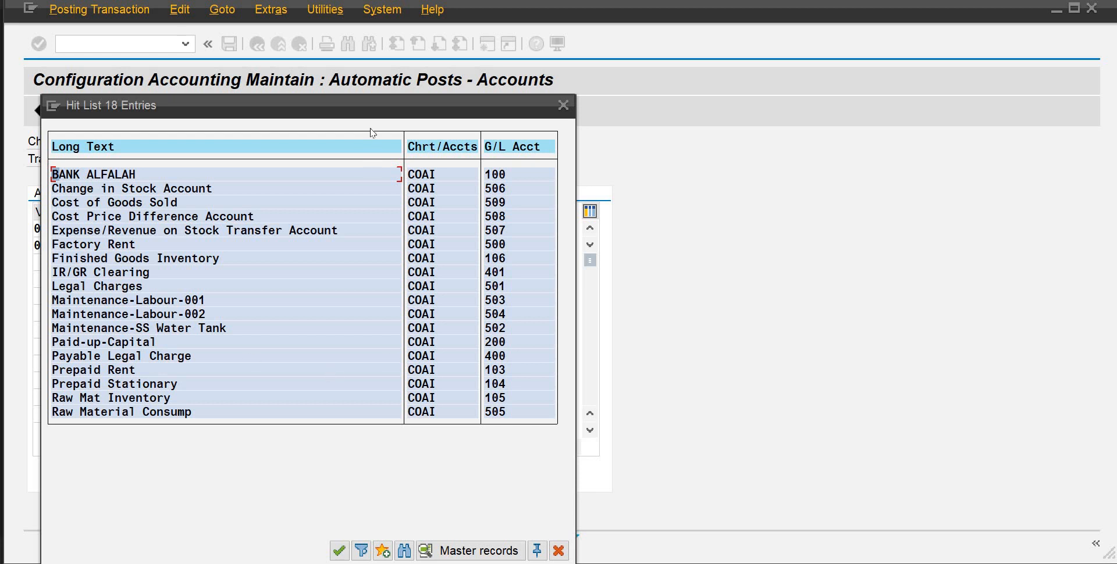
drag(354, 107, 384, 105)
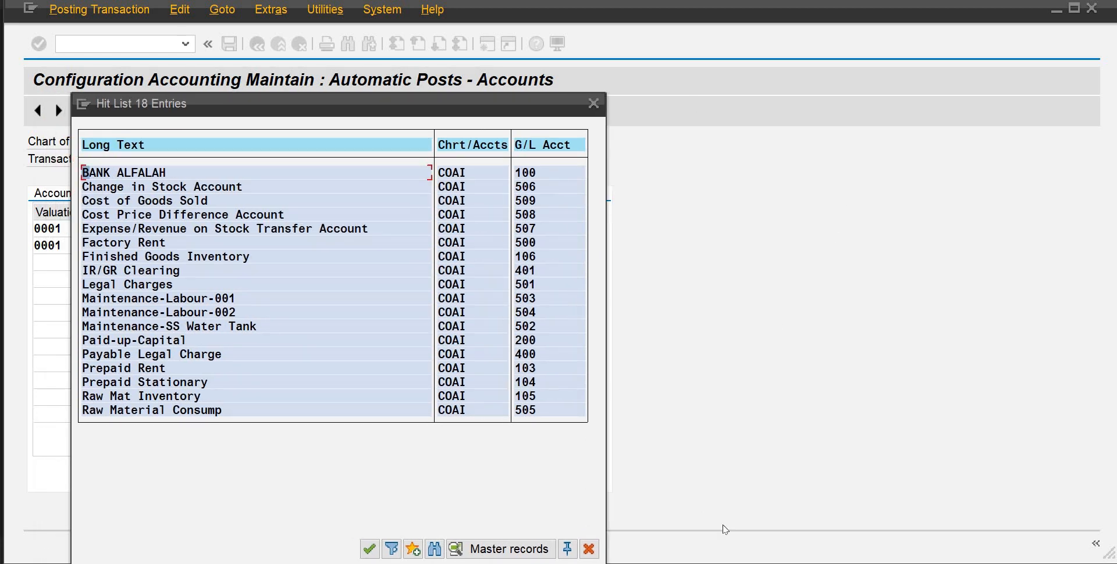
mouse_move(851, 521)
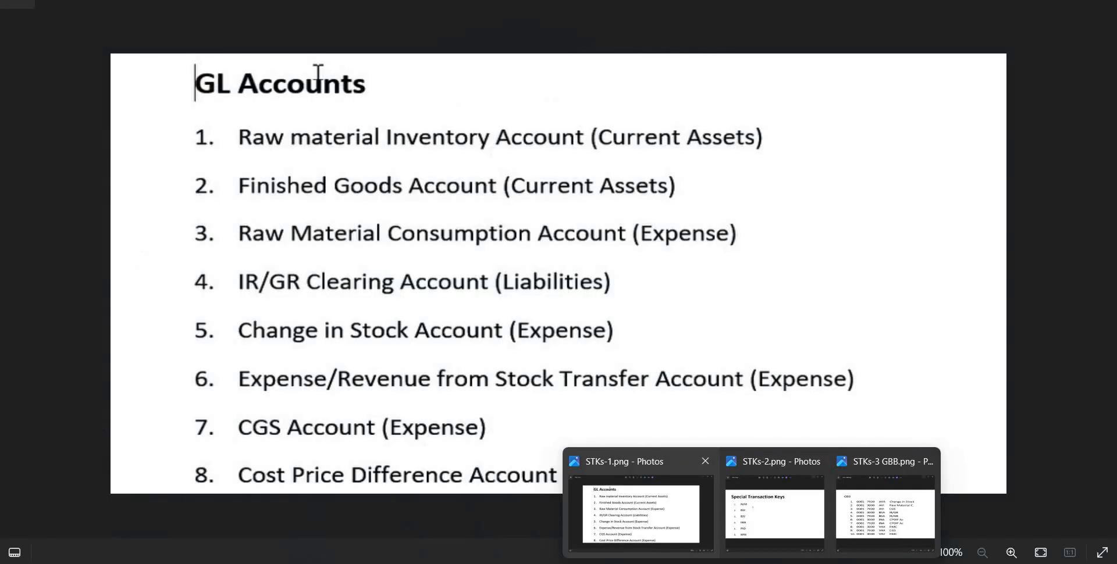
mouse_move(628, 563)
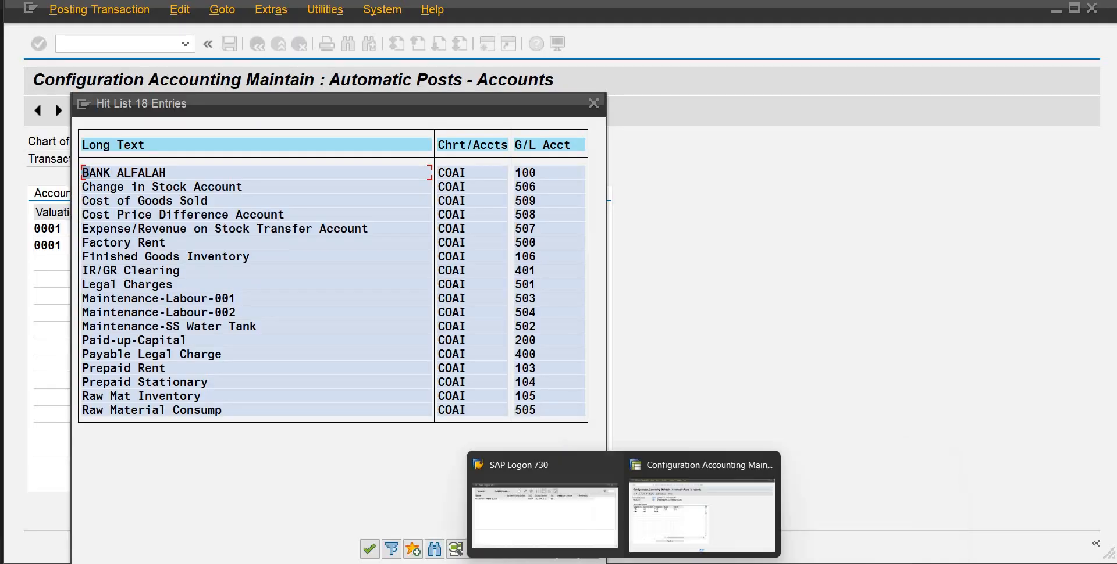
mouse_move(751, 561)
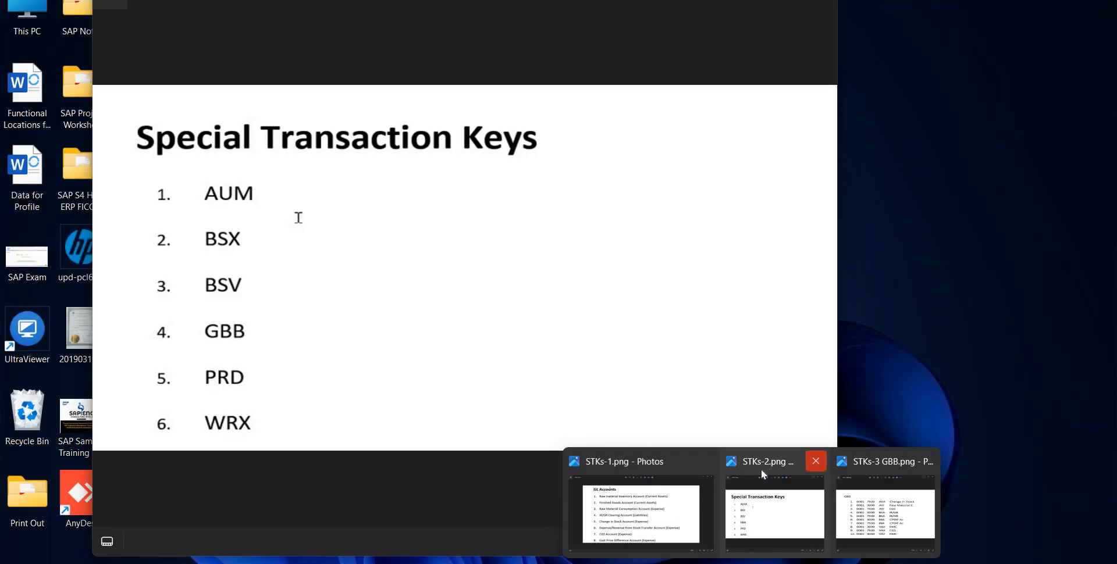
middle_click(761, 469)
click(761, 469)
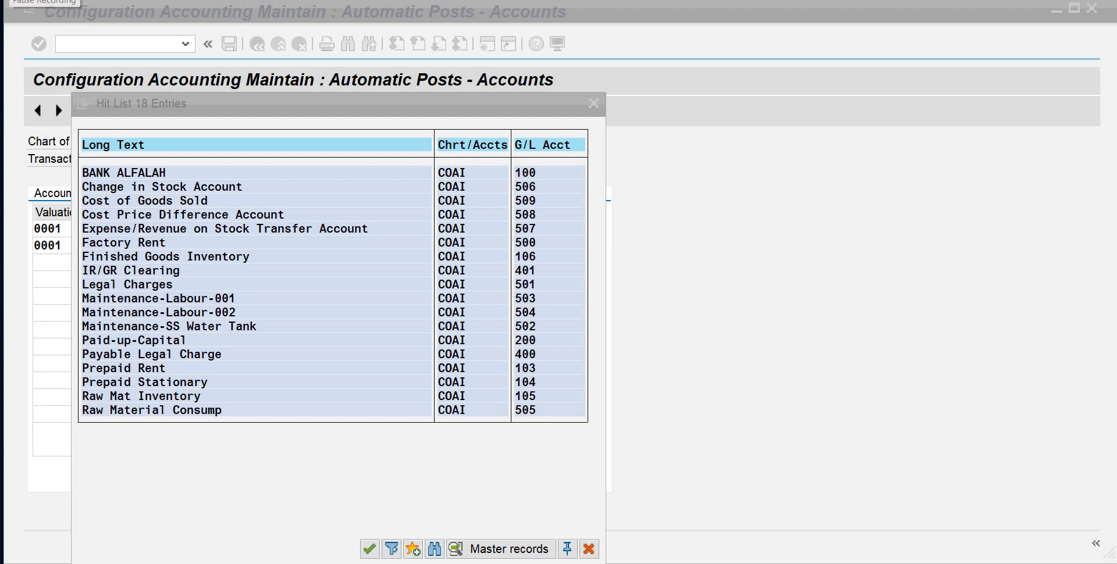
click(203, 413)
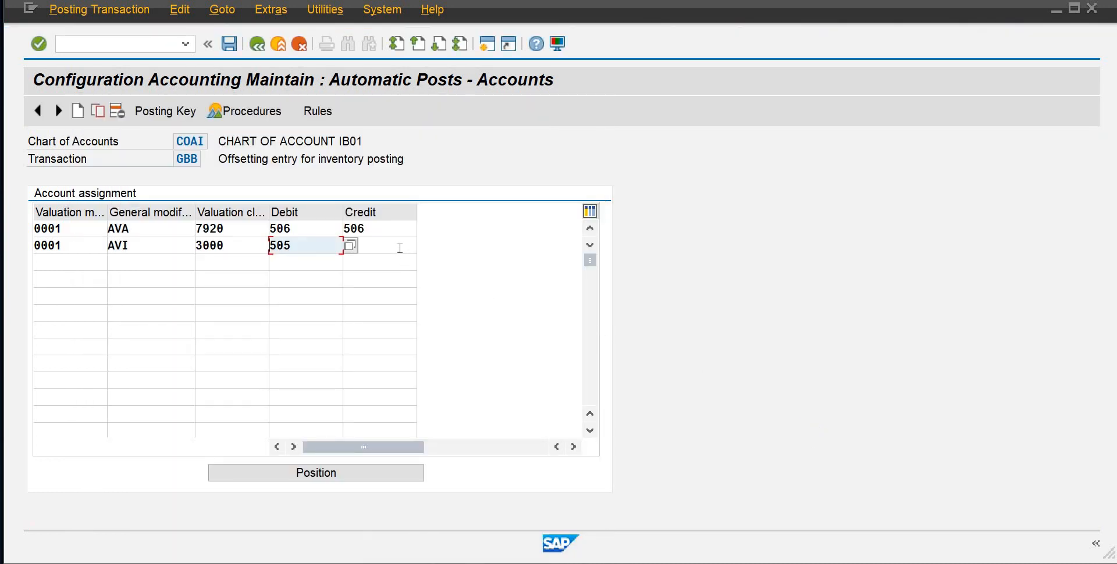
click(400, 248)
text(505)
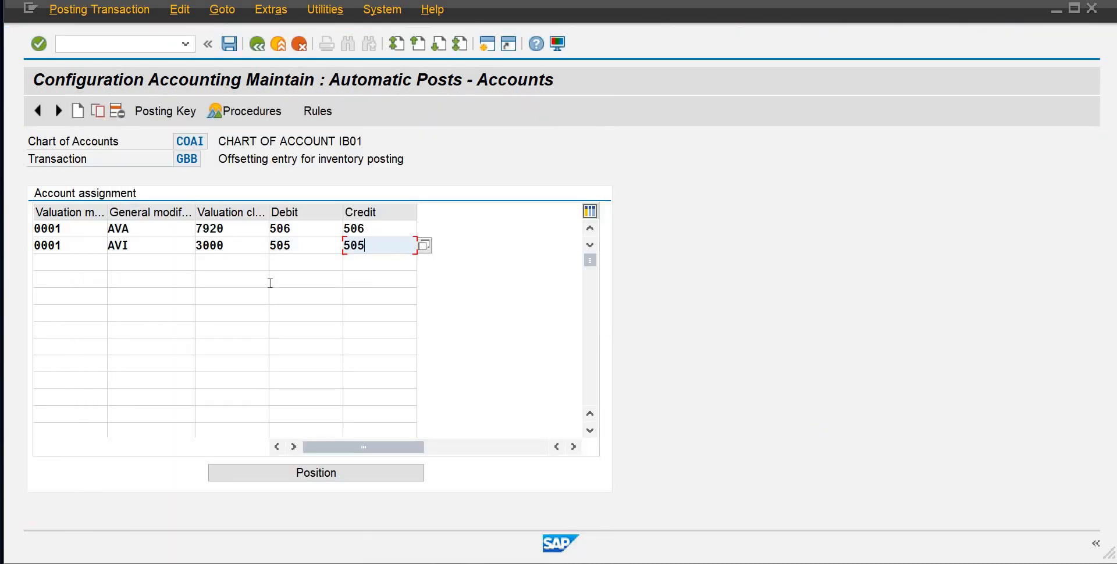
Add a GBB line with valuation modifier 0001, general modification AVI and valuation class 7920, assigning account 509 as debit and credit
click(65, 257)
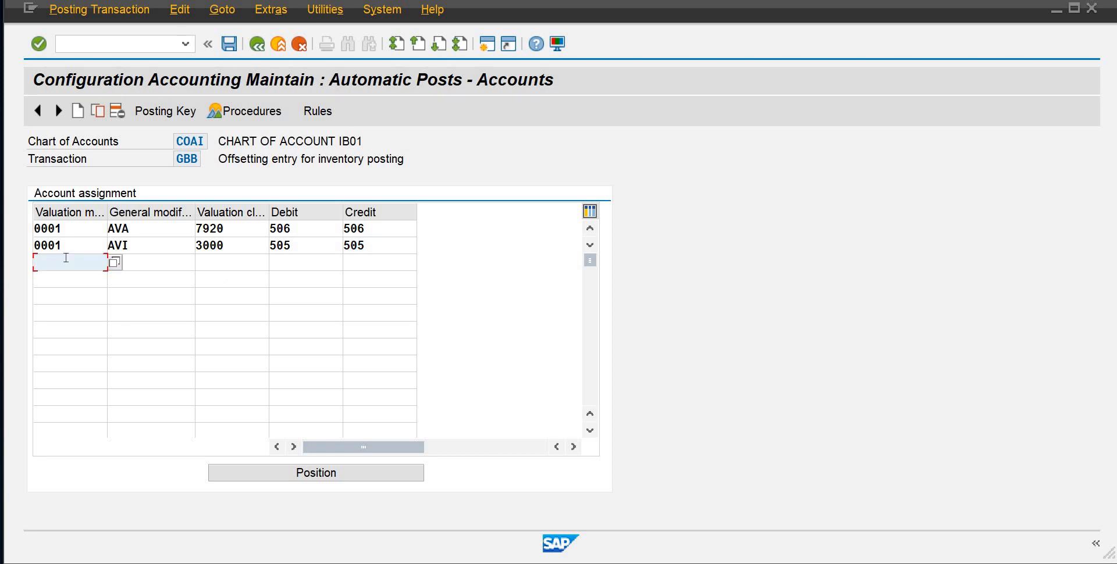
text(000)
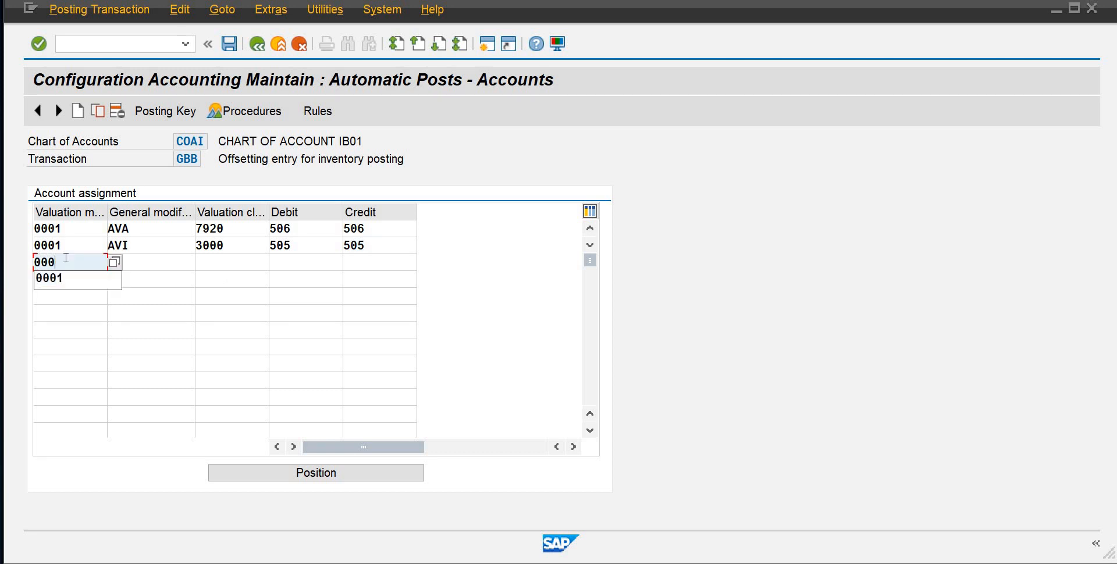
text(1)
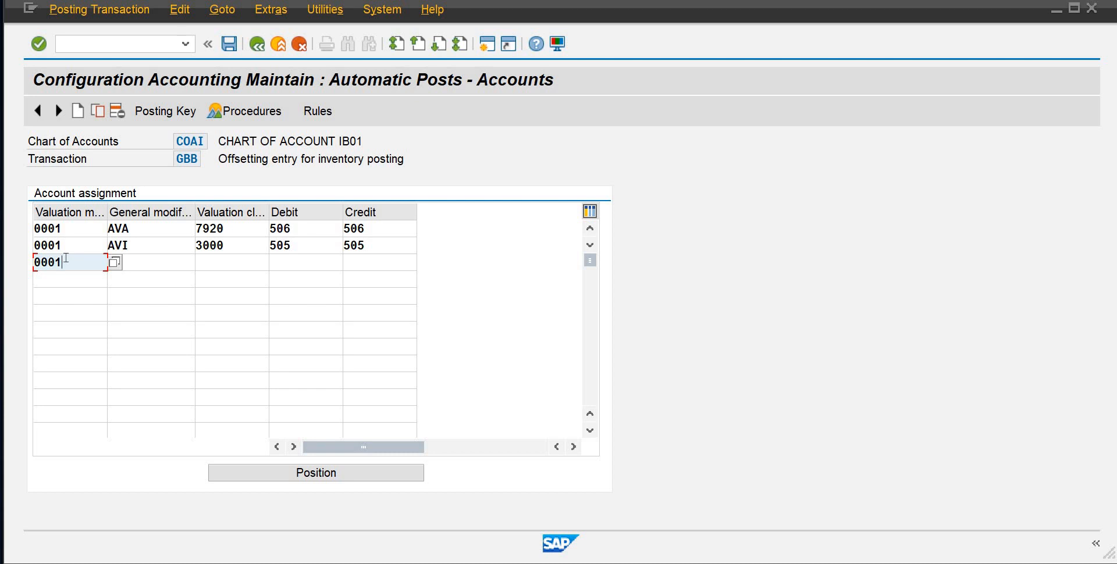
key(Tab)
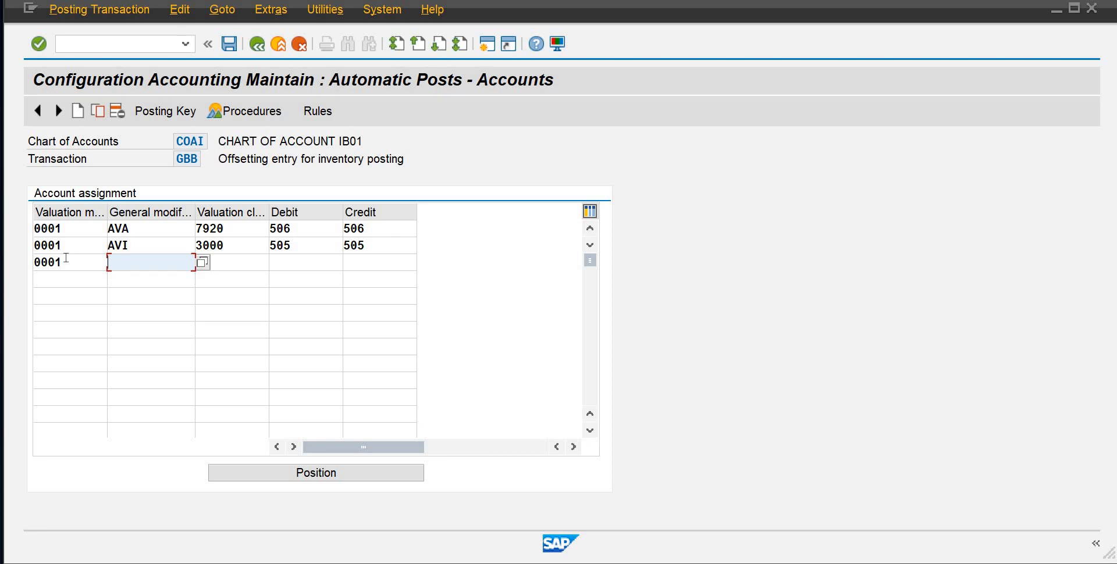
text(AV)
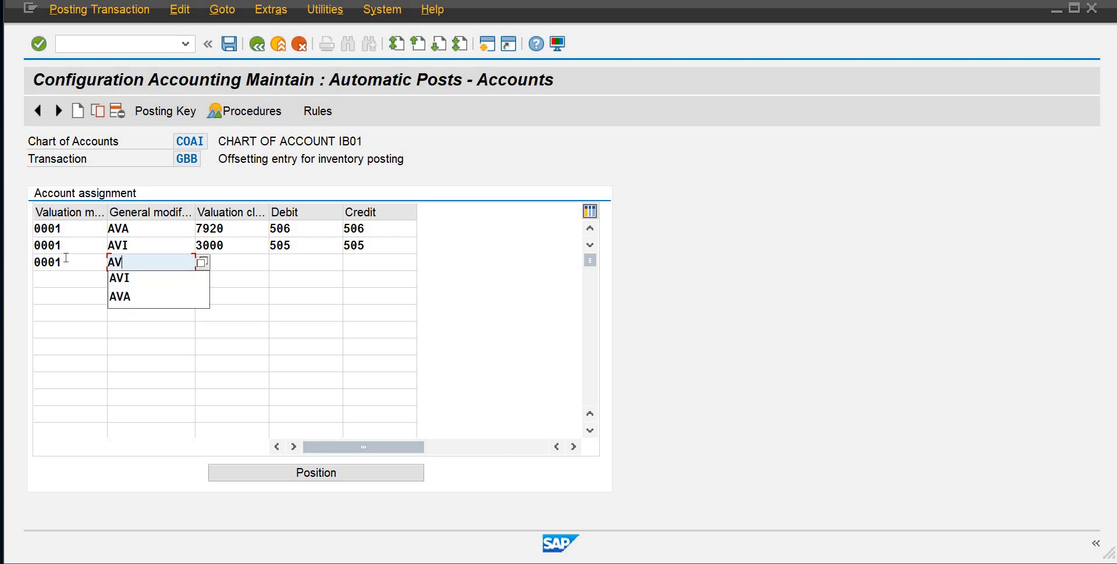
text(I)
key(Tab)
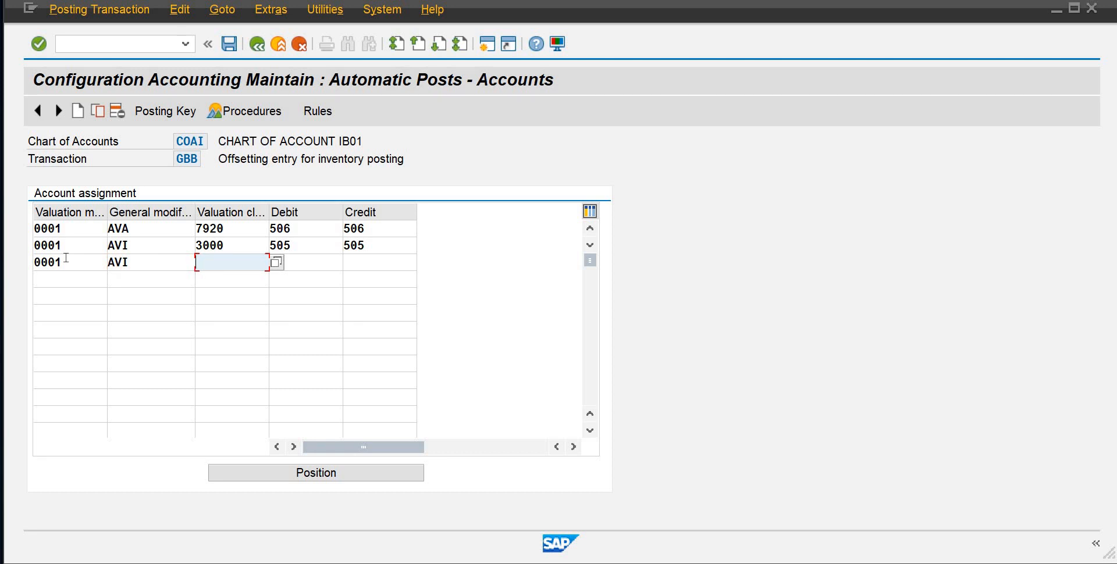
text(7920)
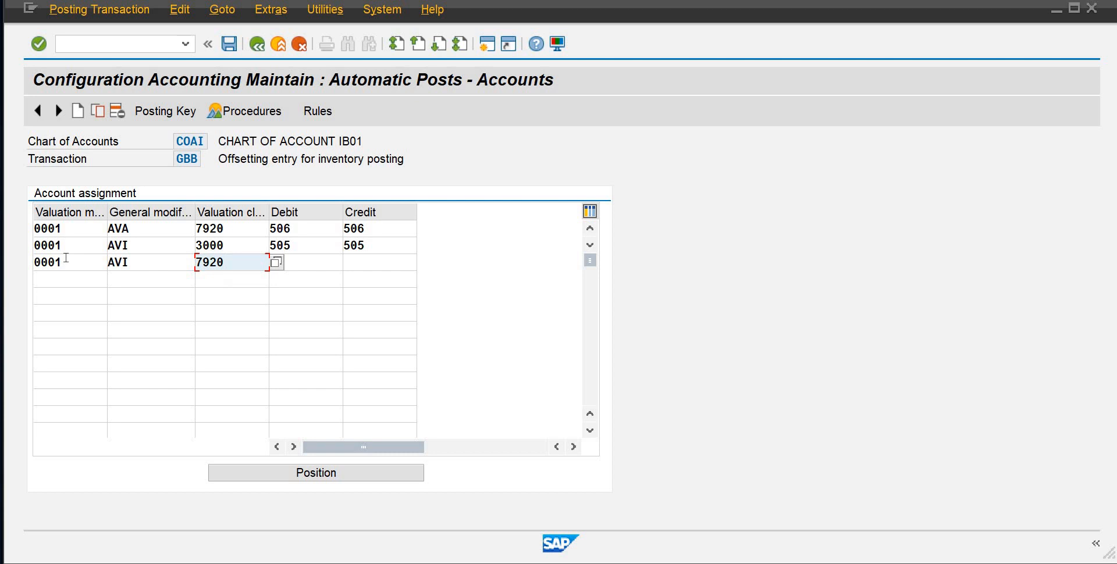
key(Tab)
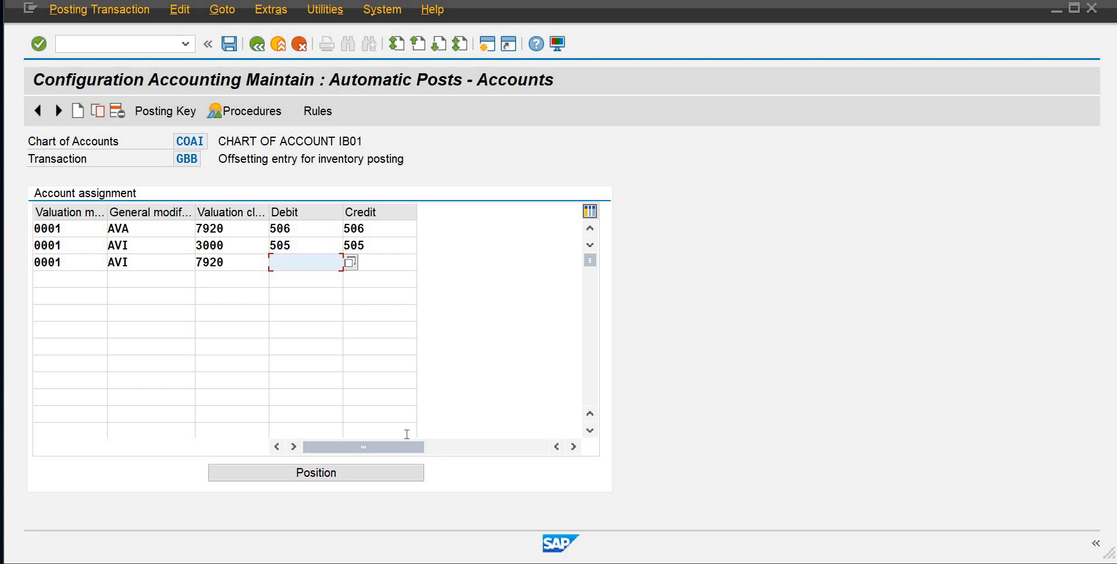
text(509)
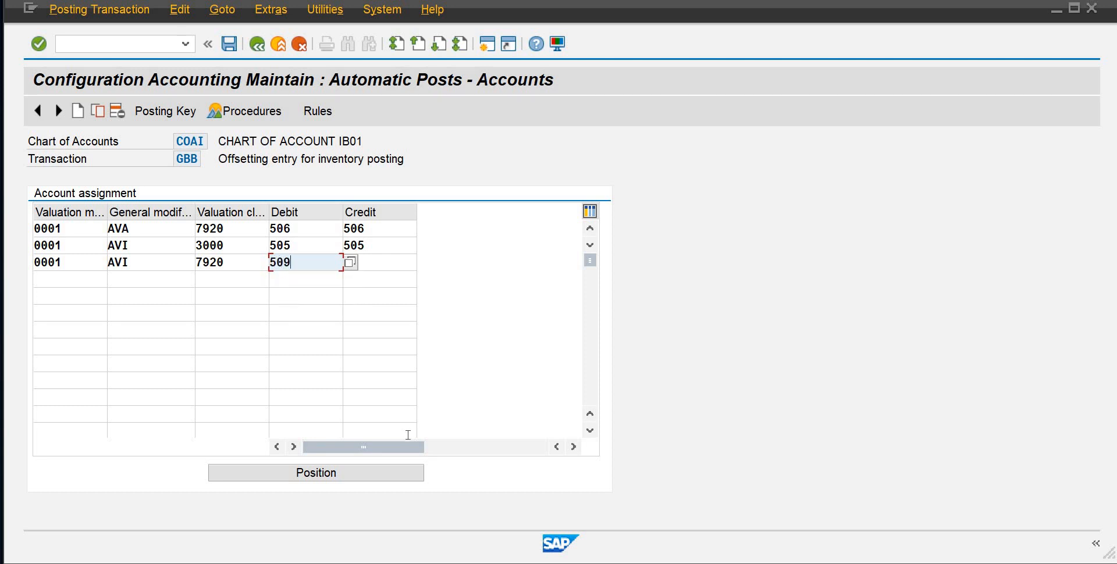
key(Tab)
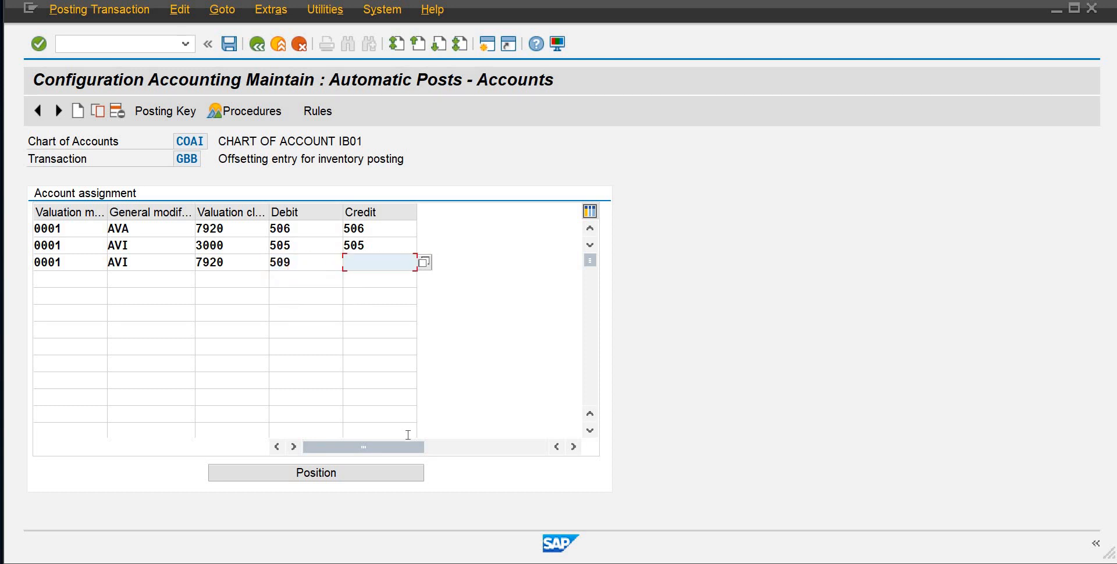
text(509)
Add a line with valuation modifier 0001, general modification BSA and valuation class 3000 below the AVI lines
click(64, 279)
text(0001)
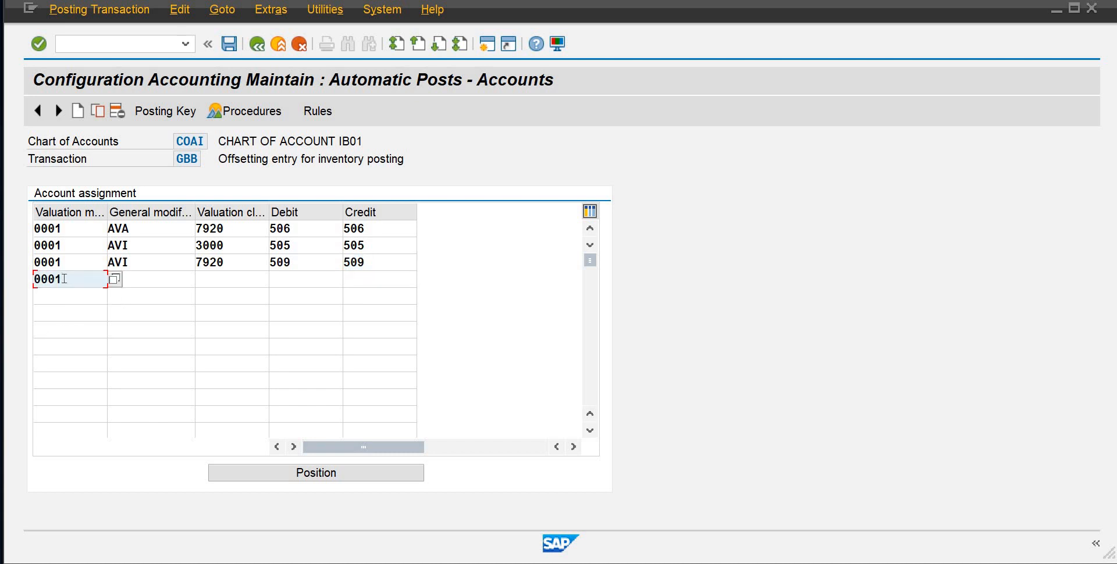
key(Tab)
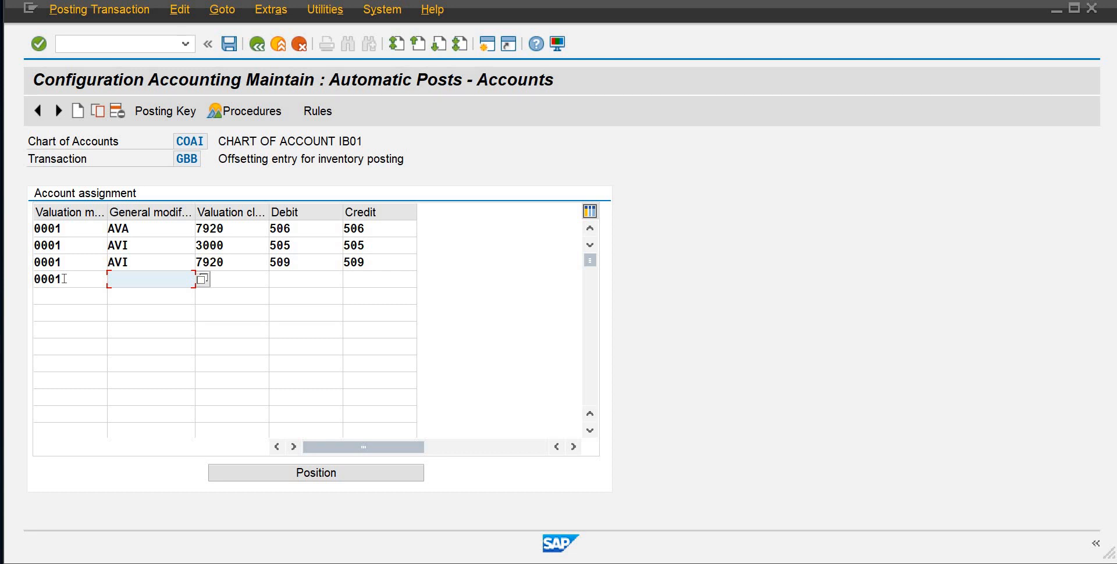
text(BSA)
key(Tab)
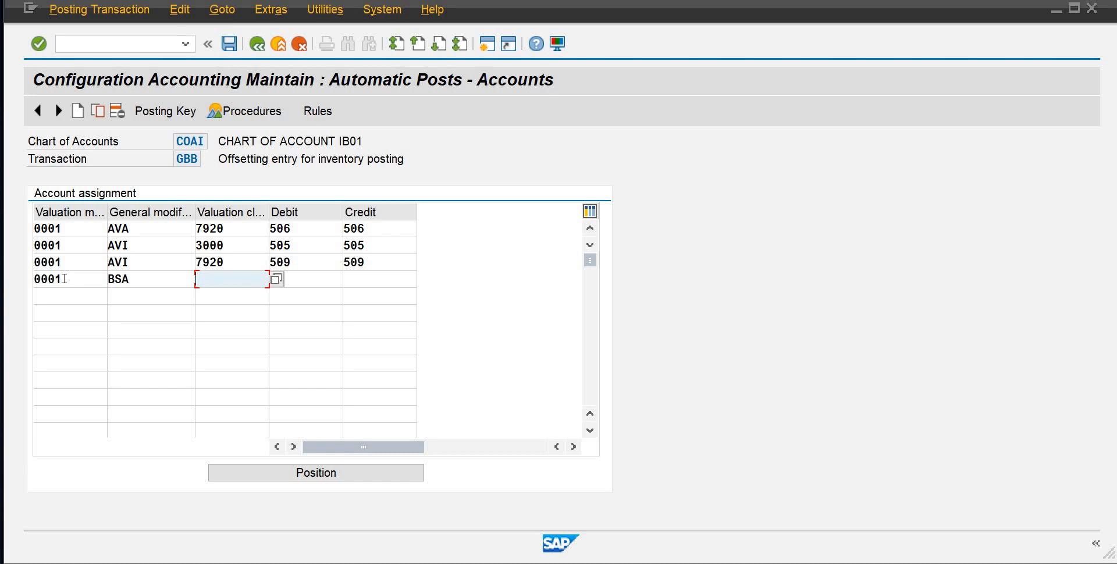
text(3000)
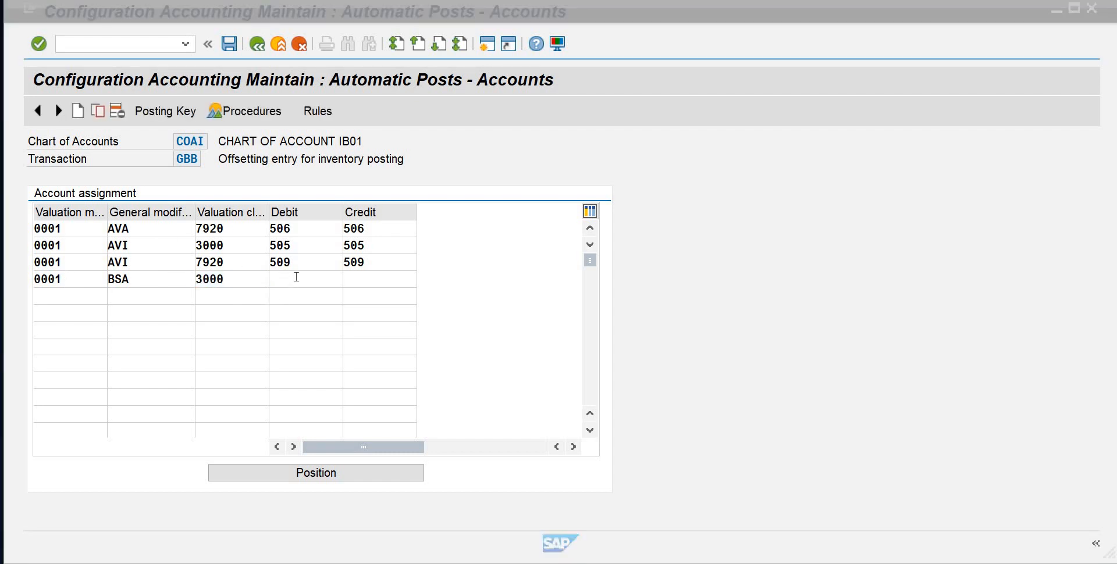
click(26, 309)
Add a second BSA line with valuation modifier 0001 and valuation class 7920
click(48, 289)
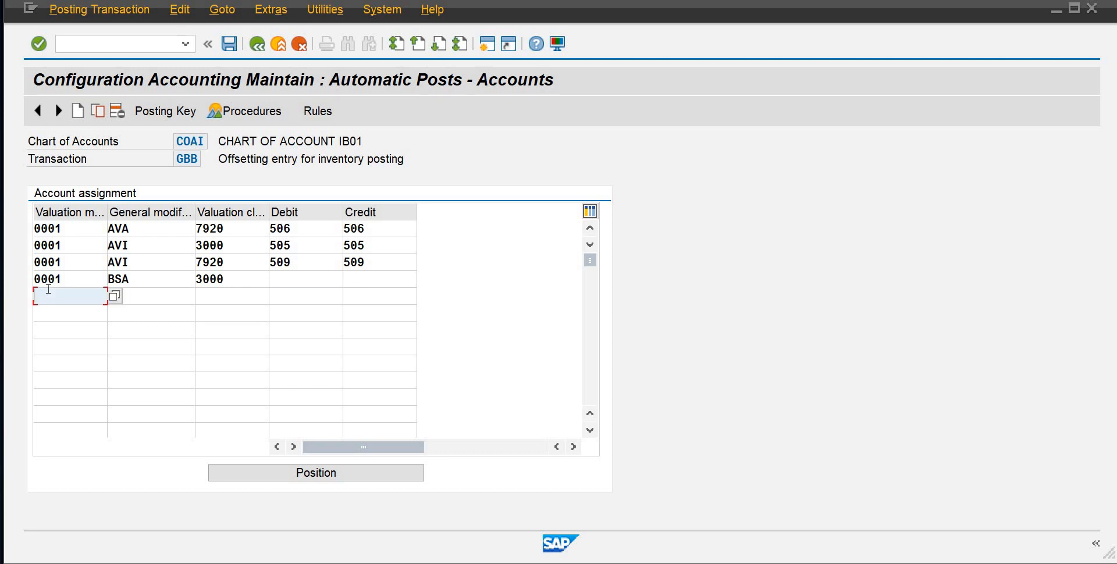
text(0001)
key(Tab)
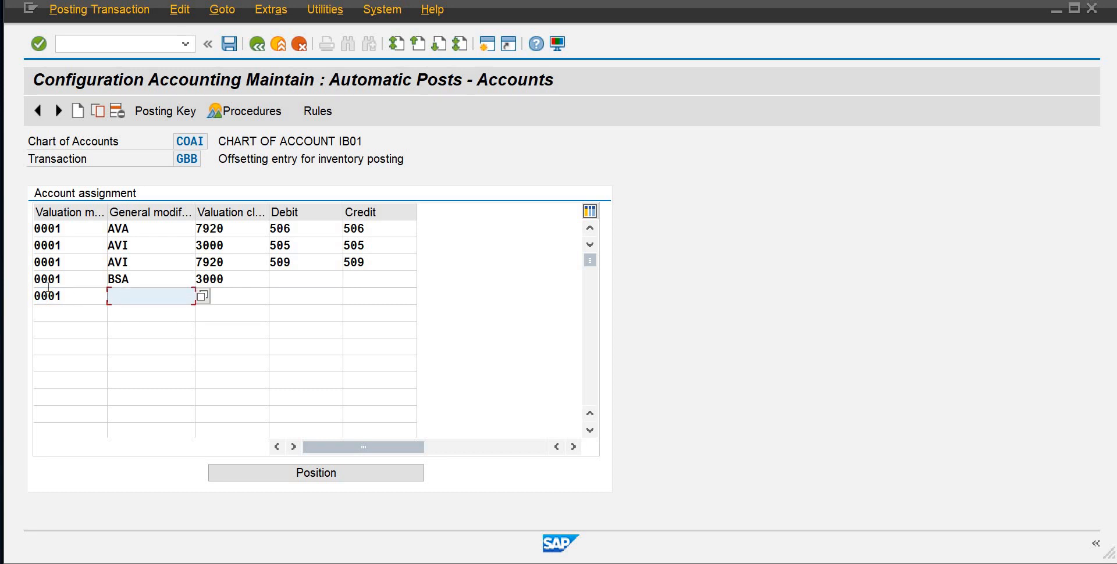
text(BSA)
click(233, 293)
text(720)
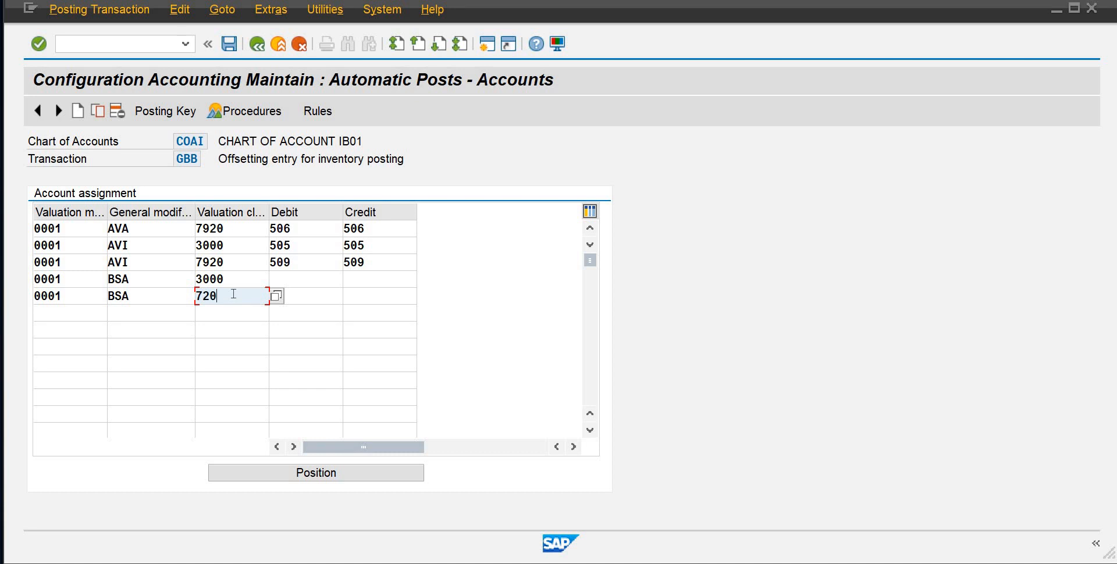
key(BackSpace)
key(BackSpace)
text(920)
Add a line with valuation modifier 0001, general modification INA and valuation class 3000 below the BSA lines
click(61, 313)
text(000)
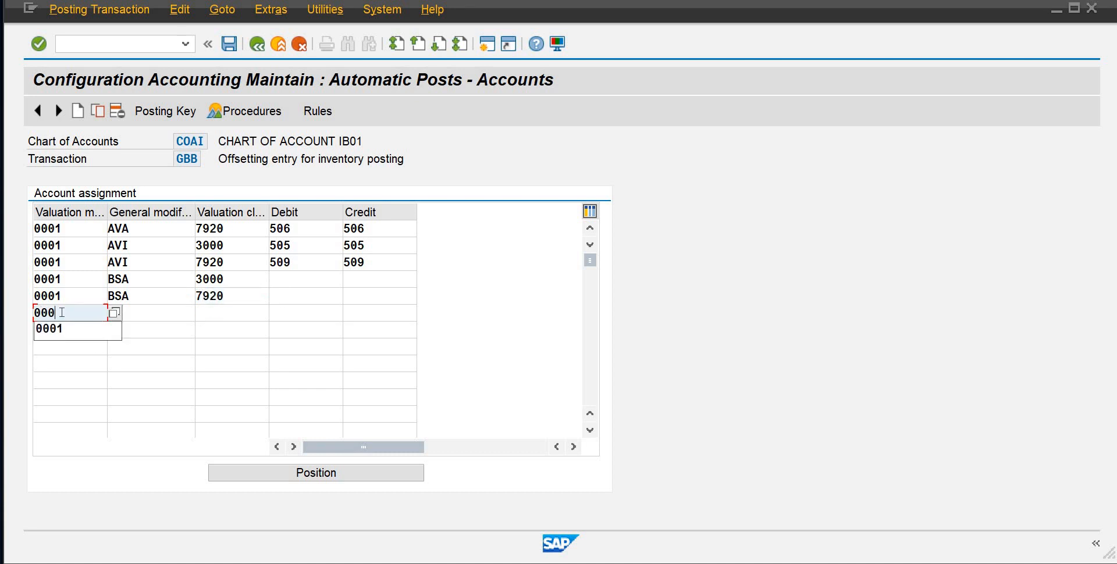
text(1)
key(Tab)
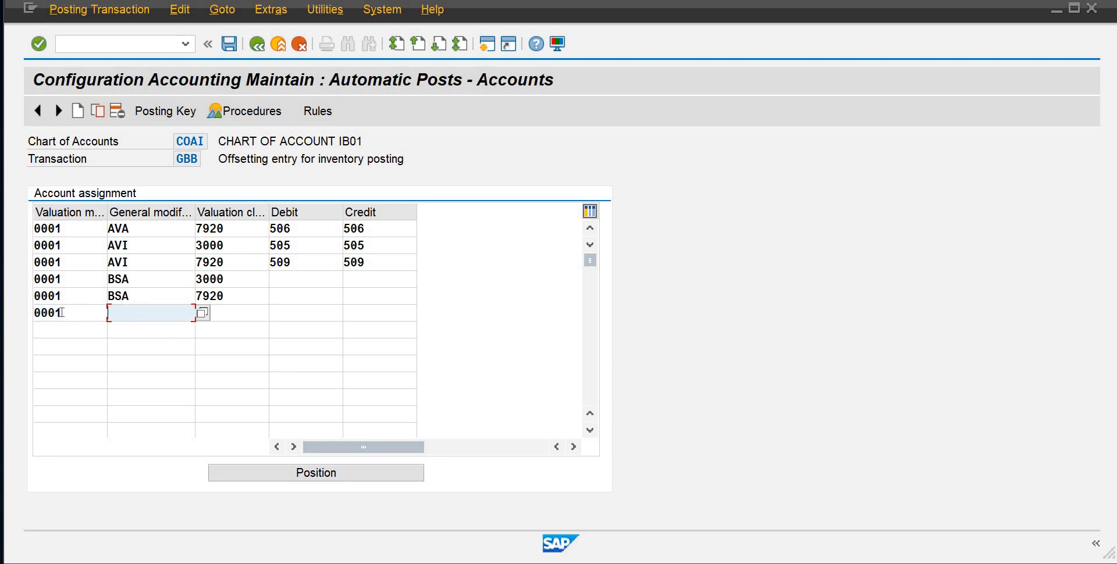
text(INA)
key(Tab)
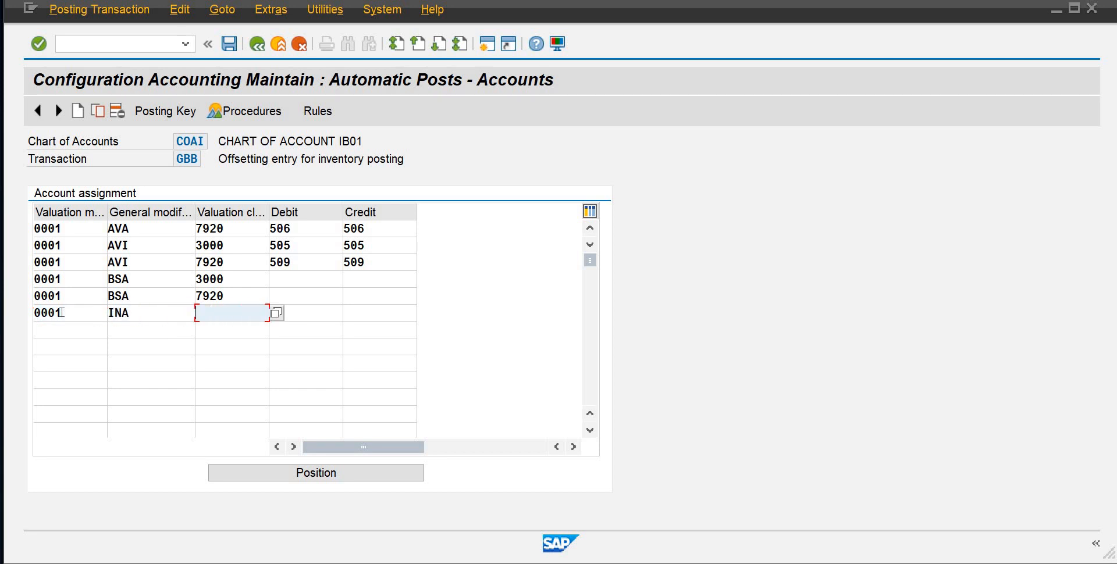
text(3000)
Add a second INA line with valuation modifier 0001 and valuation class 7920
click(43, 332)
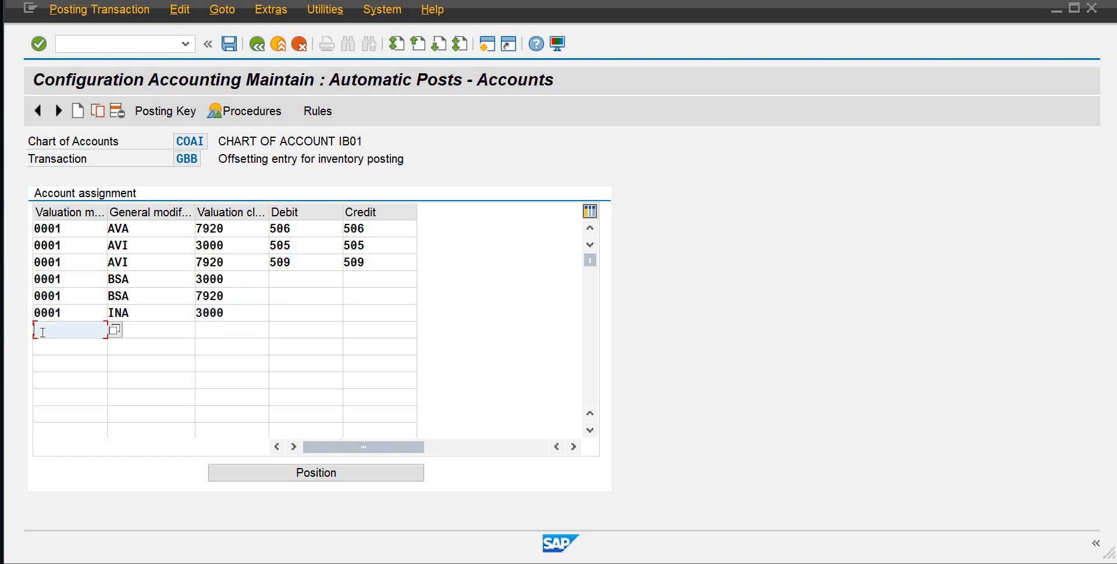
text(0001)
key(Tab)
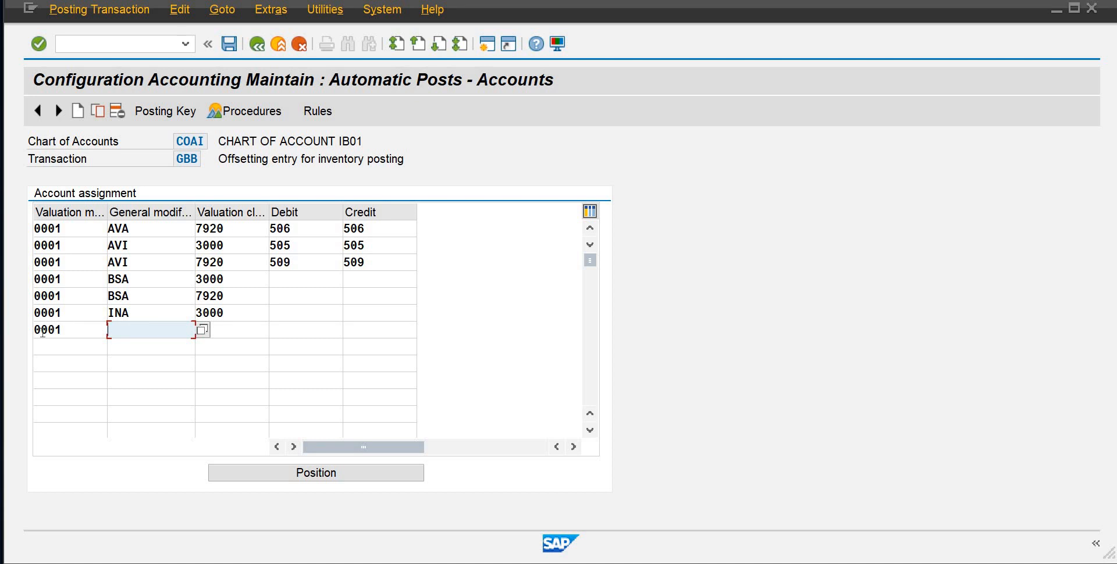
text(INA)
key(Tab)
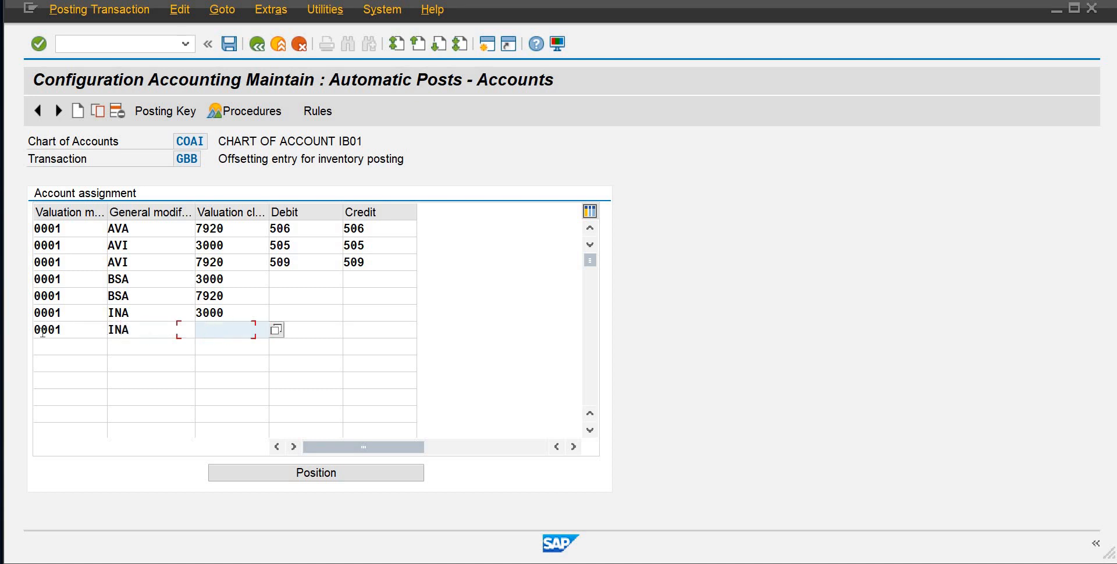
text(7920)
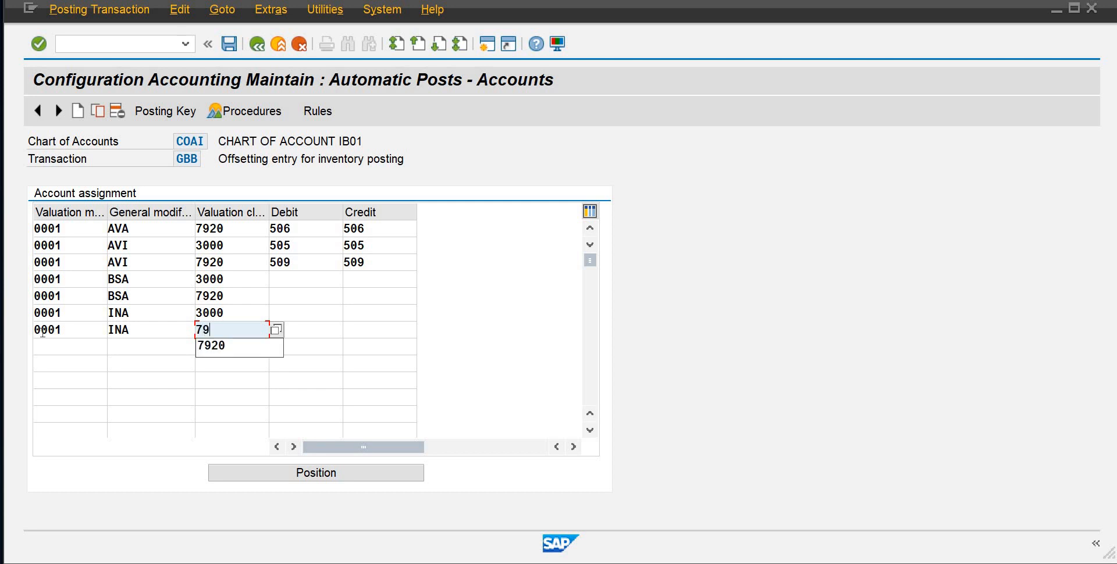
Add a line with valuation modifier 0001, general modification VAX and valuation class 3000 below the INA lines
click(48, 346)
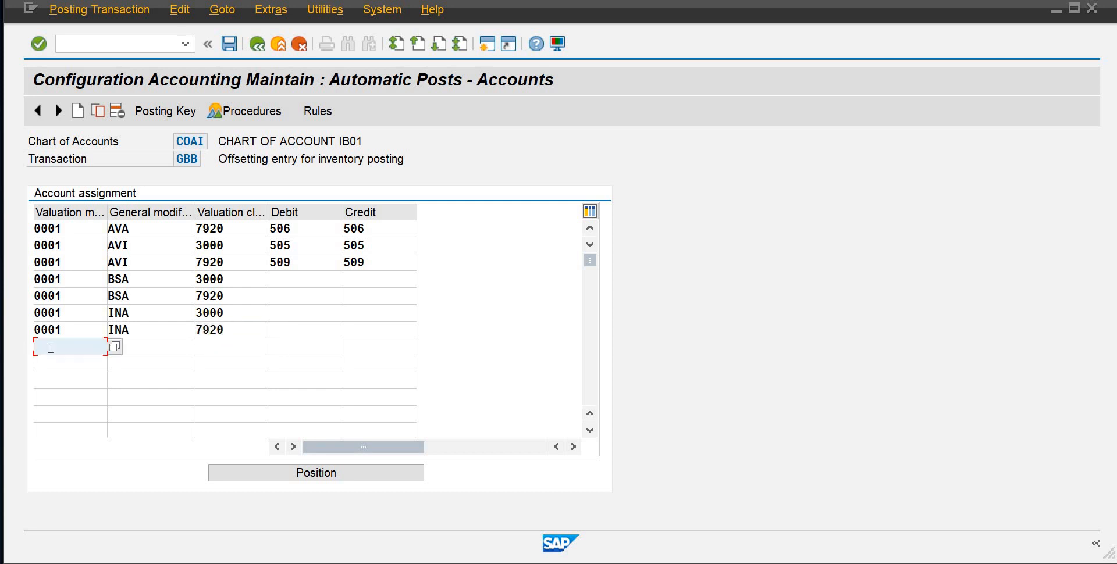
text(0001)
key(Tab)
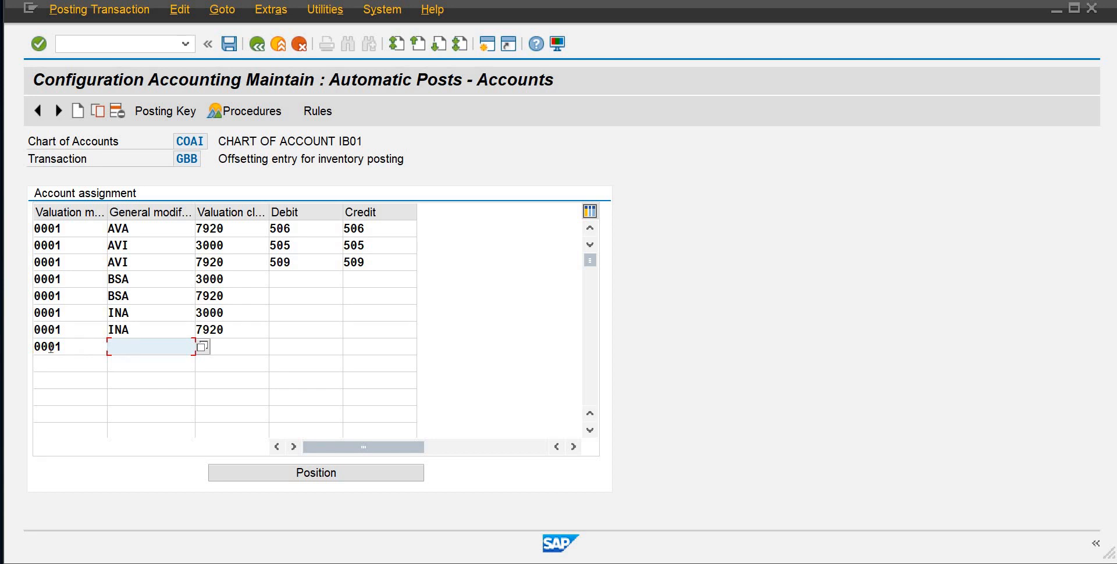
text(VAX)
key(Tab)
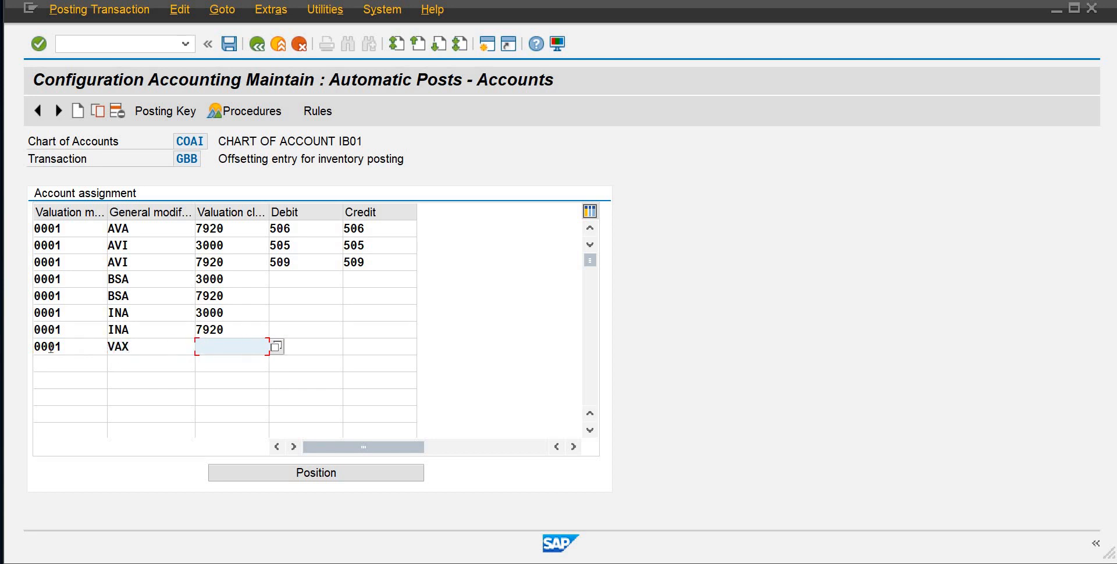
text(3000)
key(Down)
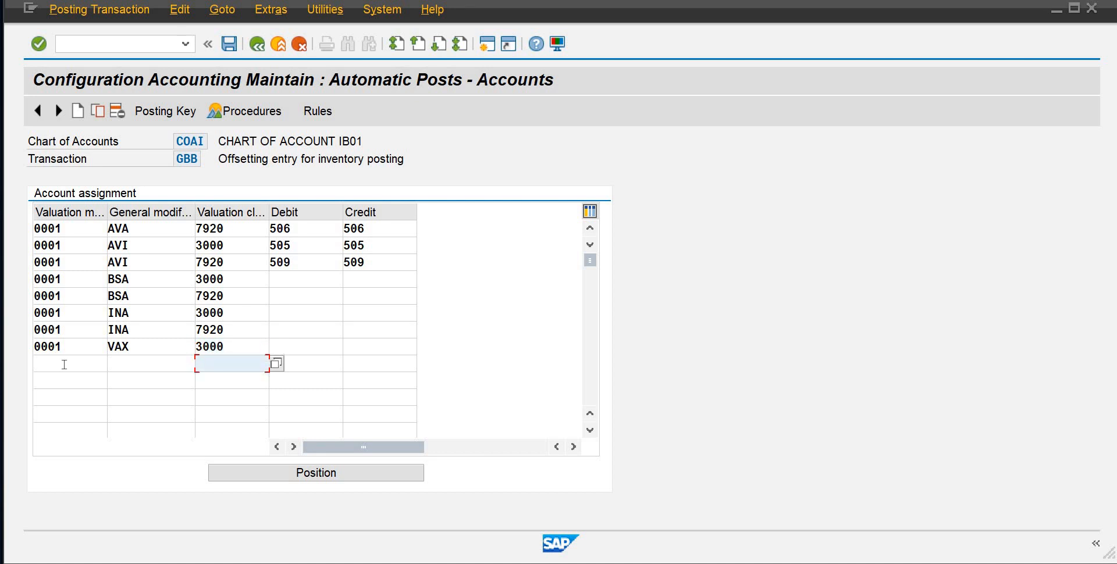
Add a second VAX line with valuation modifier 0001 and valuation class 7920
click(64, 364)
text(0001)
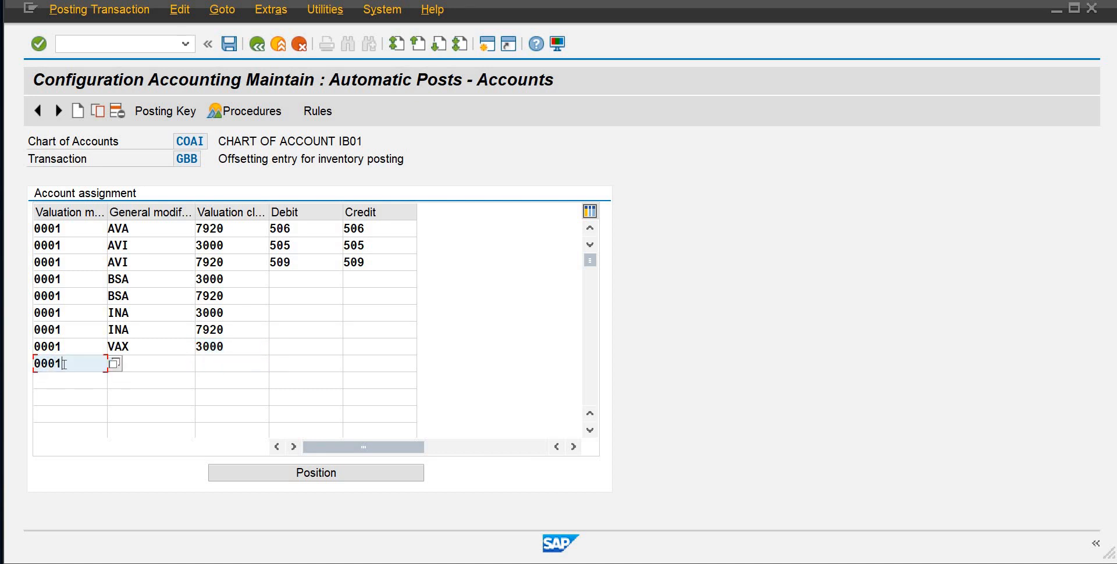
key(Tab)
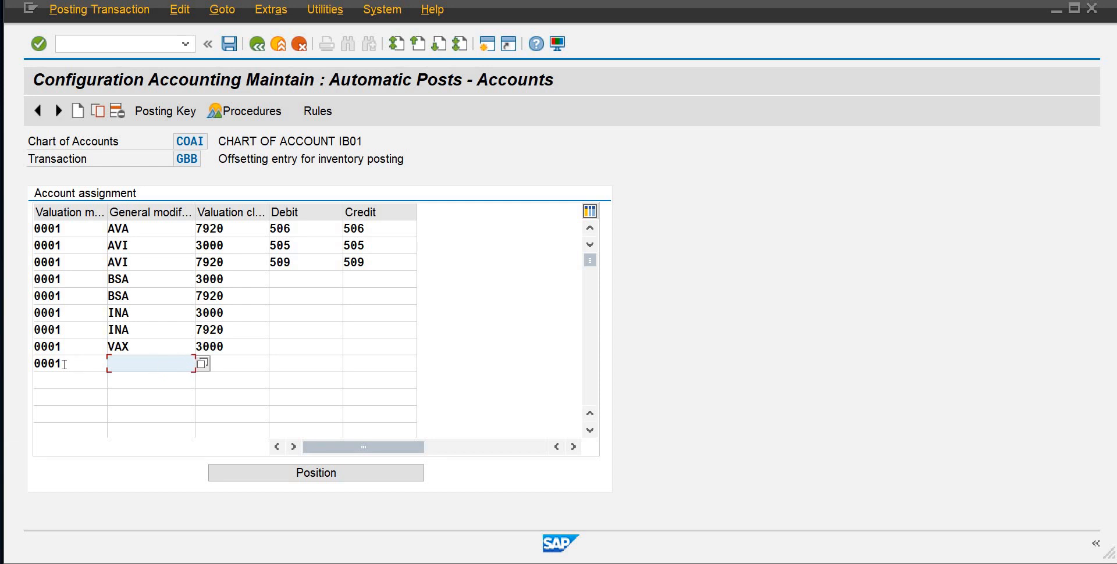
text(VAX)
key(Tab)
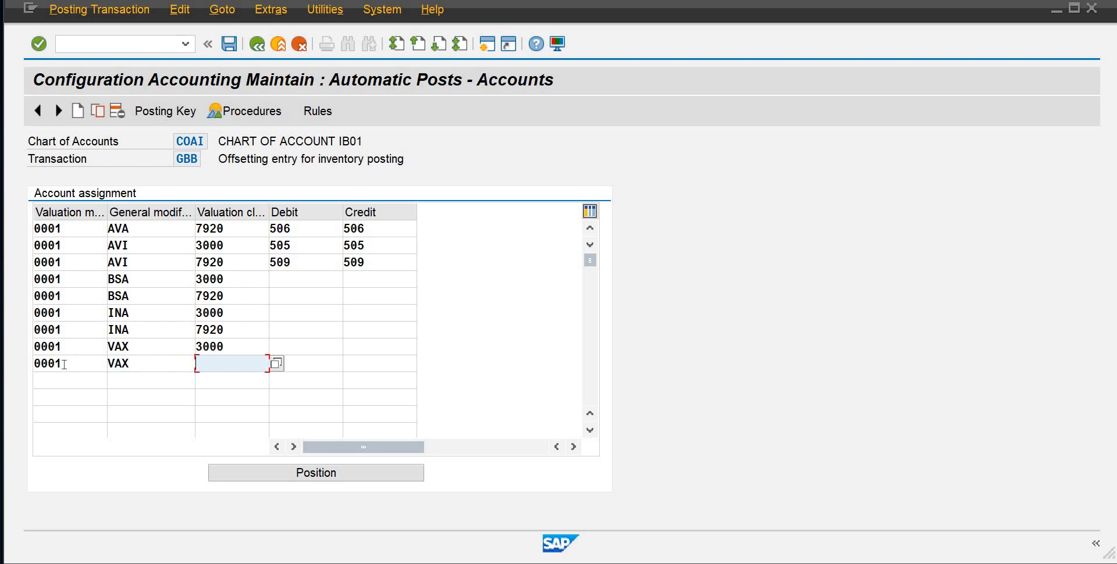
text(7920)
Add a line with valuation modifier 0001, general modification VAY and valuation class 3000, and go to the debit account of the BSA 3000 line
click(53, 381)
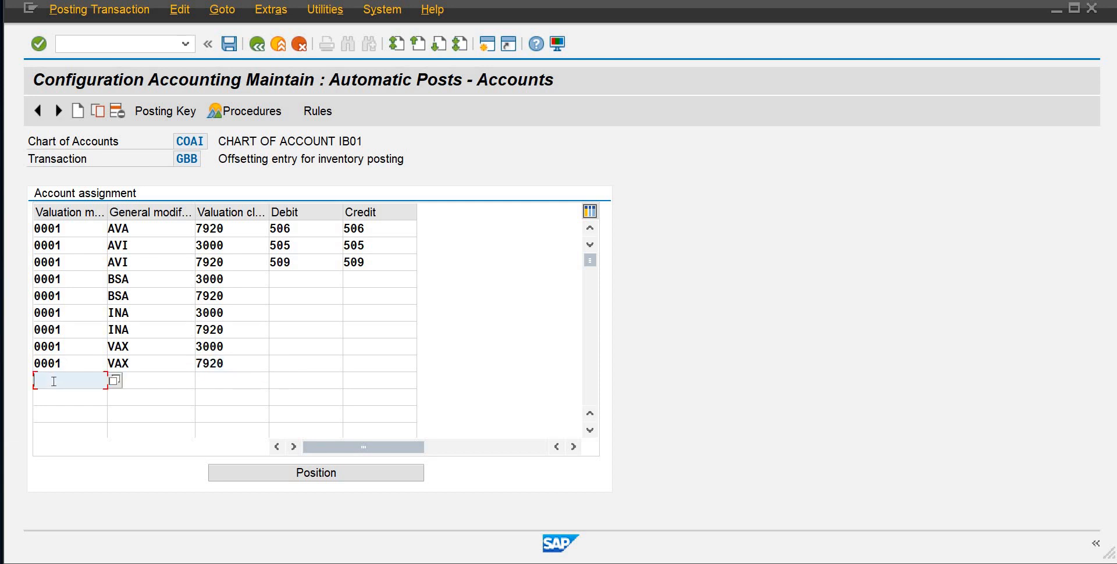
text(0001)
key(Tab)
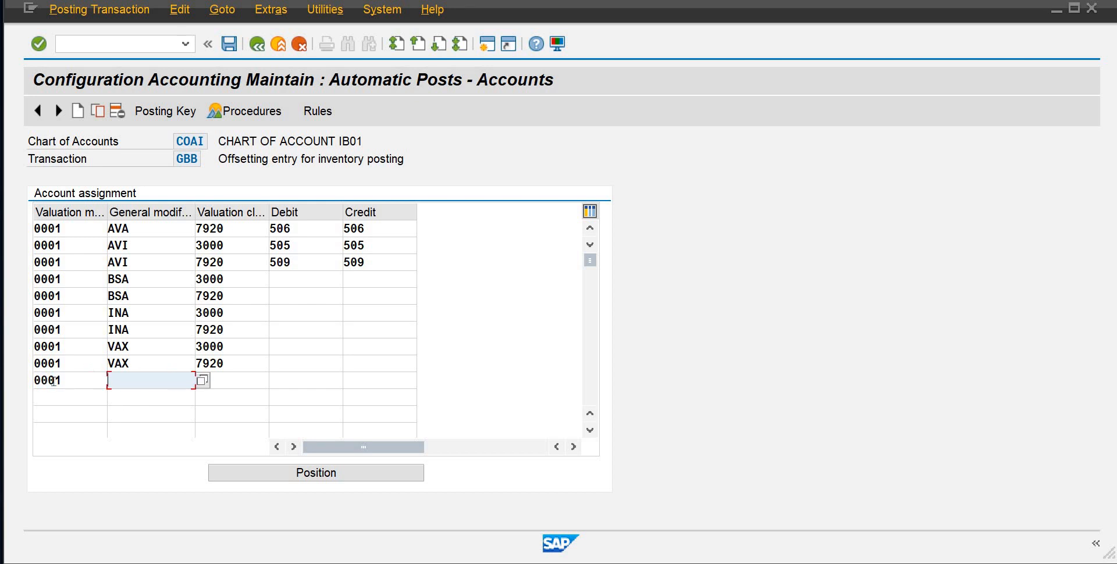
text(300)
key(BackSpace)
key(BackSpace)
key(BackSpace)
text(VAY)
key(Tab)
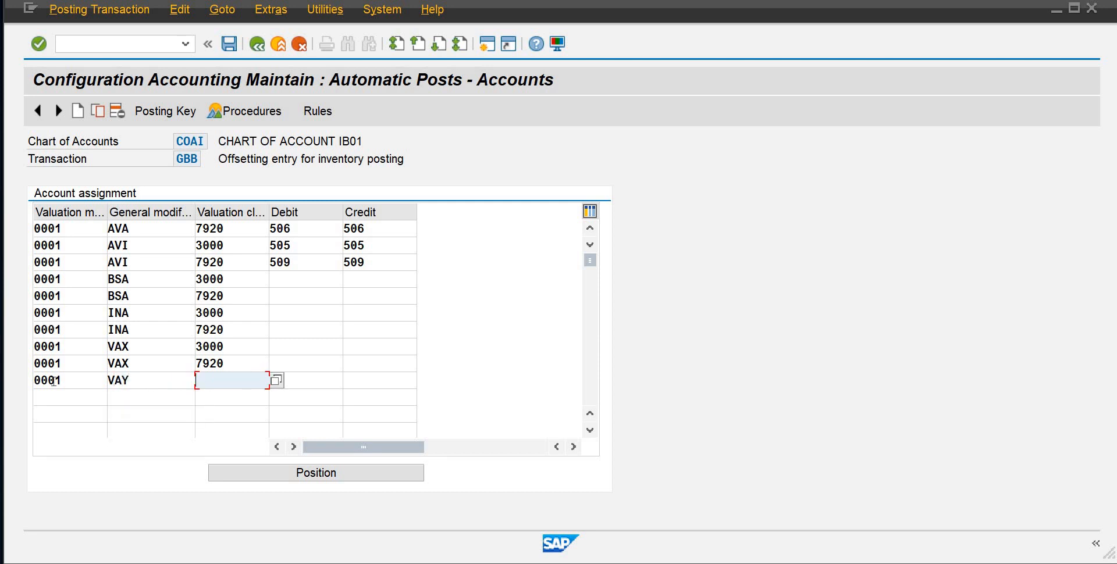
text(3000)
click(281, 274)
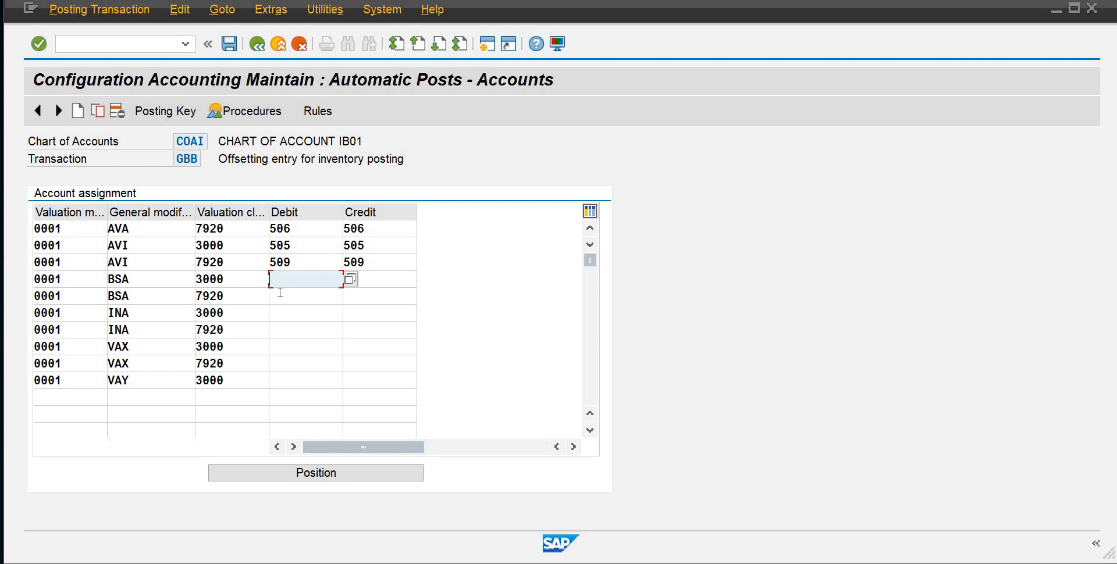
Assign account 401 as both debit and credit for the BSA lines with valuation classes 3000 and 7920
text(401)
key(Tab)
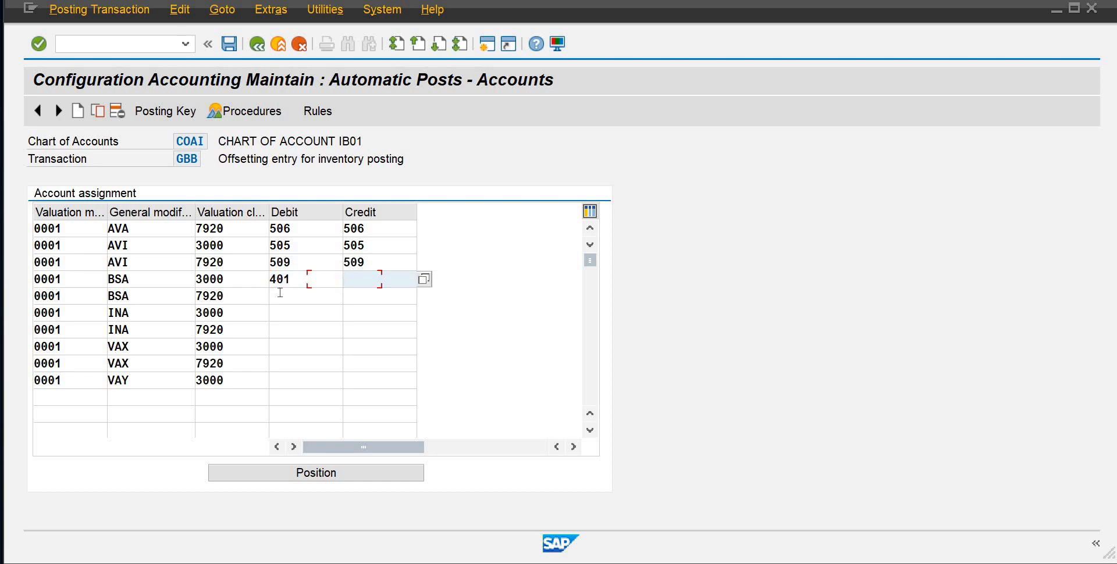
text(401)
click(291, 295)
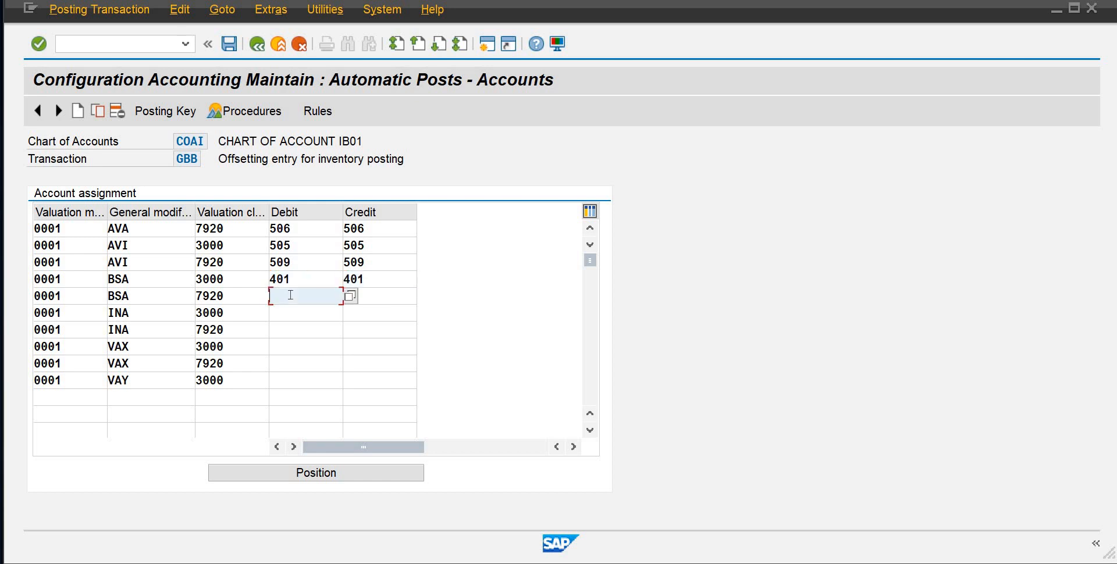
text(401)
key(Tab)
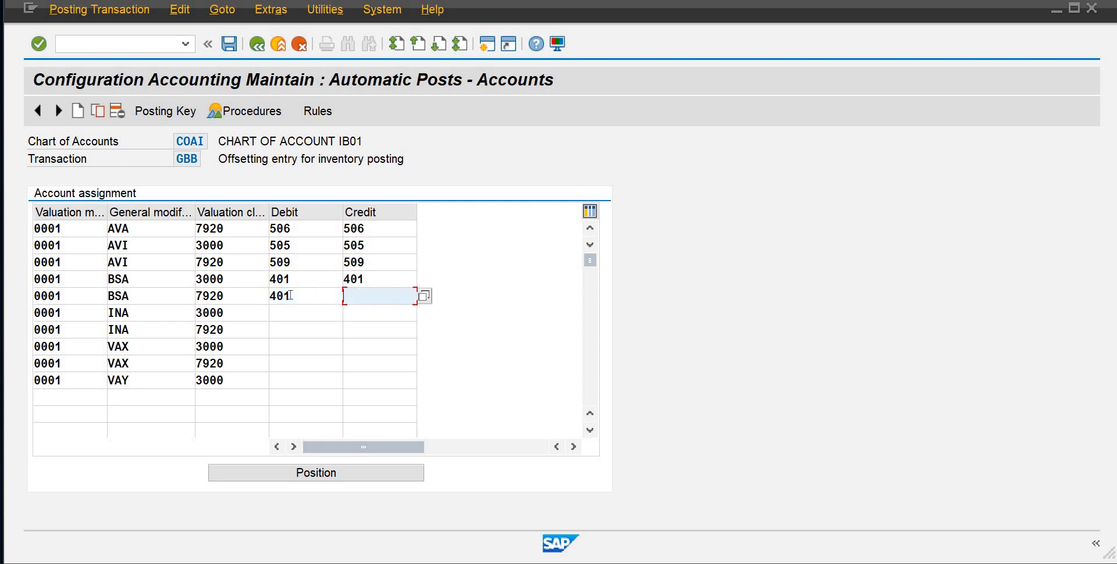
text(401)
Assign account 508 as debit and credit for the INA line with valuation class 3000
click(294, 311)
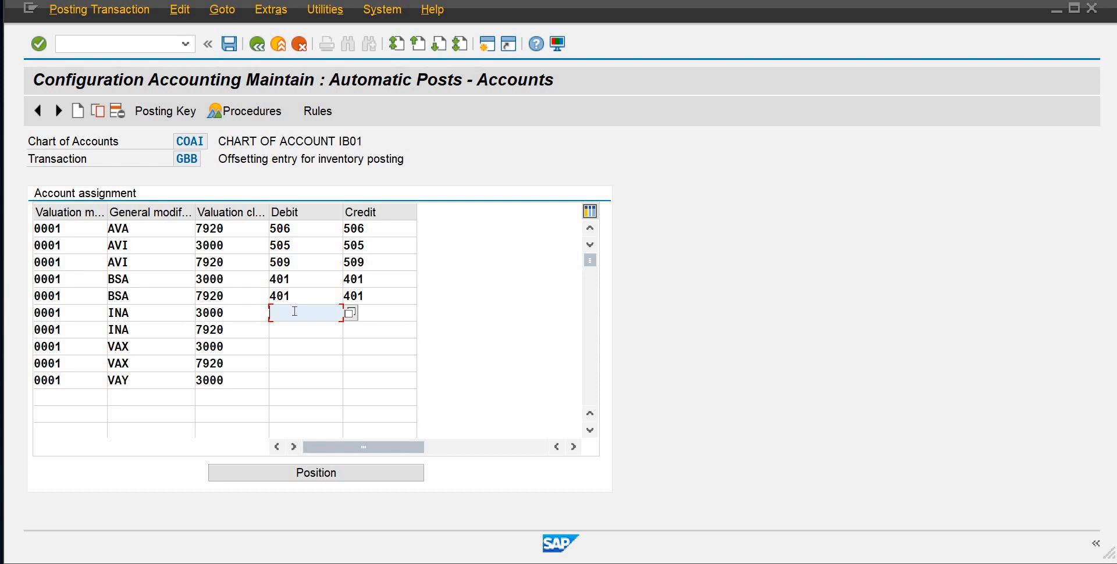
text(508)
key(Tab)
text(508)
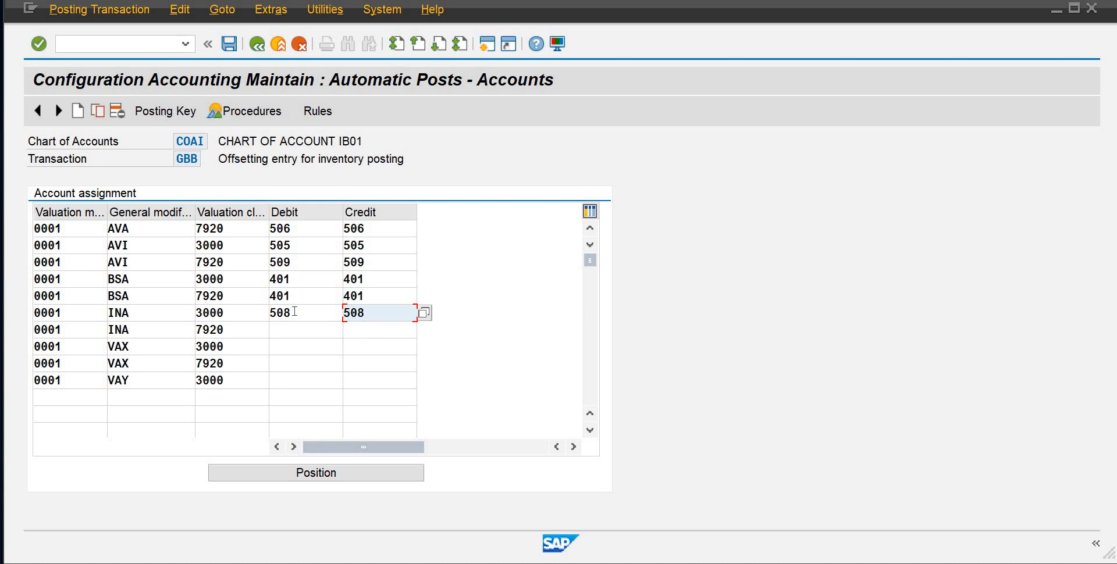
Assign account 508 as debit and credit for the INA line with valuation class 7920
key(Tab)
key(Tab)
key(Tab)
key(Tab)
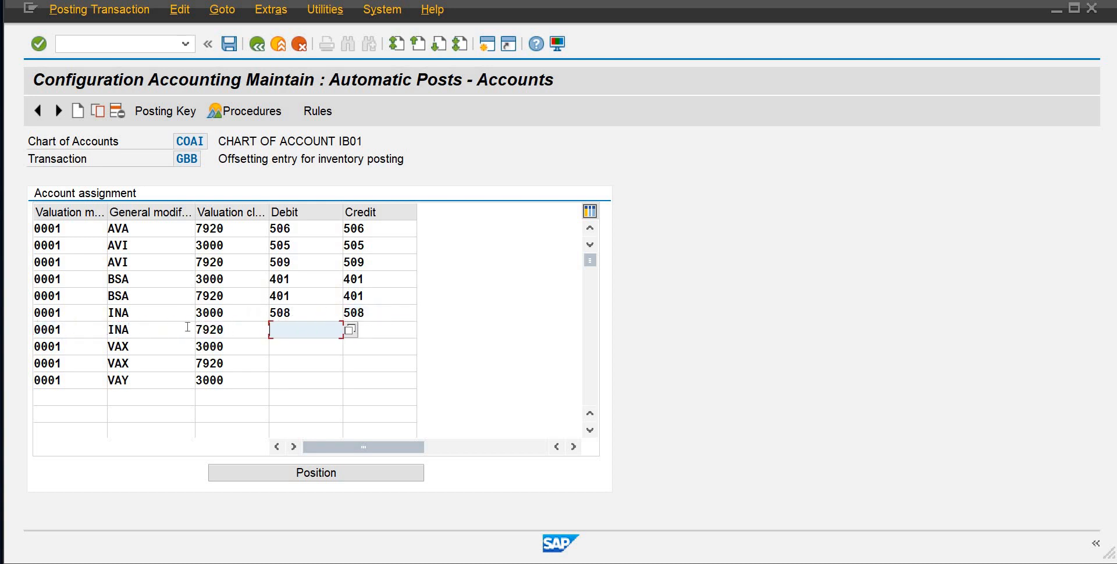
drag(196, 328, 280, 325)
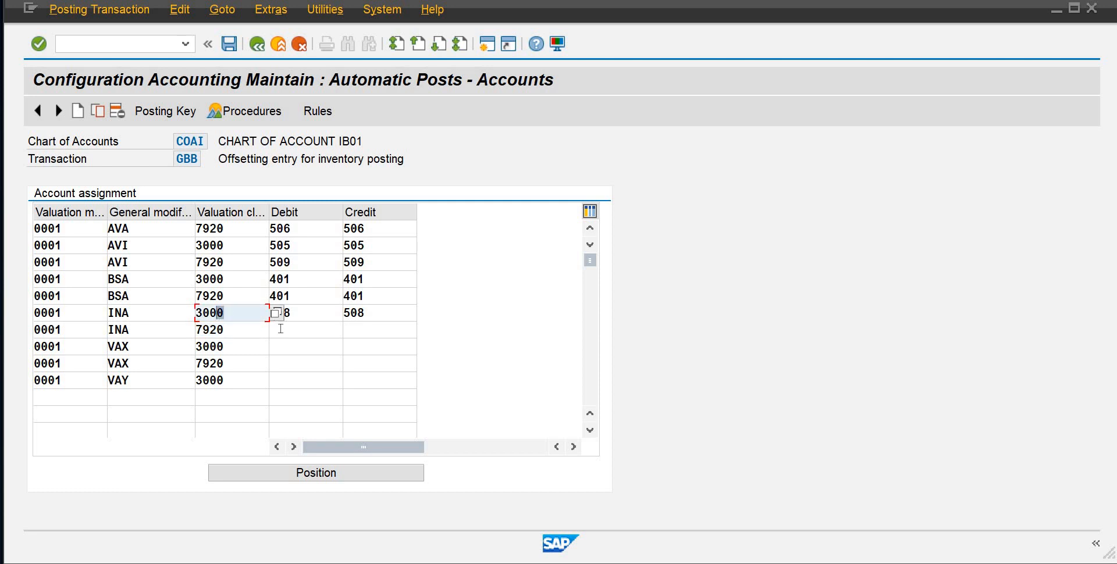
click(281, 329)
text(508)
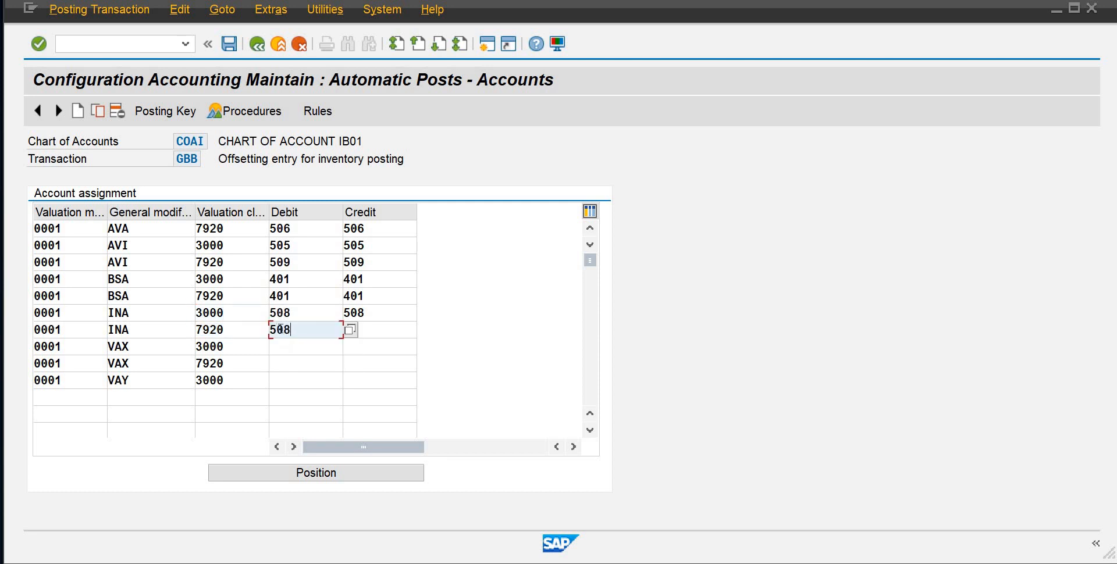
key(Tab)
text(508)
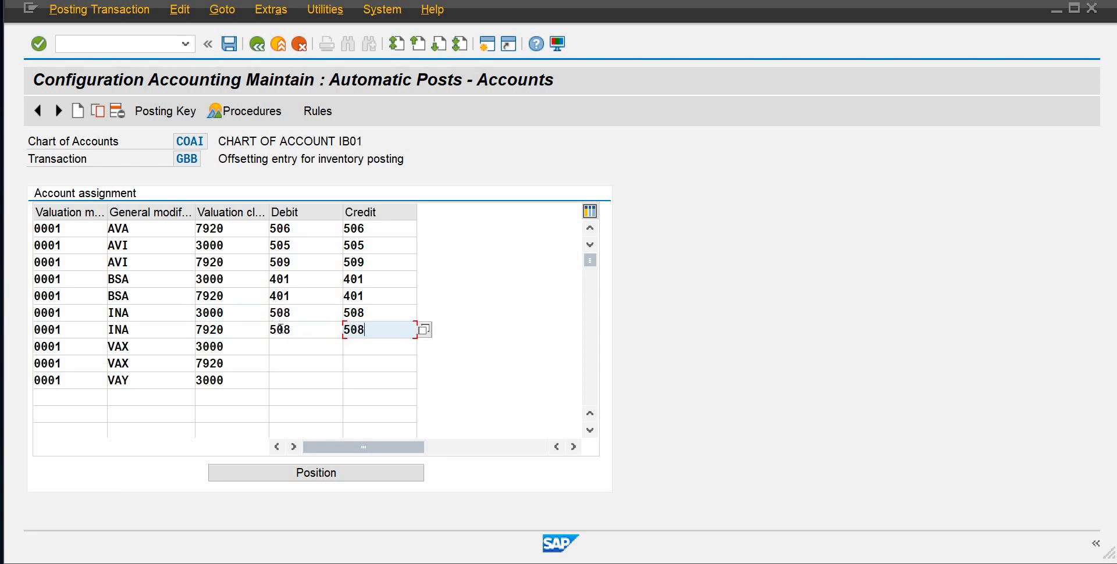
Assign account 505 as debit and credit for the VAX line with valuation class 3000
click(283, 347)
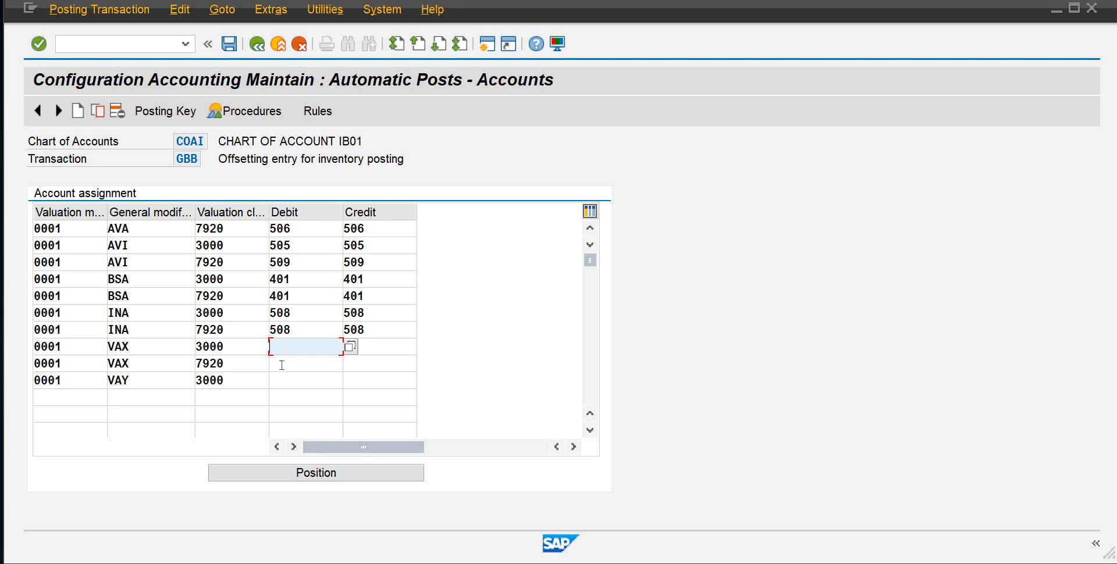
click(280, 366)
click(282, 378)
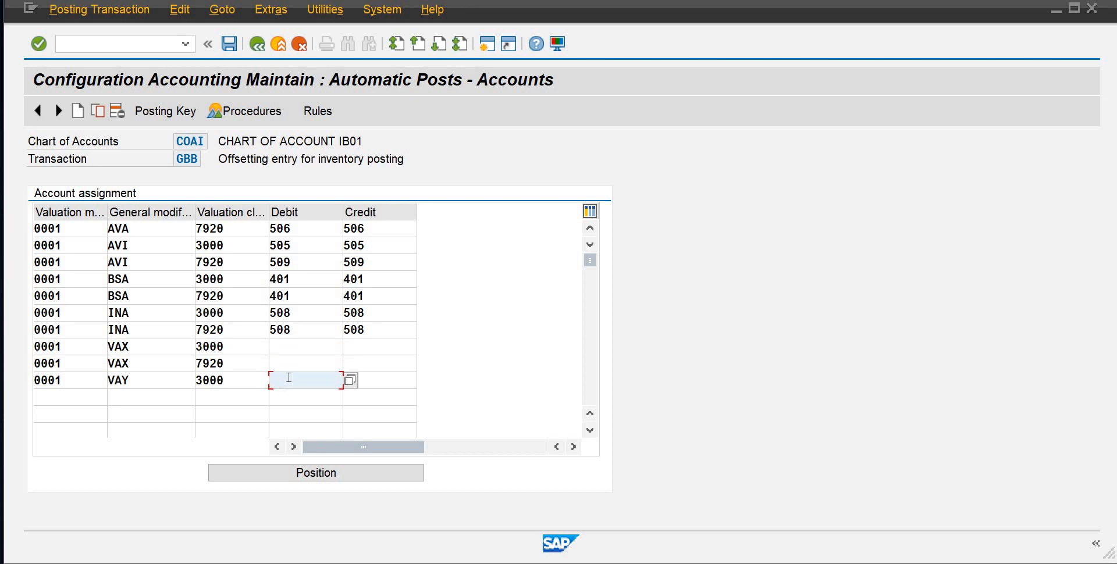
click(308, 353)
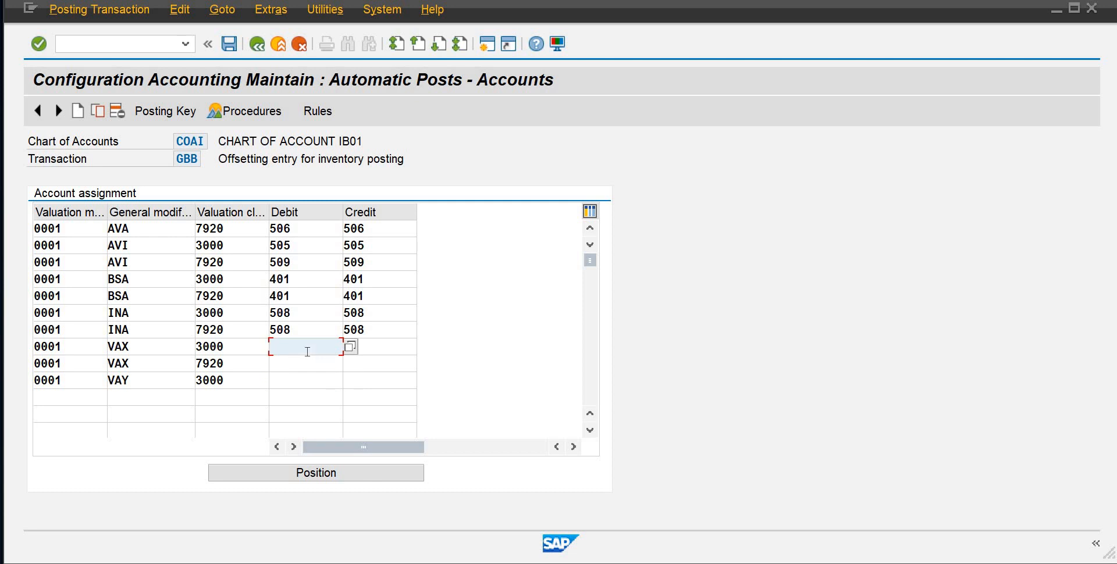
text(505)
key(Tab)
text(505)
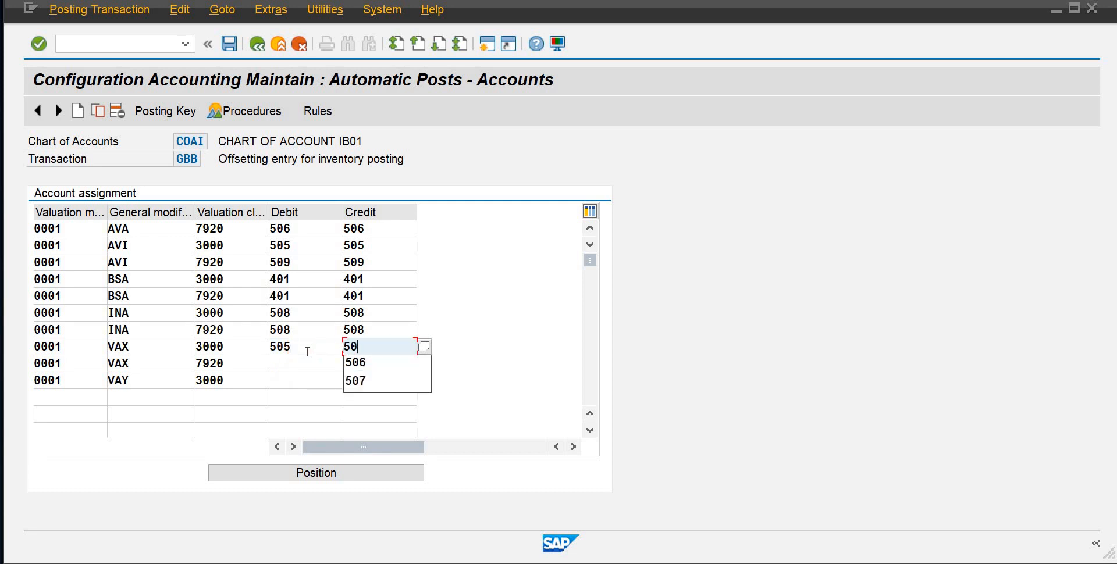
Assign account 509 as debit and credit for the VAX line with valuation class 7920
key(Tab)
key(Tab)
key(Tab)
key(Tab)
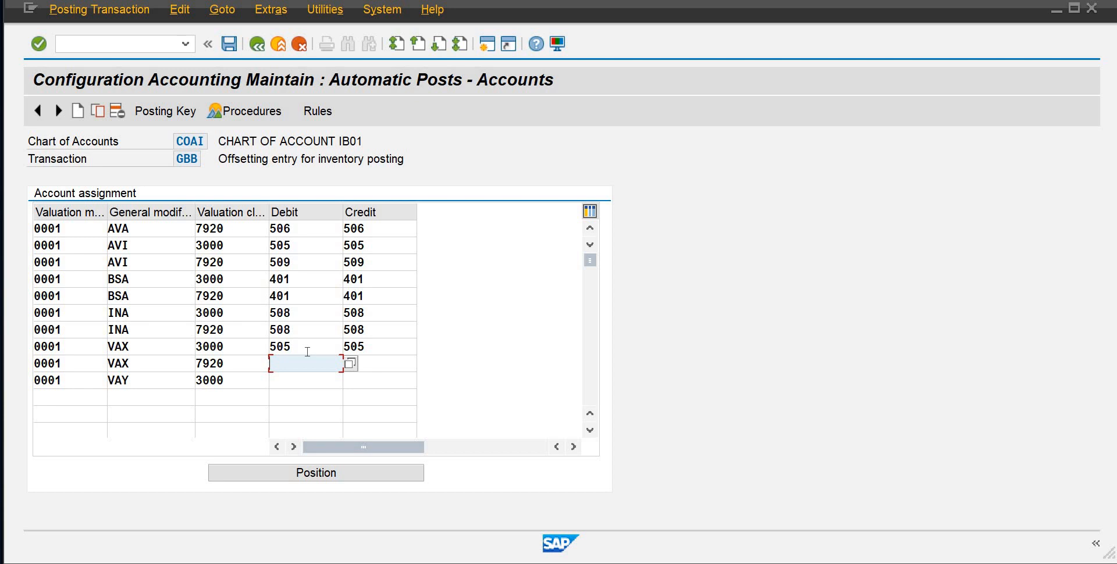
text(509)
key(Tab)
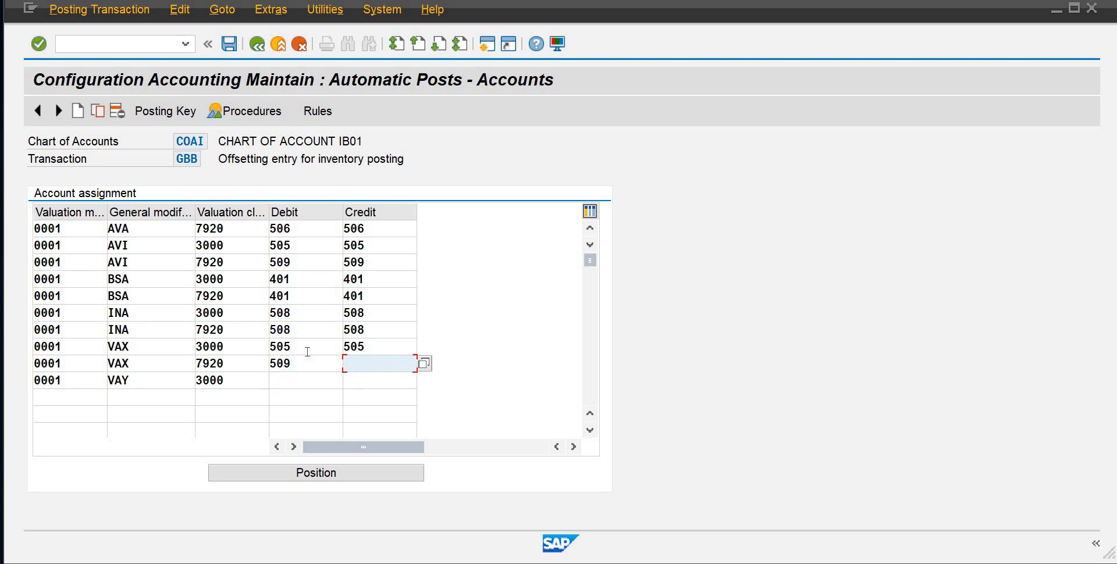
text(509)
Assign account 505 as debit and credit for the VAY 3000 line, and save the GBB account assignments
key(Tab)
key(Tab)
key(Tab)
key(Tab)
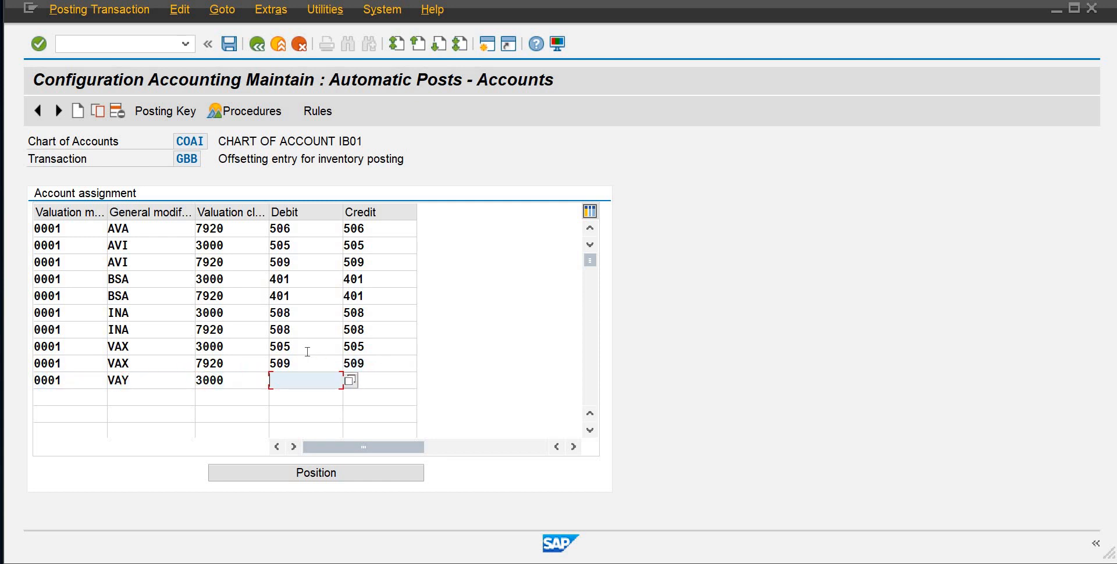
text(505)
key(Tab)
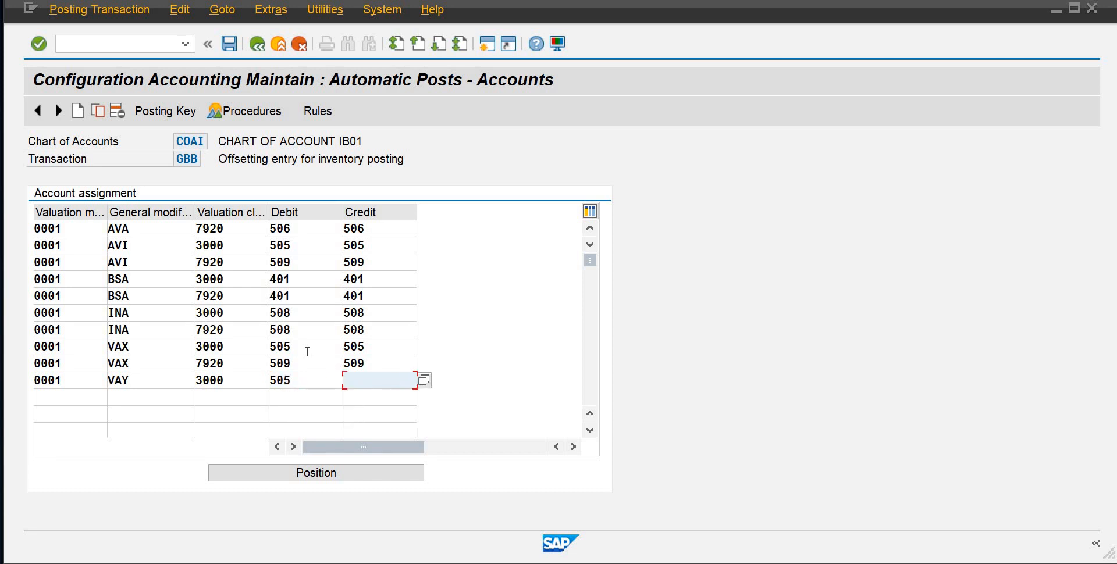
text(505)
click(119, 348)
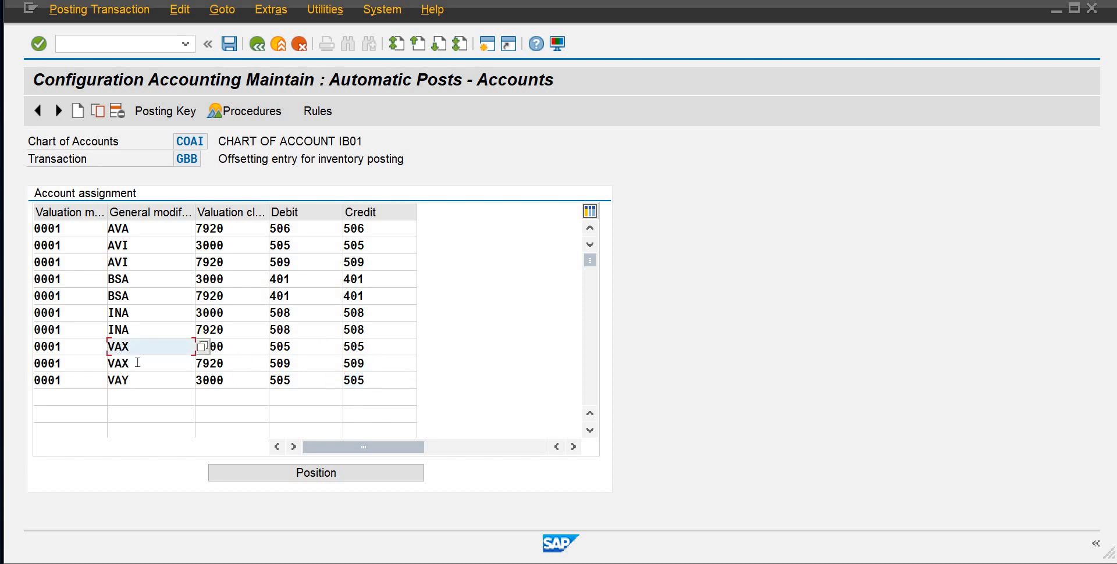
click(235, 43)
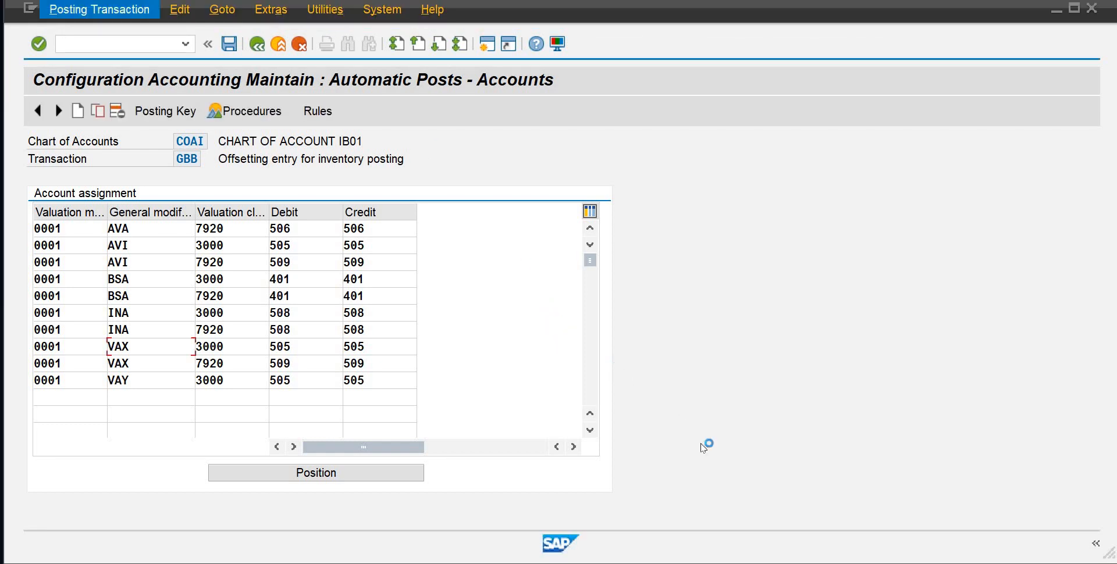
Open the STKs-2 image to check the list of special transaction keys, and return to the SAP account assignment
mouse_move(752, 563)
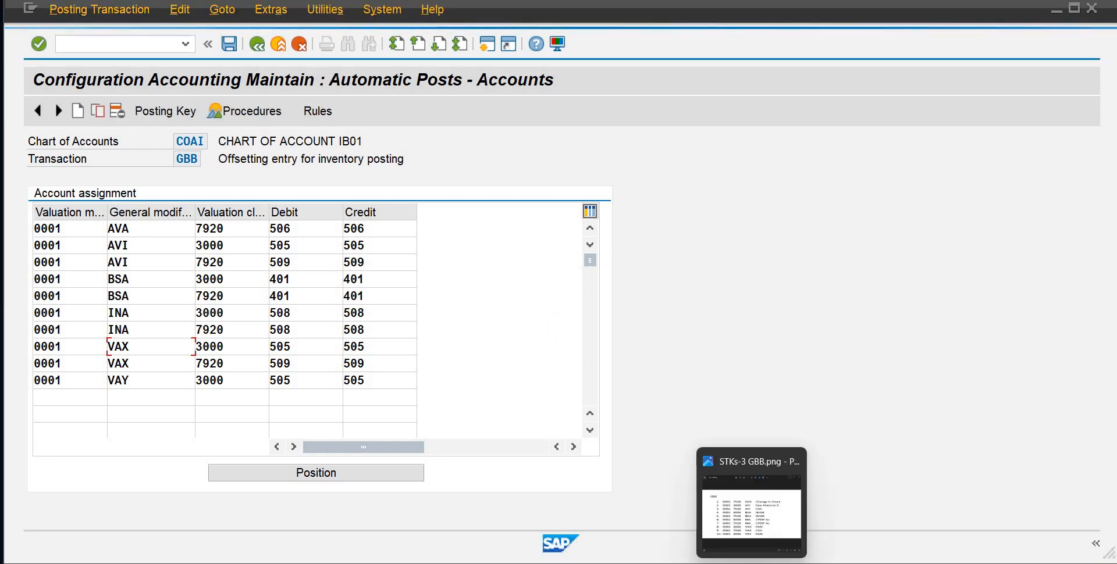
click(512, 563)
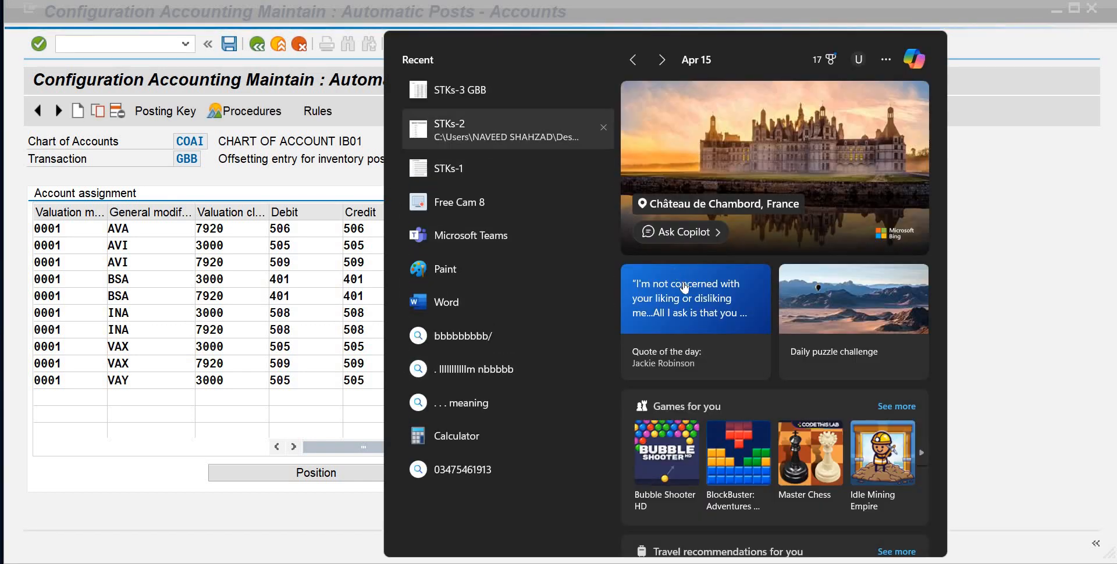
click(450, 124)
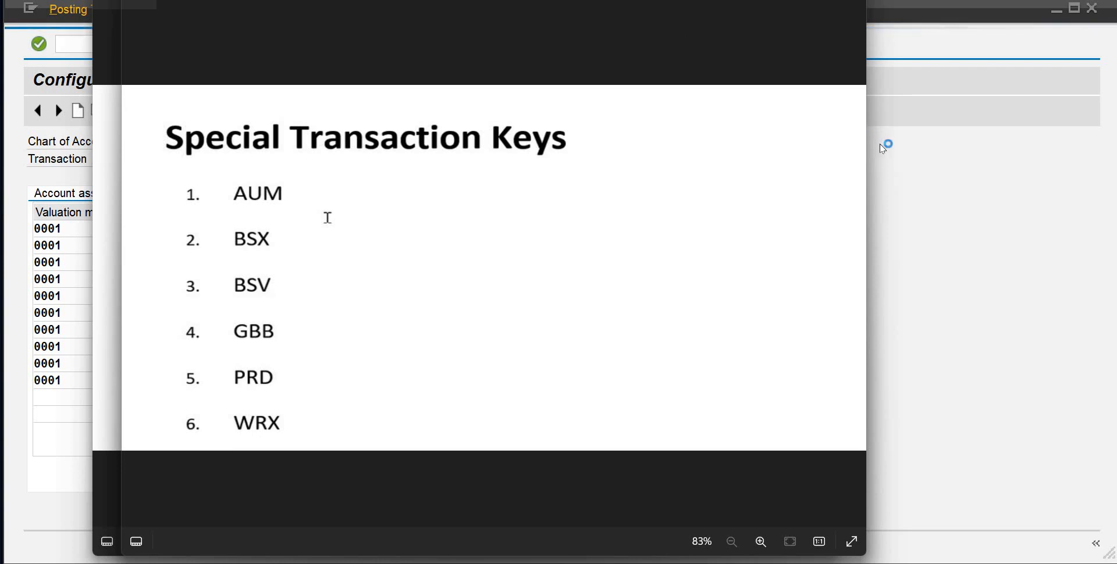
click(852, 1)
click(824, 1)
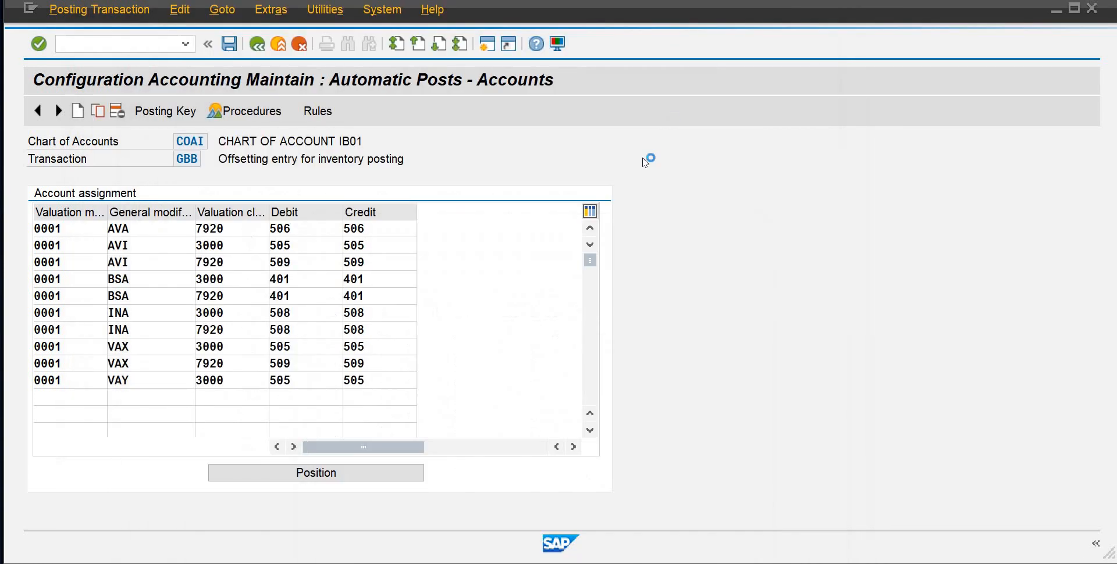
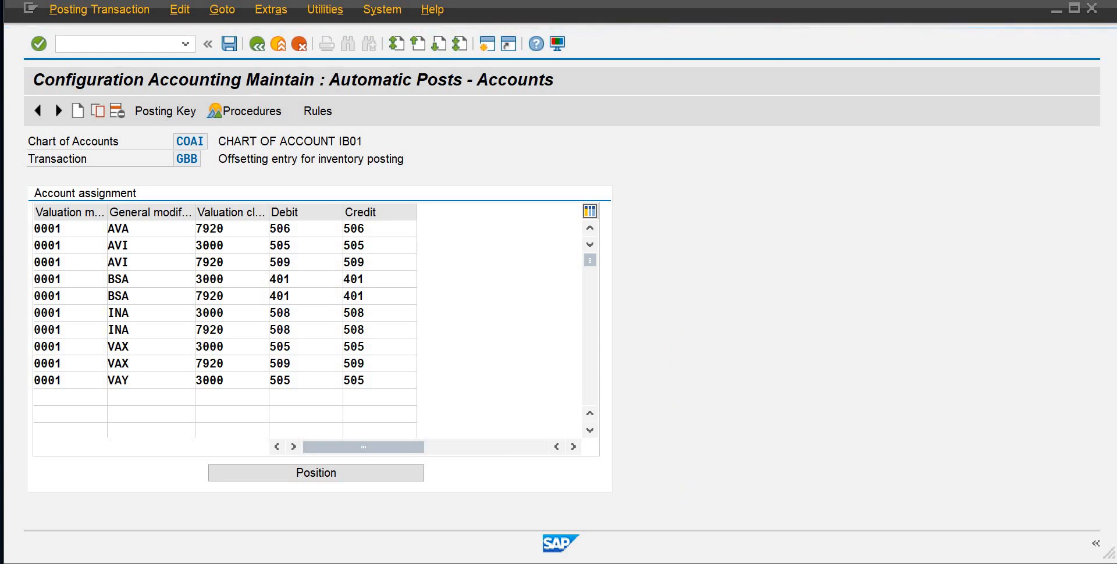
Save the GBB account assignments to the proposed customizing request
mouse_move(747, 529)
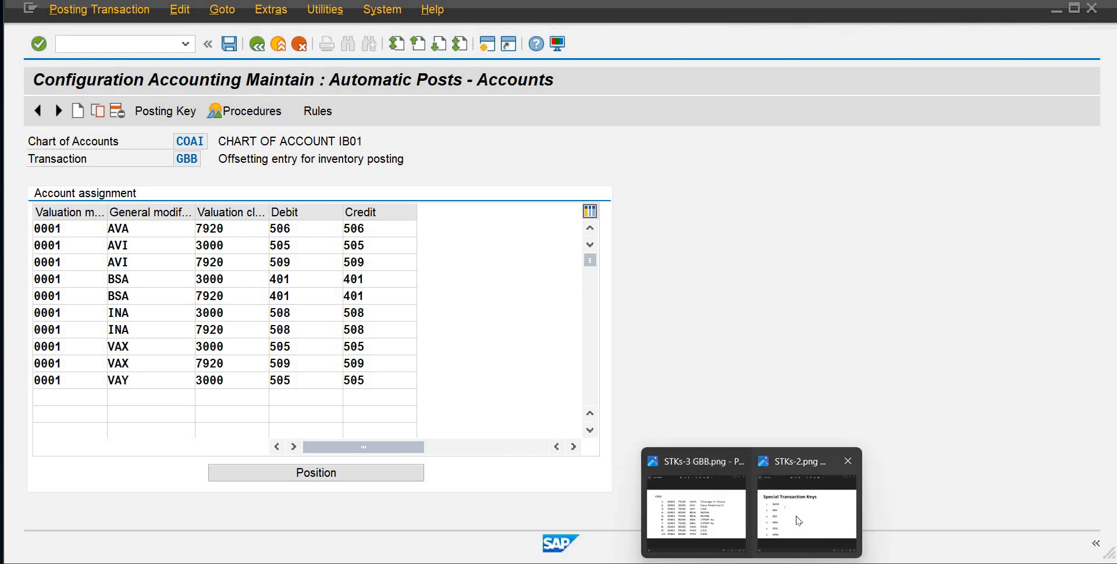
mouse_move(797, 521)
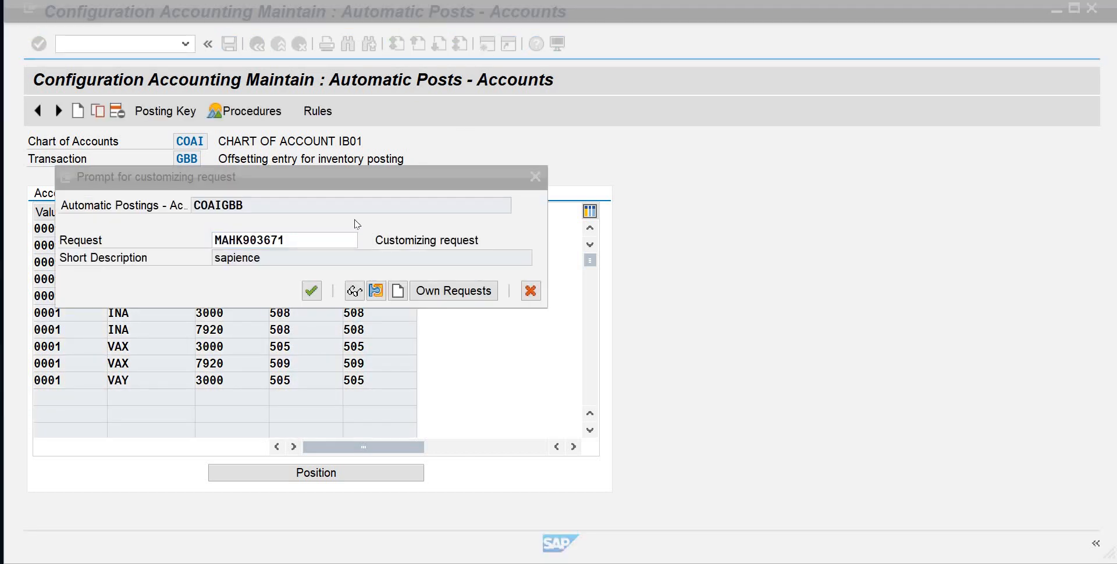
click(316, 291)
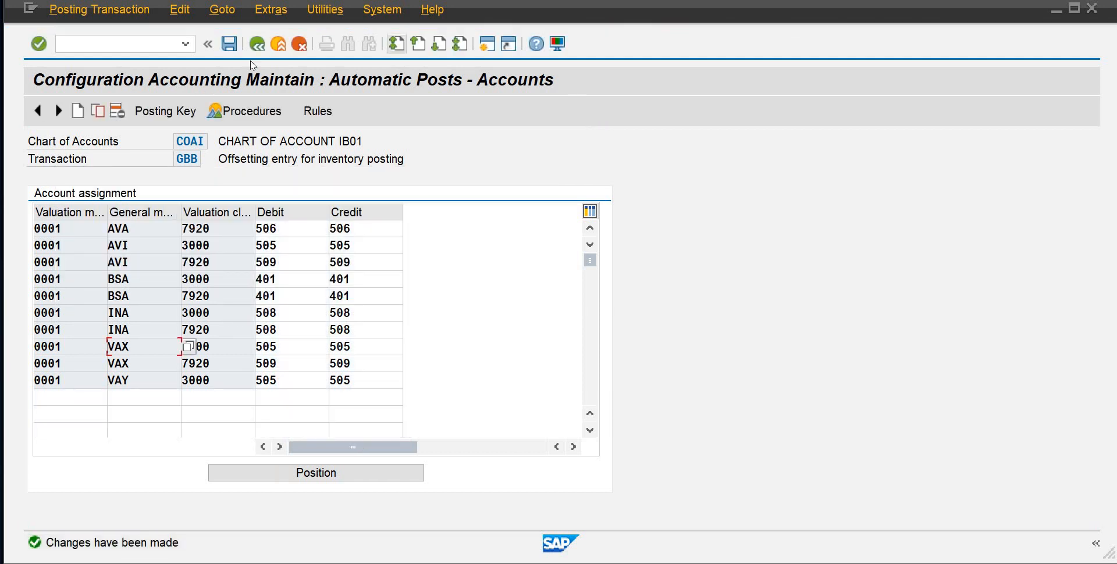
Open the Cost (price) differences transaction PRD and save its rules with Debit/Credit, Valuation modif. and Valuation class enabled
click(257, 44)
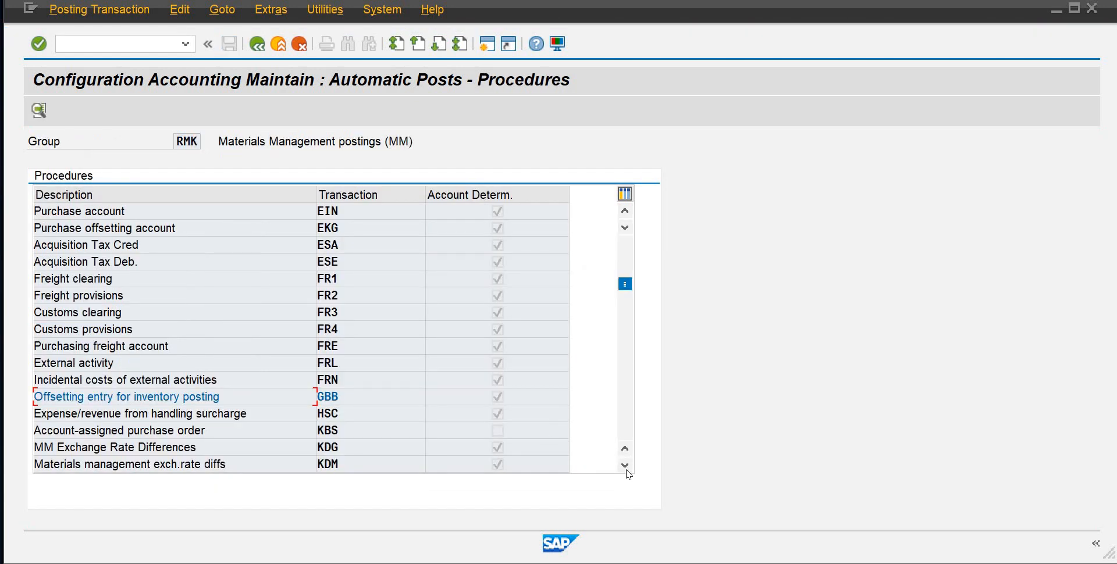
click(625, 465)
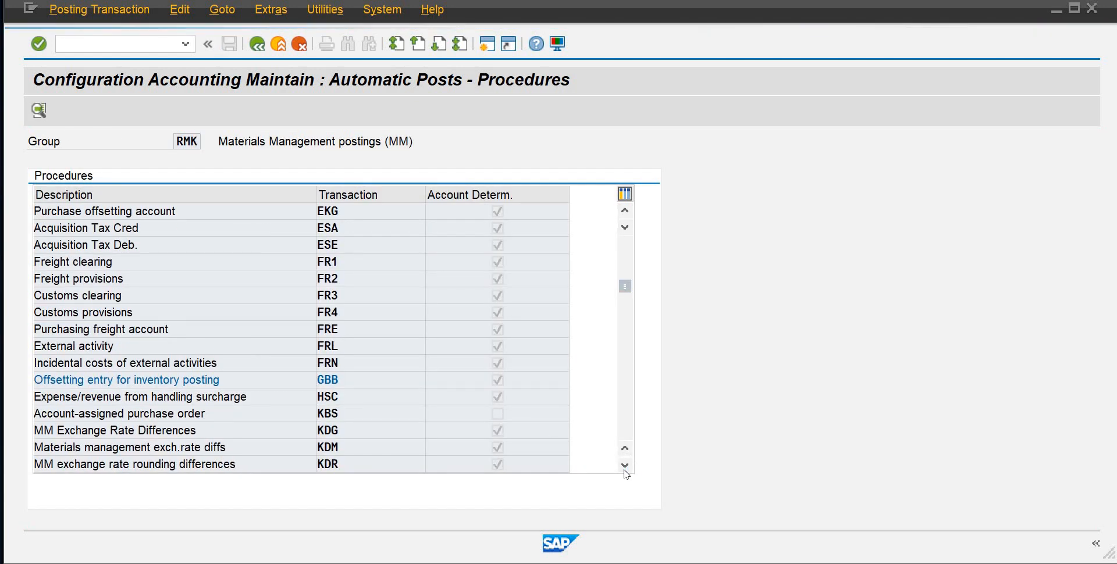
drag(624, 289, 626, 350)
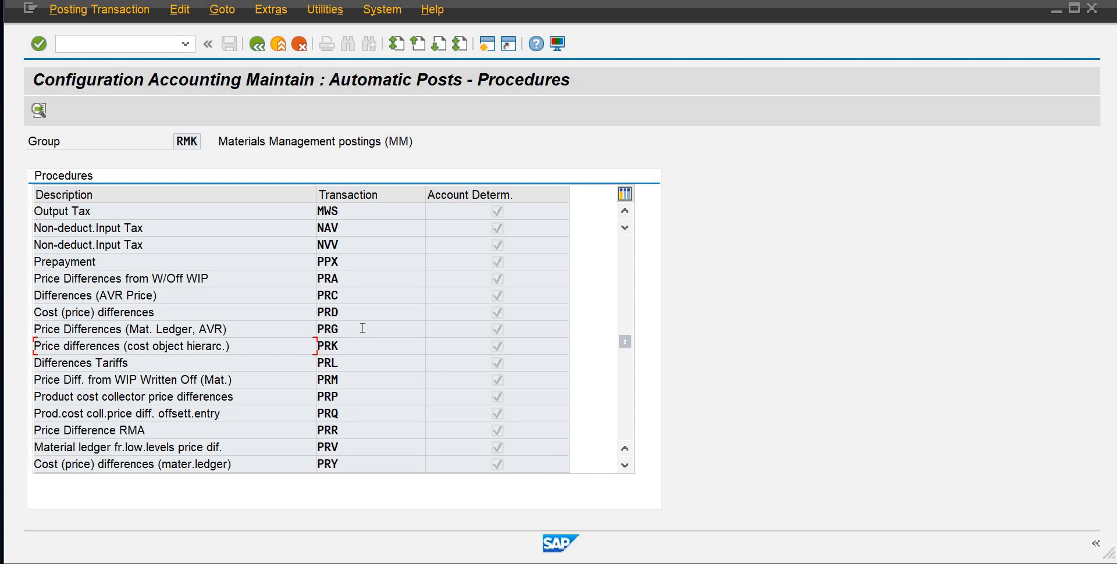
double_click(327, 314)
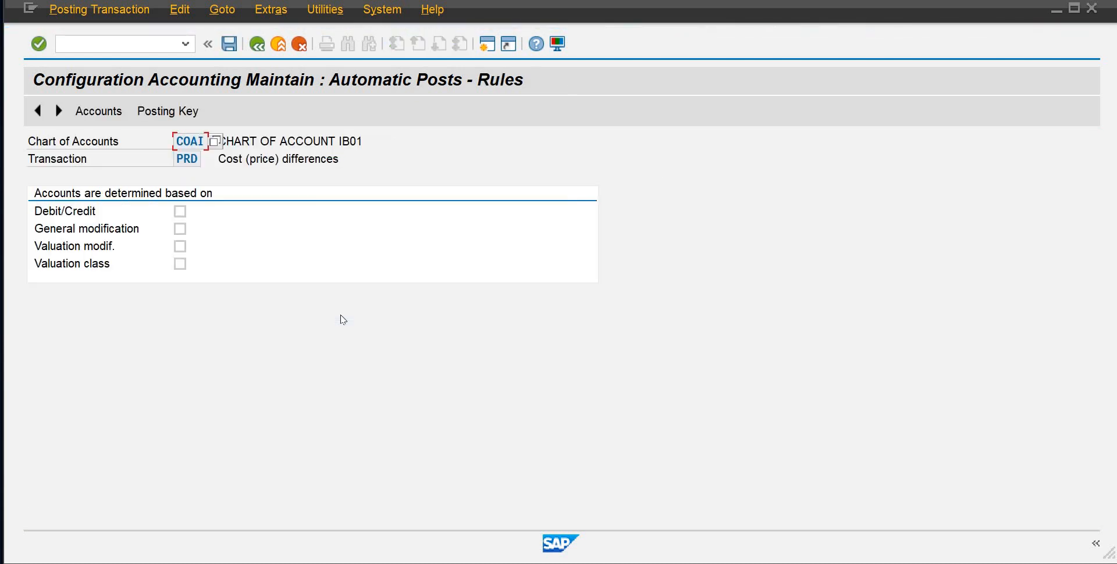
click(180, 212)
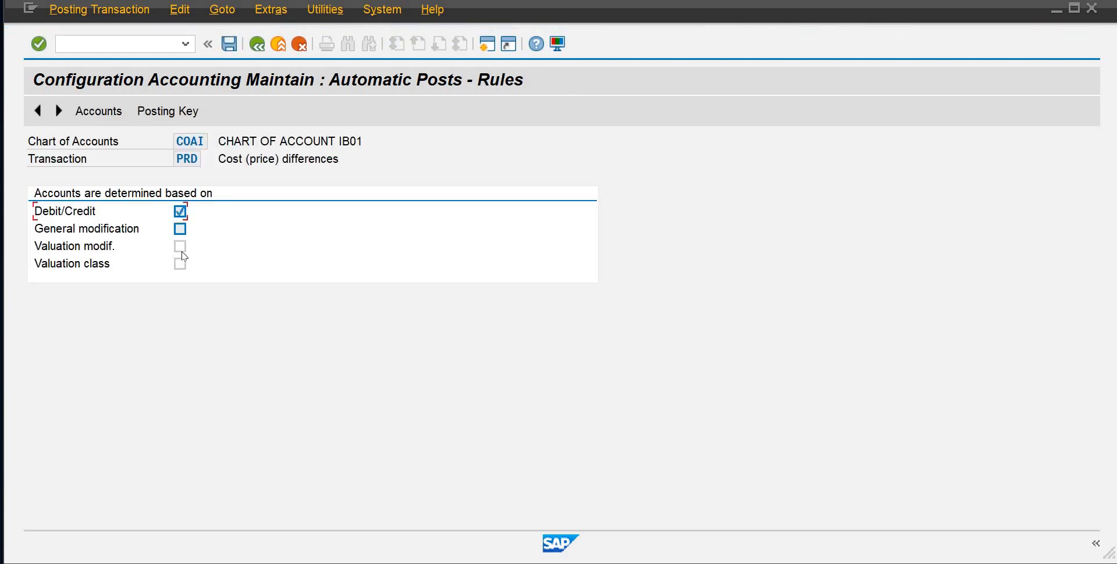
click(179, 246)
click(180, 263)
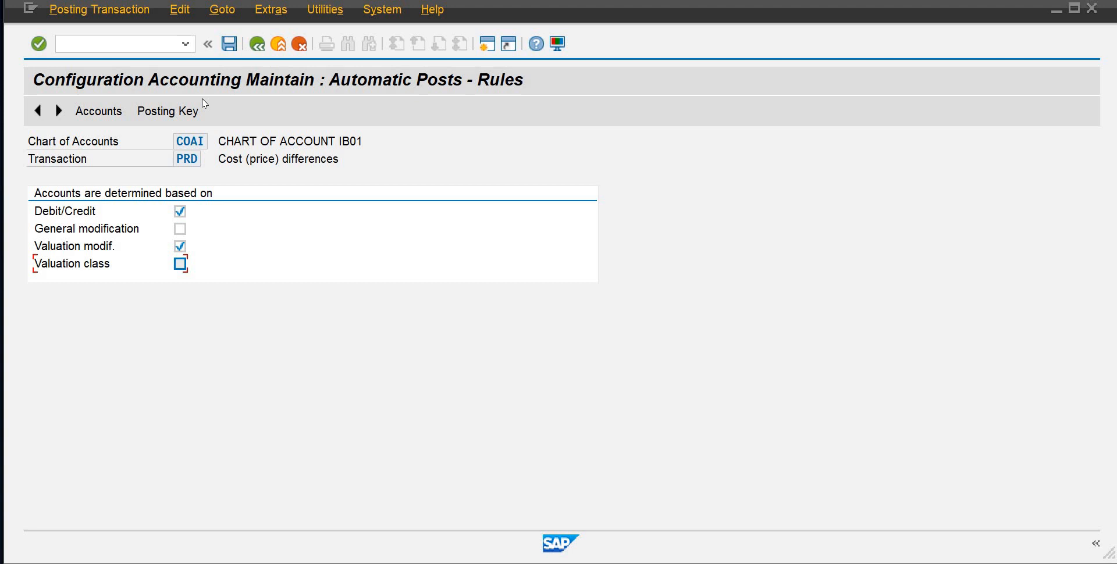
click(229, 45)
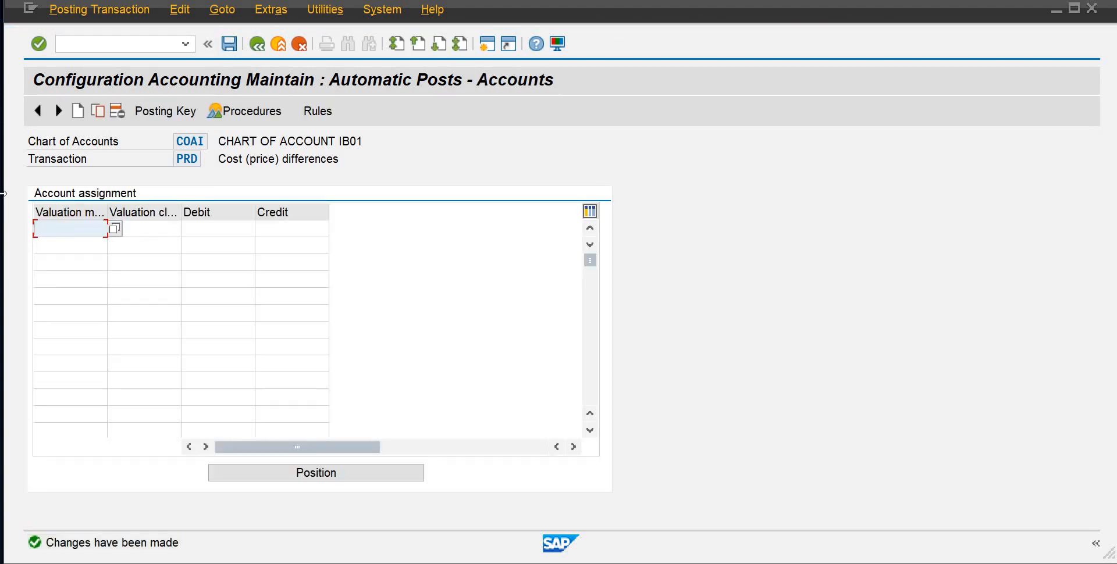
Add a PRD line for valuation modifier 0001 and valuation class 3000 with account 508 as debit and credit
text(0001)
key(Tab)
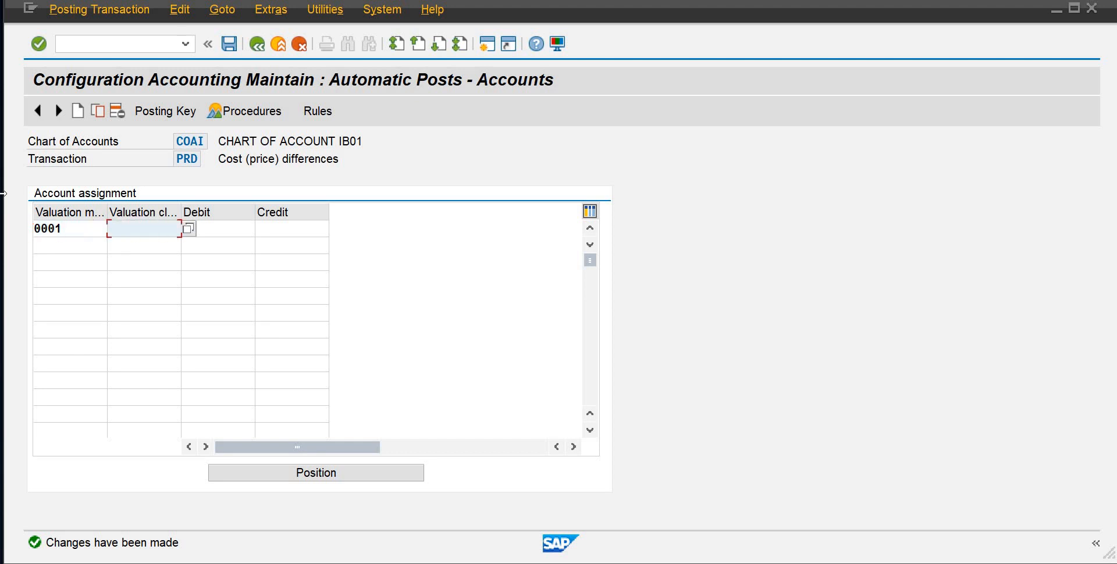
text(3000)
key(Tab)
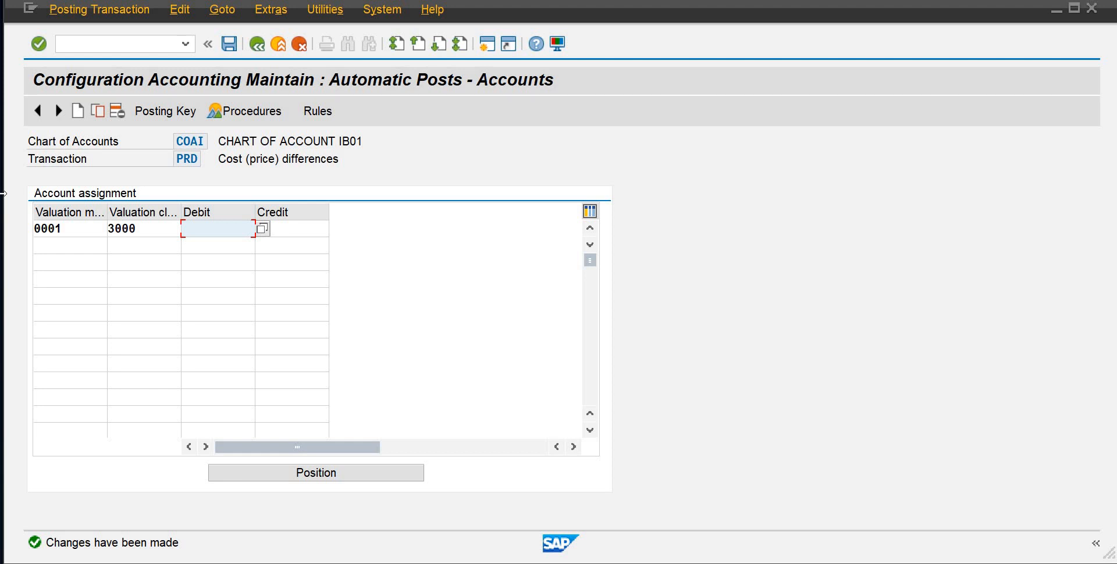
text(508)
key(Tab)
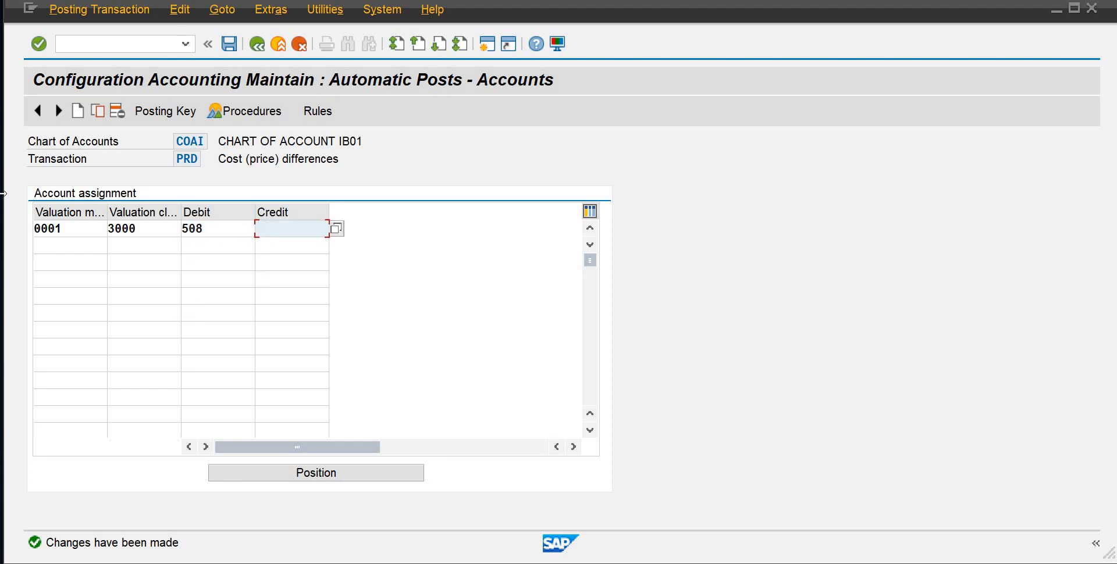
text(508)
Add a PRD line for 0001 and valuation class 7920 with account 508 as debit and credit, and save to the customizing request
click(66, 248)
text(0001)
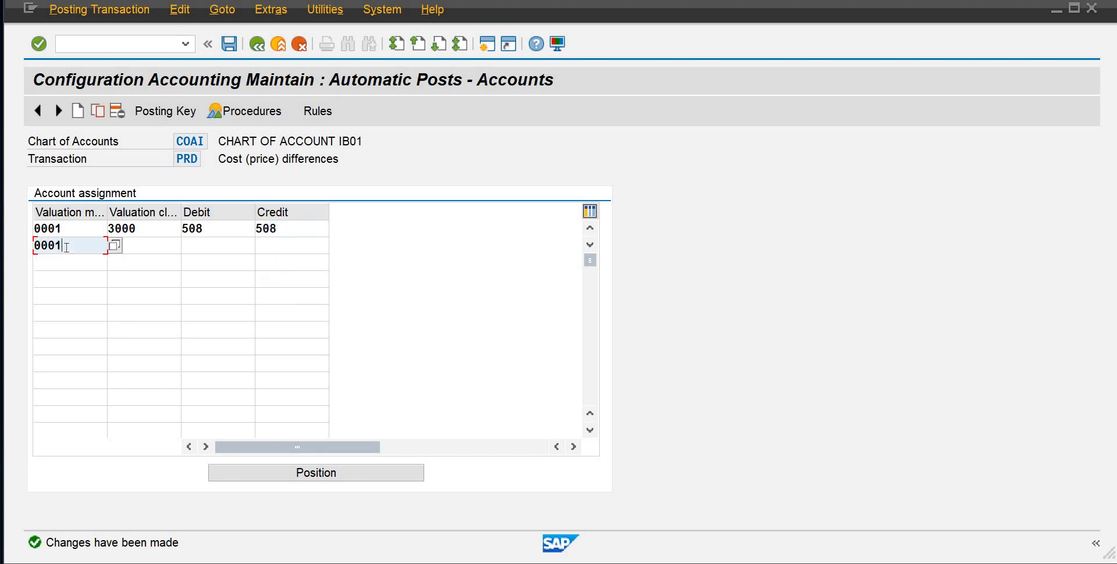
key(Tab)
text(7920)
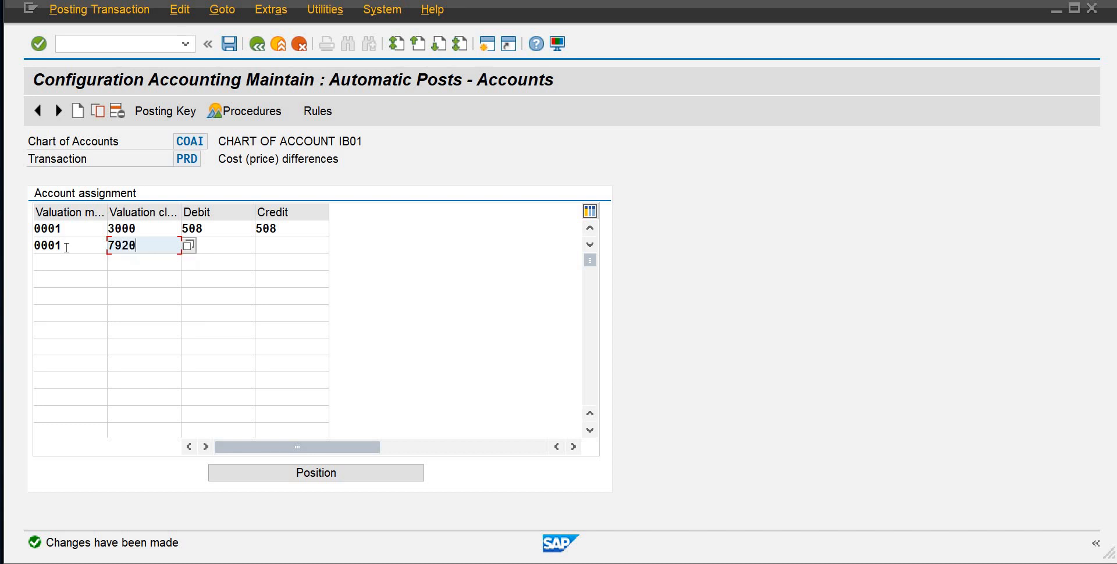
key(Tab)
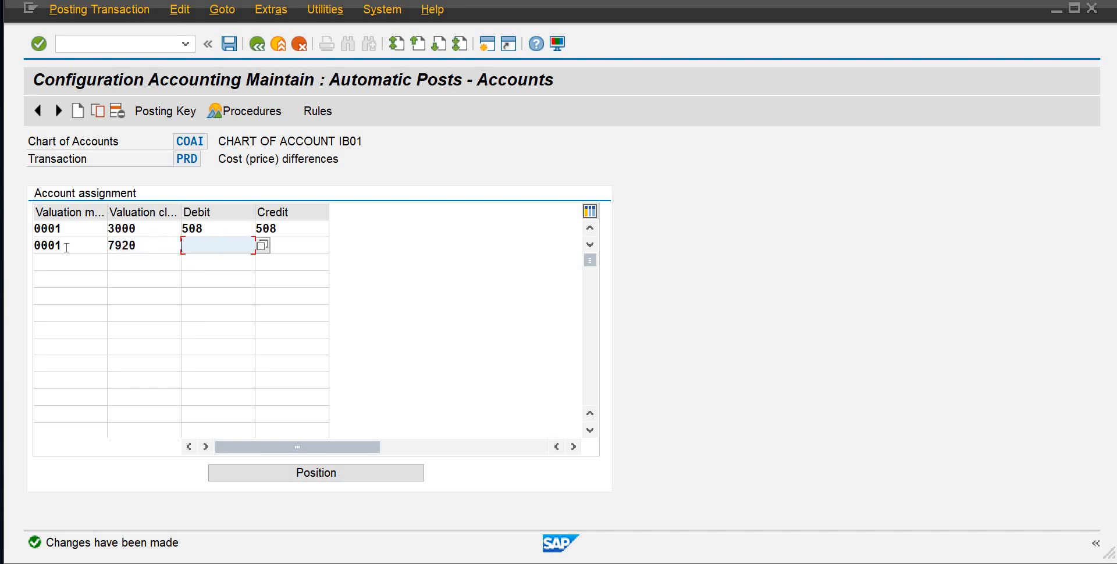
text(508)
key(Tab)
text(508)
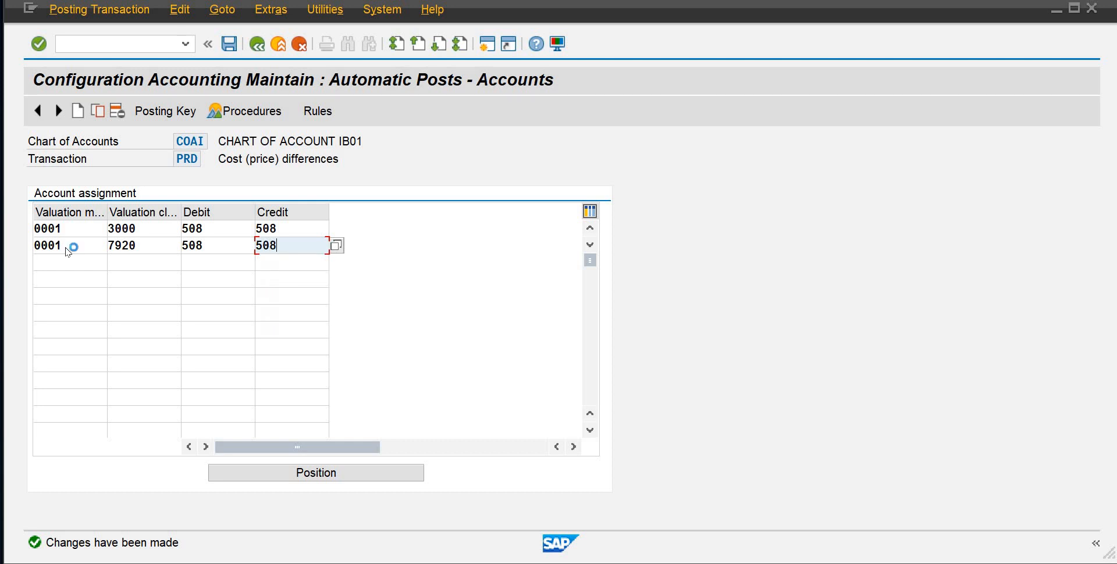
key(Return)
click(228, 44)
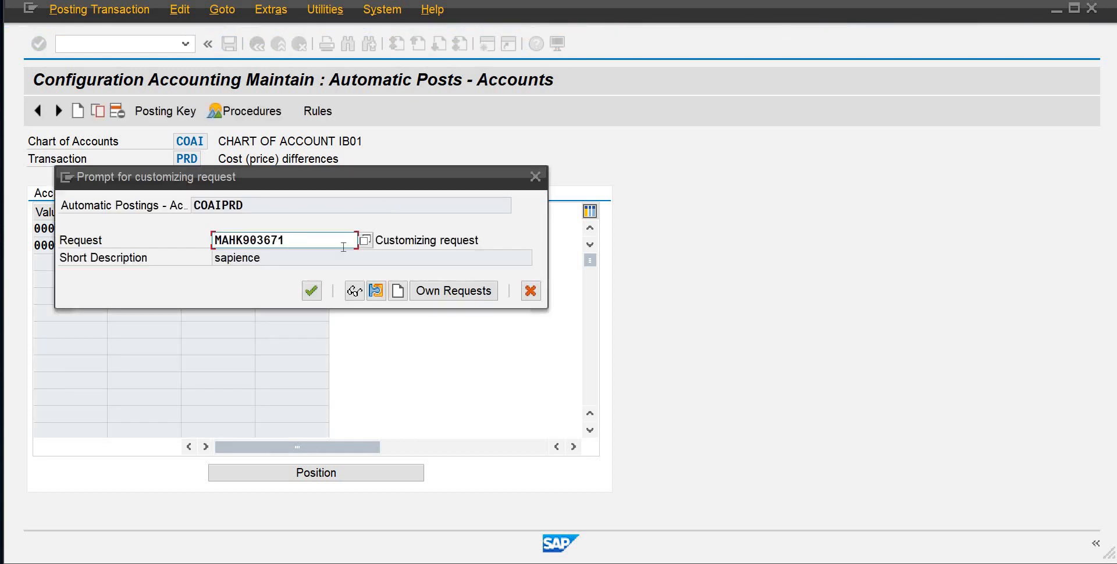
click(314, 289)
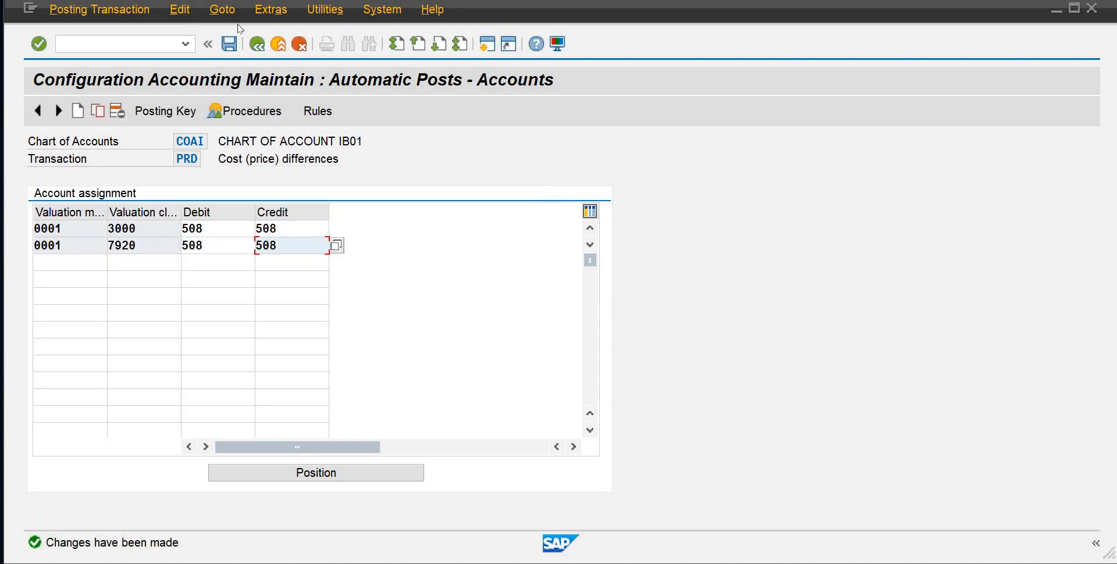
Return to the MM procedures list and open the GR/IR clearing account transaction WRX
click(264, 43)
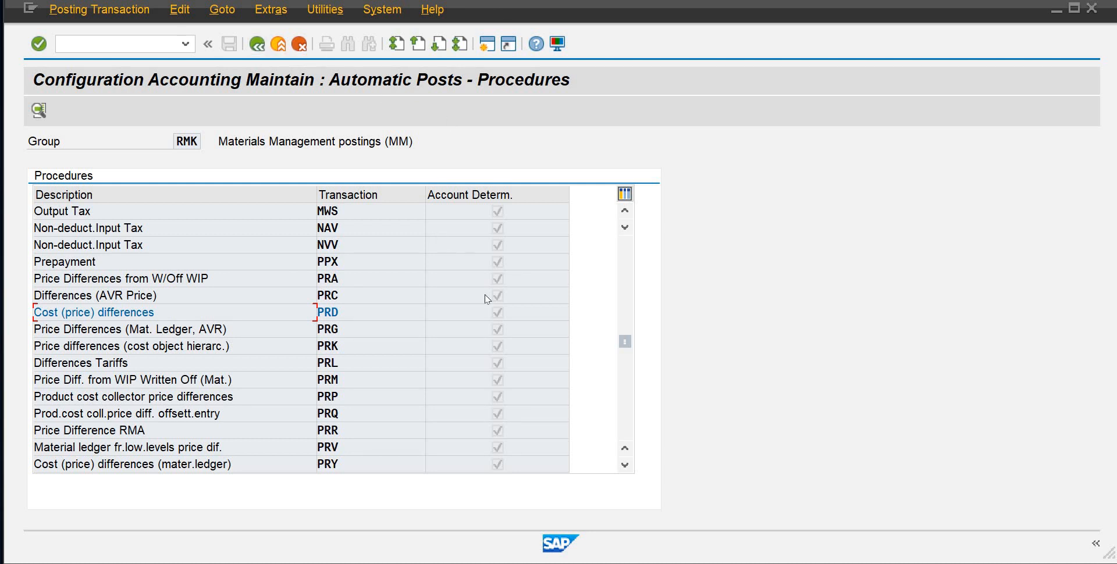
click(625, 466)
click(626, 464)
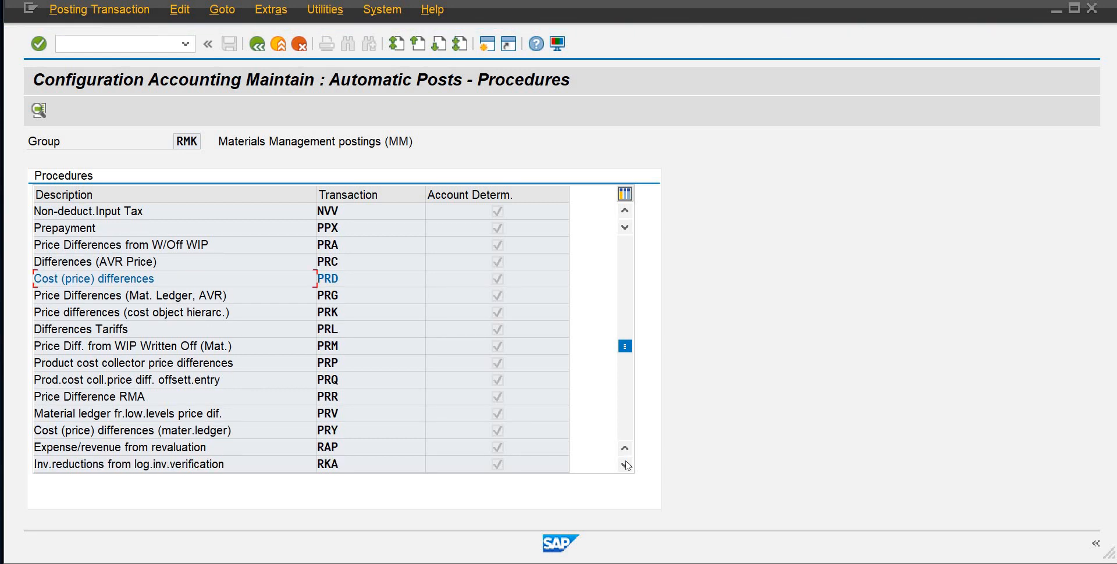
click(625, 465)
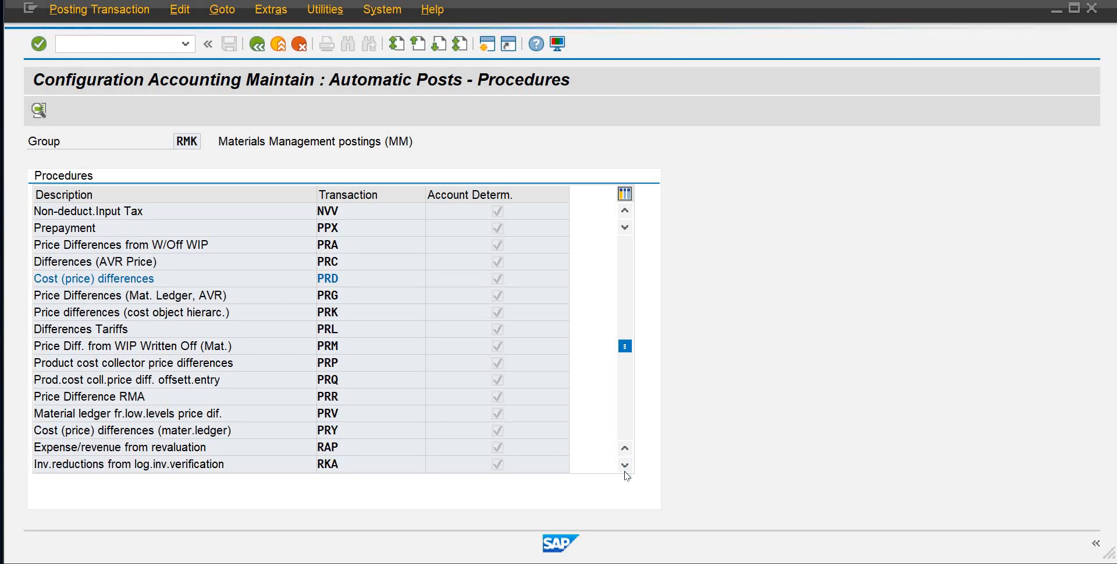
click(626, 466)
click(626, 466)
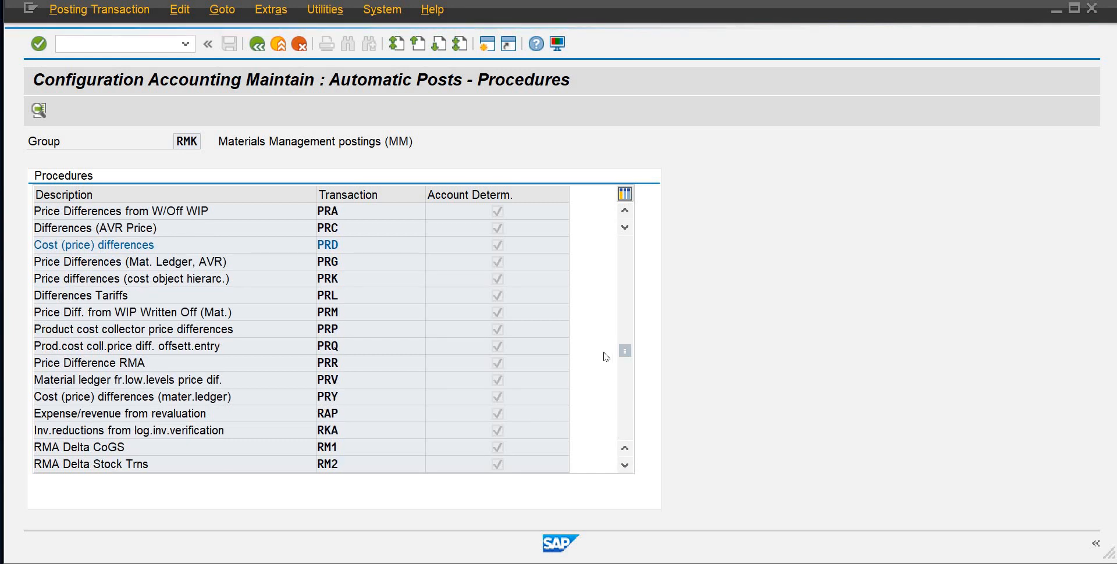
drag(626, 352, 630, 384)
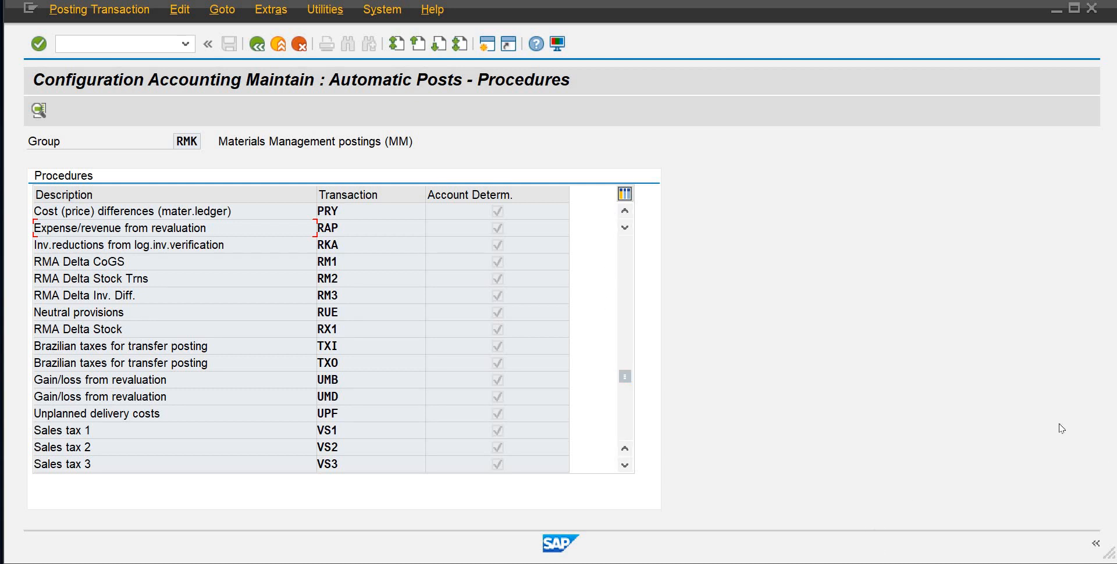
click(628, 469)
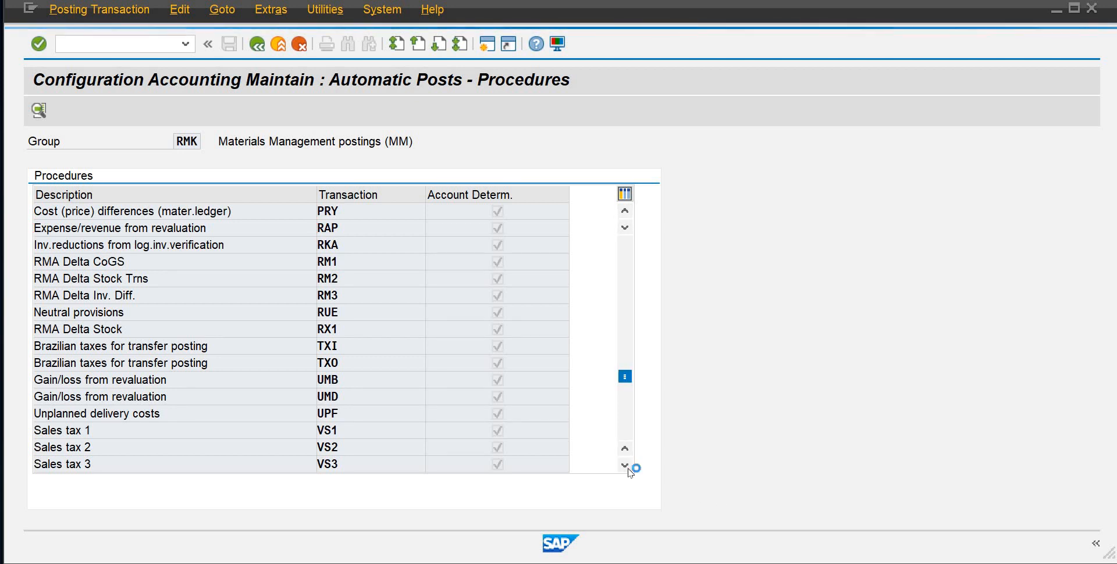
click(625, 467)
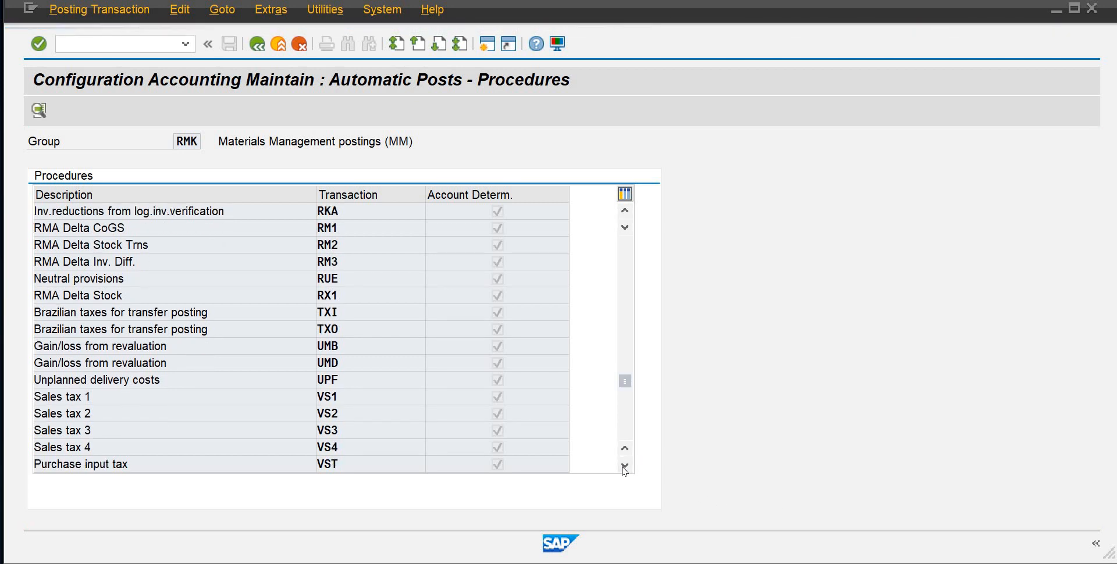
click(625, 467)
click(624, 466)
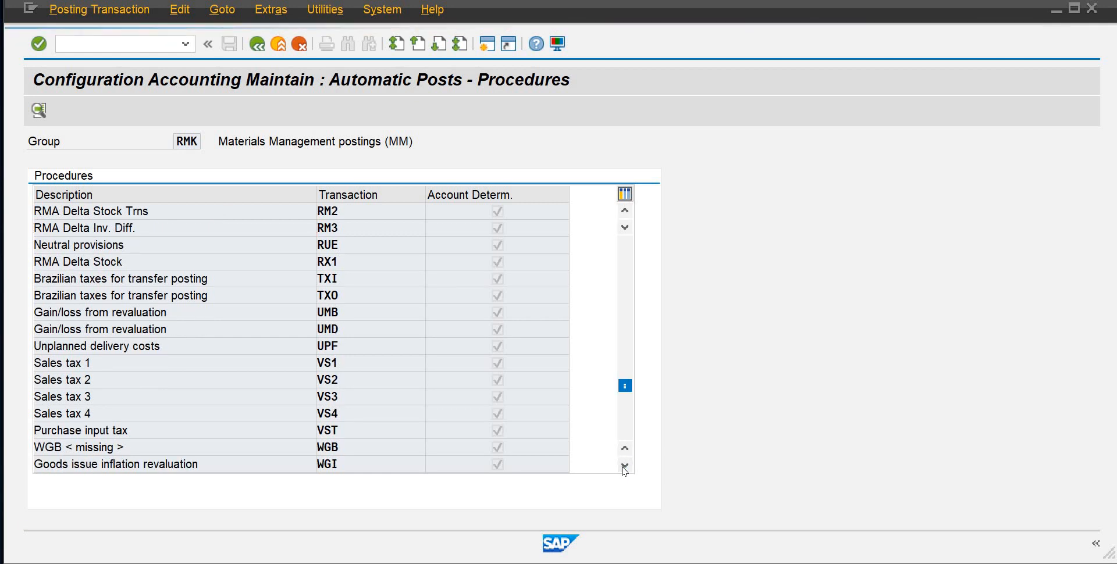
click(625, 467)
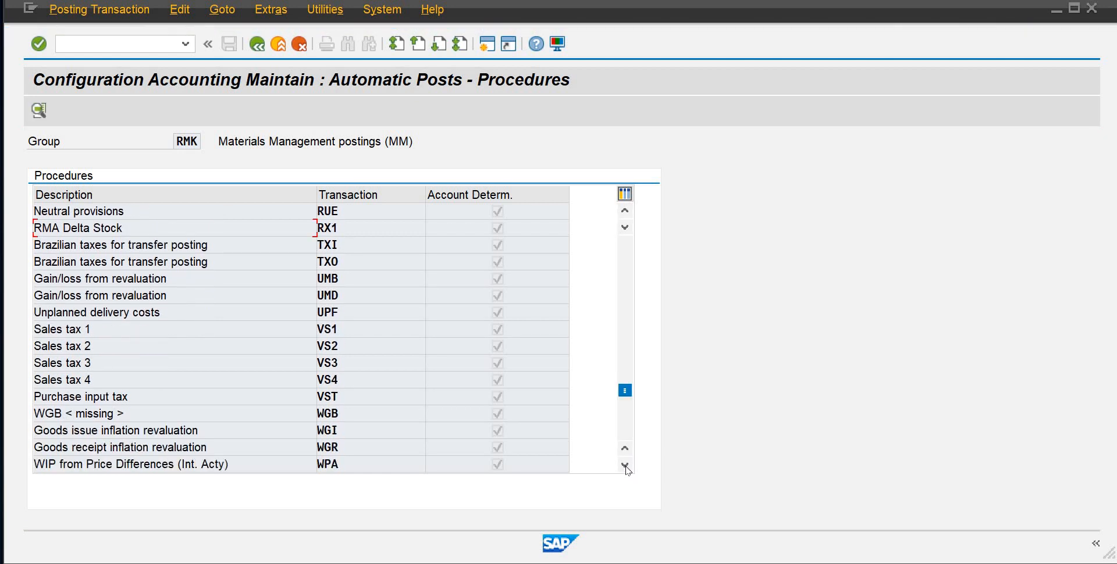
click(626, 467)
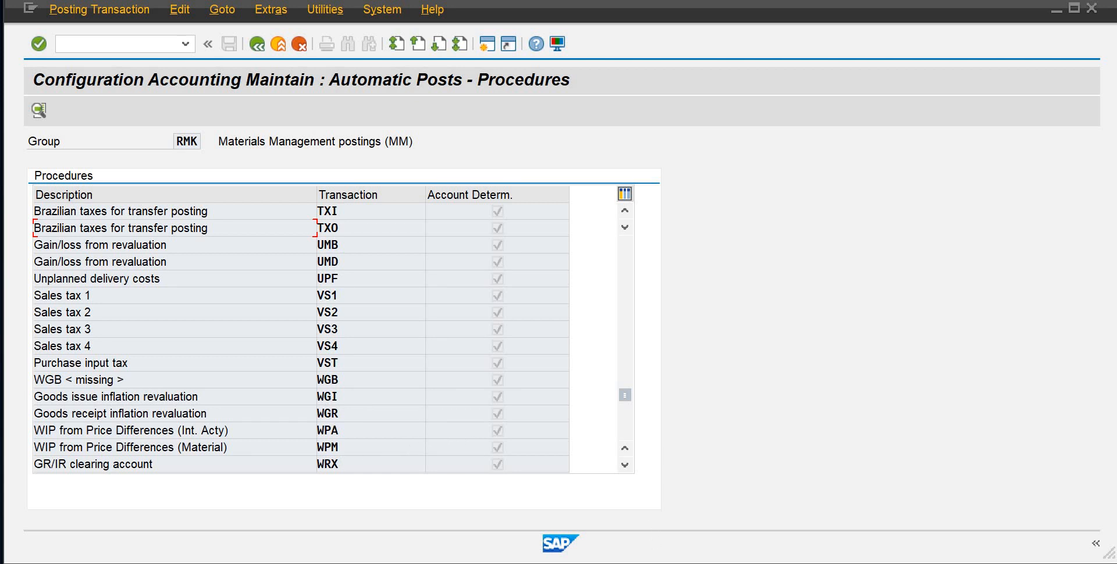
mouse_move(687, 563)
mouse_move(752, 563)
mouse_move(758, 529)
double_click(337, 463)
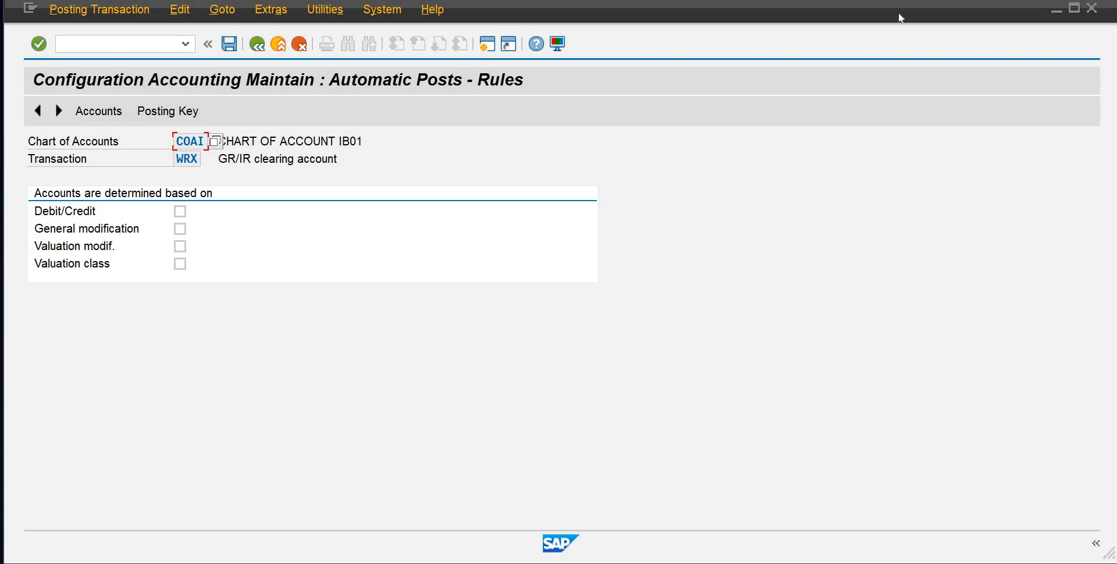
Enable Debit/Credit, Valuation modif. and Valuation class as the WRX account determination rules, and save them
click(179, 212)
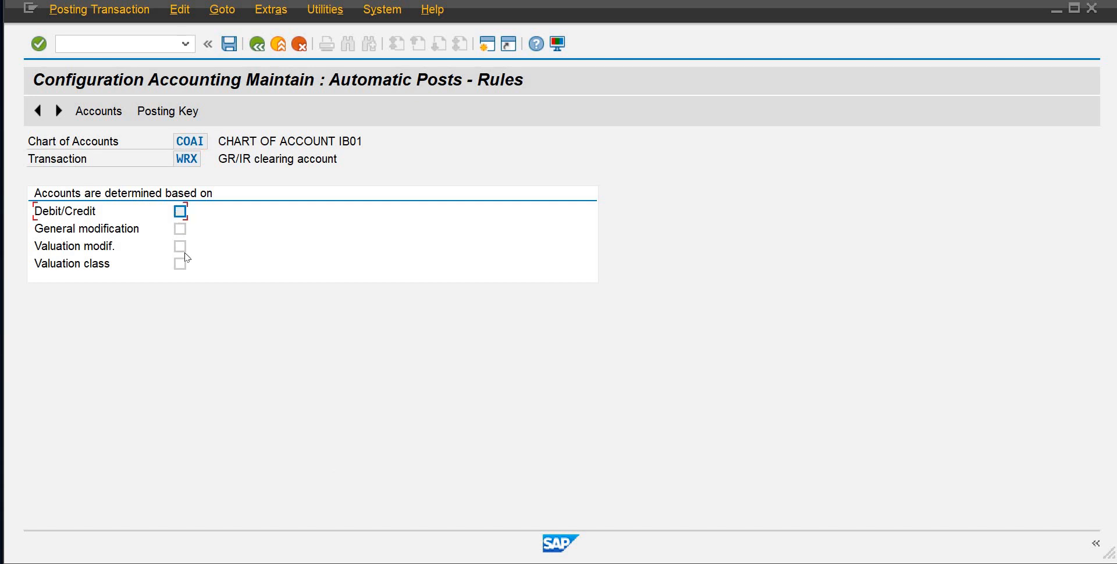
click(180, 246)
click(180, 264)
key(space)
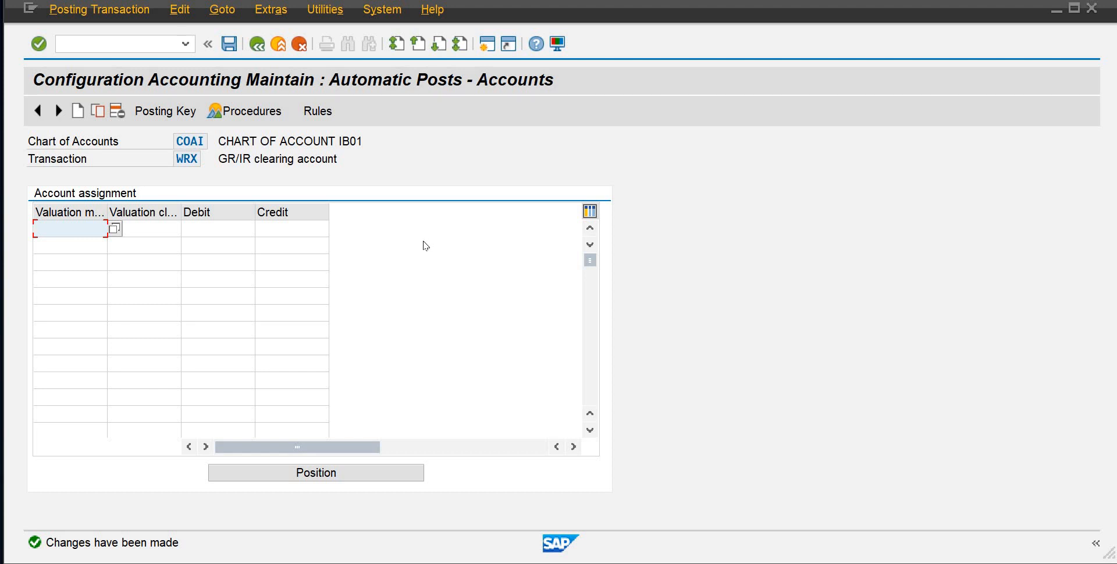
Add a WRX line for valuation modifier 0001 and valuation class 3000 with account 401 as debit and credit
text(0001)
key(Tab)
key(Caps_Lock)
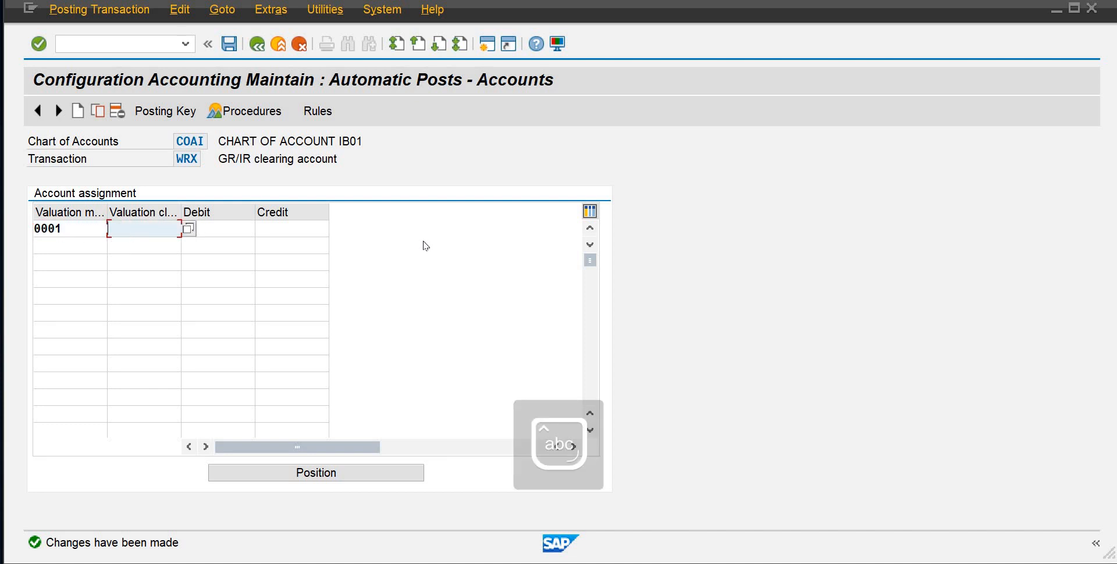
text(3000)
key(Tab)
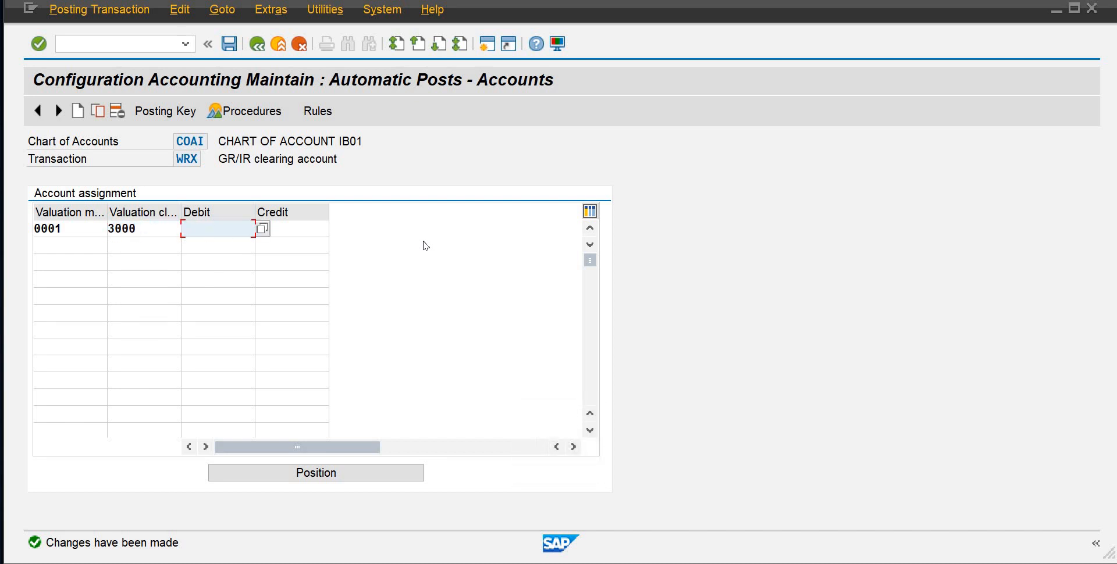
text(7)
key(BackSpace)
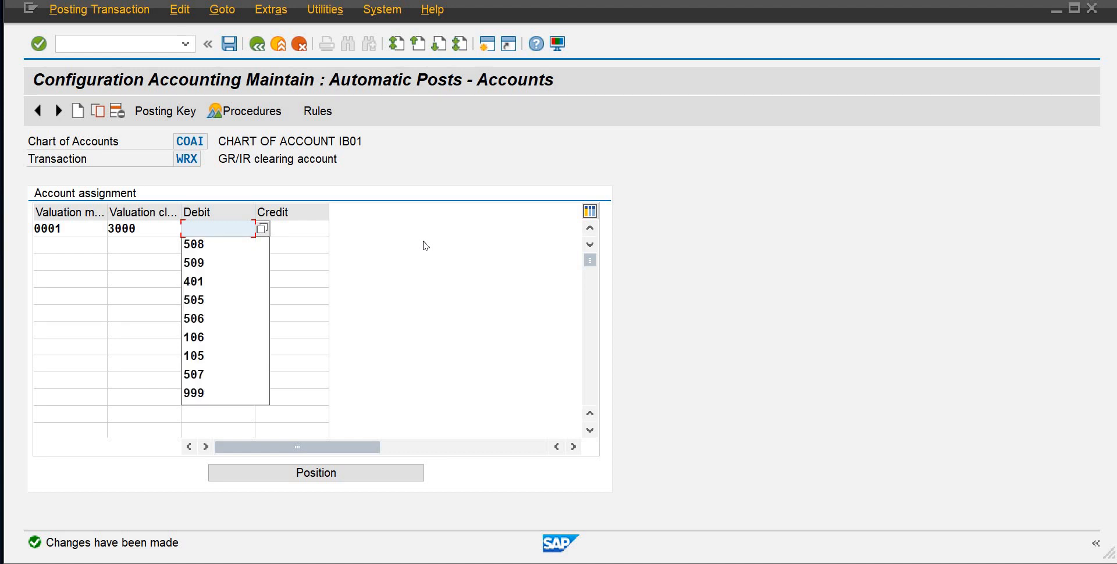
text(401)
key(Tab)
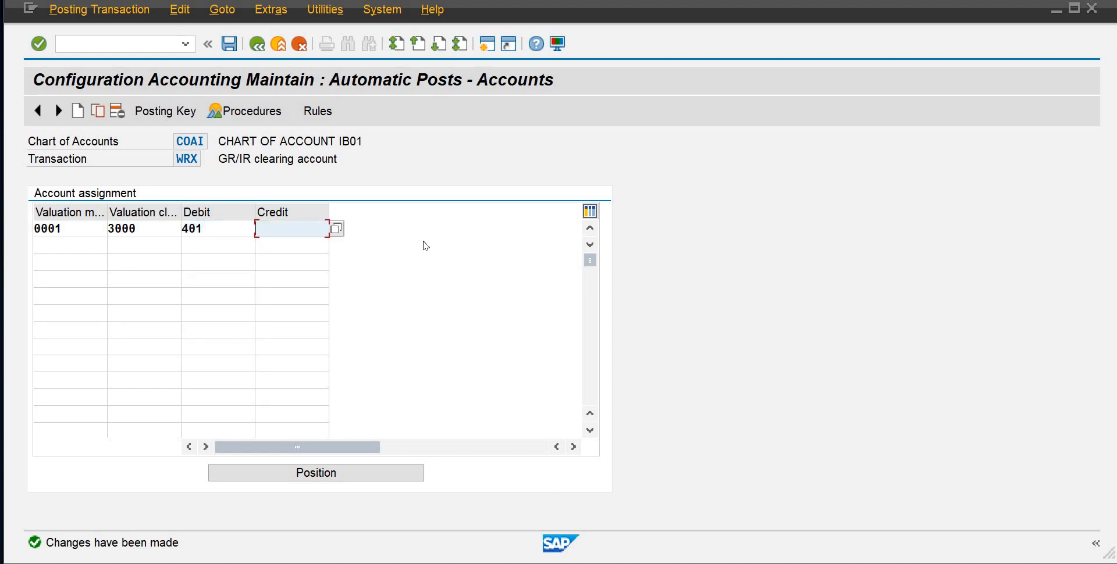
text(401)
key(Tab)
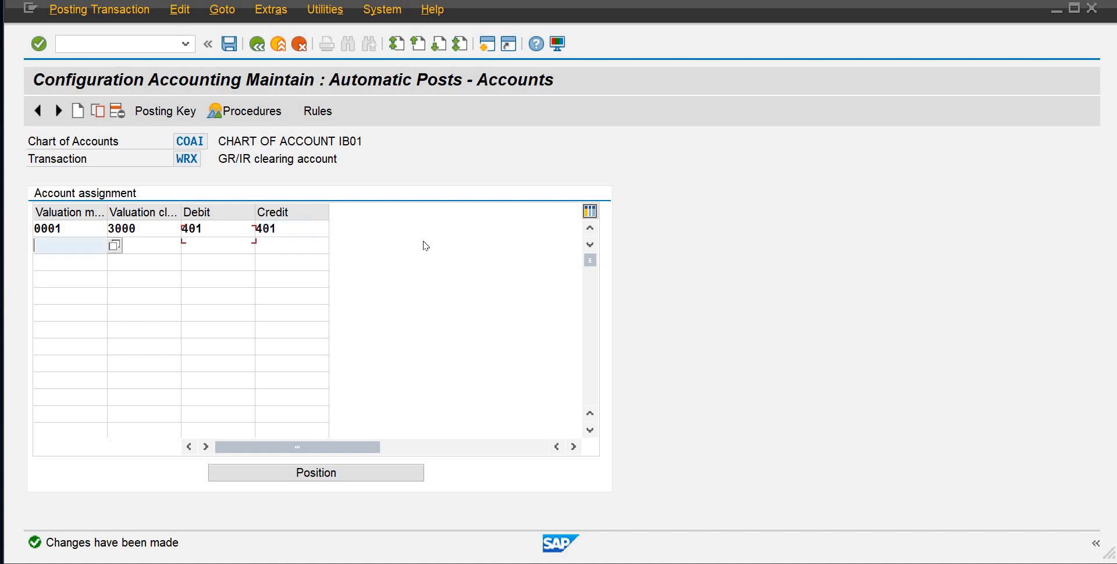
Add a WRX line for 0001 and valuation class 7920 with account 401 as debit and credit, and save to the customizing request
text(0001)
key(Tab)
text(7920)
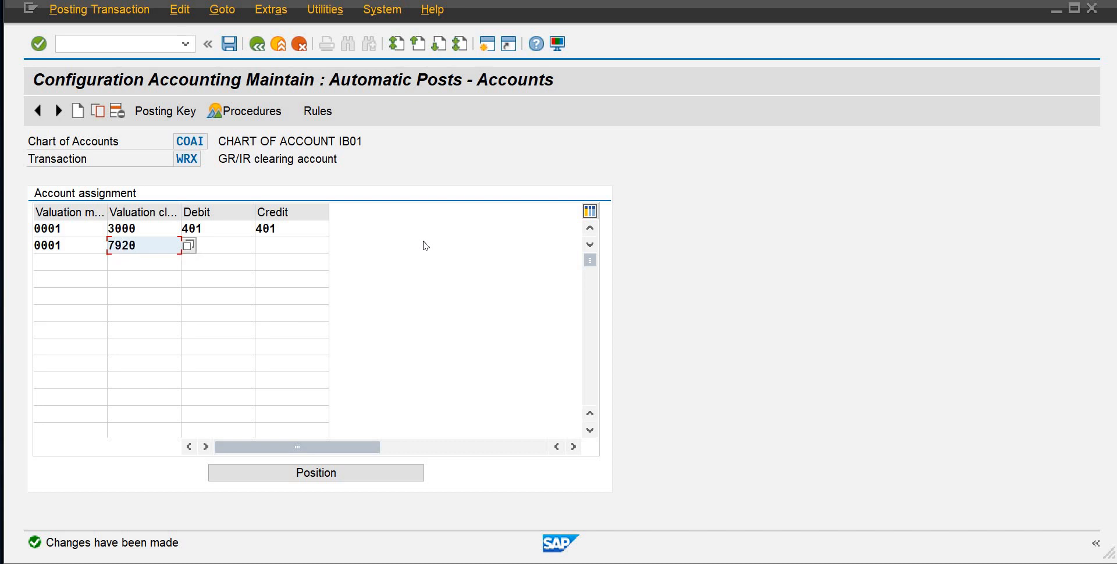
key(Tab)
text(401)
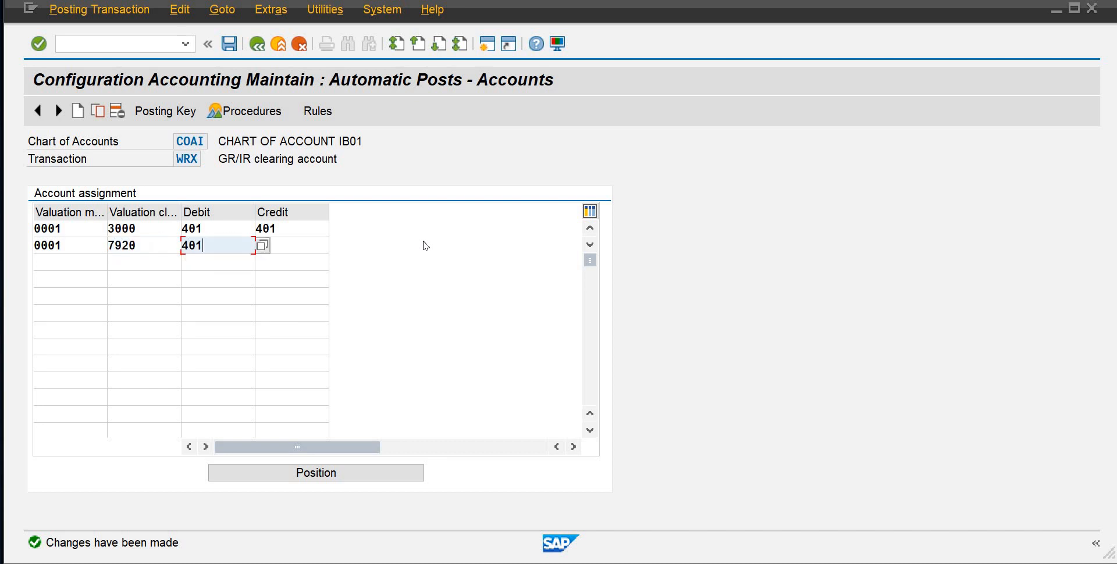
key(Tab)
text(401)
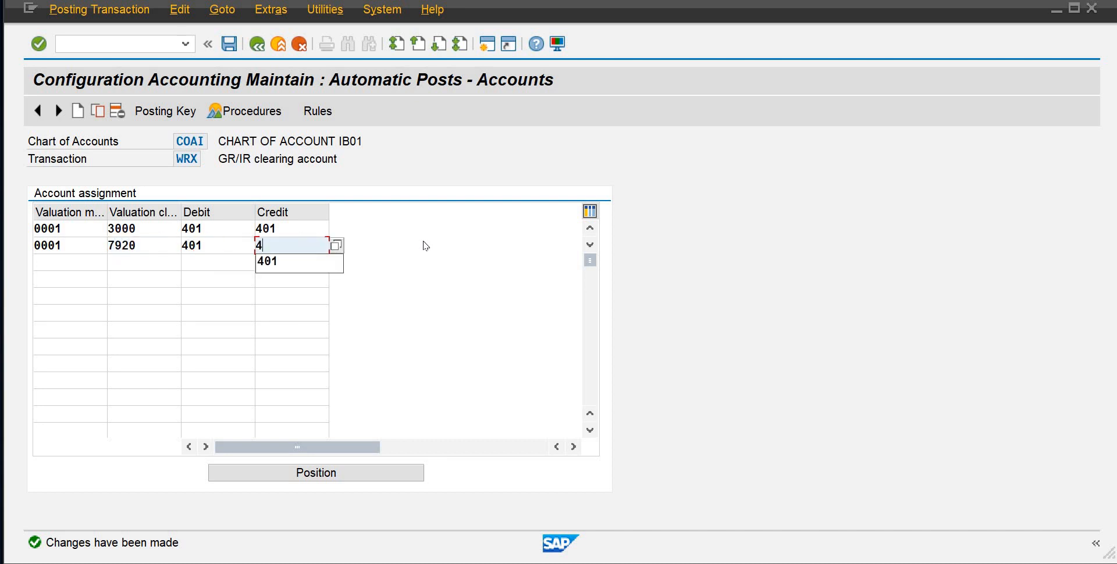
key(Return)
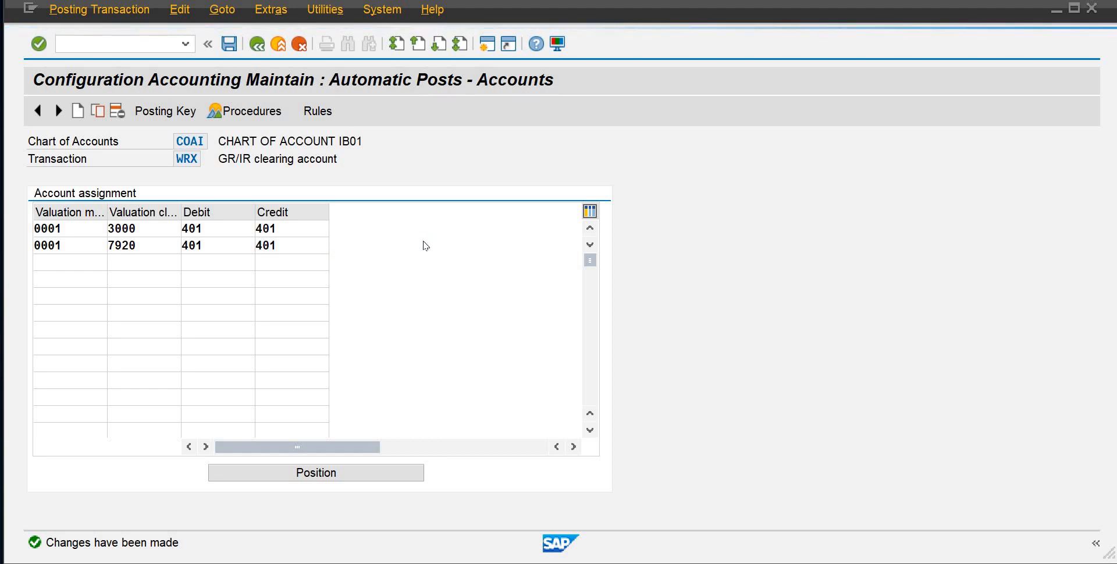
key(Return)
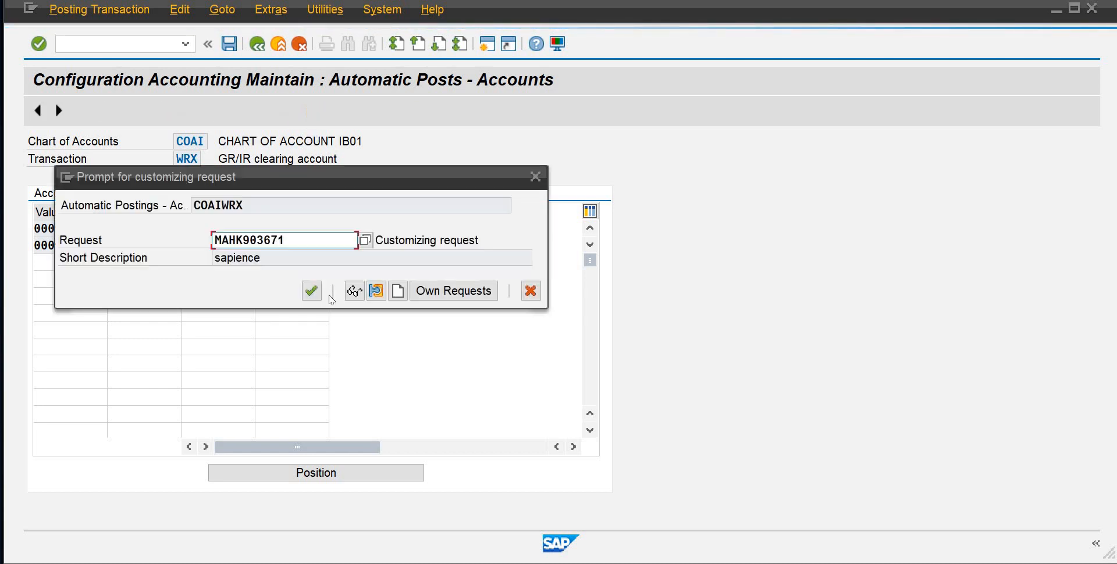
click(310, 289)
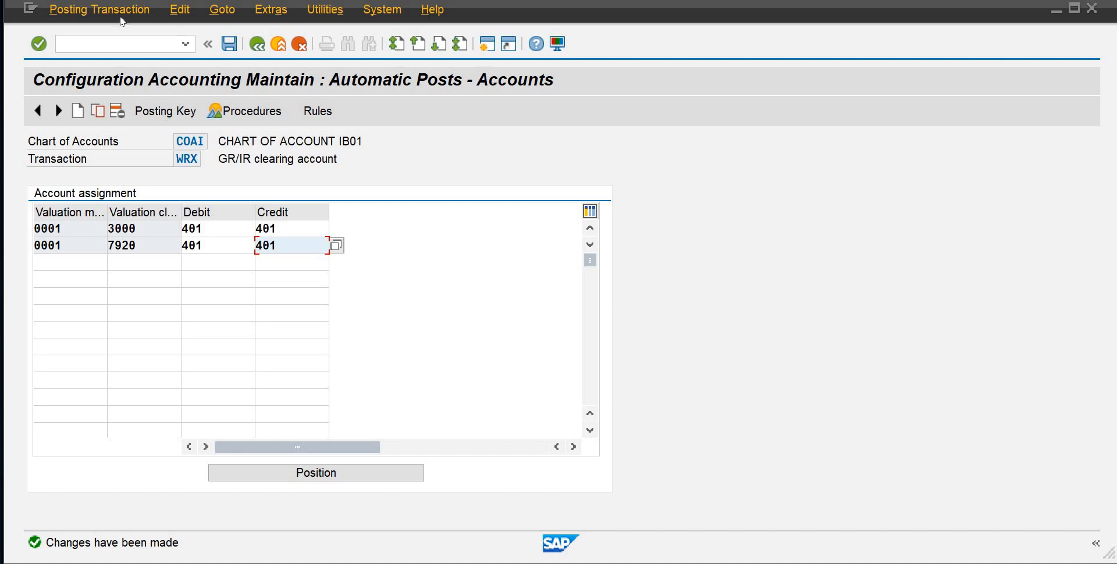
Leave the automatic posting configuration by ending the current transaction with /n
click(107, 45)
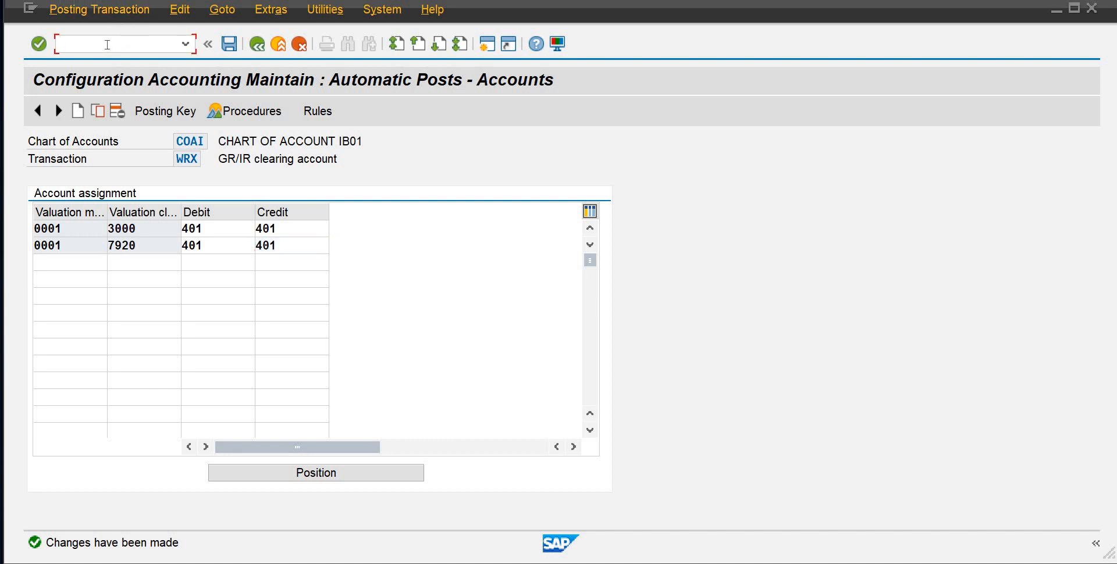
text(/n)
key(Return)
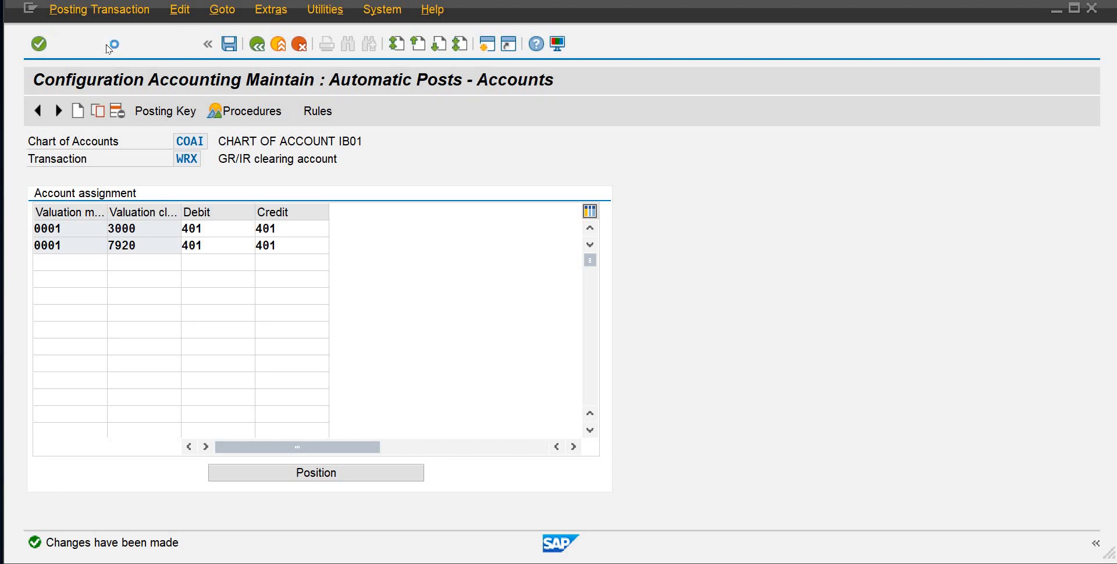